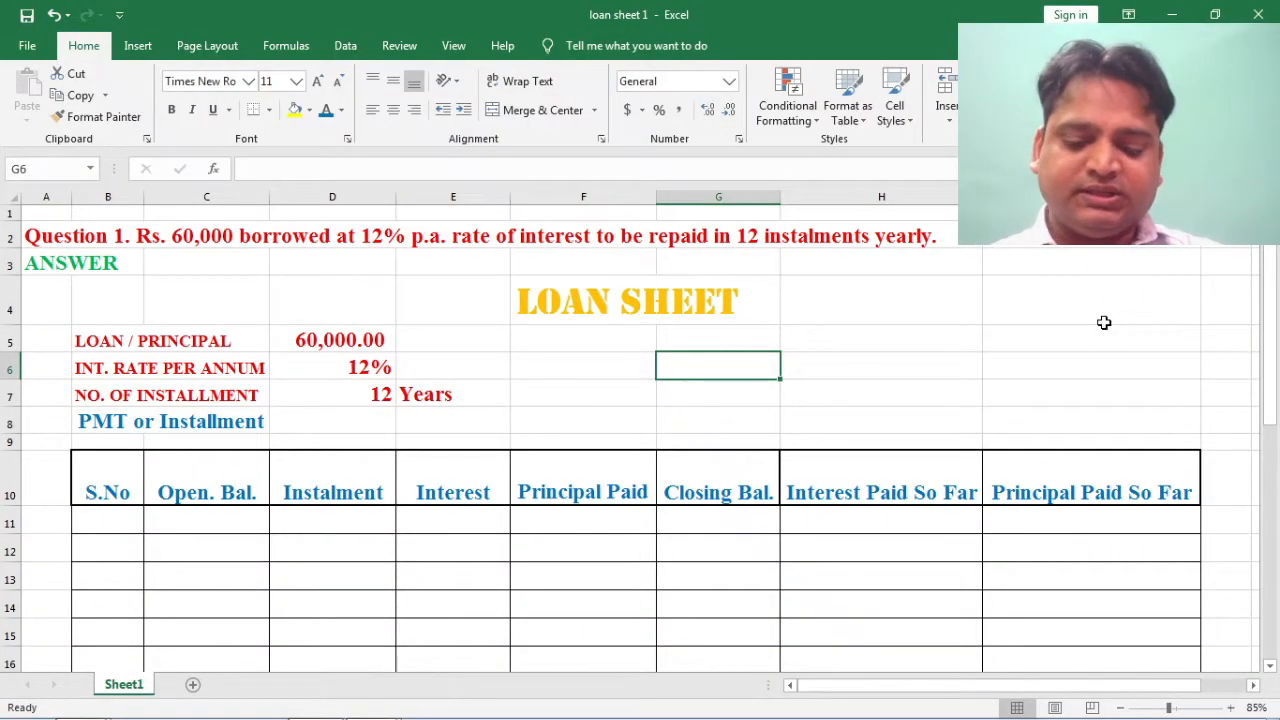
Step: Read the loan question in row 2 across its full width, from A2 to H2
key("Up")
key("Up")
key("Up")
key("Up")
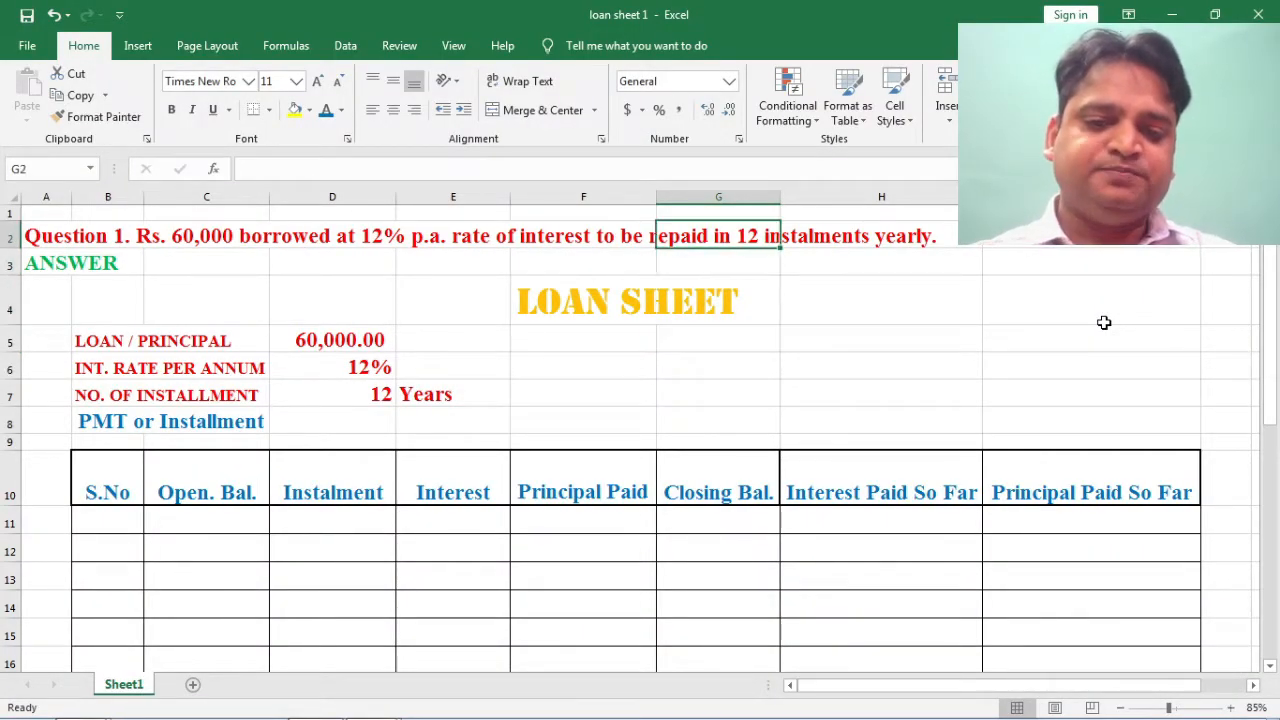
key("Left")
key("Left")
key("Left")
key("Left")
key("Left")
key("Left")
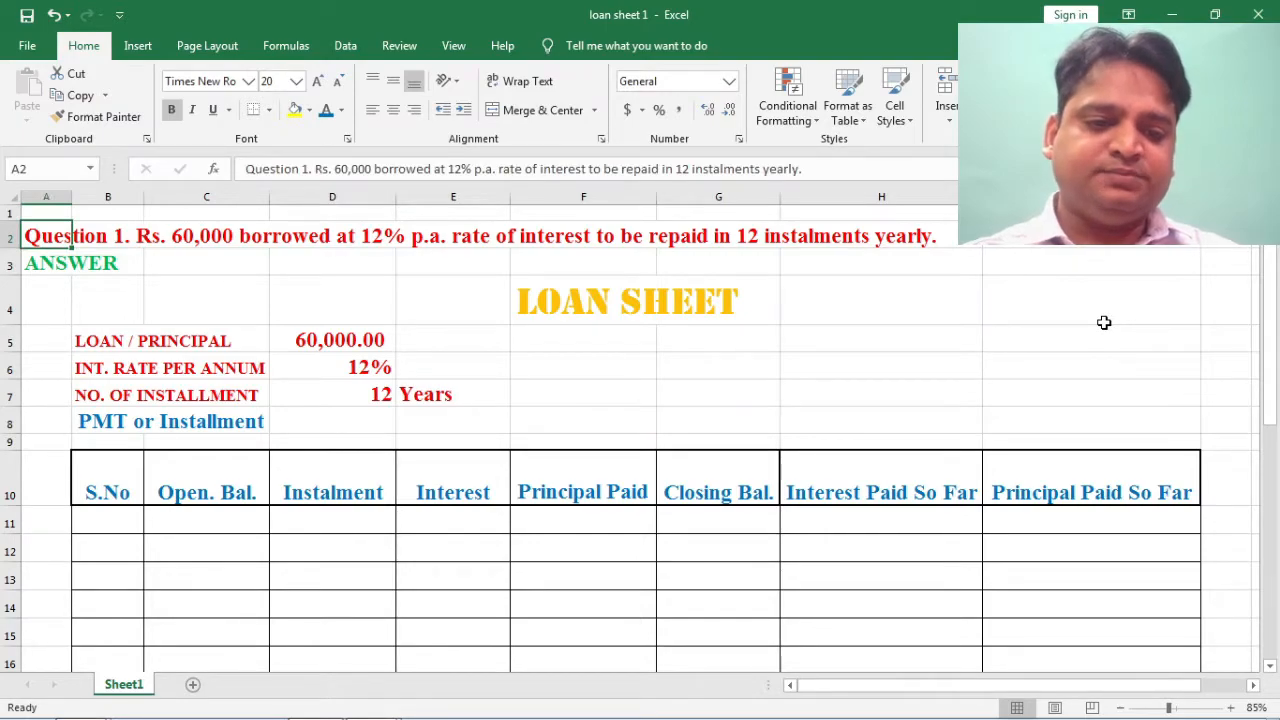
key("Right")
key("Right")
key("Right")
key("Right")
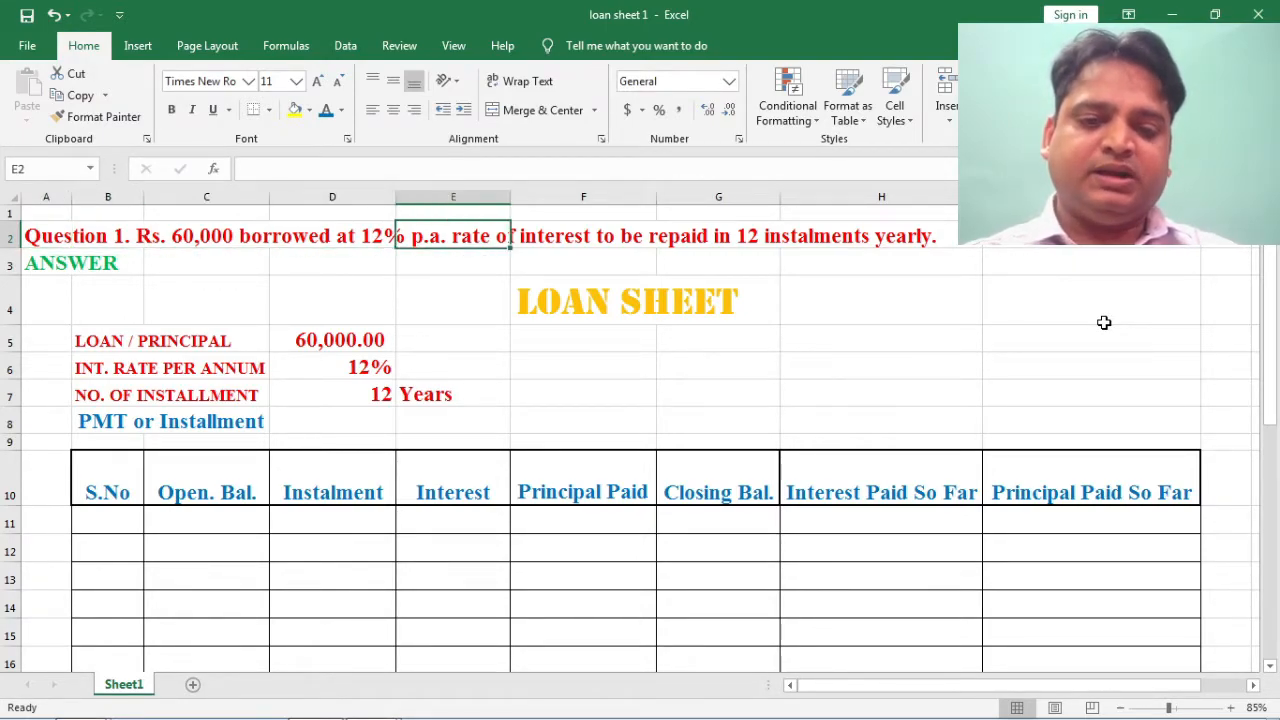
key("Right")
key("Right")
key("Left")
key("Right")
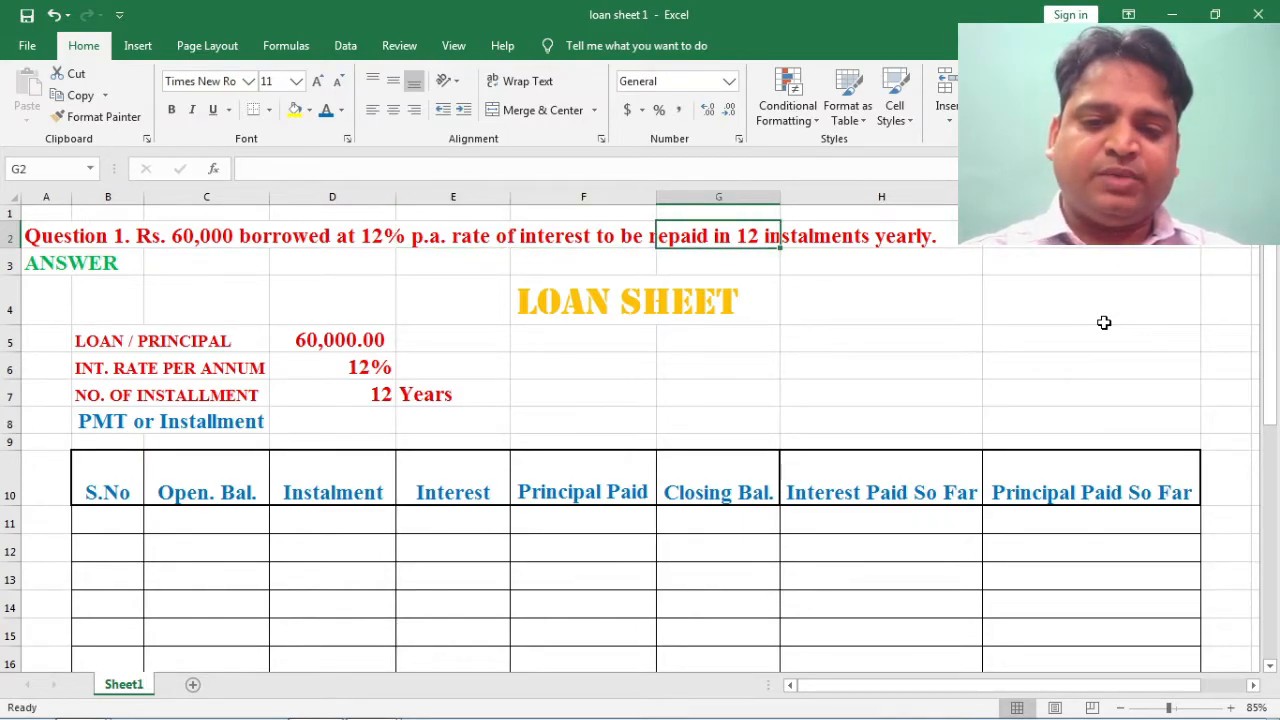
key("Right")
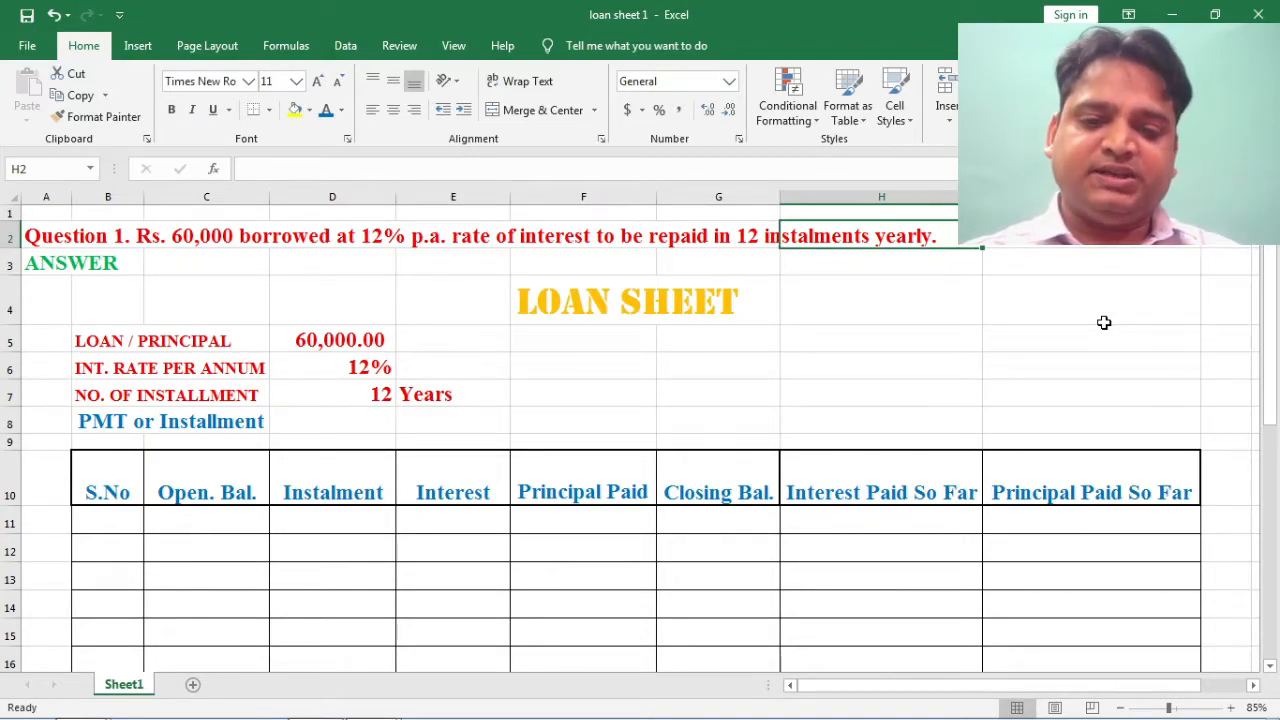
Step: Look over the ANSWER row and the LOAN SHEET title row below the question
key("Down")
key("Left")
key("Left")
key("Left")
key("Left")
key("Left")
key("Left")
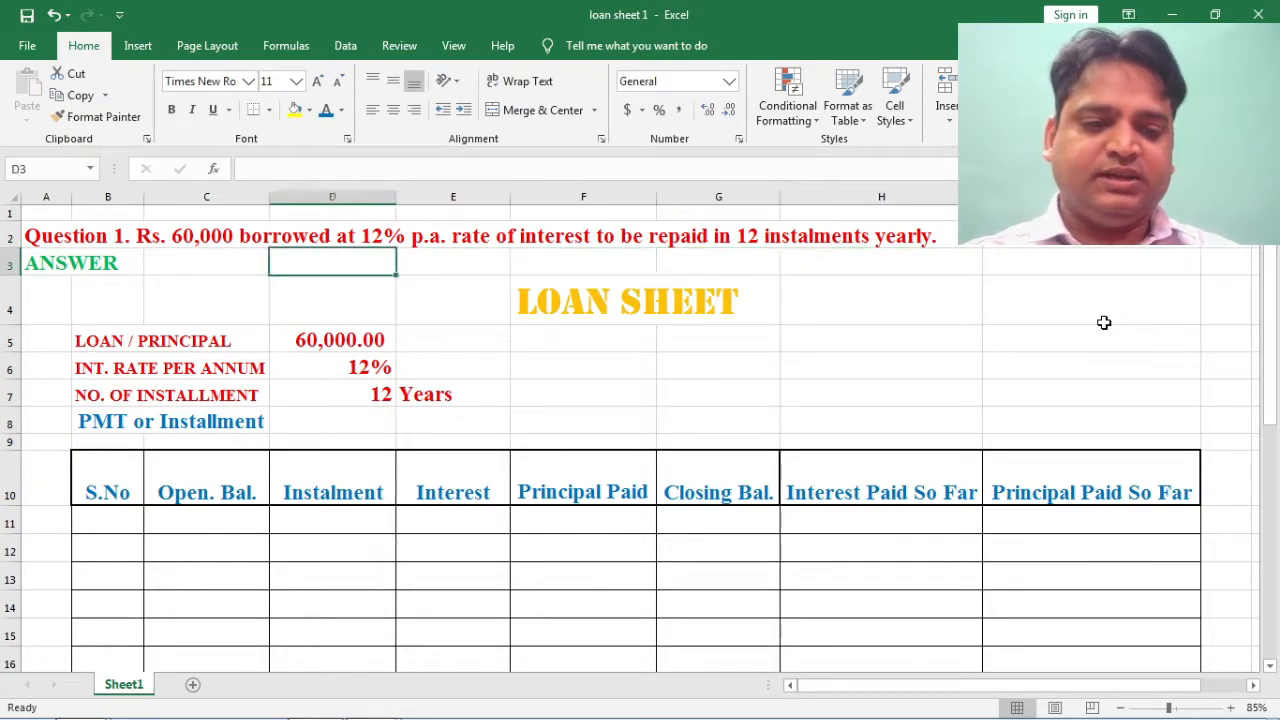
key("Right")
key("Right")
key("Right")
key("Right")
key("Right")
key("Right")
key("Down")
key("Left")
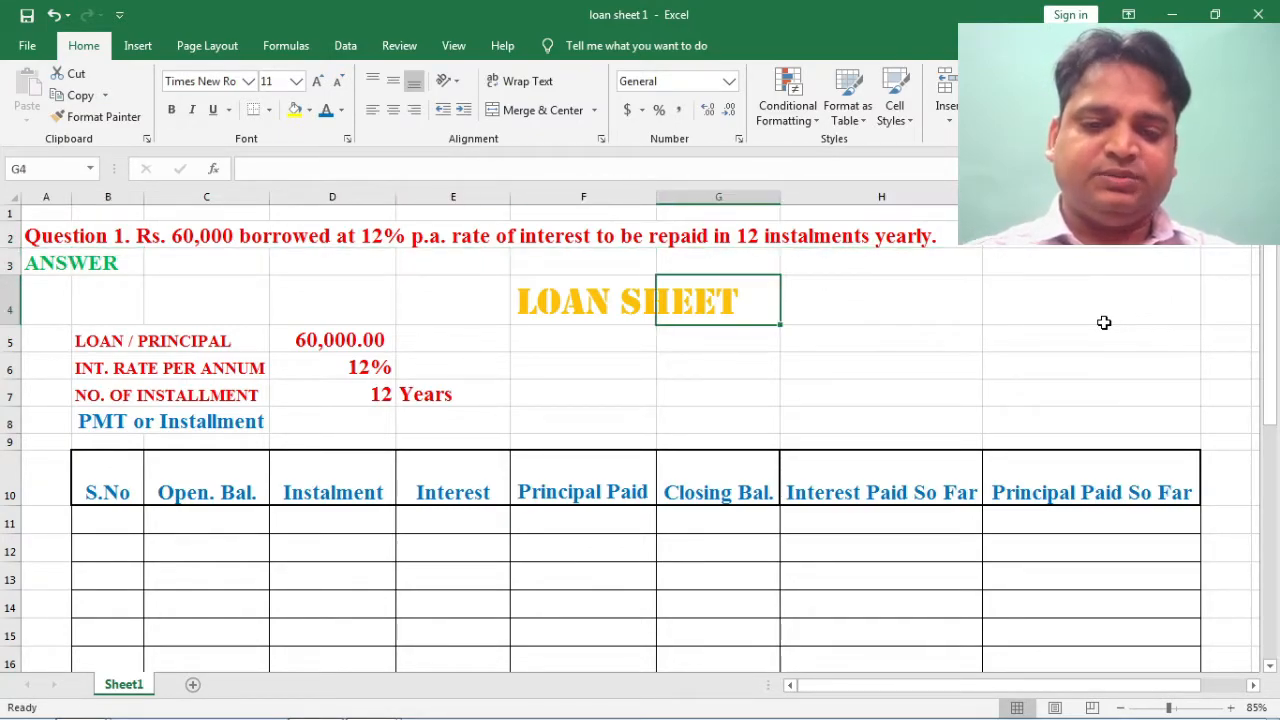
key("Left")
key("Left")
key("Left")
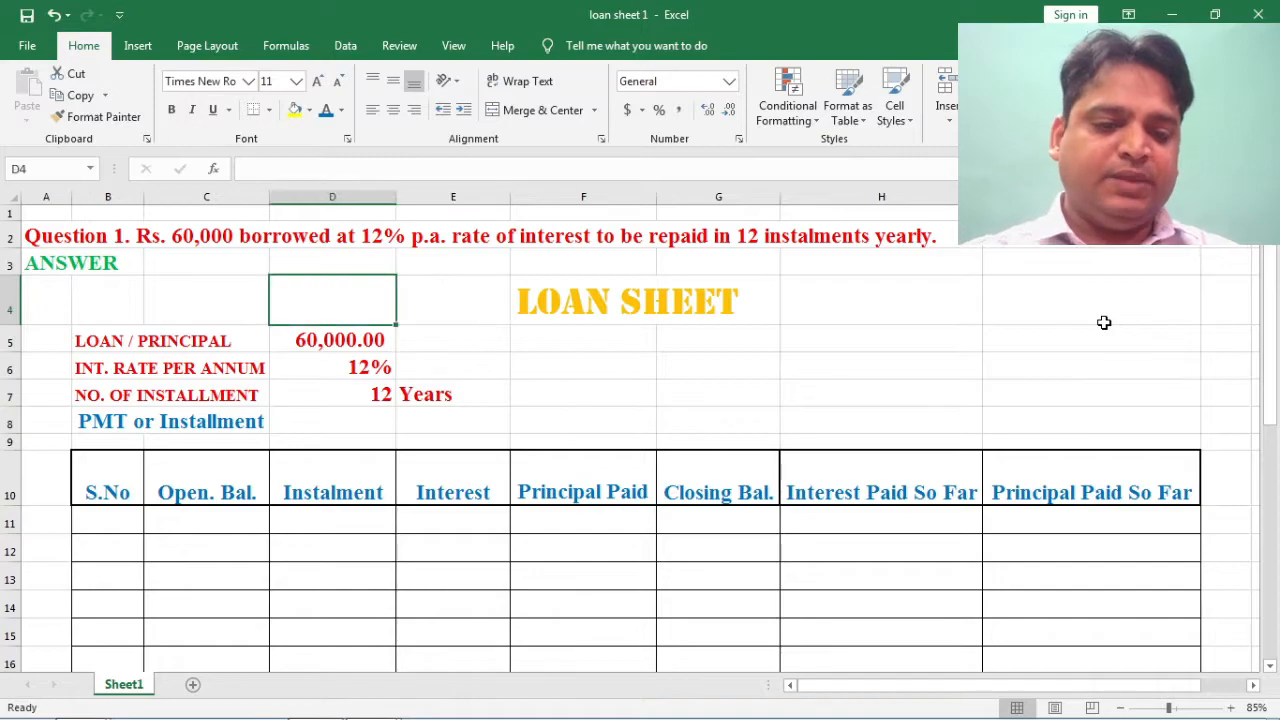
Step: Review the loan principal and annual interest rate entries in rows 5 and 6
key("Left")
key("Left")
key("Down")
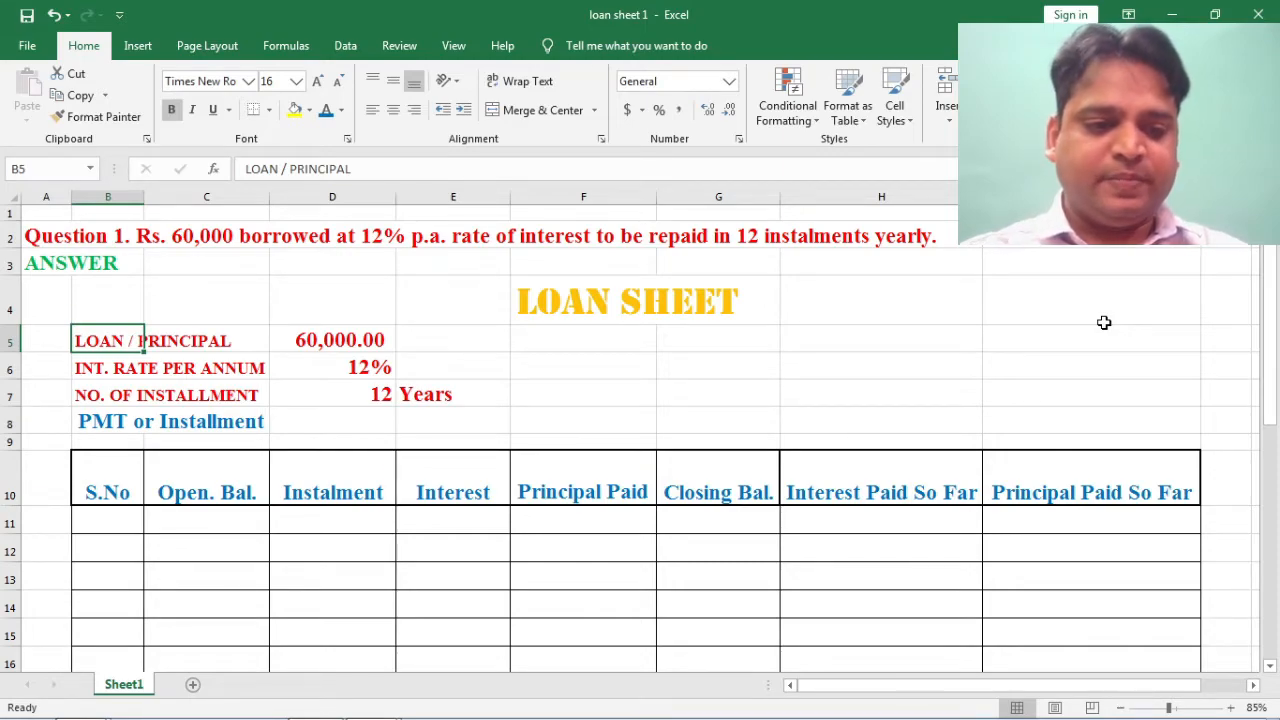
key("Right")
key("Left")
key("Right")
key("Right")
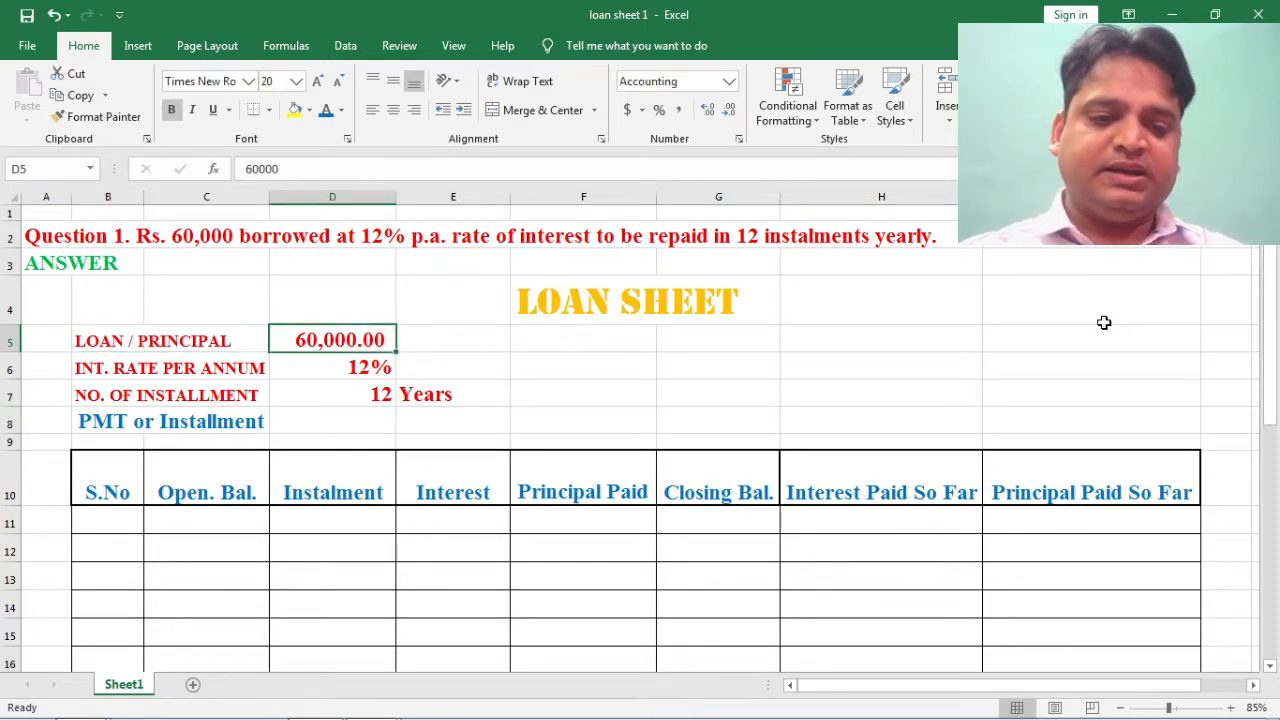
key("Down")
key("Left")
key("Left")
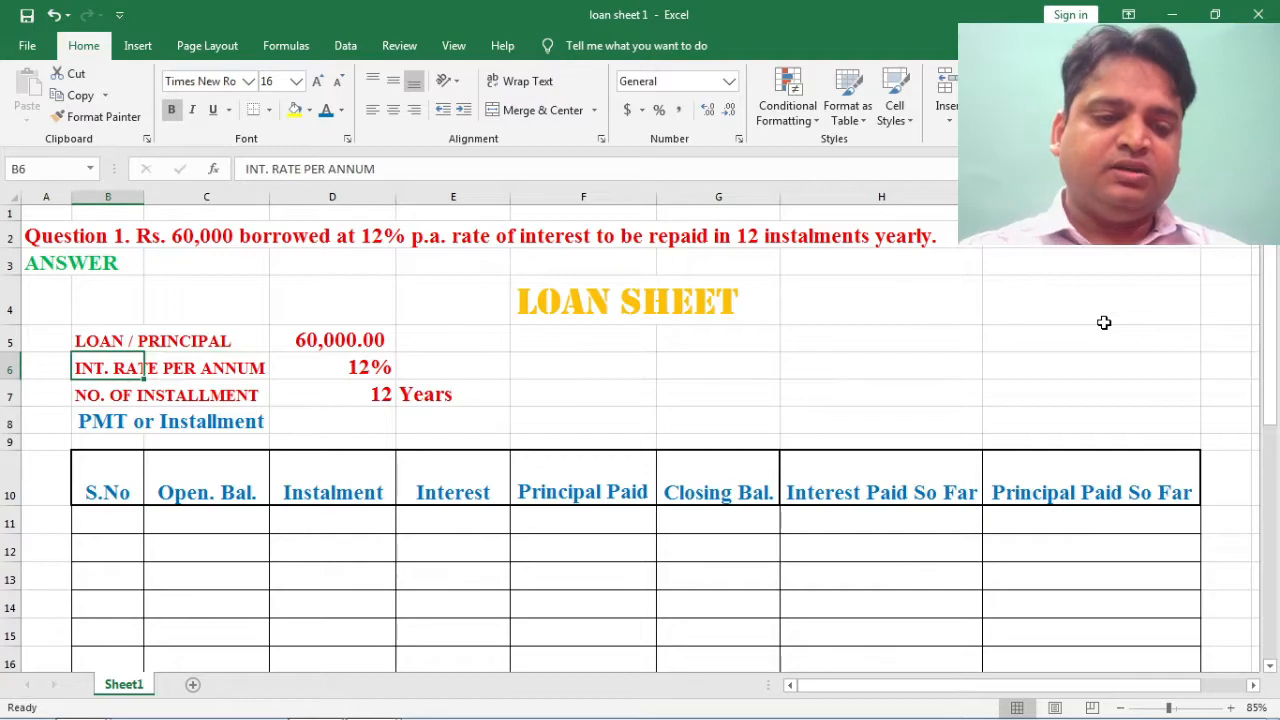
key("Right")
key("Right")
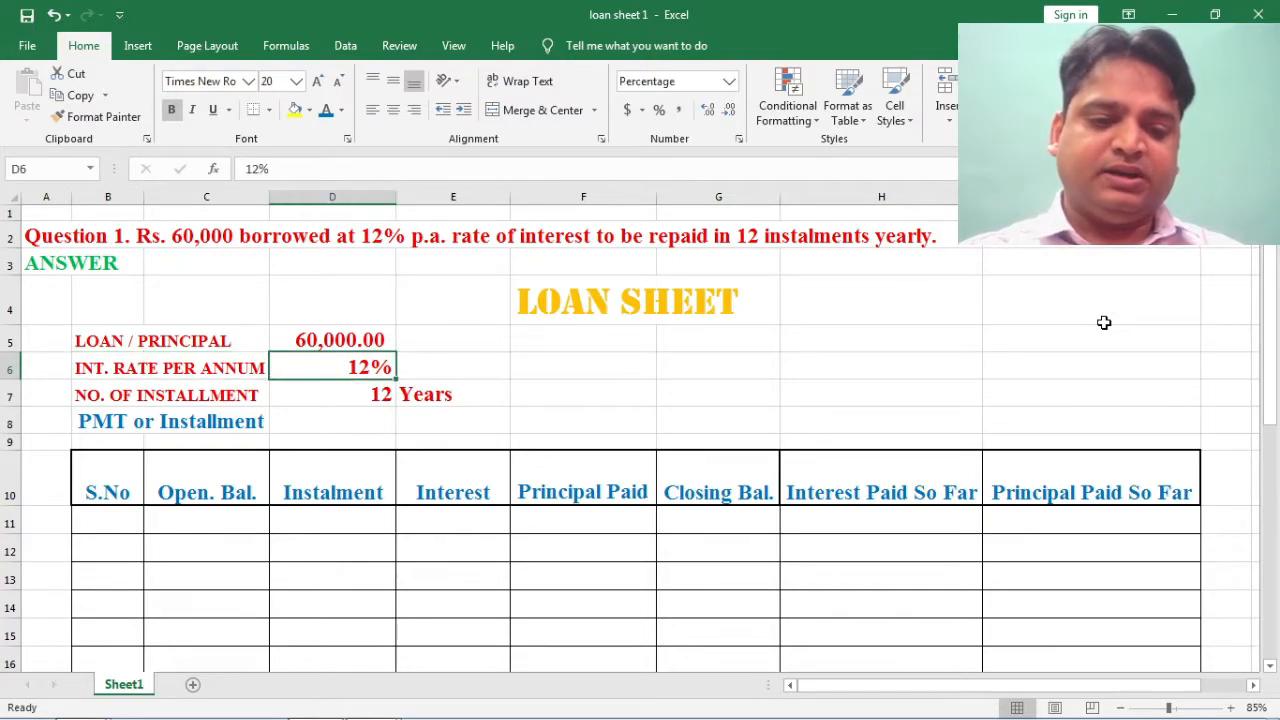
Step: Review the number of installments with its unit in row 7 and the PMT label in row 8
key("Down")
key("Left")
key("Left")
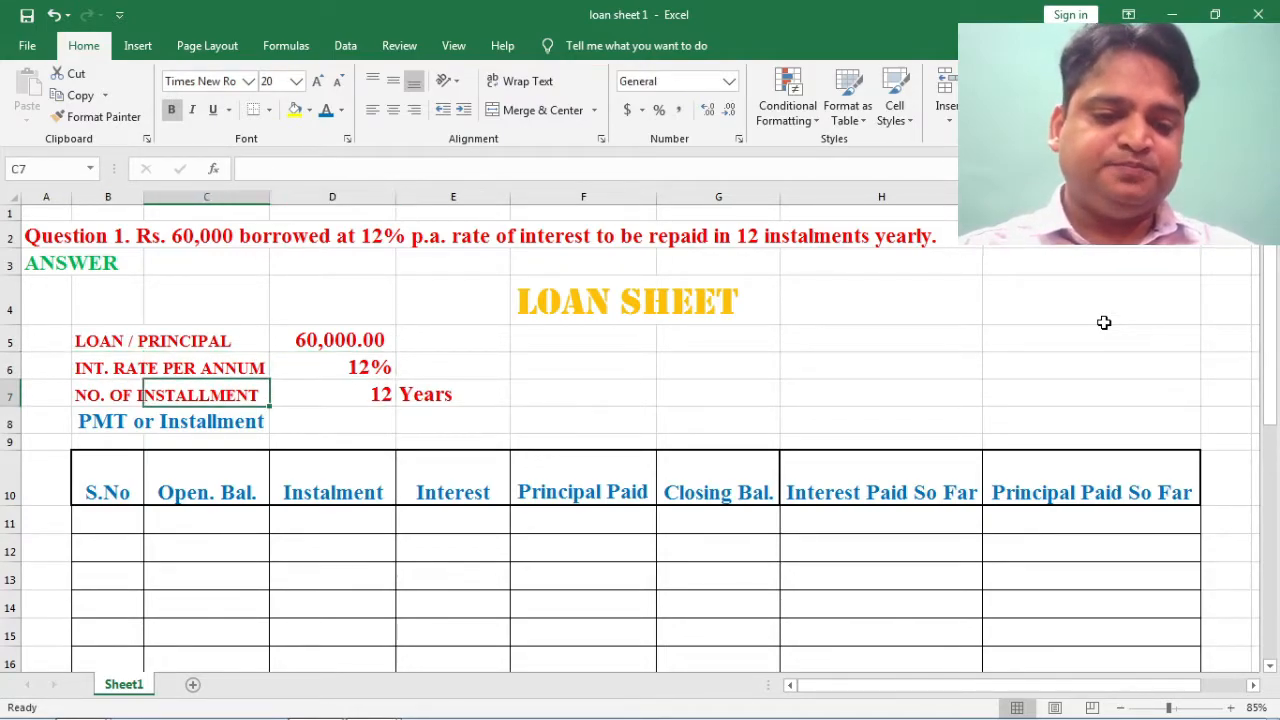
key("Right")
key("Right")
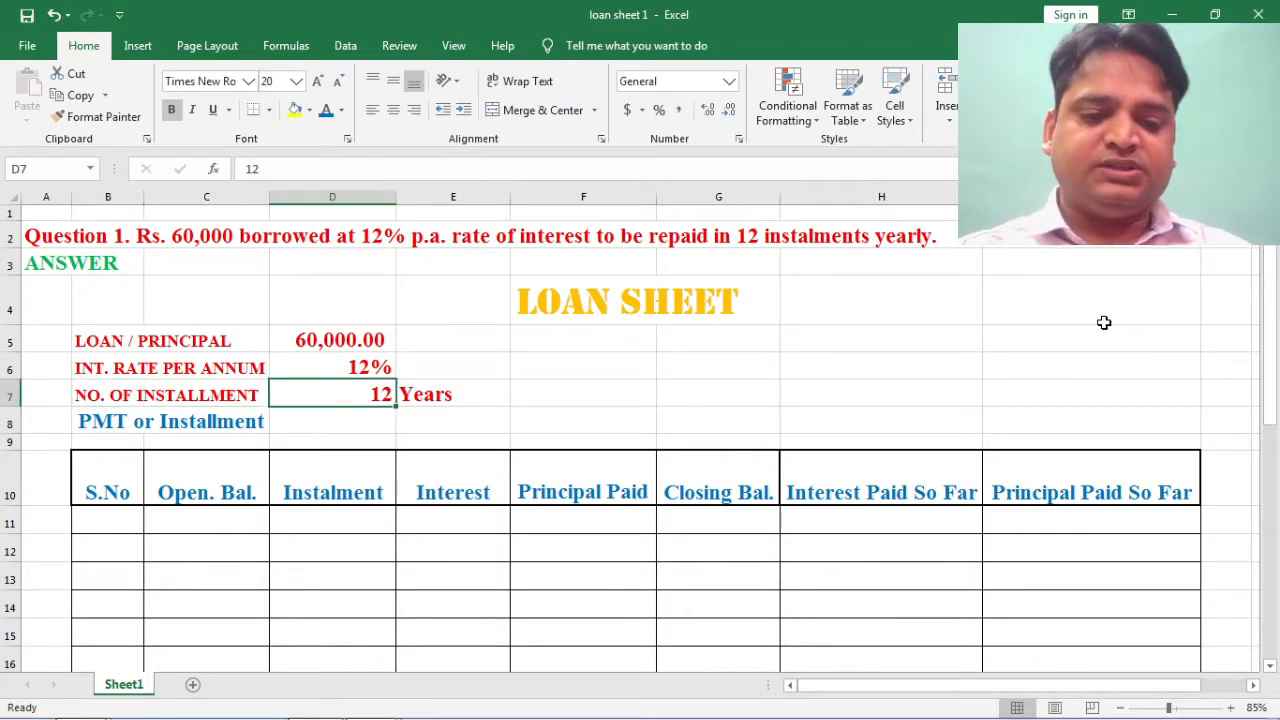
key("Right")
key("Left")
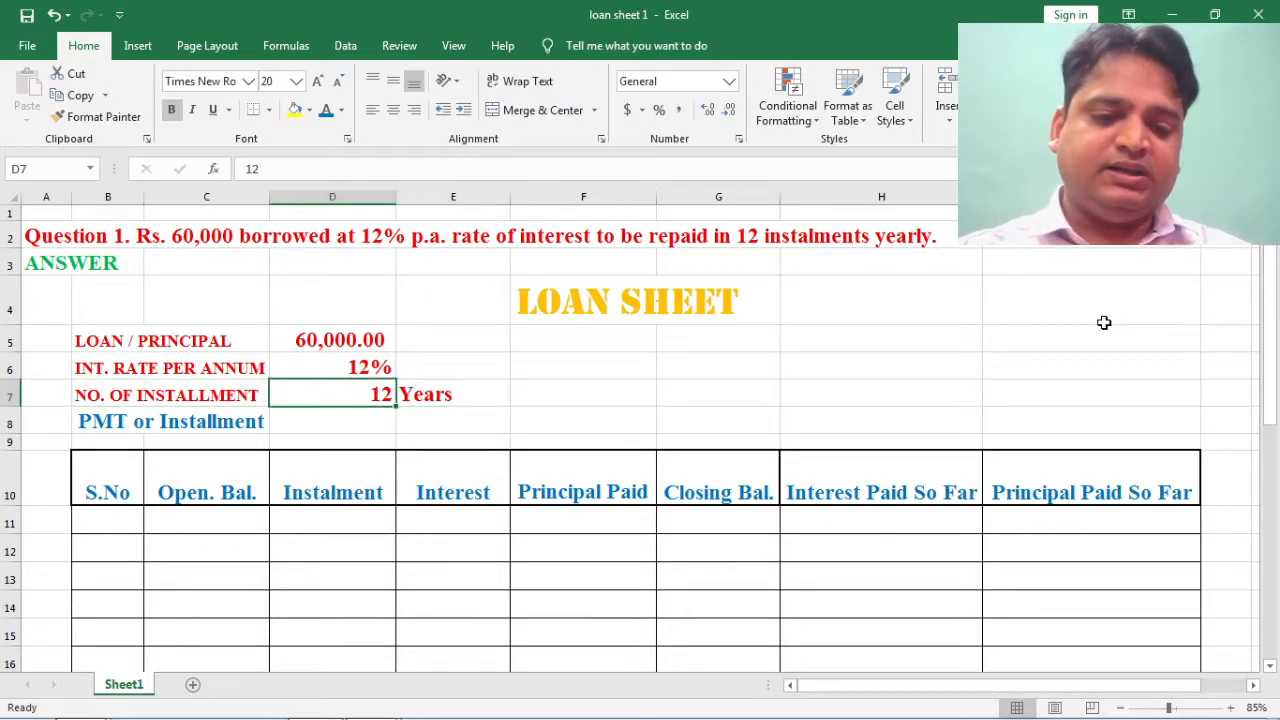
key("Right")
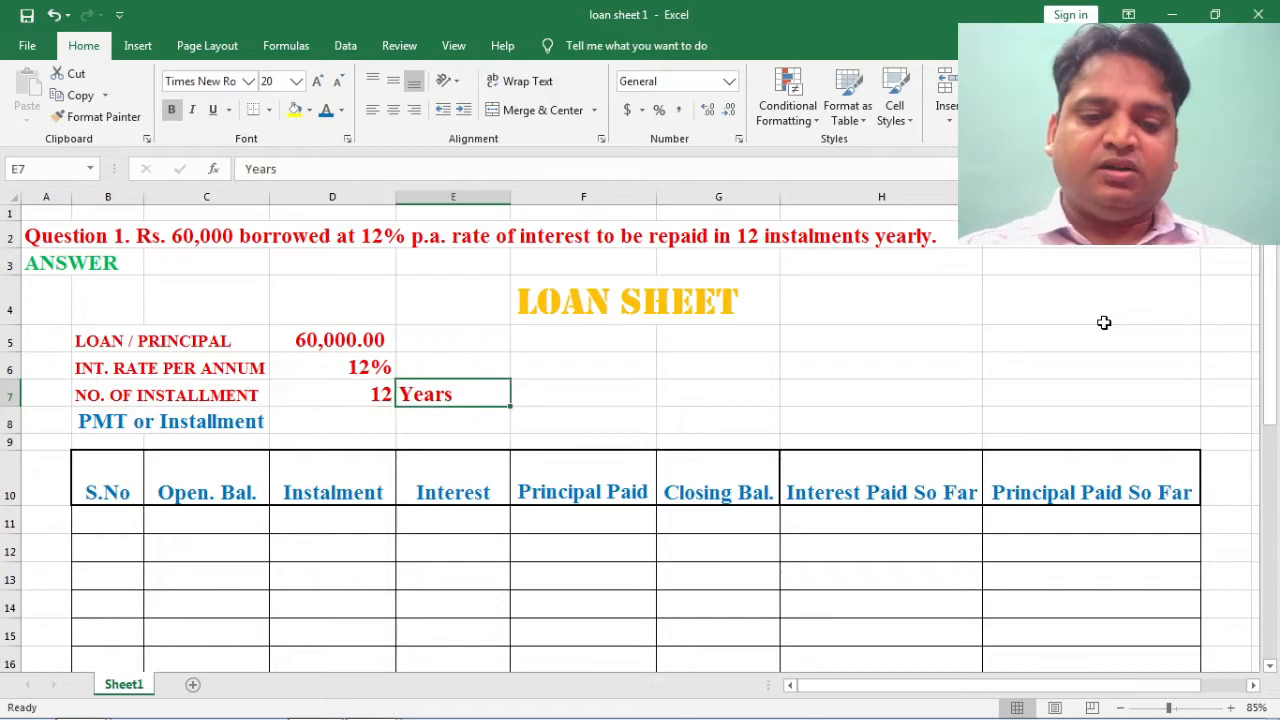
key("Left")
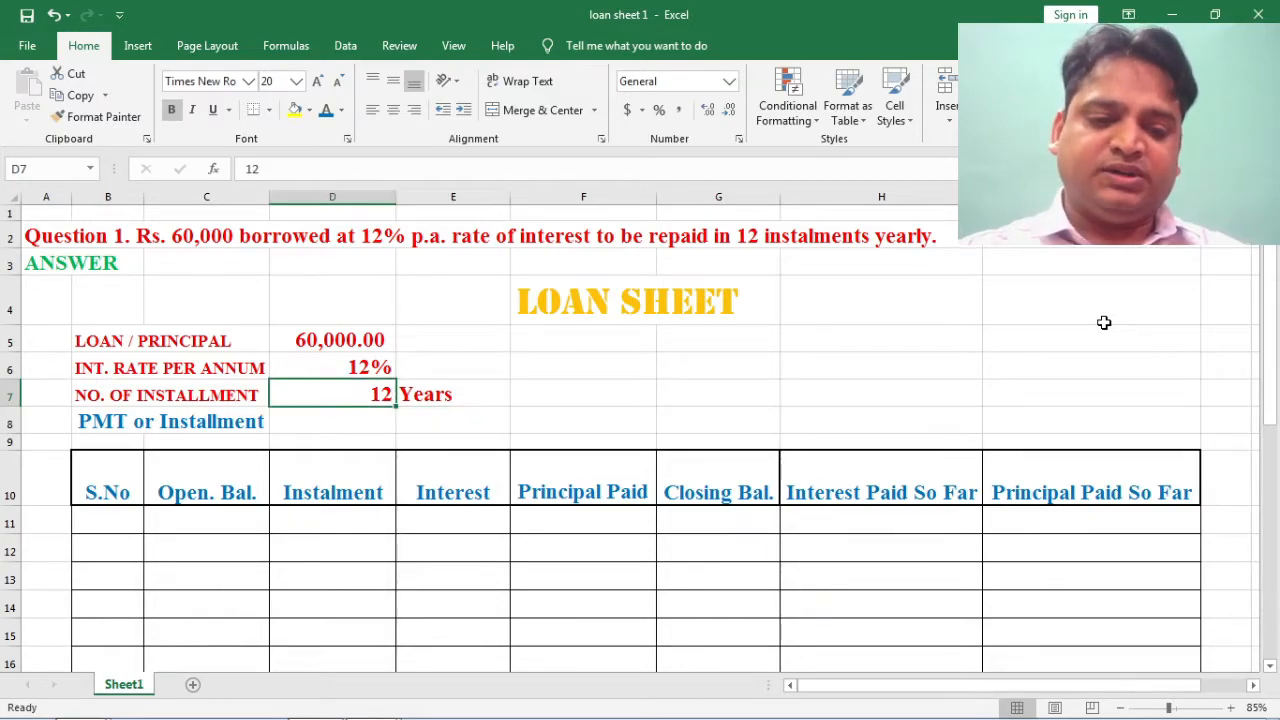
key("Down")
key("Left")
key("Left")
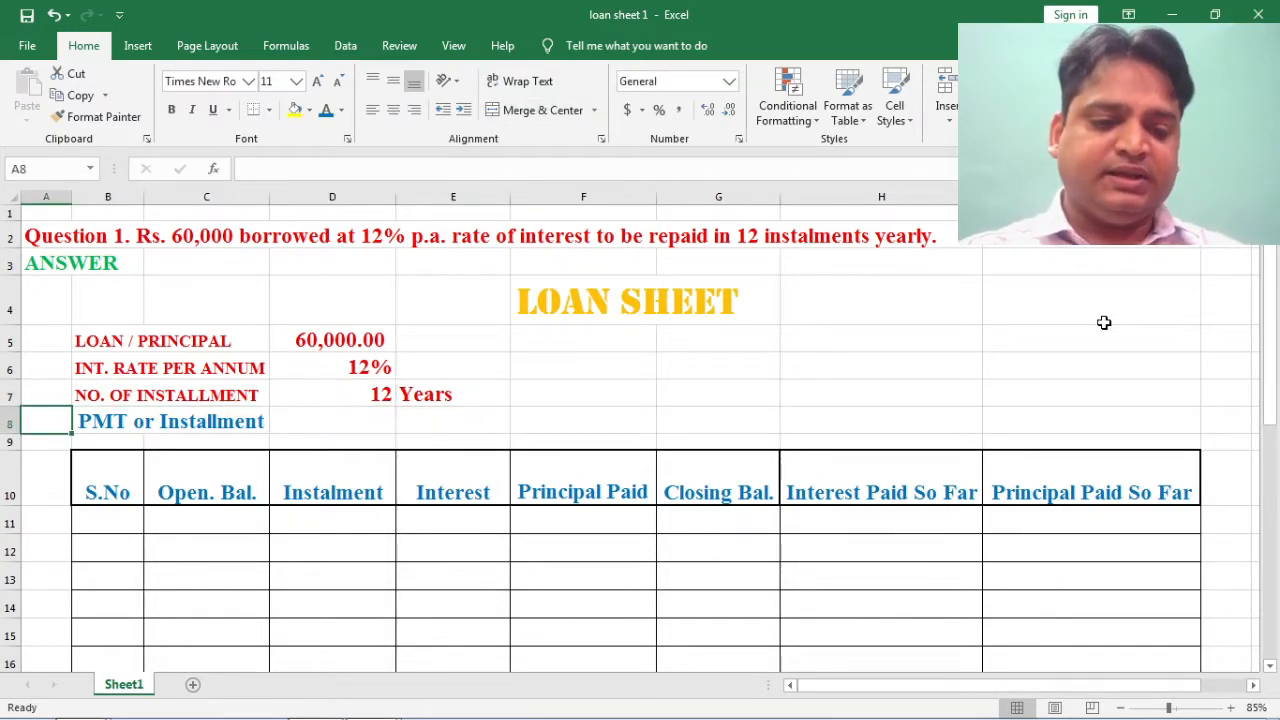
Step: Examine the loan table's column headings in row 10, from S.No to Principal Paid So Far
key("Down")
key("Right")
key("Down")
key("Right")
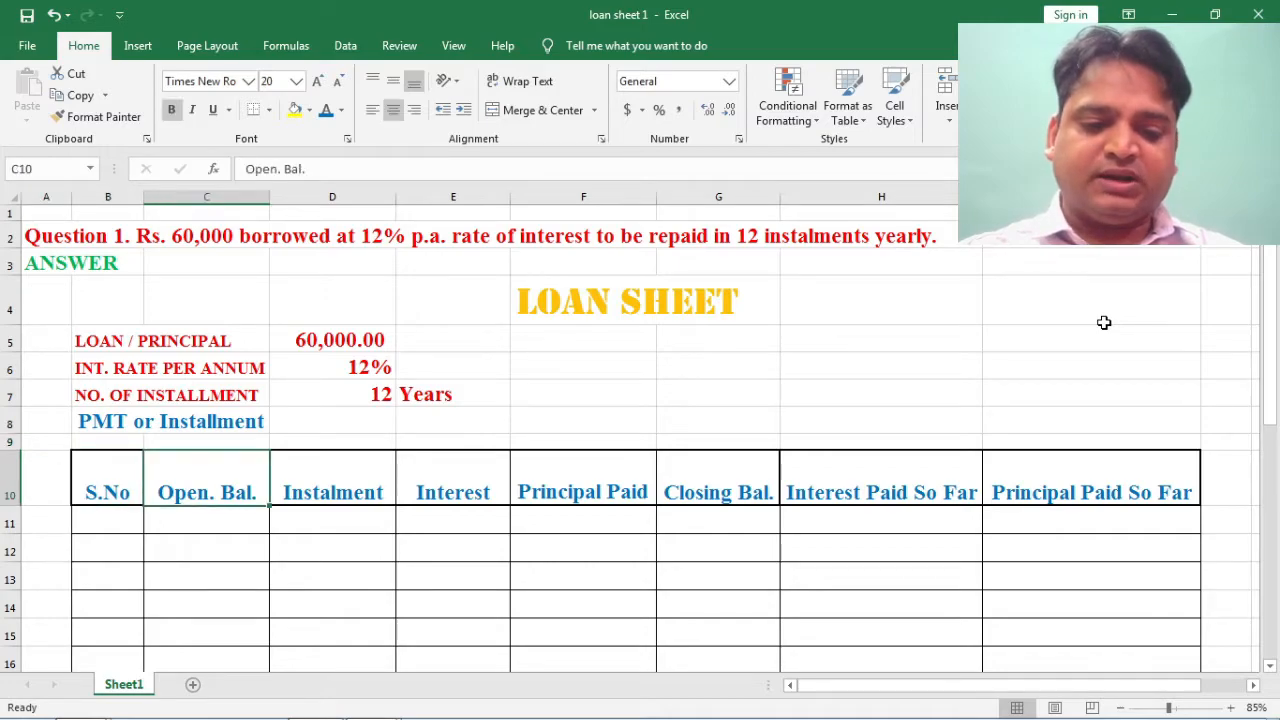
key("Right")
key("Right")
key("Right")
key("Right")
key("Right")
key("Right")
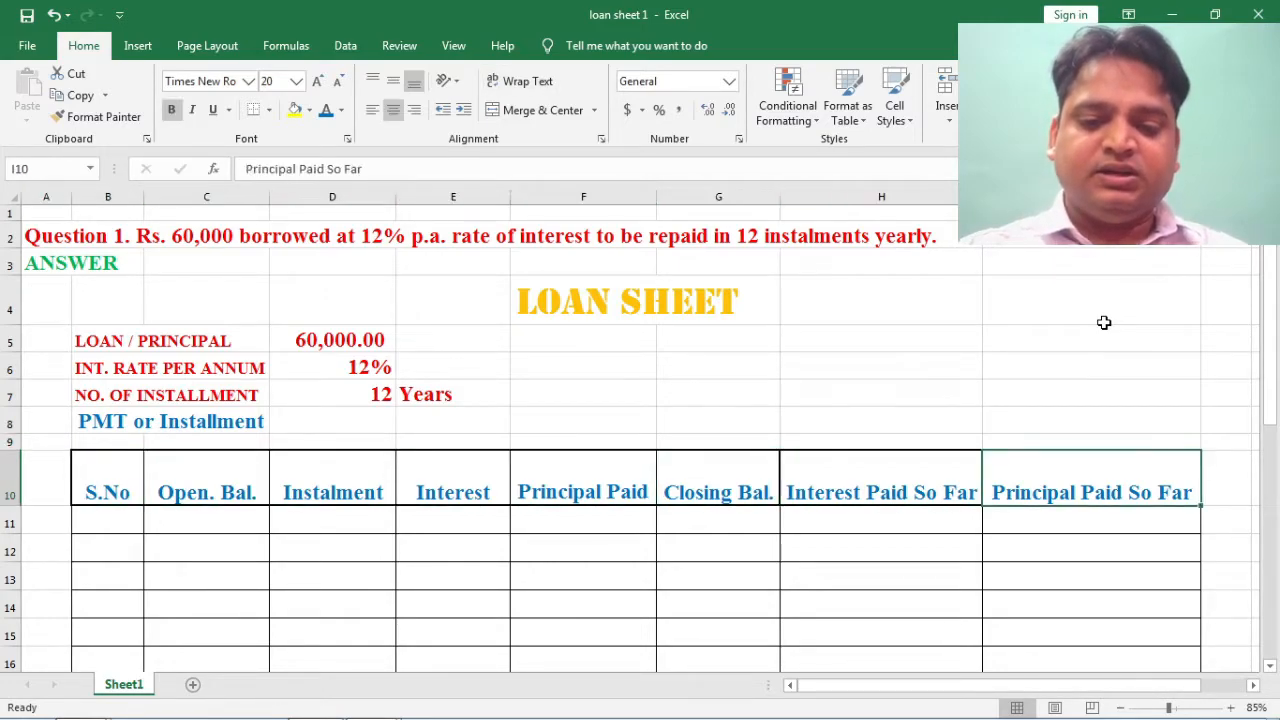
key("Left")
key("Left")
key("Left")
key("Left")
key("Left")
key("Left")
key("Left")
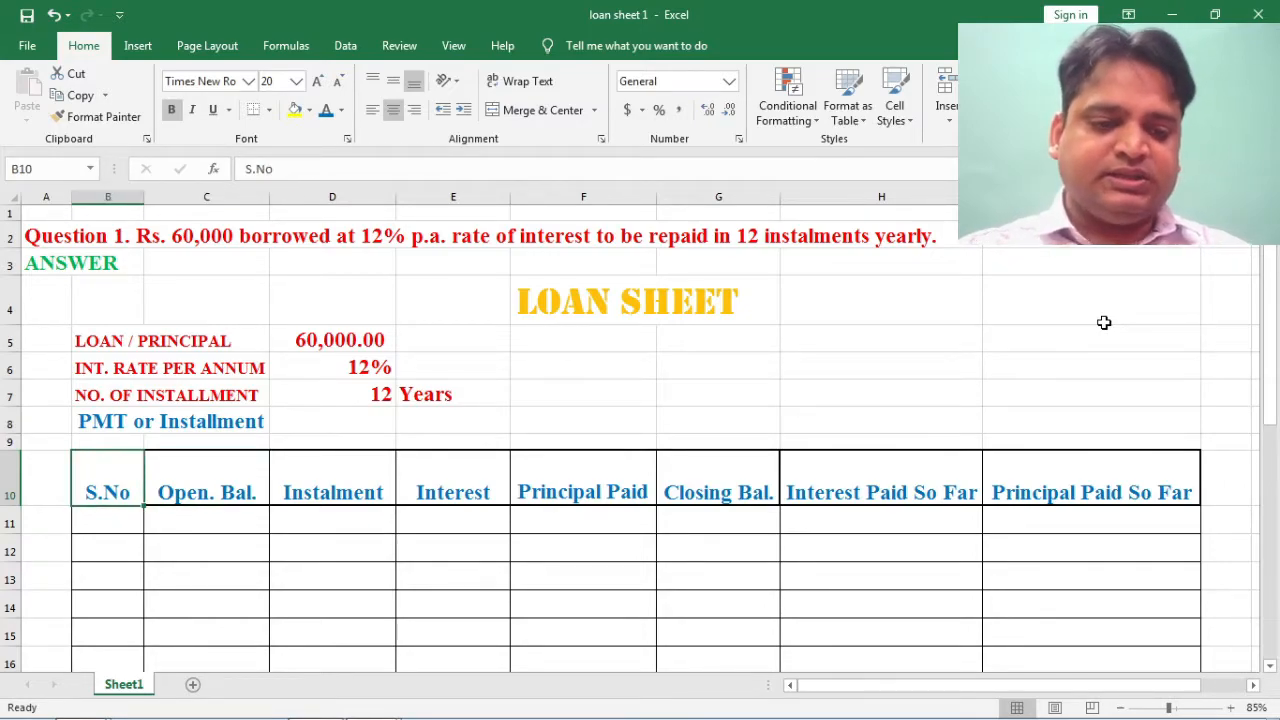
key("Right")
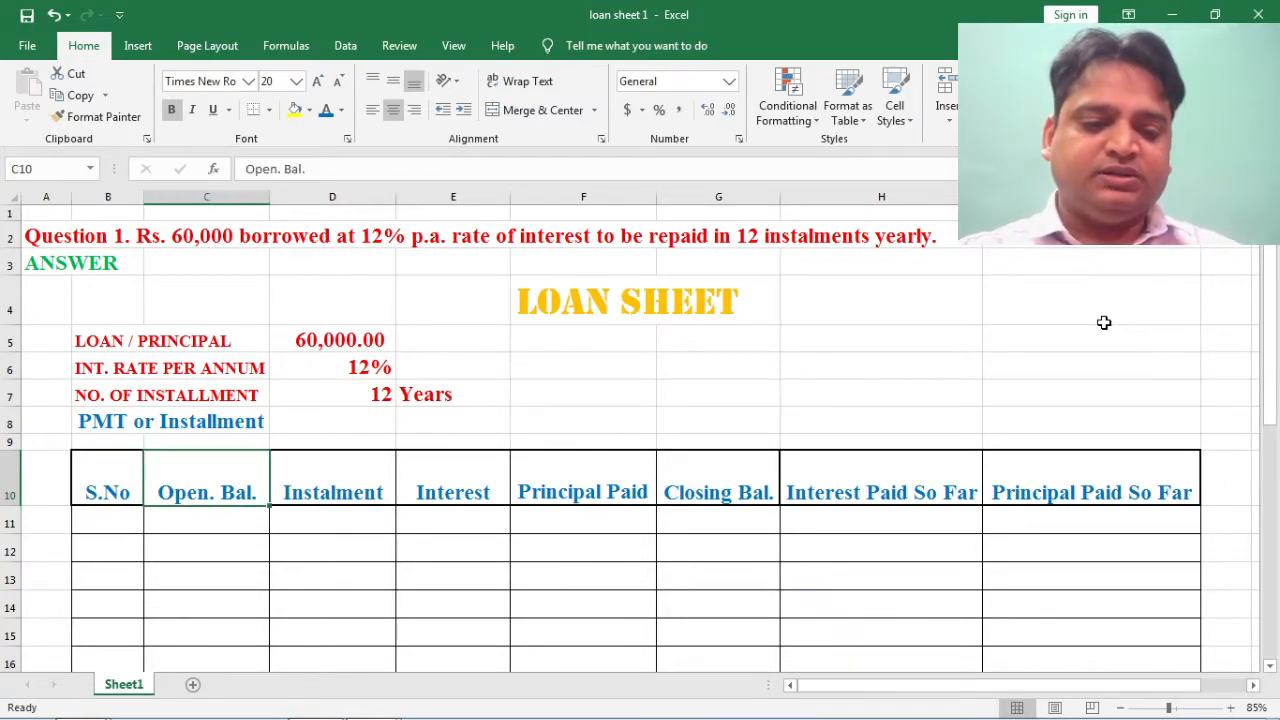
key("Right")
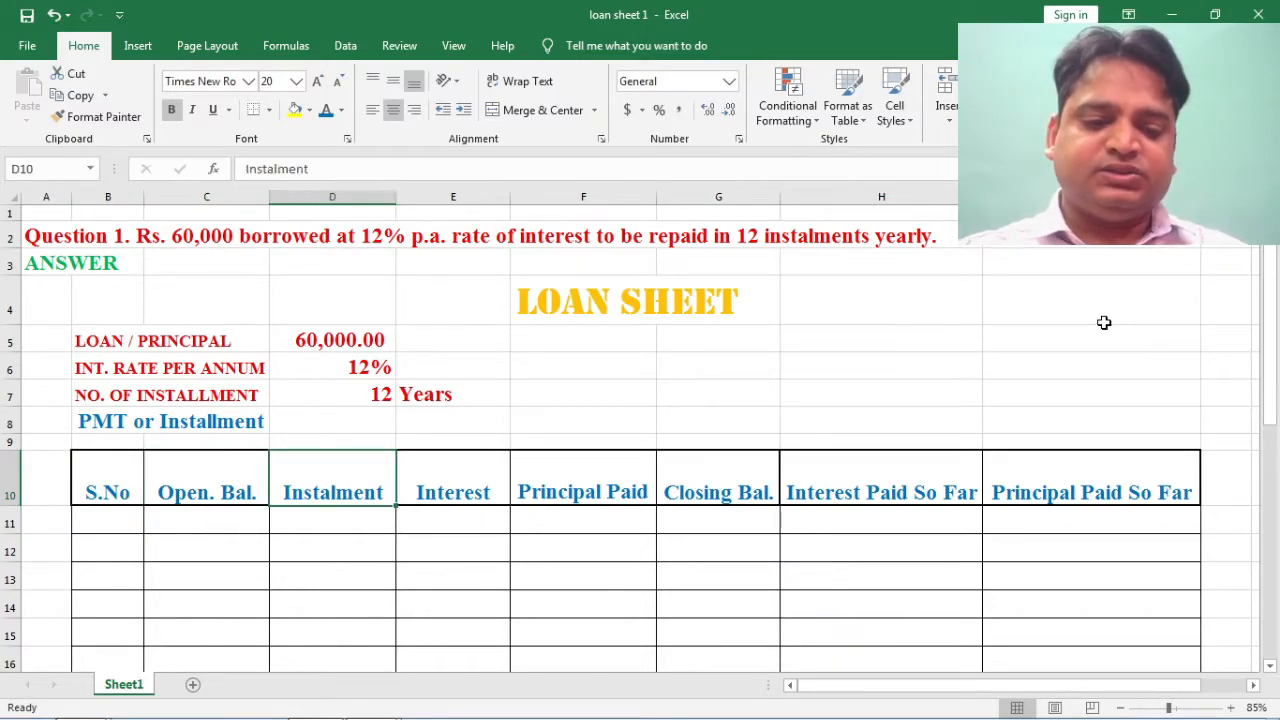
key("Right")
key("Right")
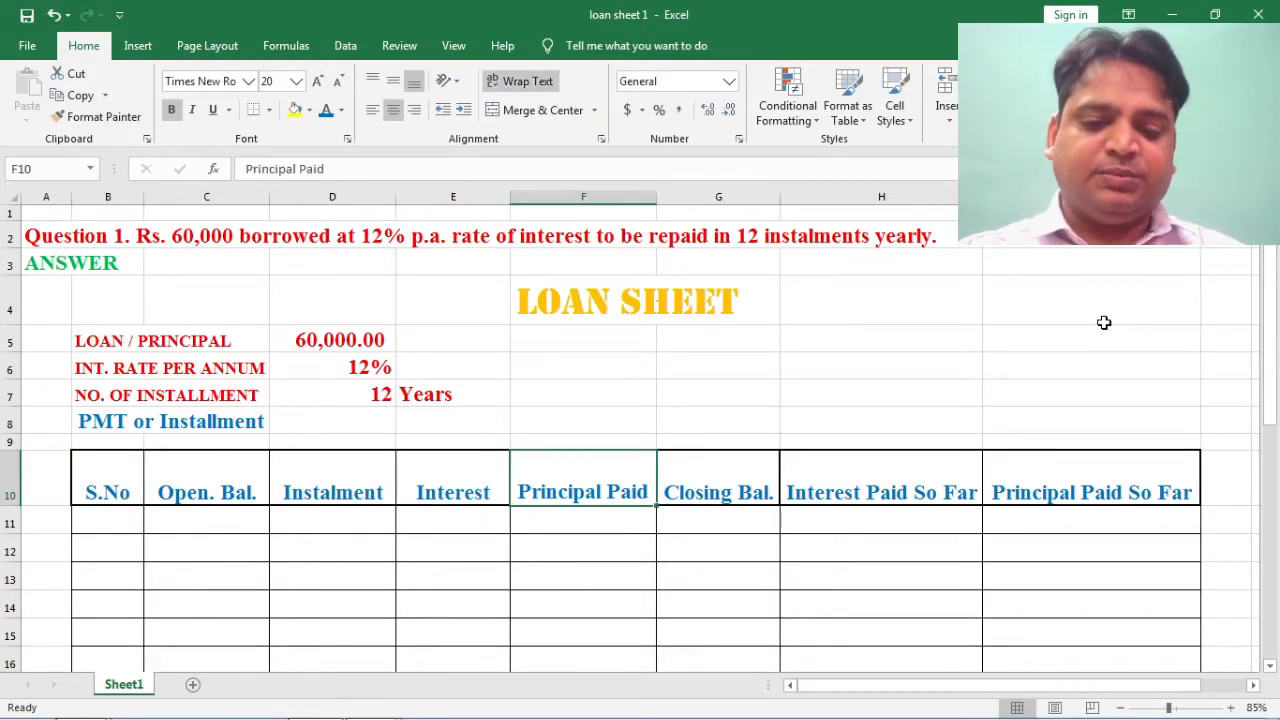
key("Right")
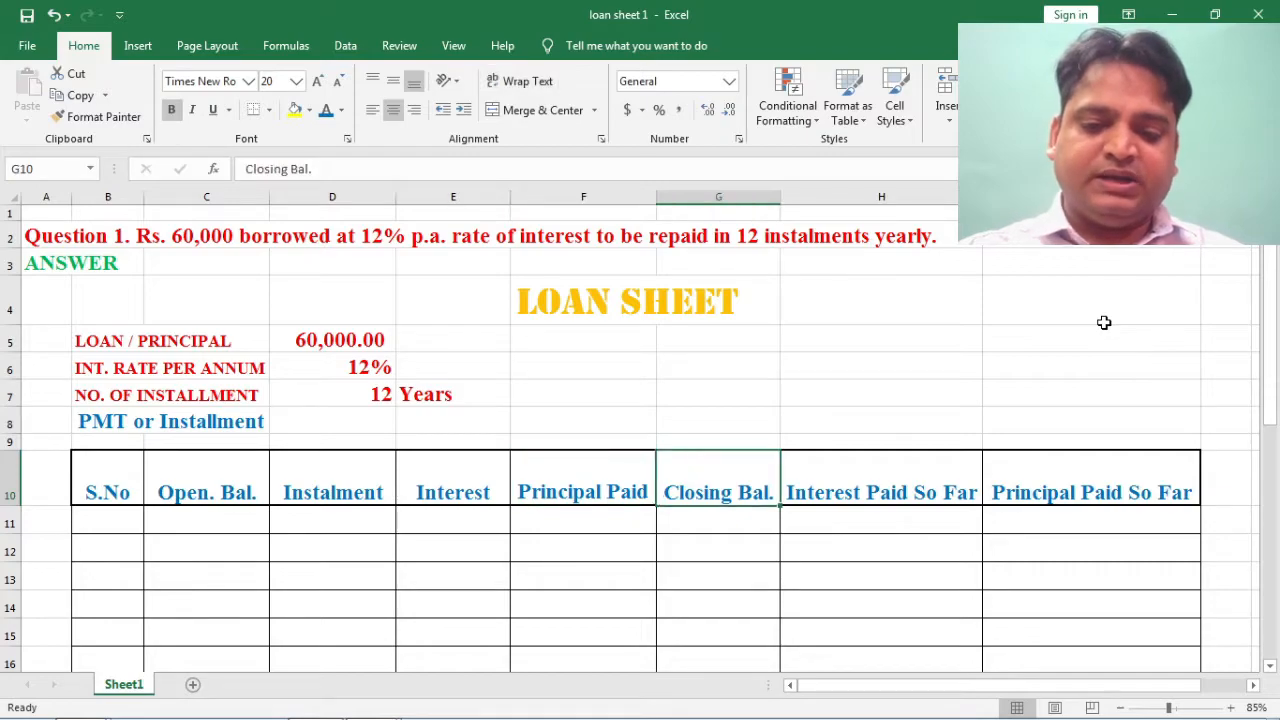
key("Right")
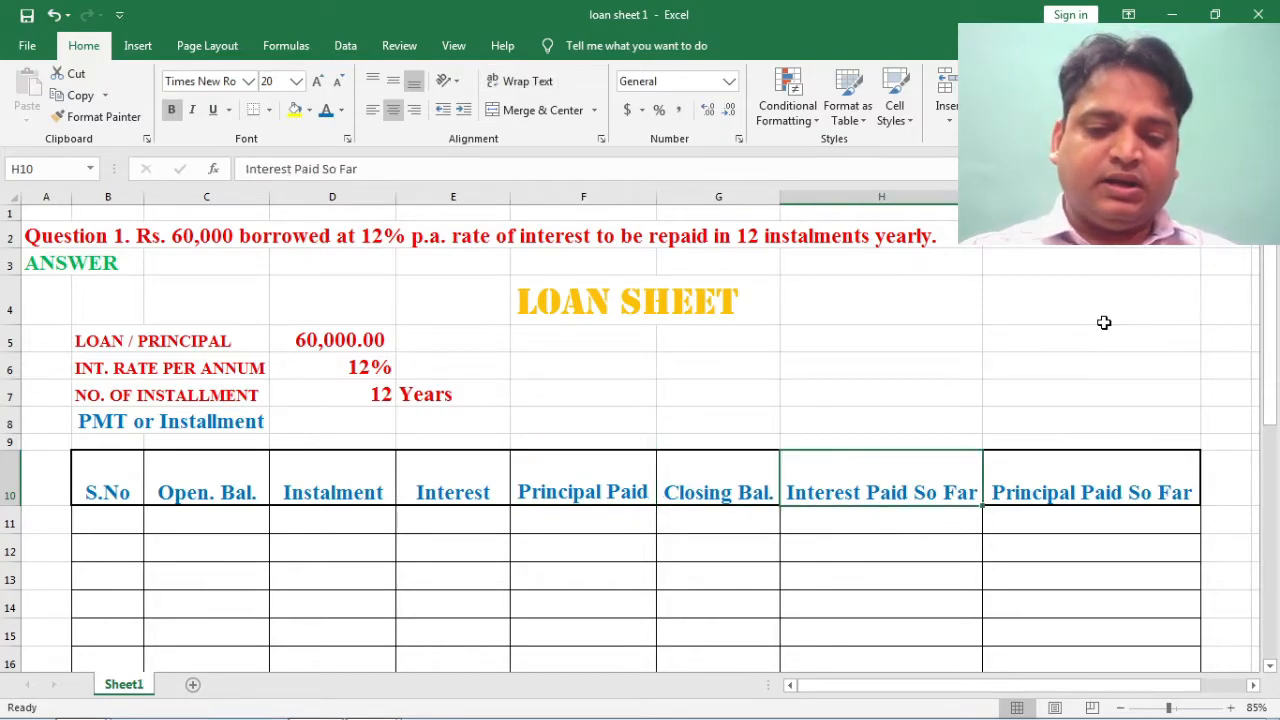
key("Right")
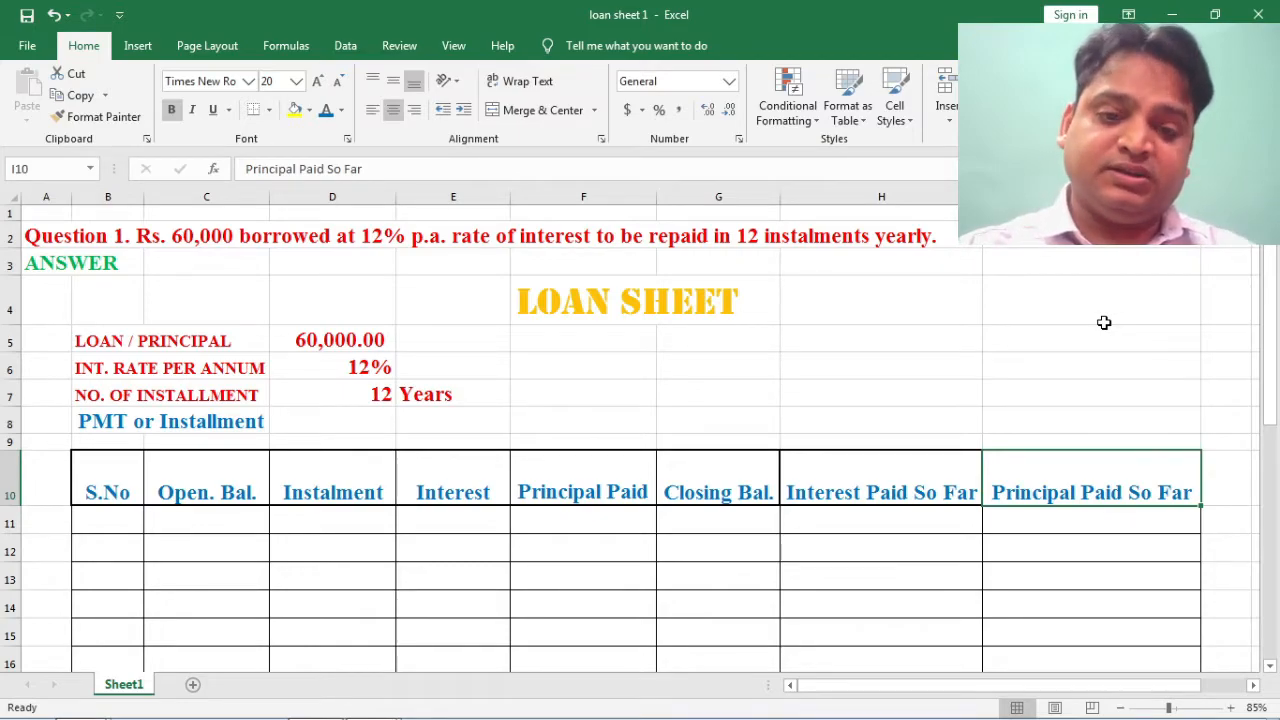
Step: Examine the empty PMT cell D8 and the installment count and interest rate cells above it
key("Left")
key("Up")
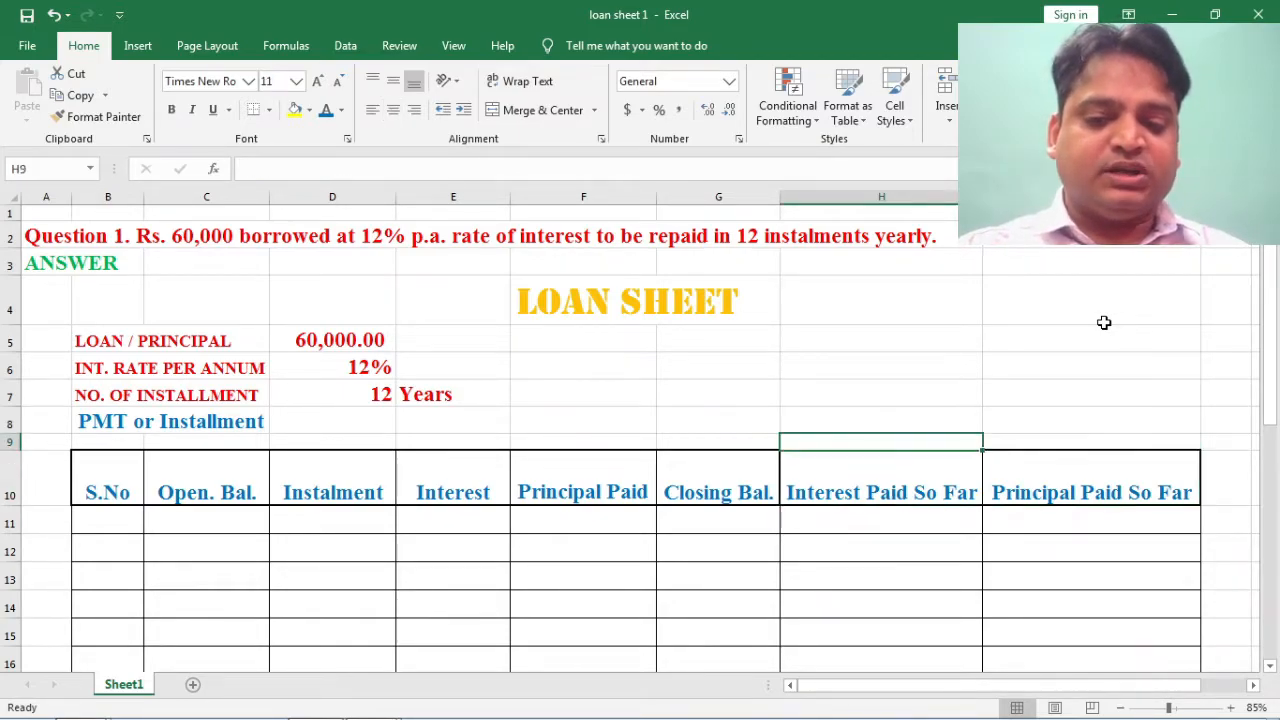
key("Left")
key("Left")
key("Left")
key("Left")
key("Up")
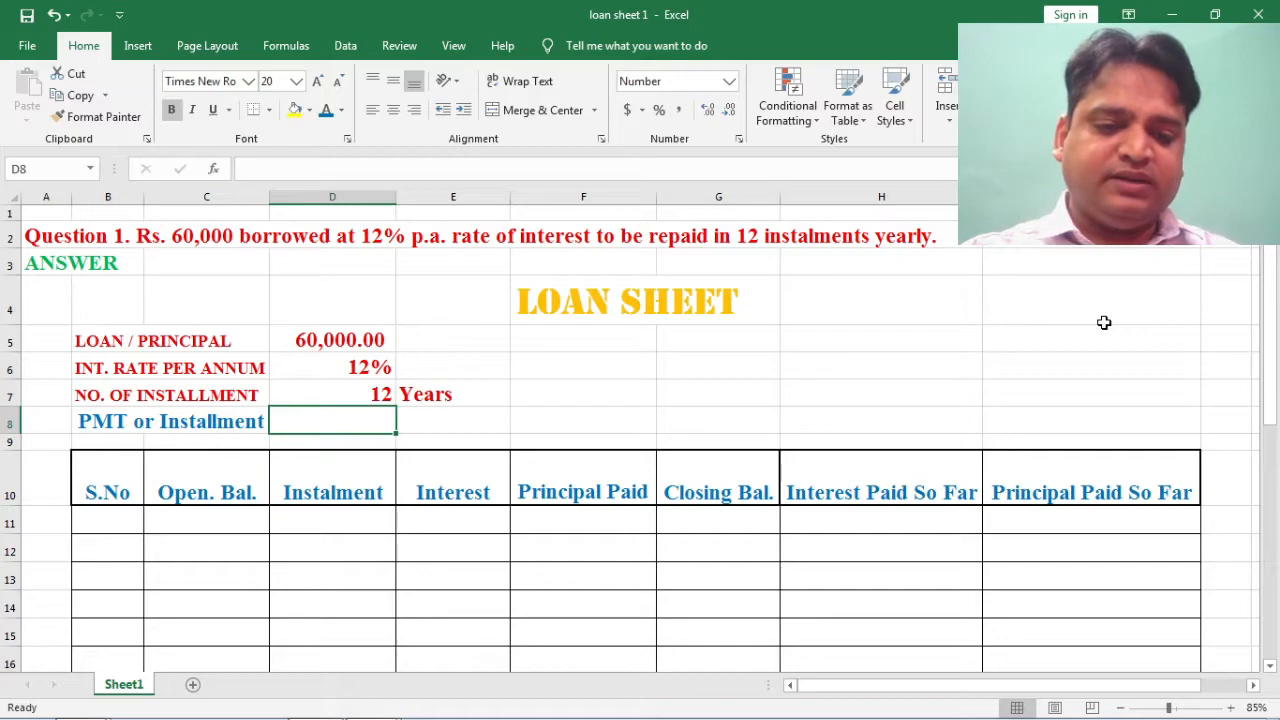
key("Up")
key("Up")
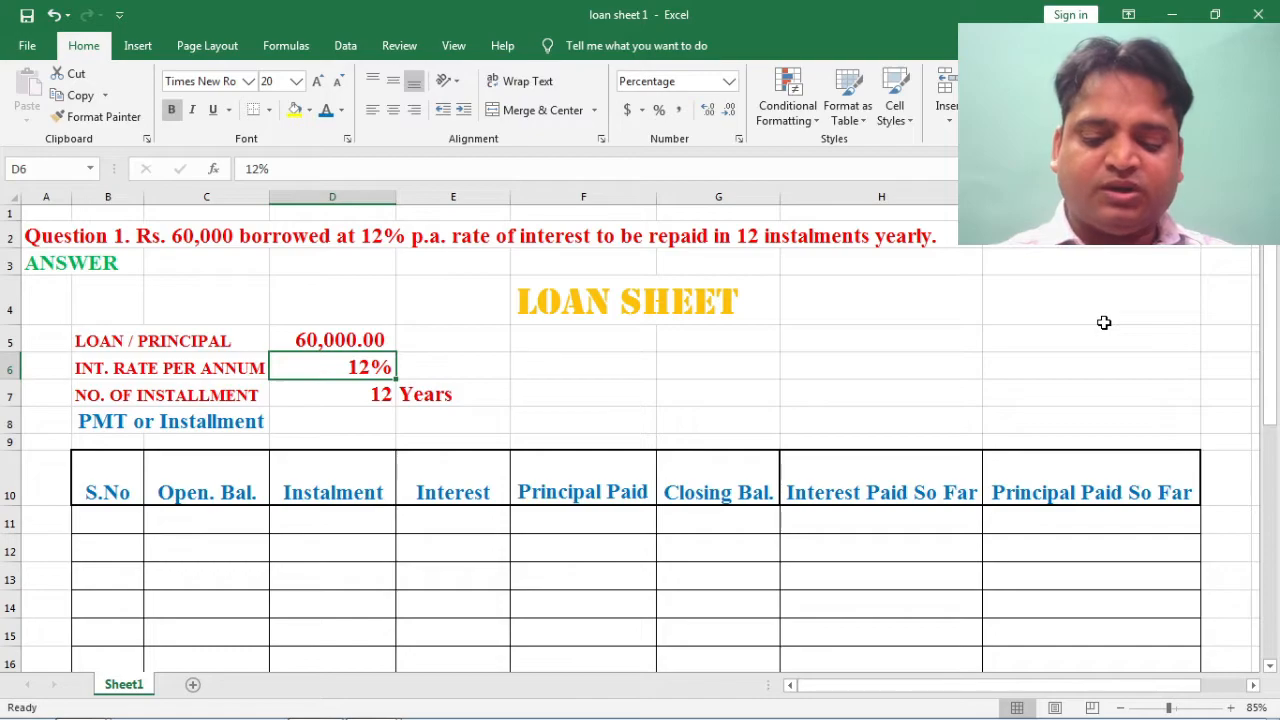
Step: Enter the formula =D6 in cell E6 to reference the annual interest rate
key("Right")
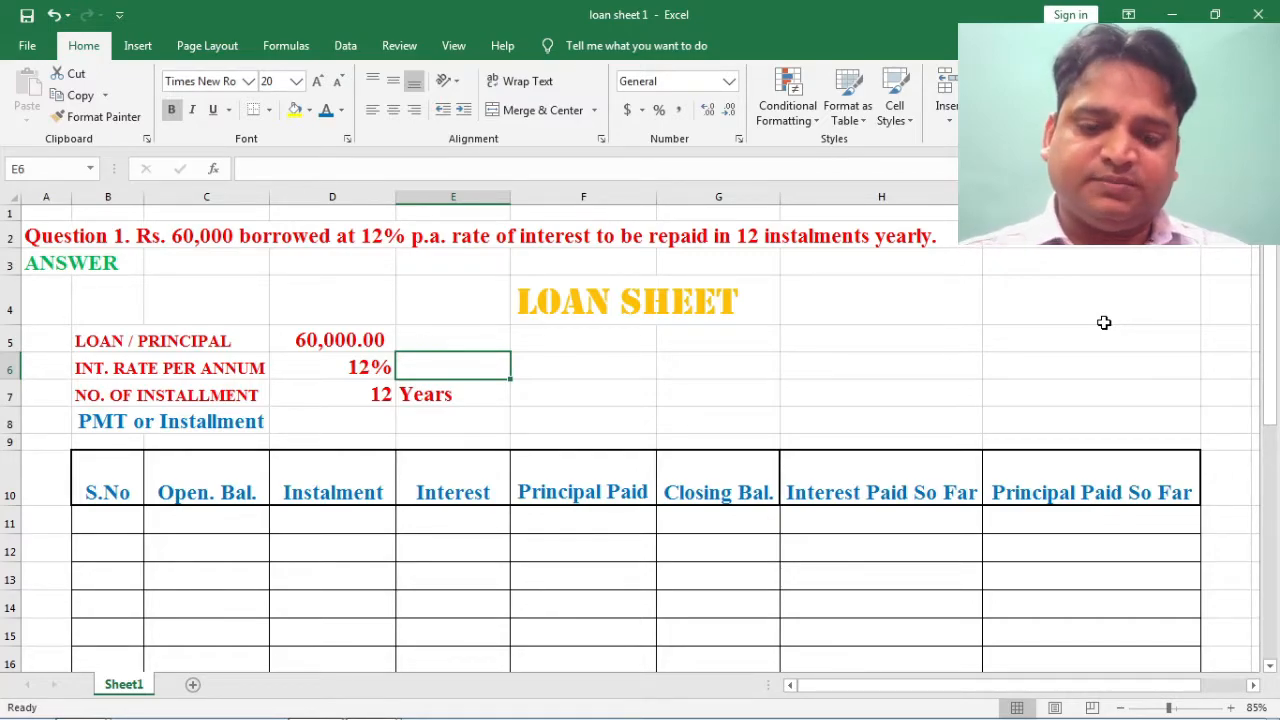
type("=")
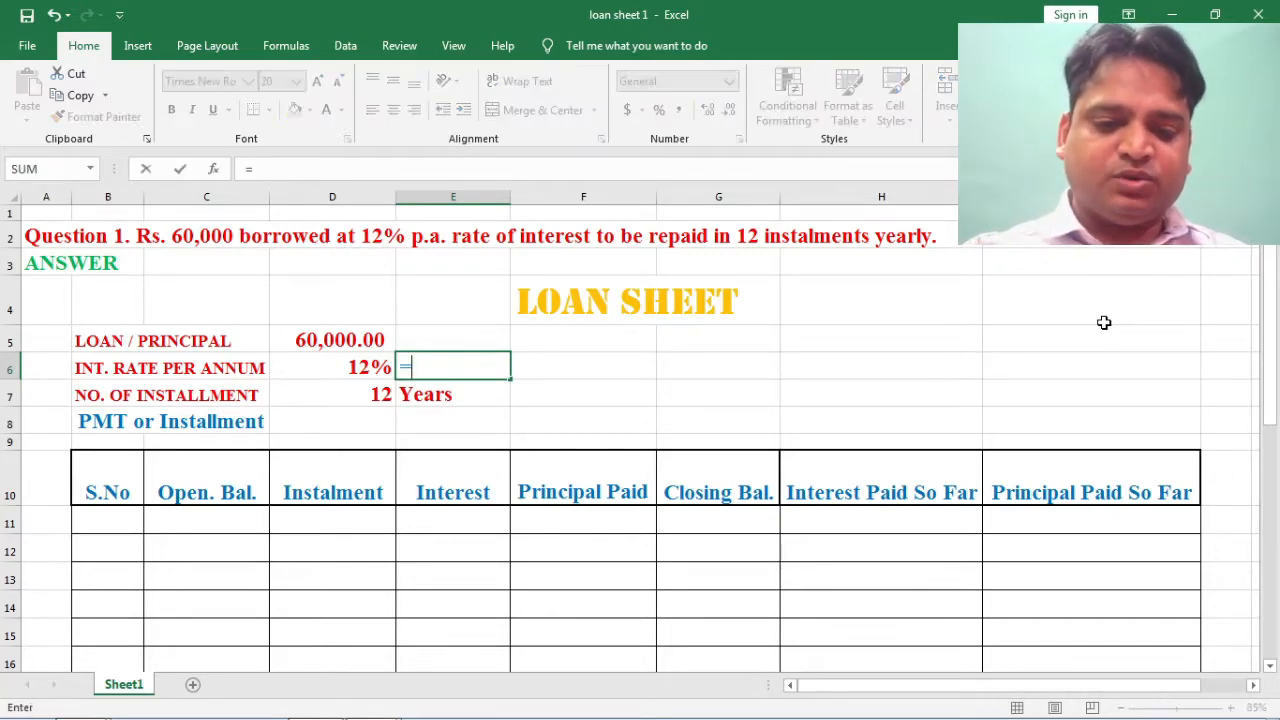
key("Left")
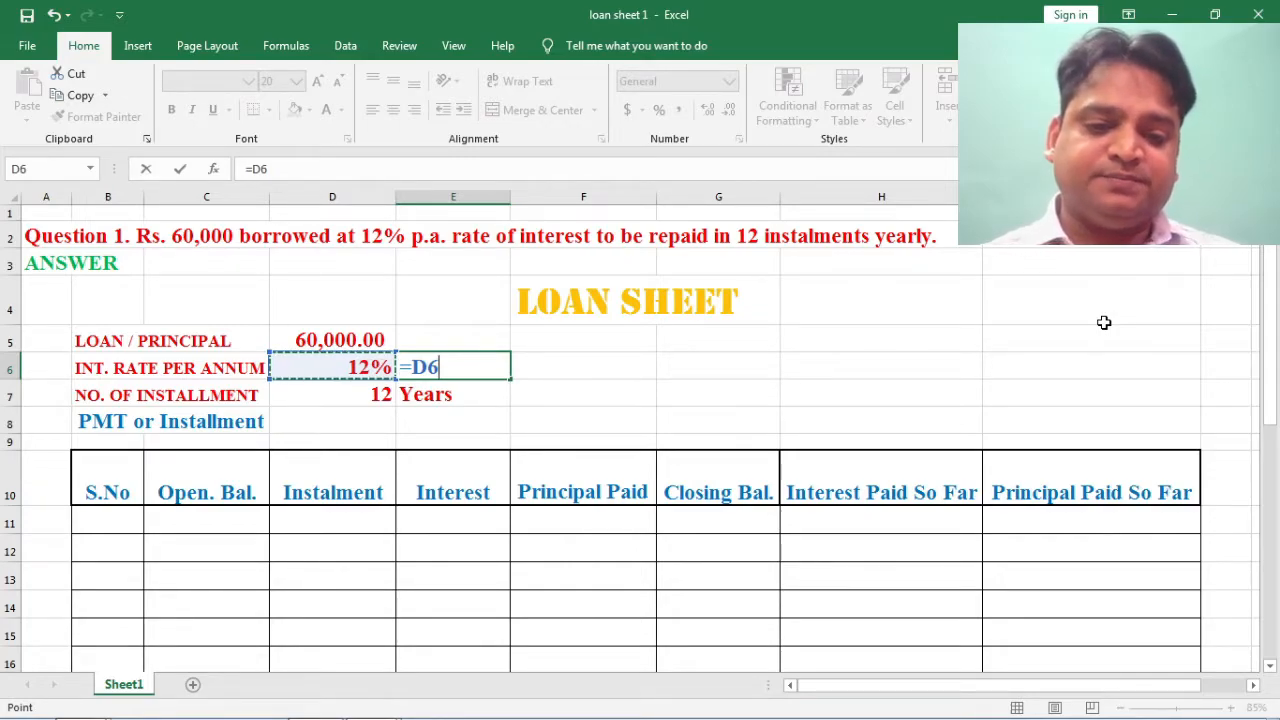
key("Right")
key("Right")
key("Right")
key("Right")
key("Left")
key("Left")
key("Left")
key("Left")
key("Left")
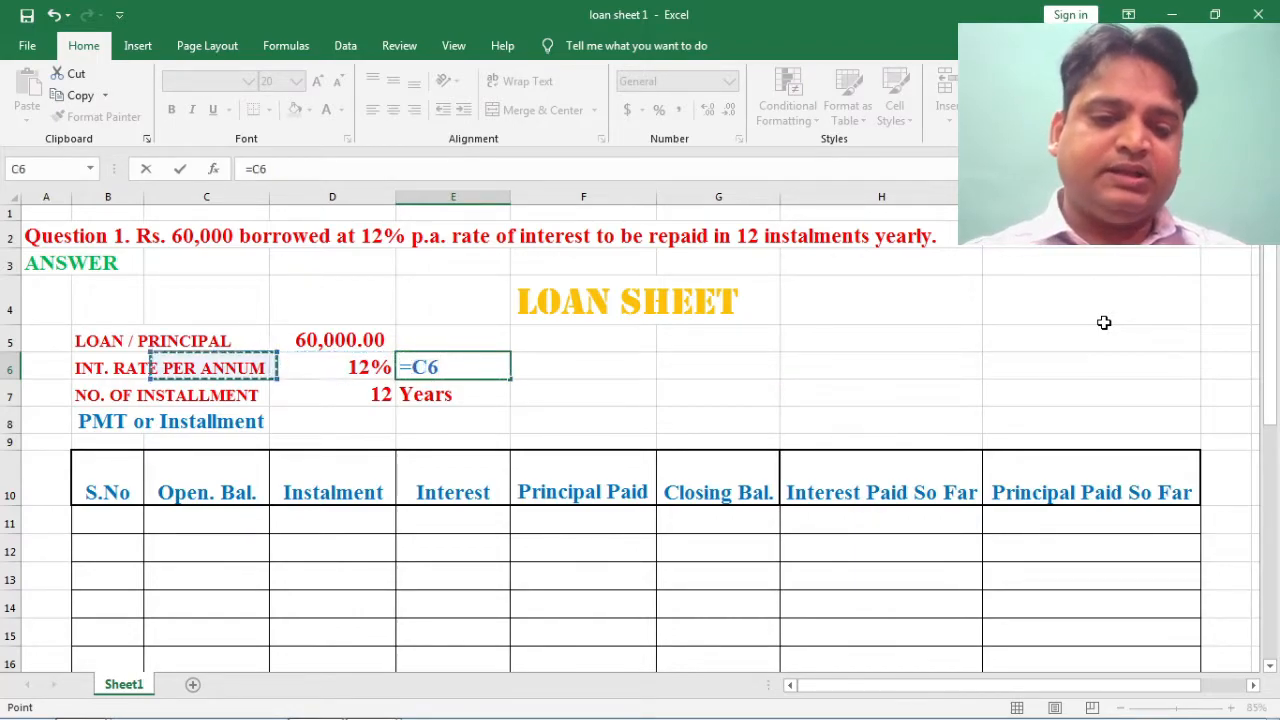
key("Right")
key("Up")
key("Right")
key("Up")
key("Down")
key("Down")
key("Down")
key("Down")
key("Left")
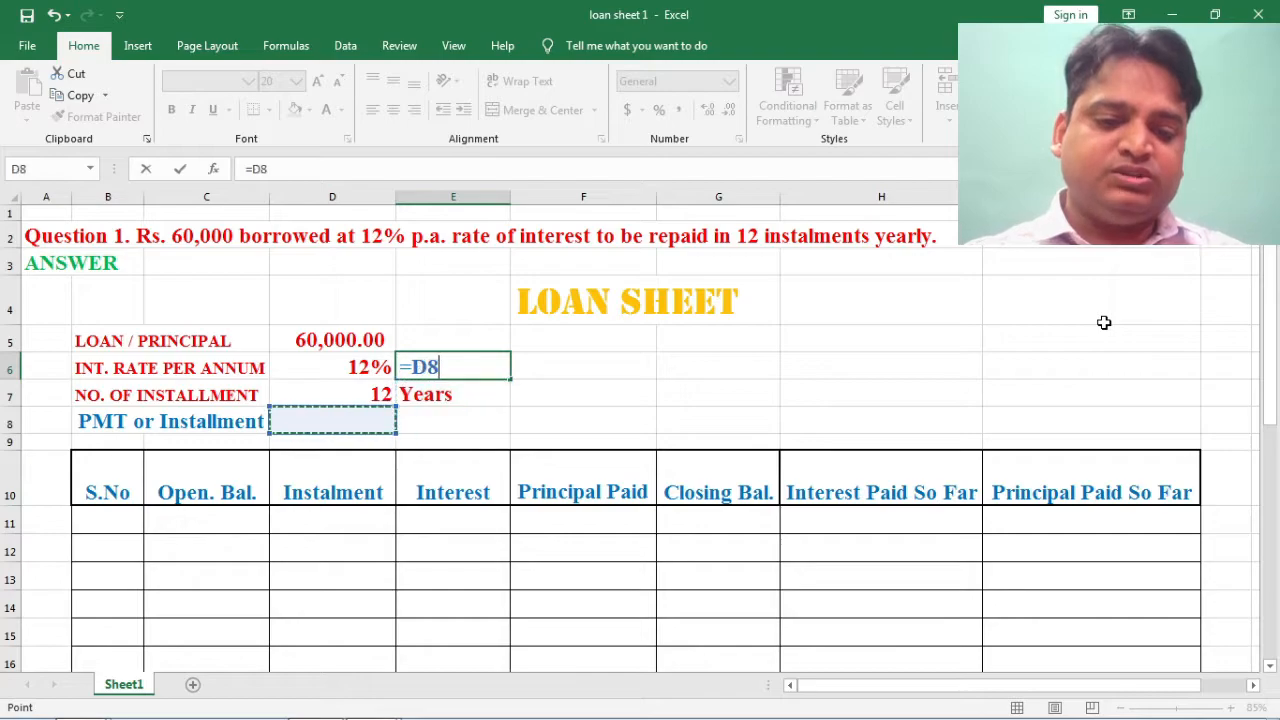
key("Left")
key("Up")
key("Right")
key("Up")
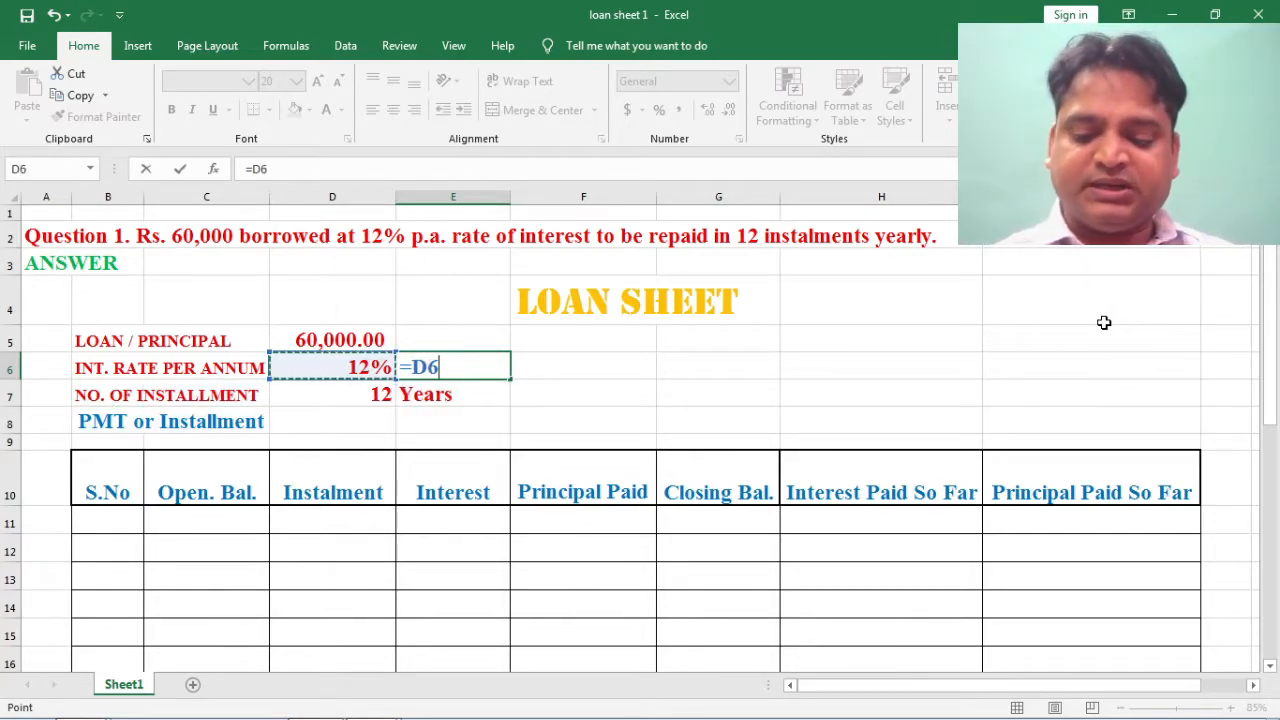
key("Return")
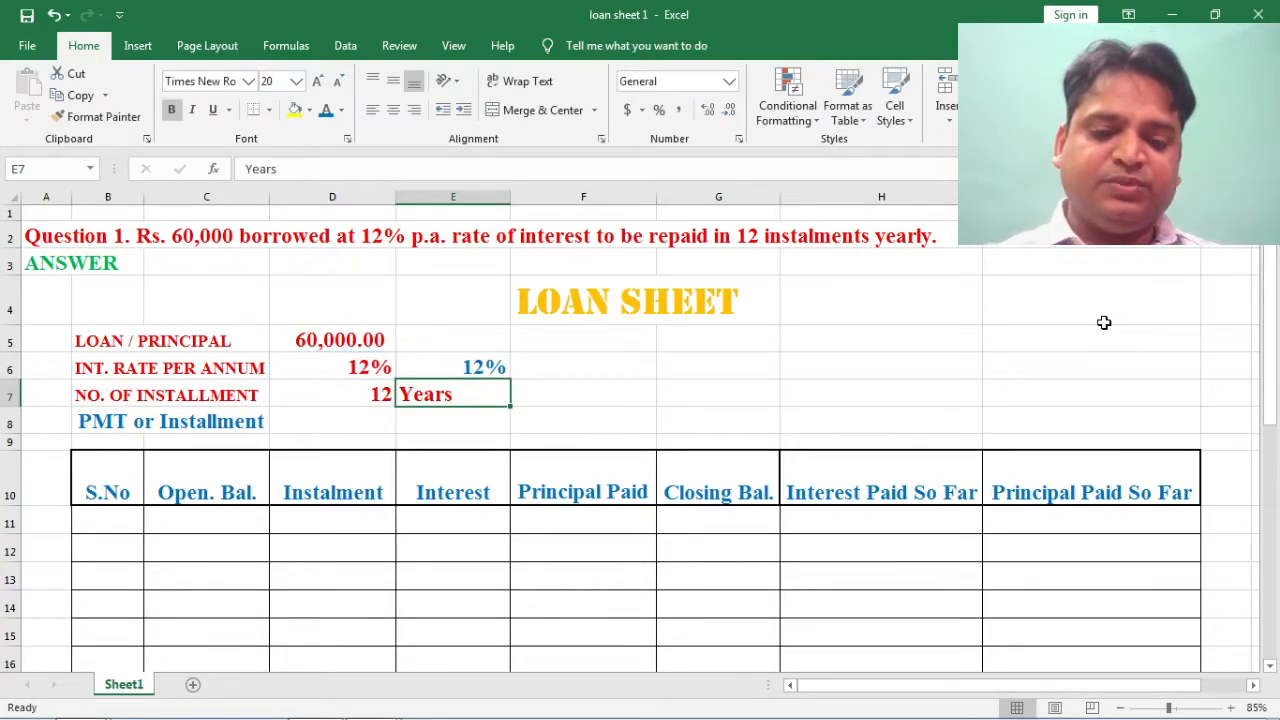
Step: Set the number format of the interest rate copy in E6 to General
key("Up")
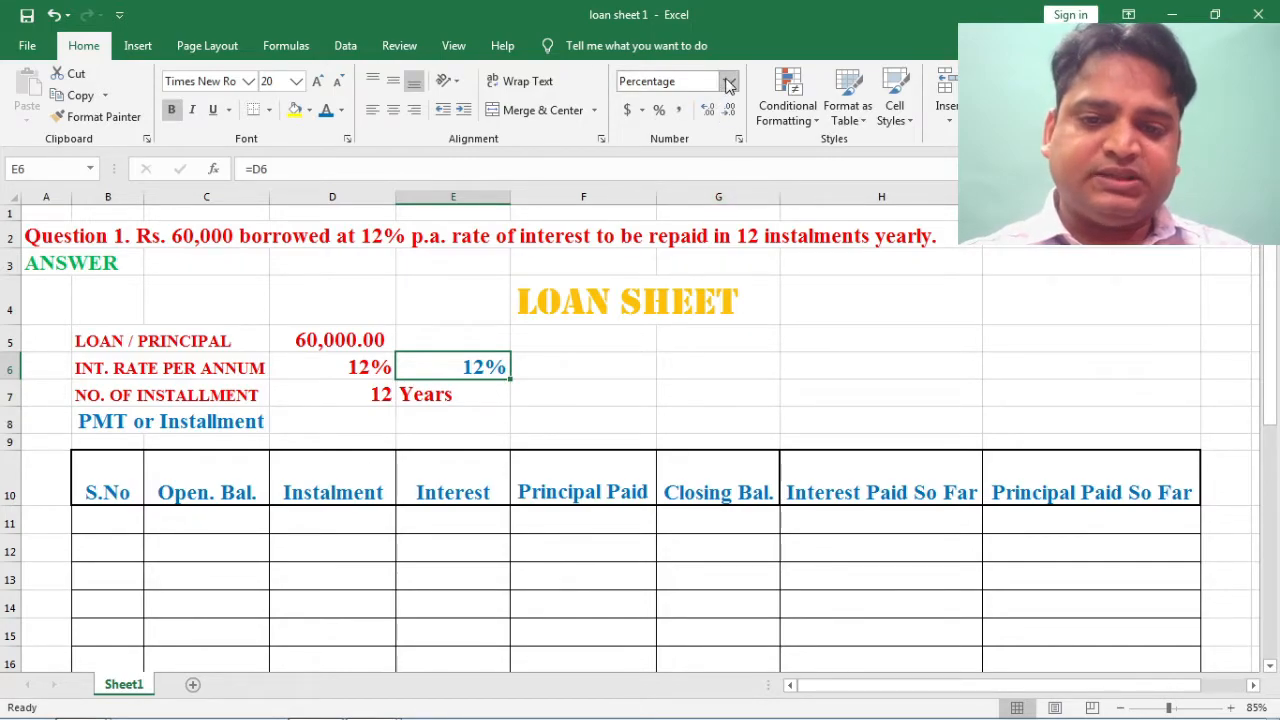
left_click(729, 81)
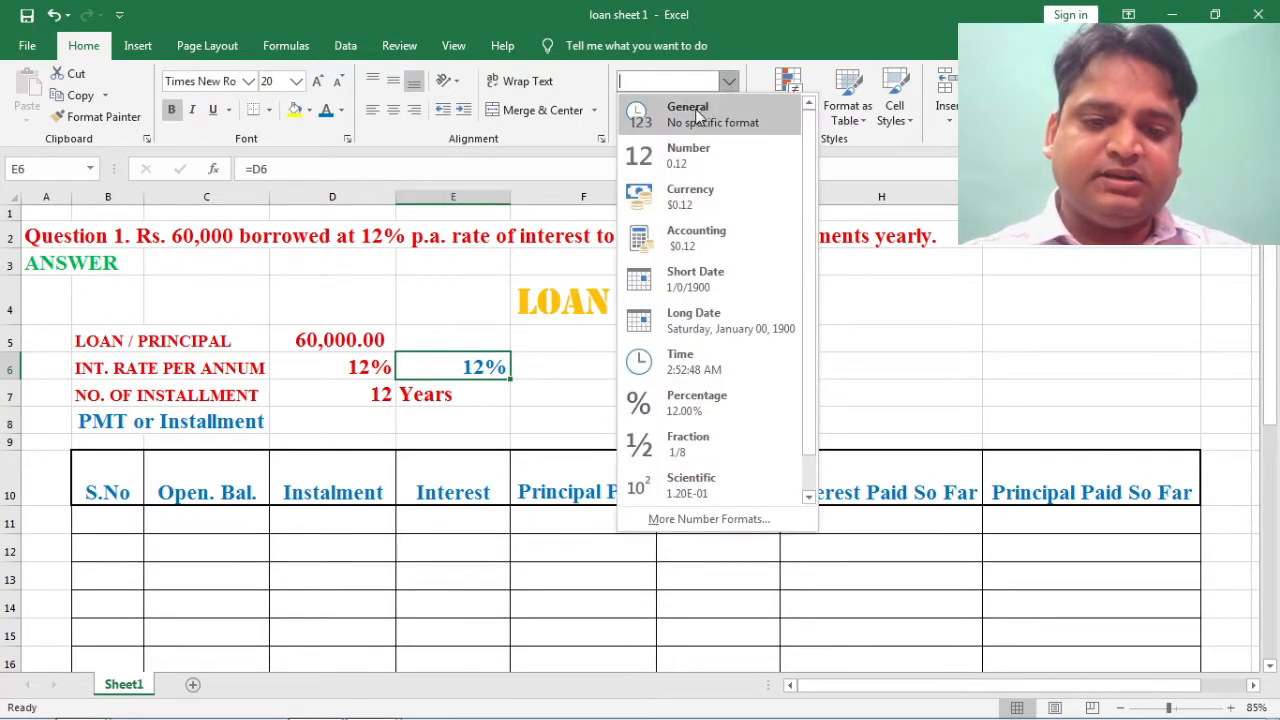
left_click(708, 110)
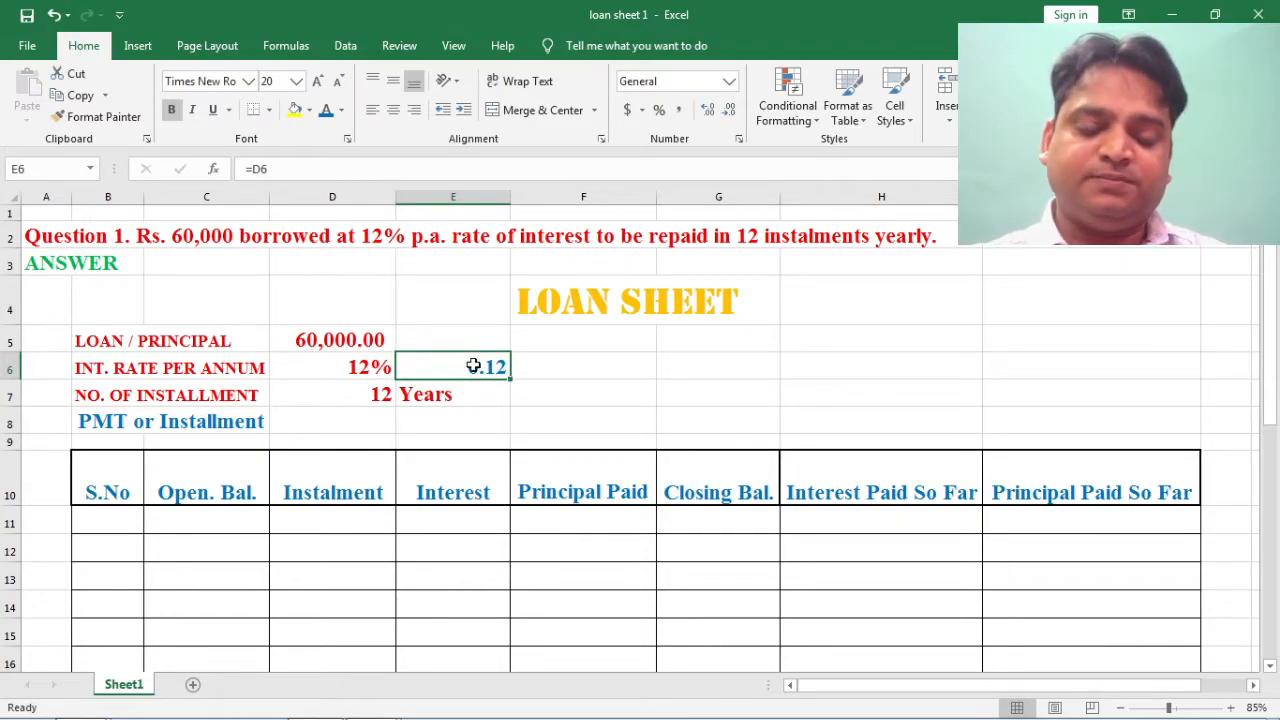
Step: Calculate the installment in D8 with the formula =PMT(E6,D7,-D5), using the rate, number of installments and negative principal
left_click(354, 420)
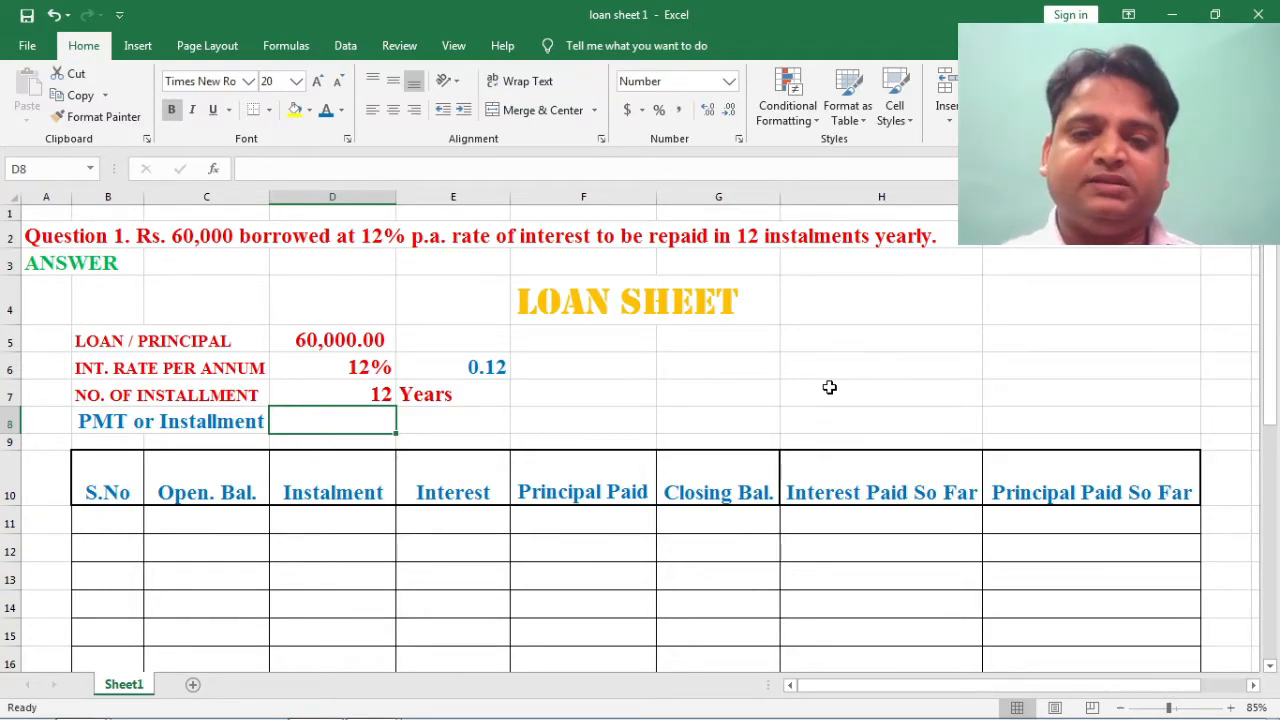
key("BackSpace")
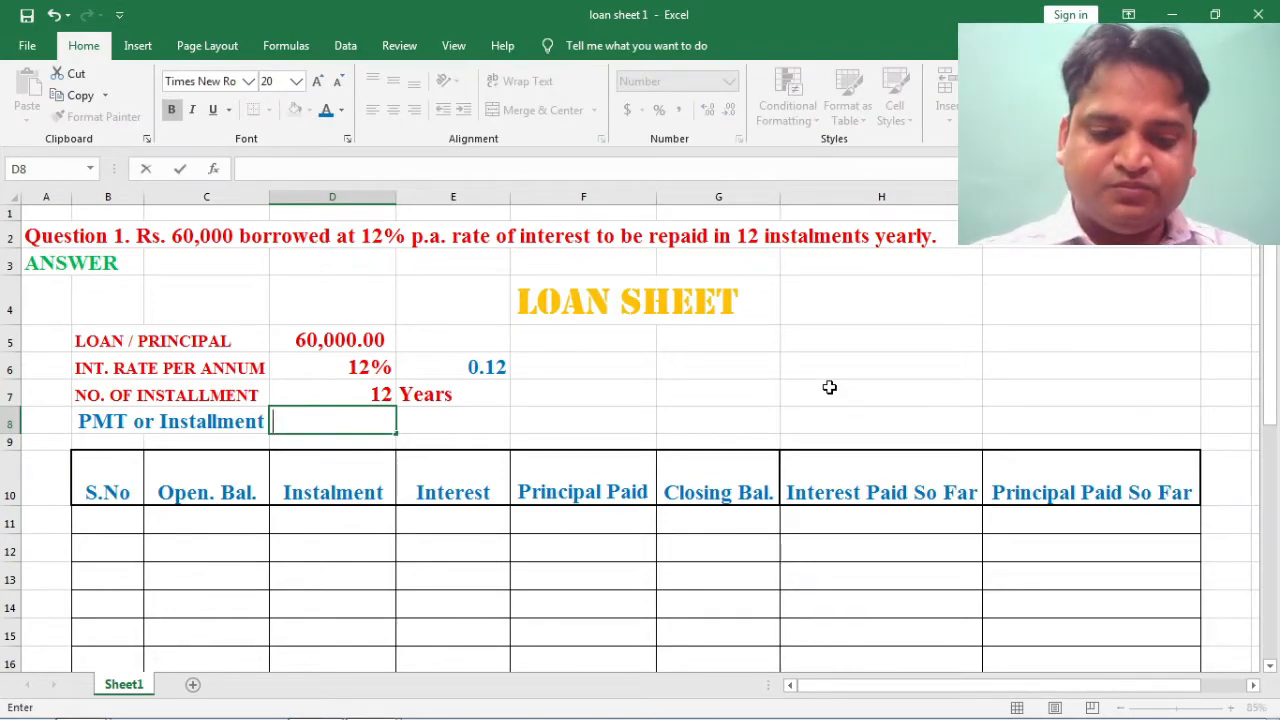
type("=")
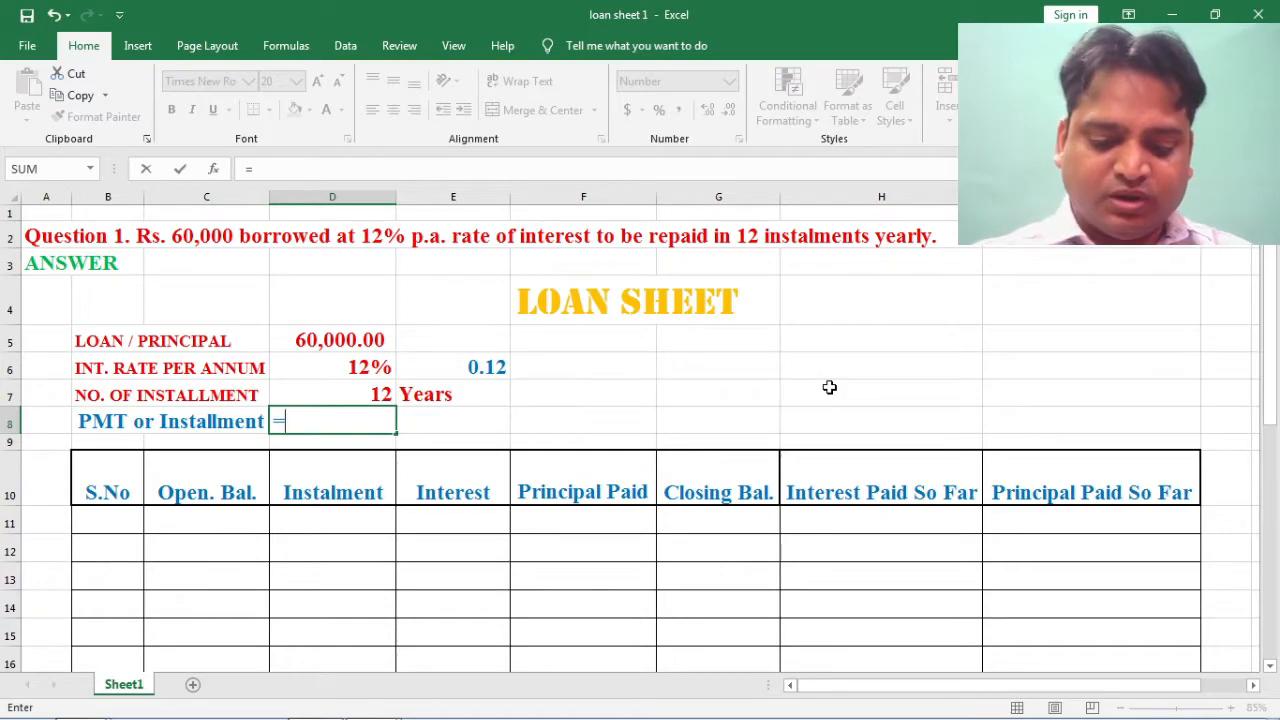
type("PMT")
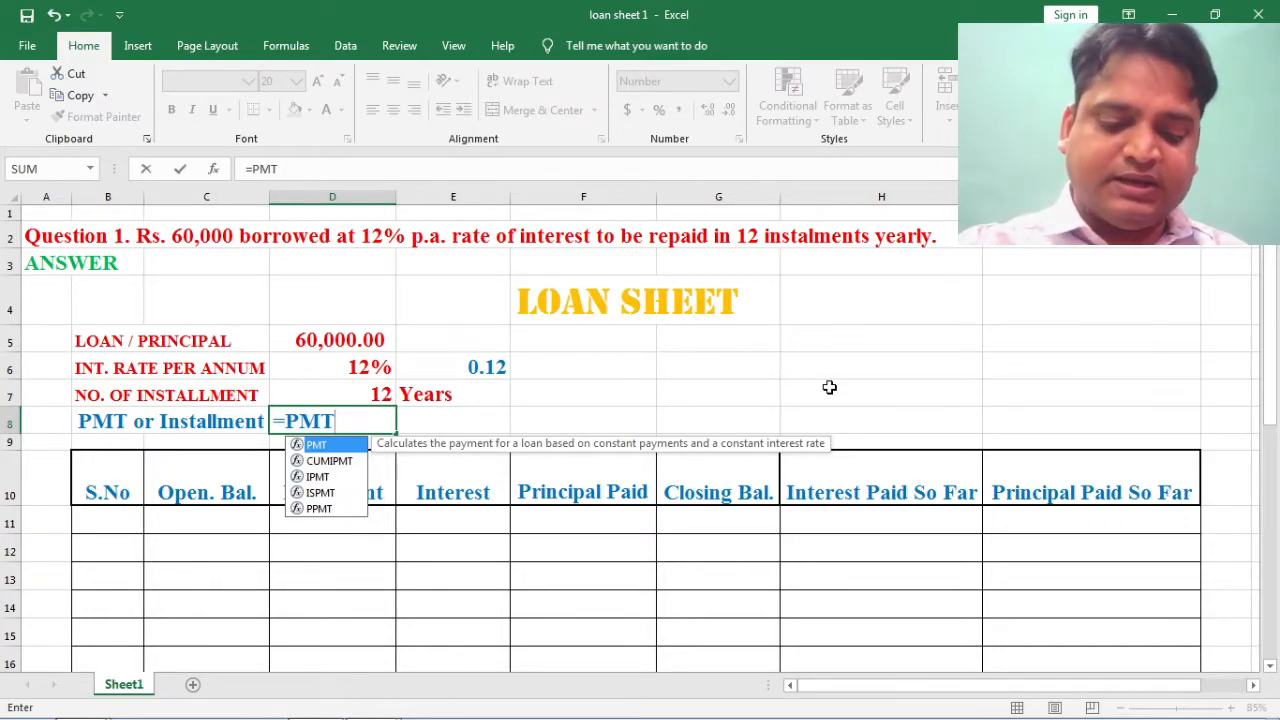
type("(")
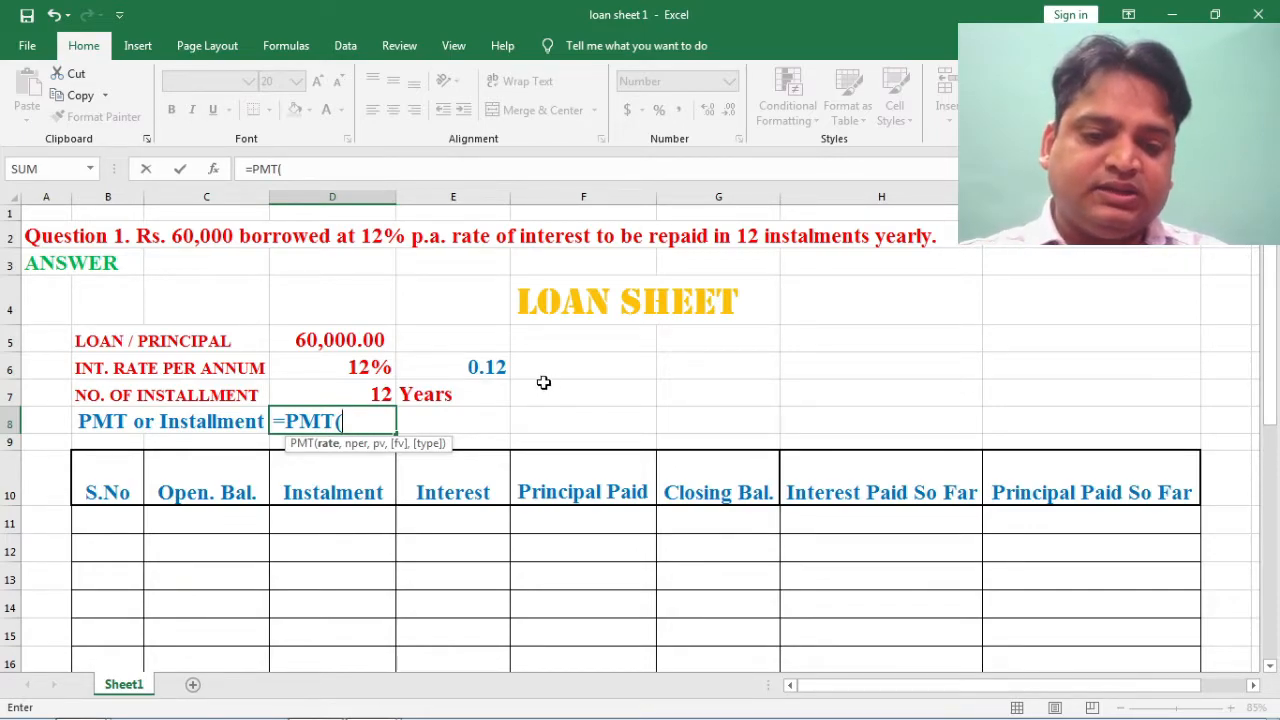
left_click(440, 366)
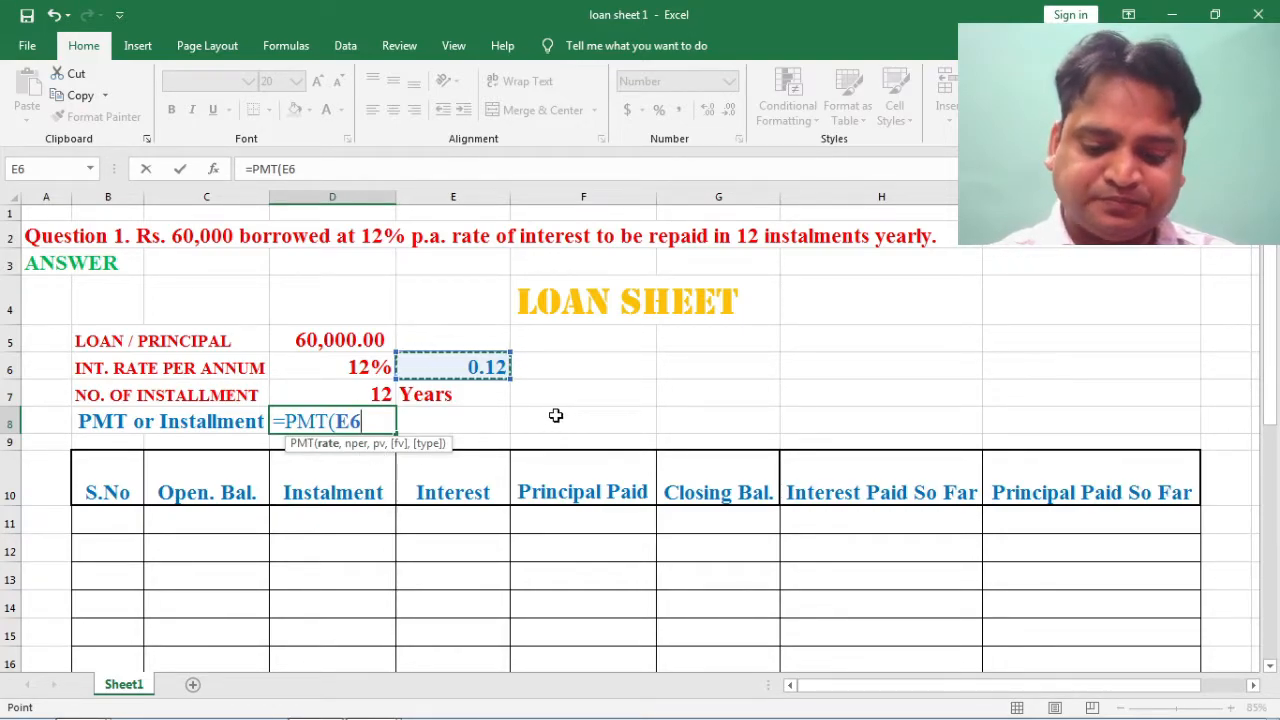
type(",")
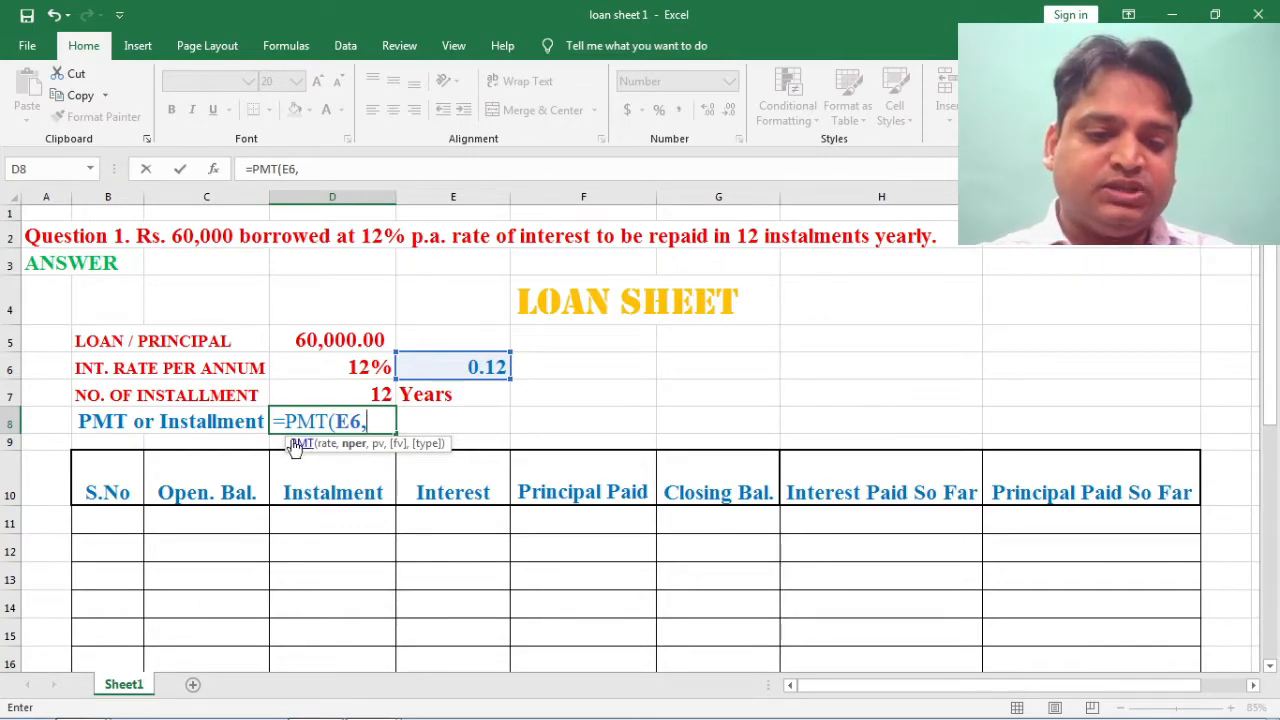
left_click(332, 392)
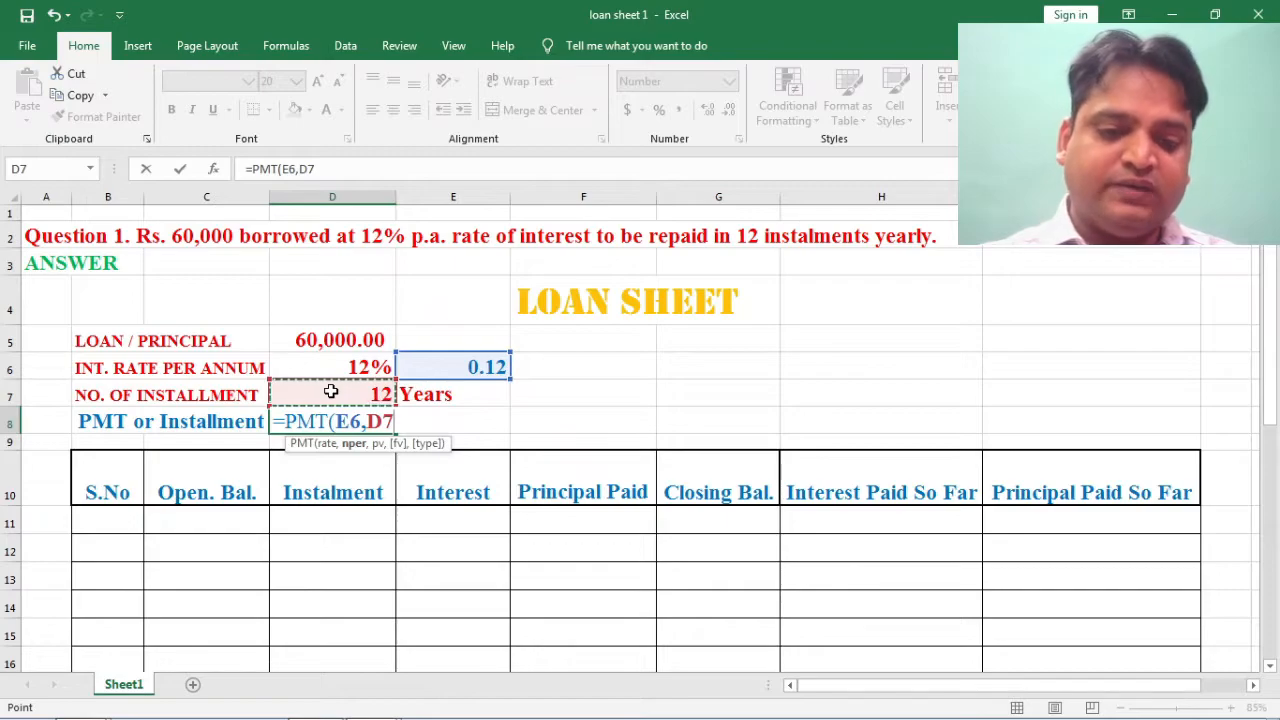
type(",")
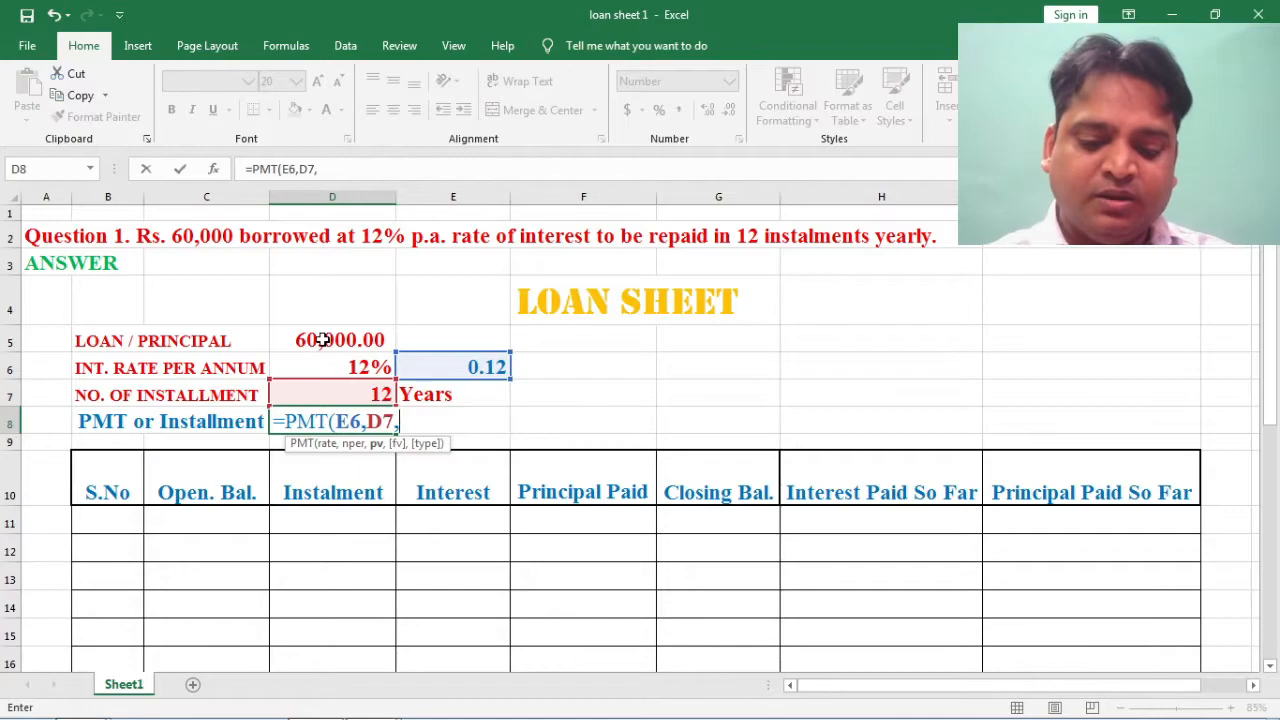
type("-")
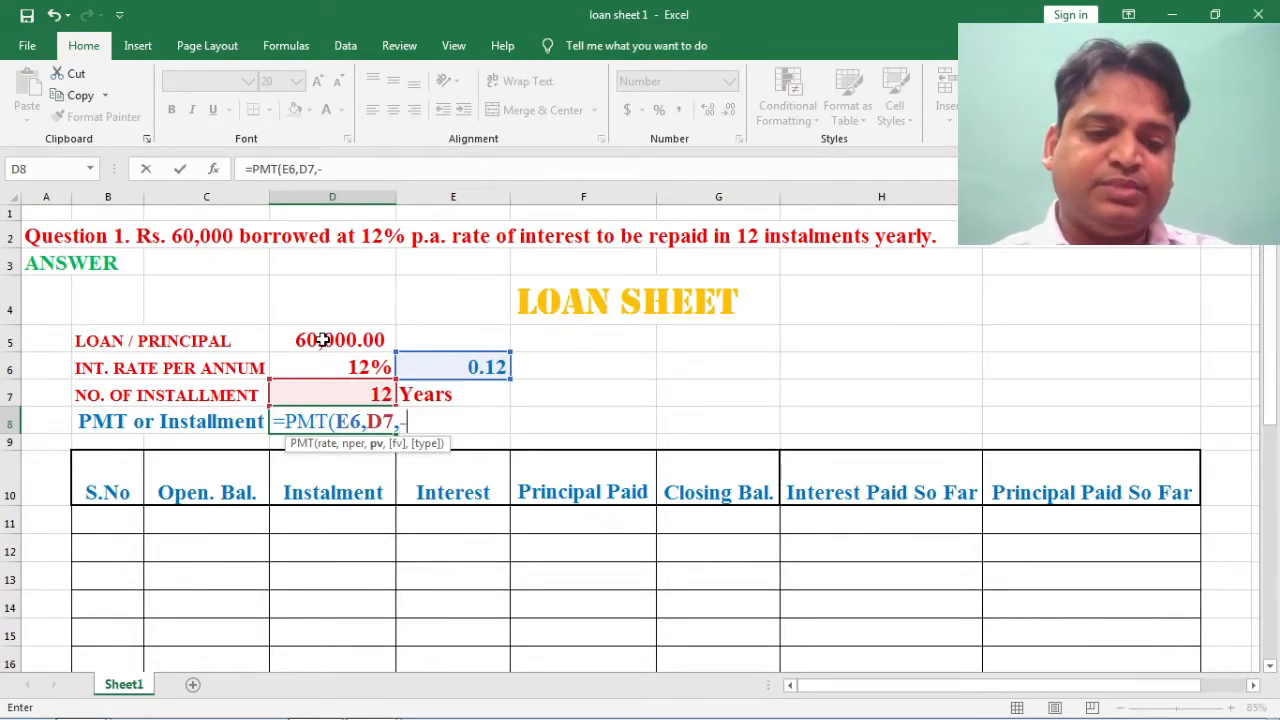
left_click(323, 340)
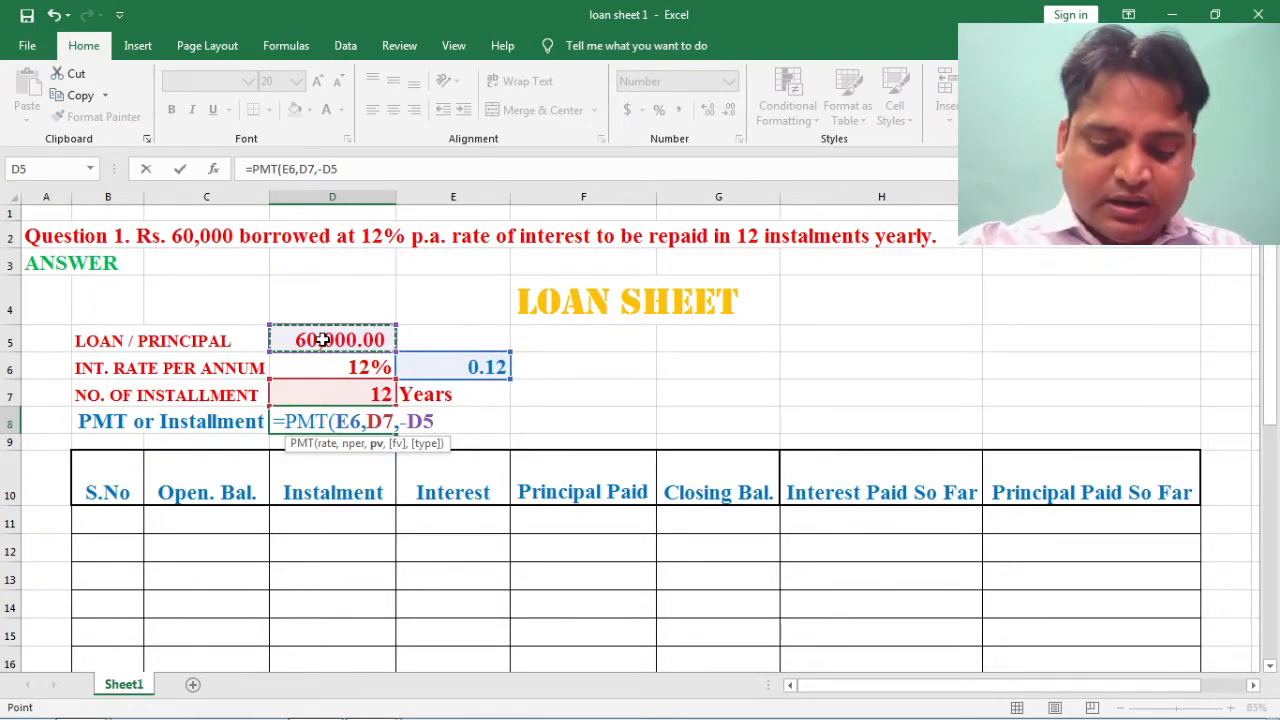
type(")")
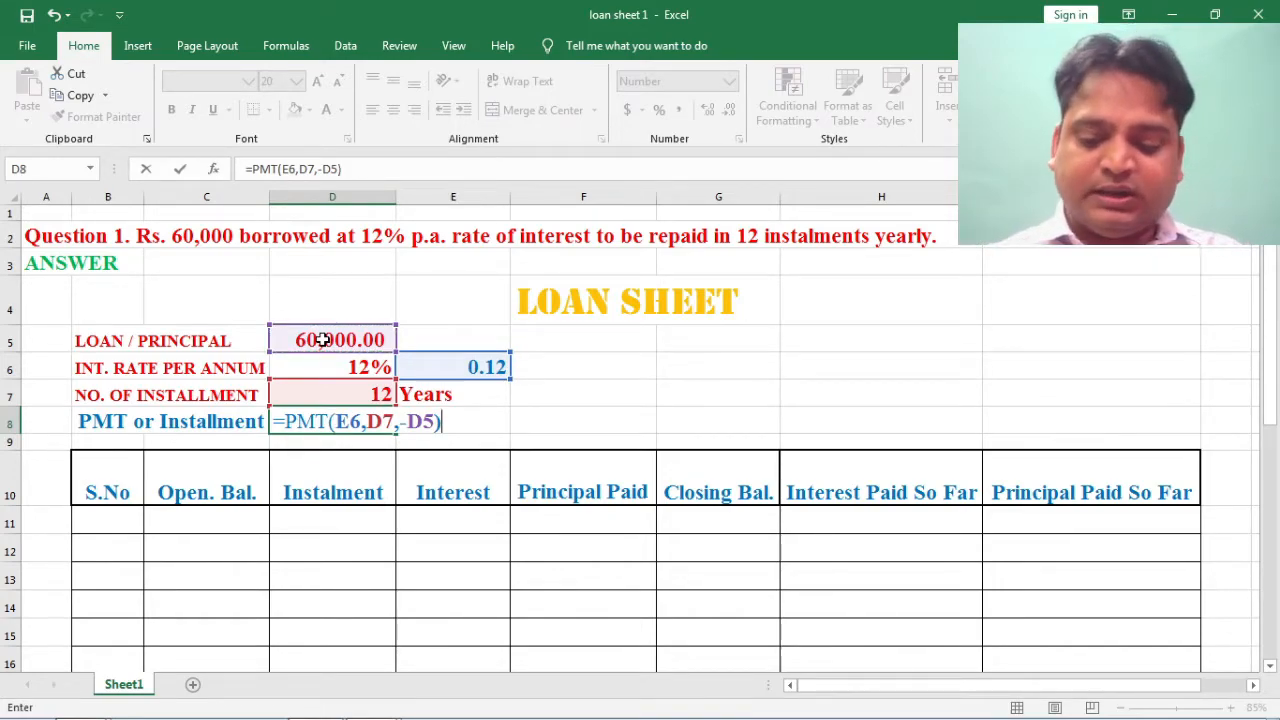
key("Return")
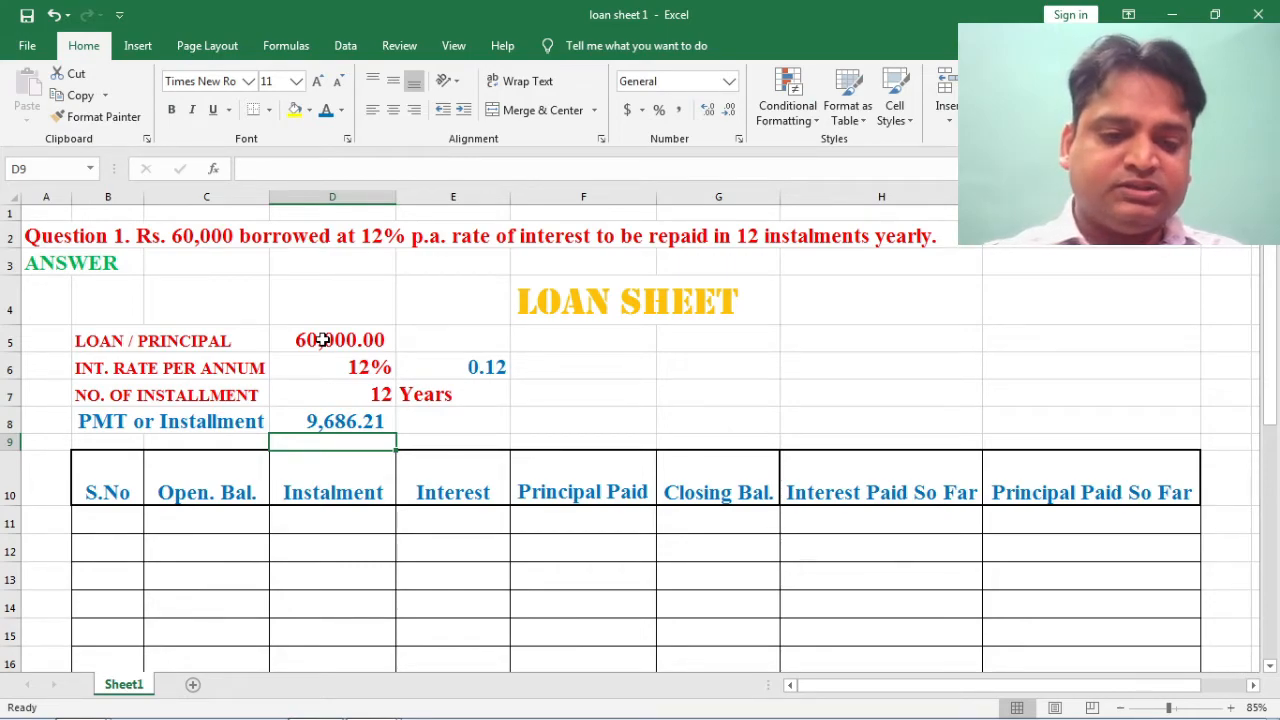
Step: Format the installment in D8 as Currency with the ₹ Hindi symbol
key("Up")
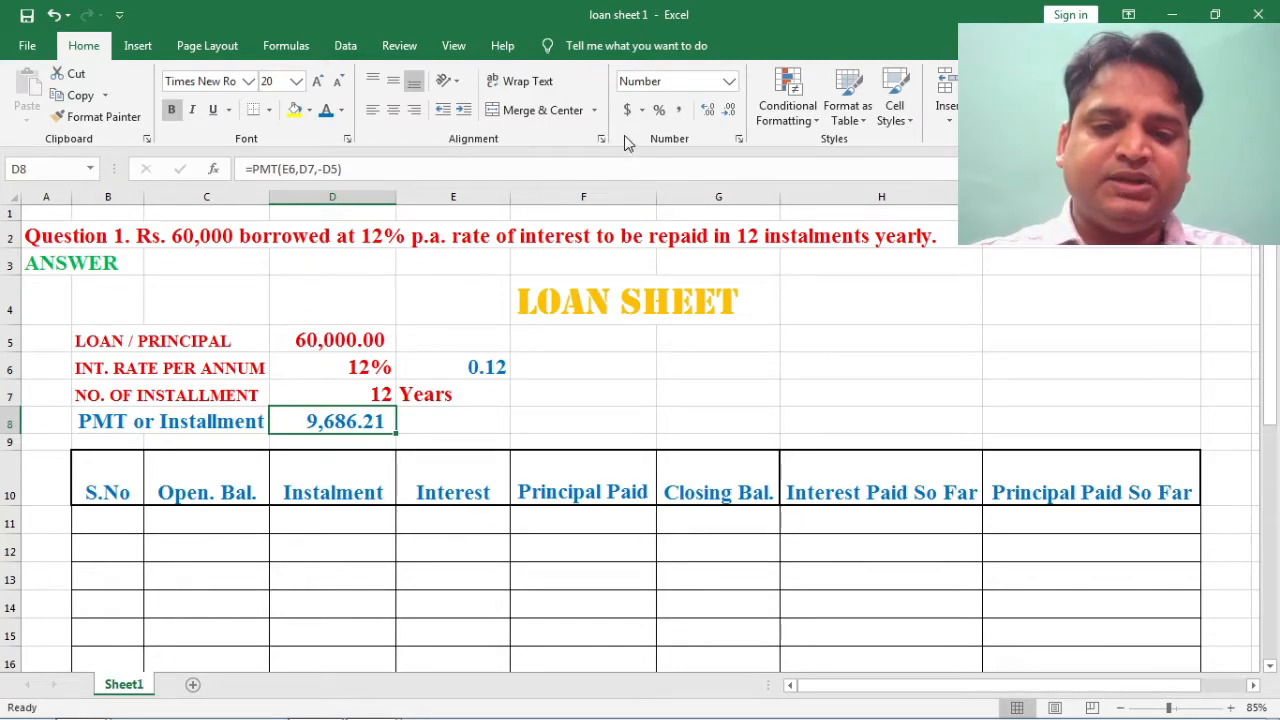
left_click(628, 110)
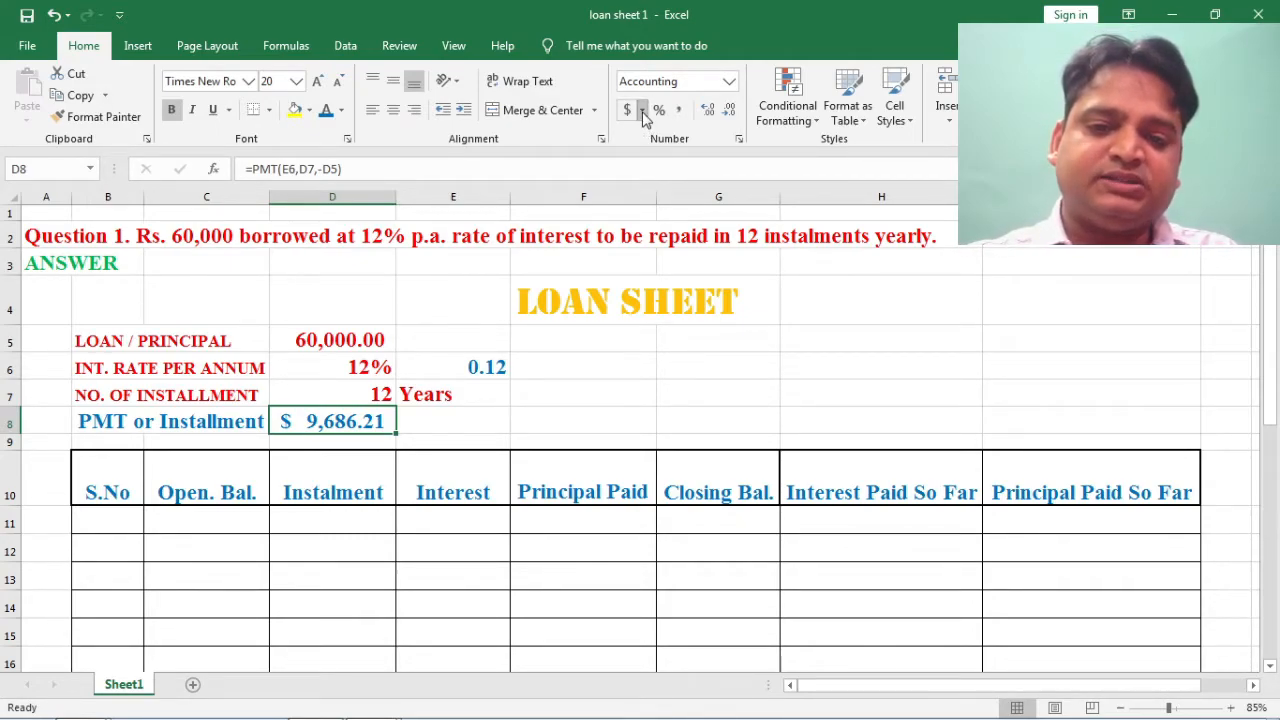
left_click(642, 112)
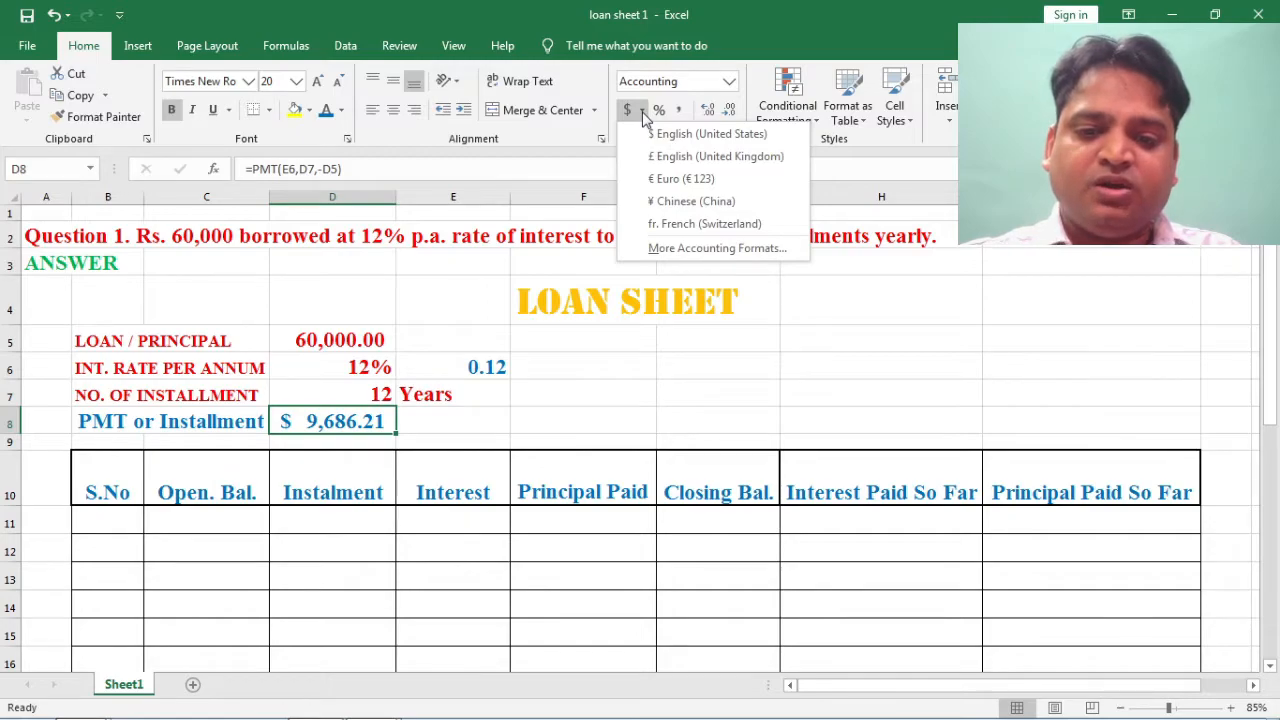
left_click(670, 250)
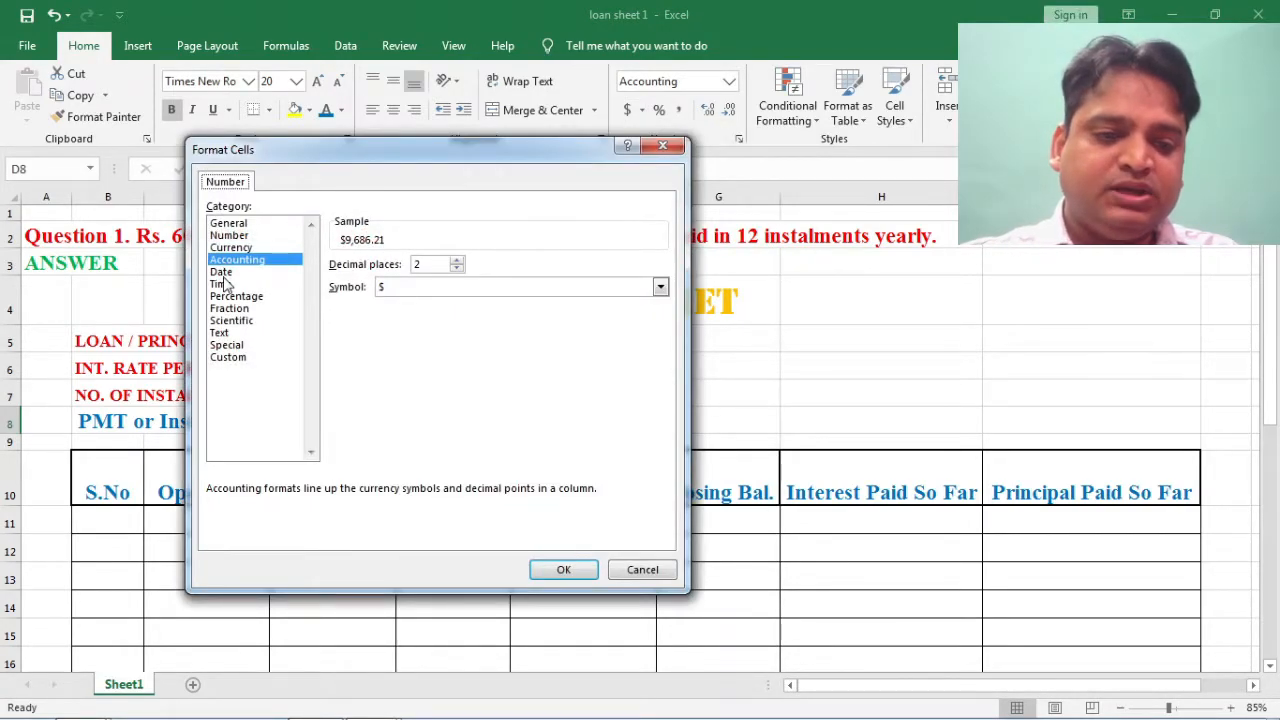
left_click(237, 249)
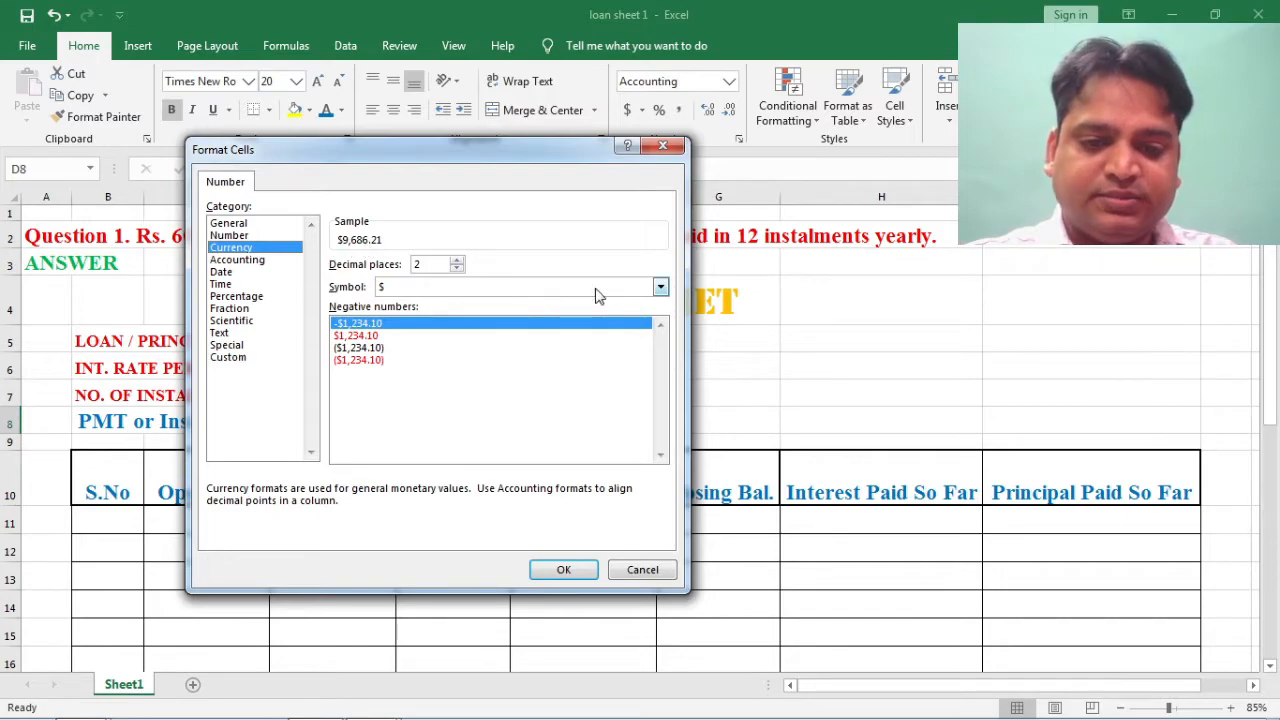
left_click(660, 287)
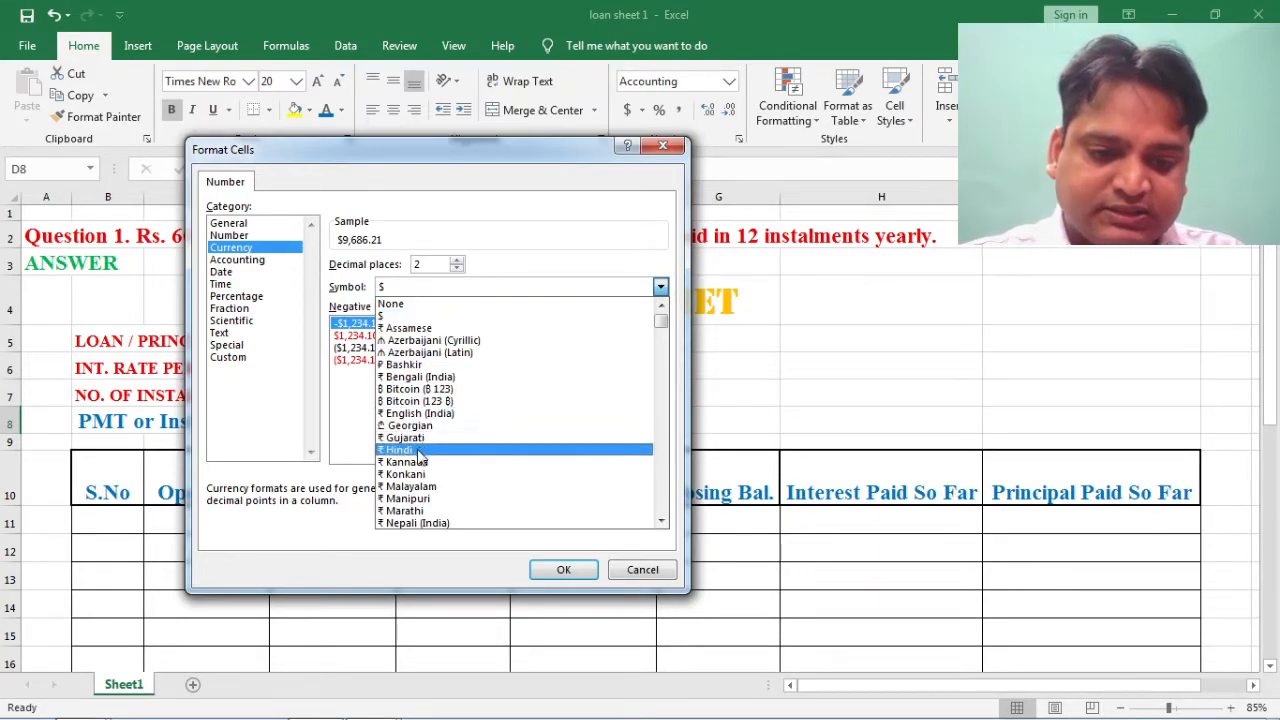
left_click(409, 451)
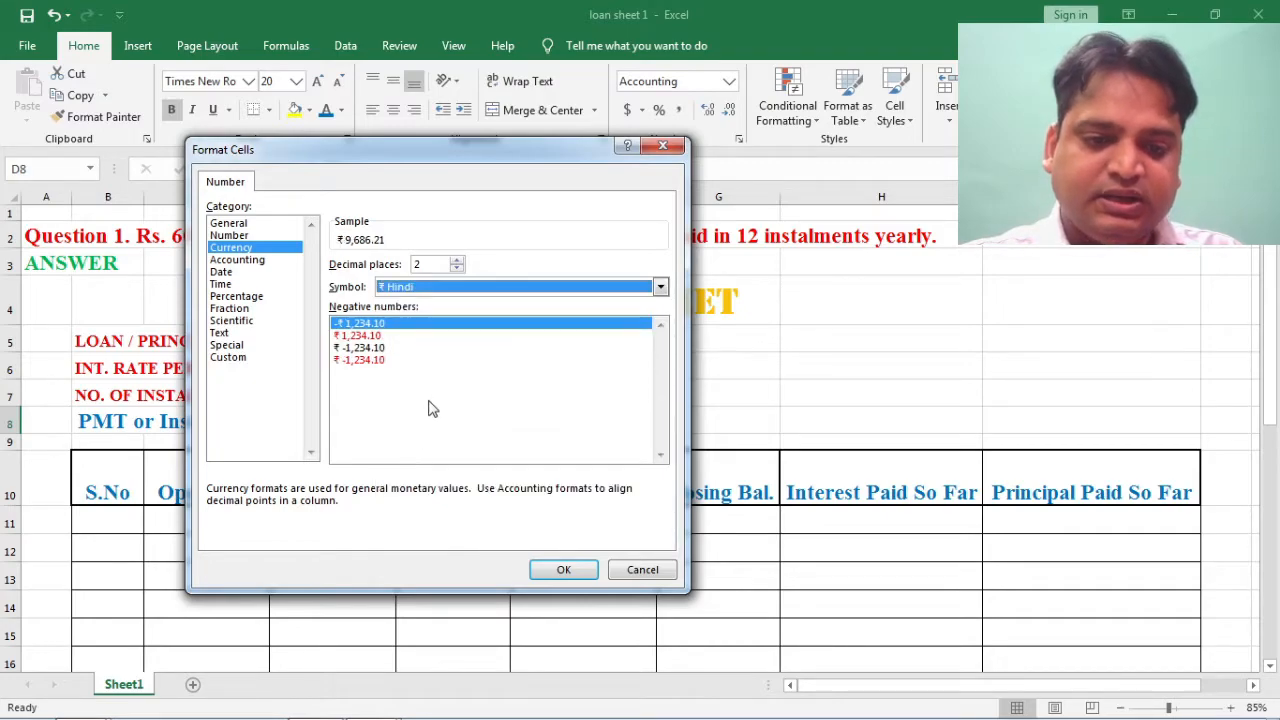
left_click(543, 568)
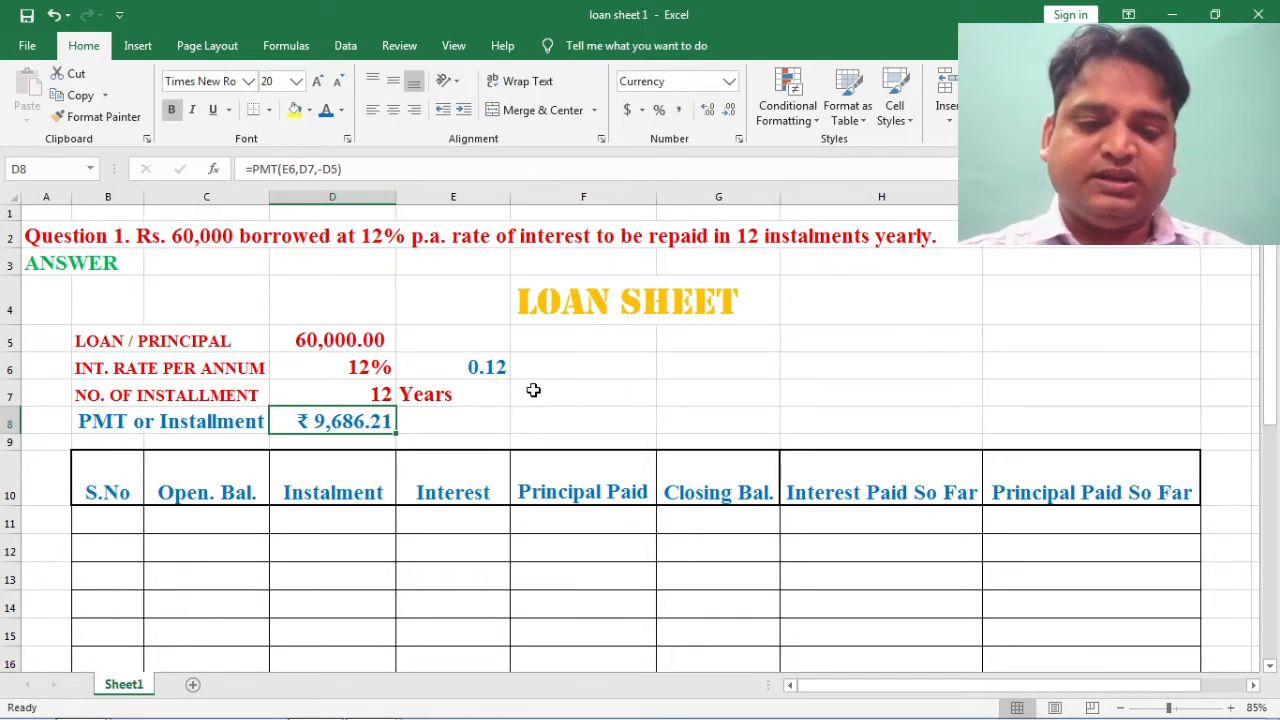
Step: Enter 1 as the first serial number in cell B11 of the loan table
scroll(533, 390, "down", 2)
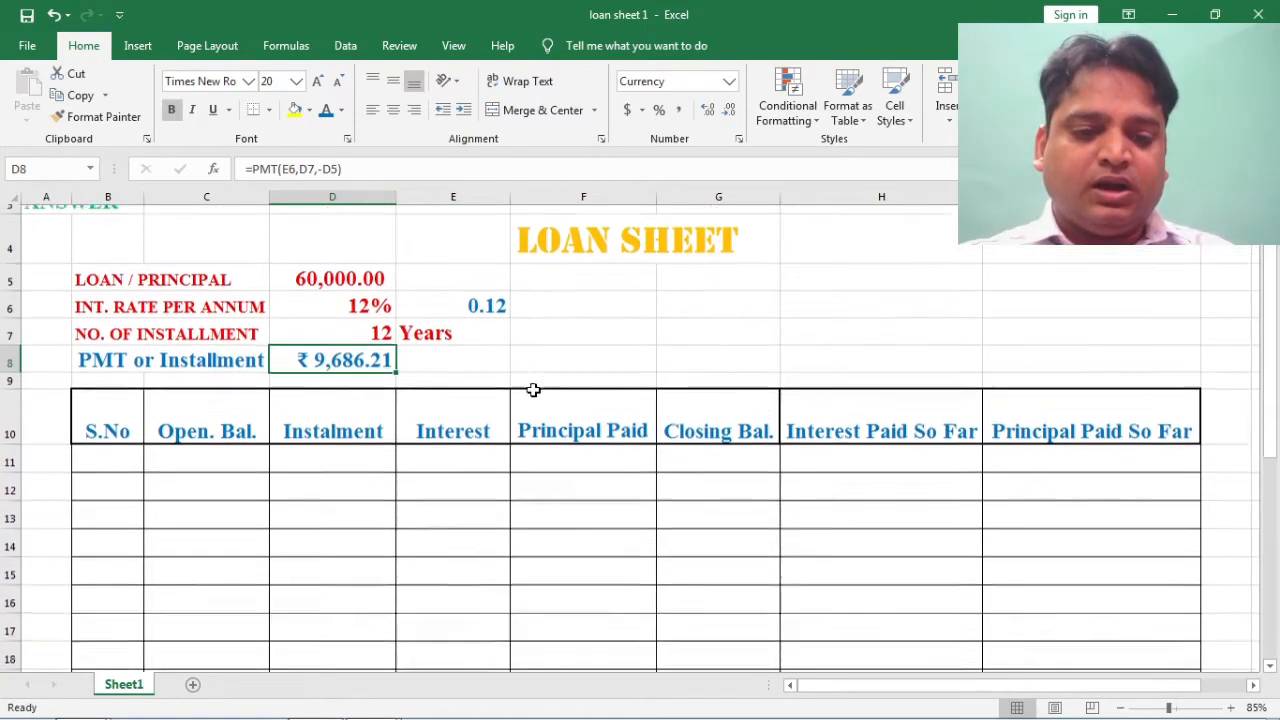
scroll(533, 390, "up", 2)
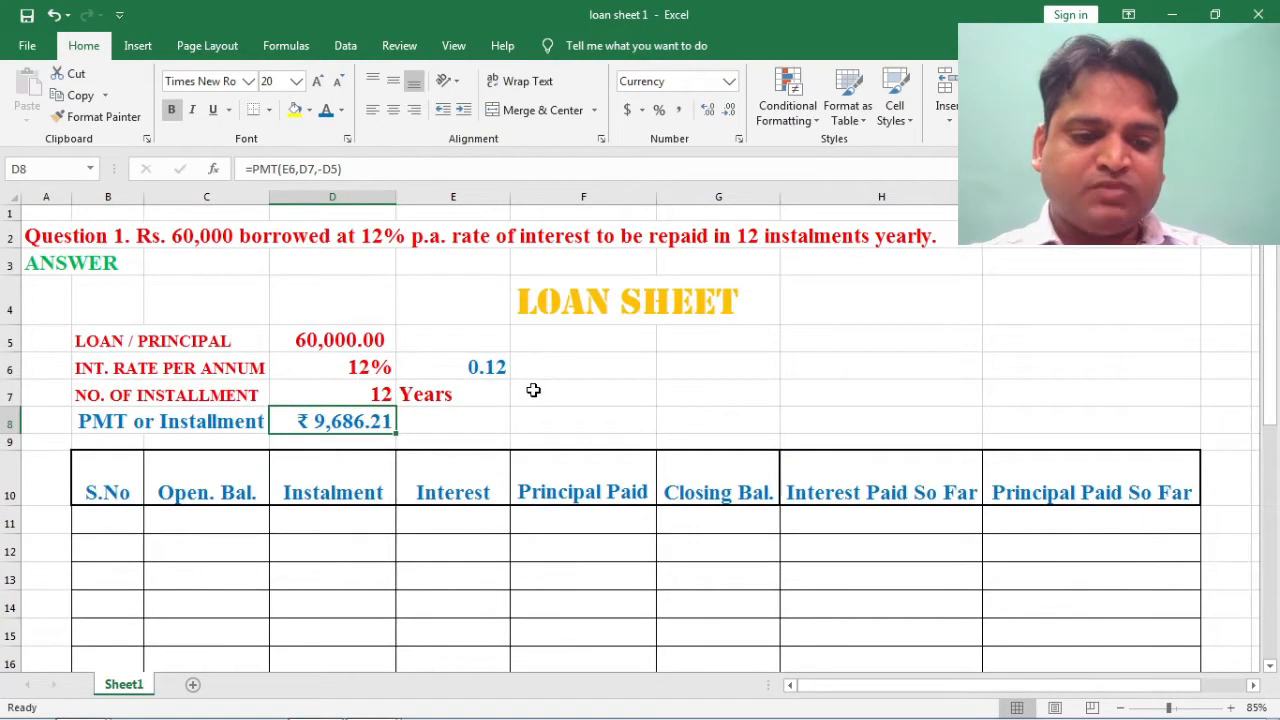
left_click(102, 517)
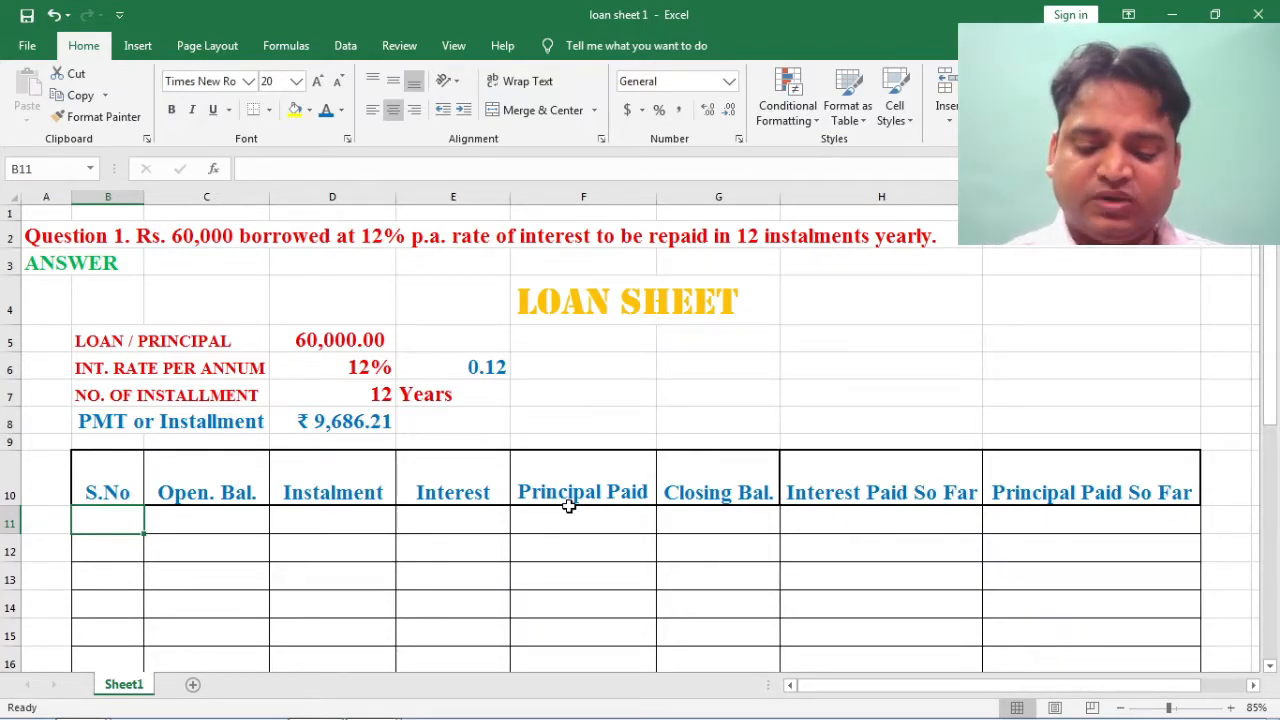
type("1")
key("Return")
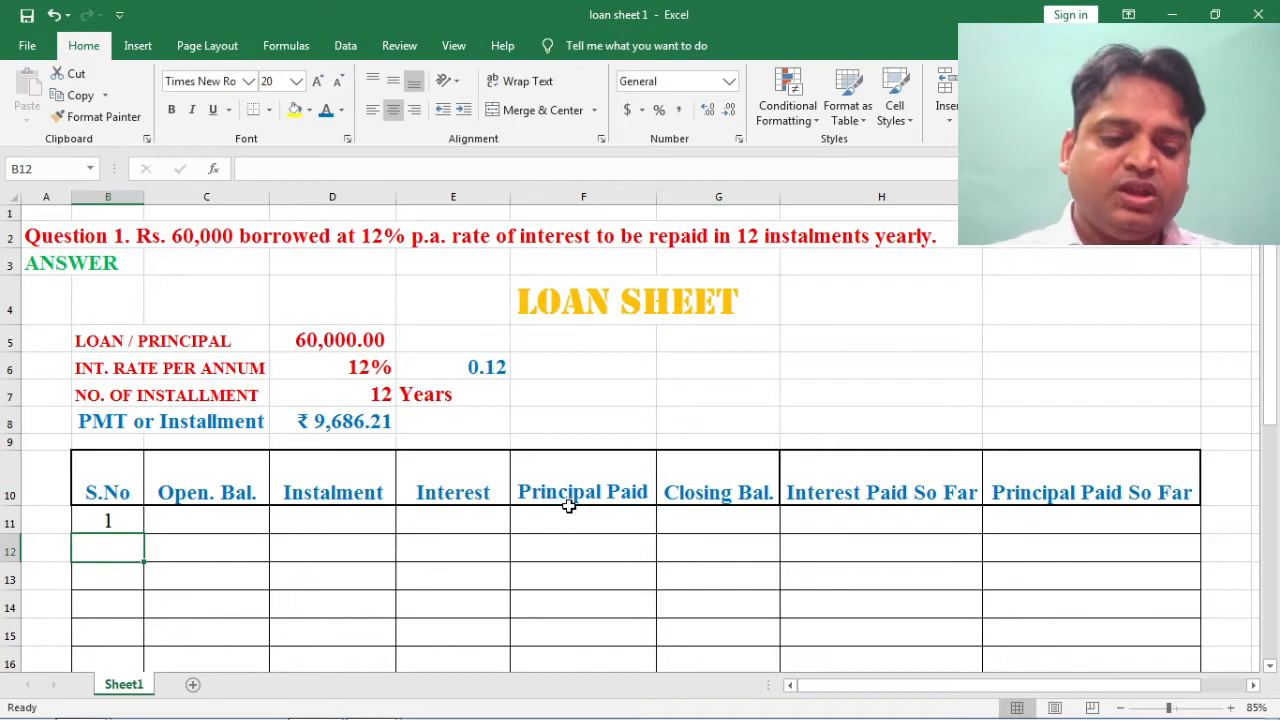
Step: Enter 2 and 3 in B12 and B13, and extend the serial number series down to 12 in B22
type("2")
key("Return")
type("3")
key("Return")
scroll(384, 546, "down", 1)
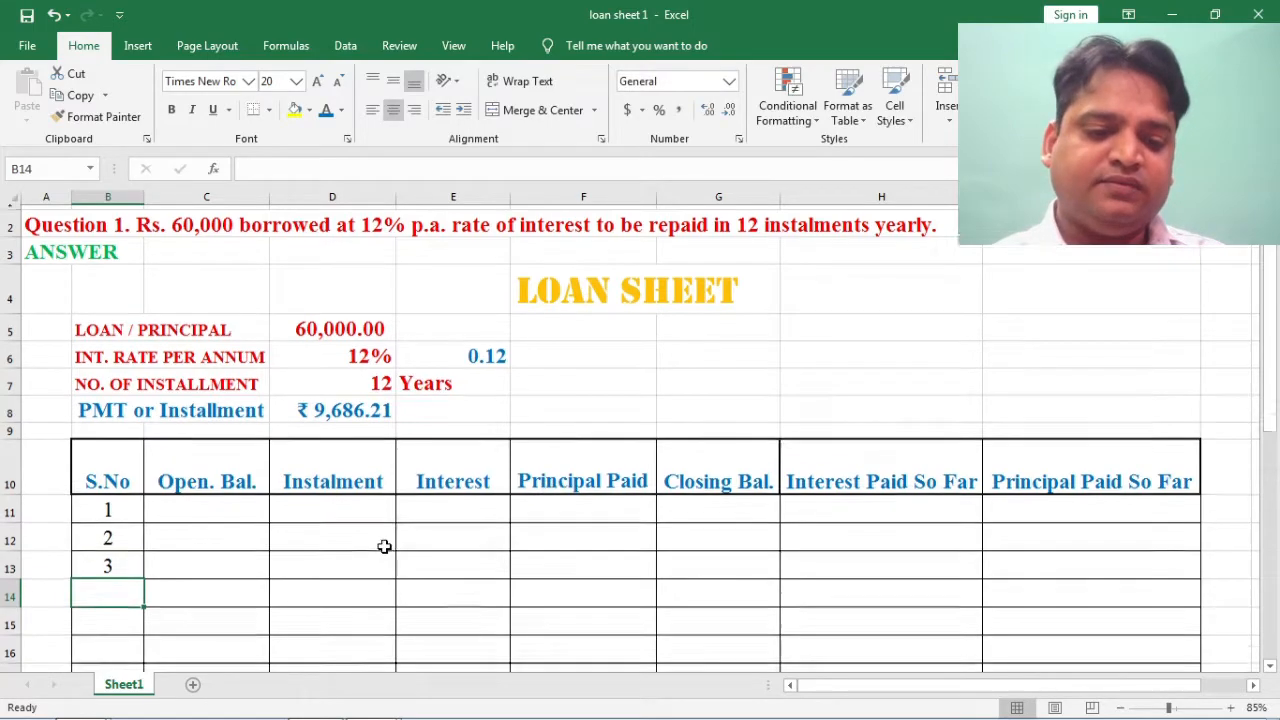
scroll(384, 546, "down", 2)
left_click_drag(106, 346, 100, 402)
scroll(113, 381, "down", 1)
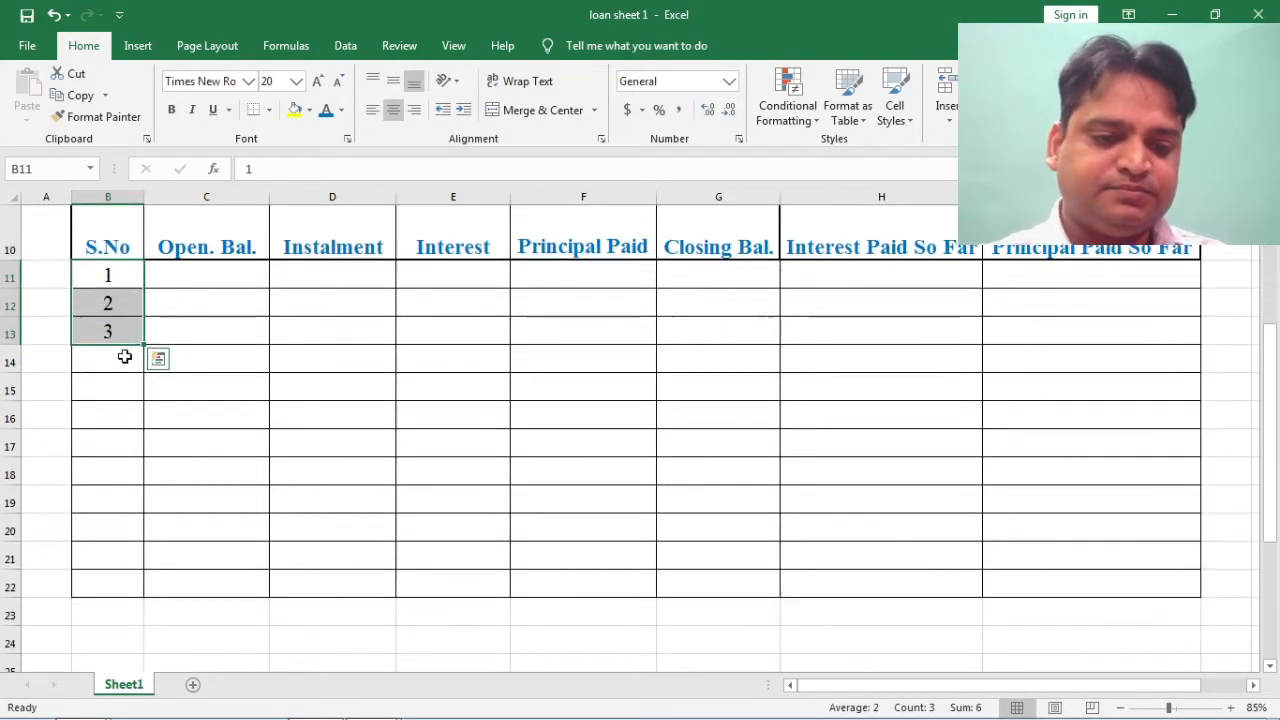
left_click_drag(144, 345, 144, 597)
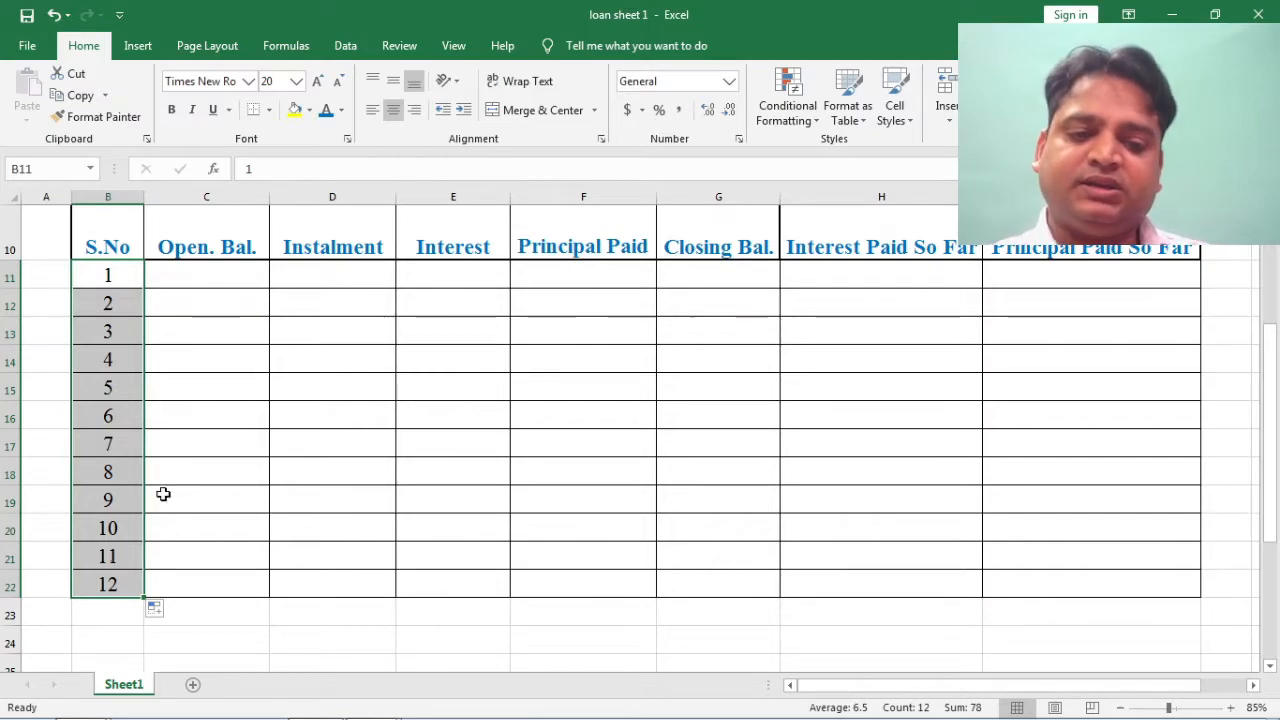
Step: Examine the contents of the filled serial number cells to see whether they hold plain numbers or formulas
left_click(209, 395)
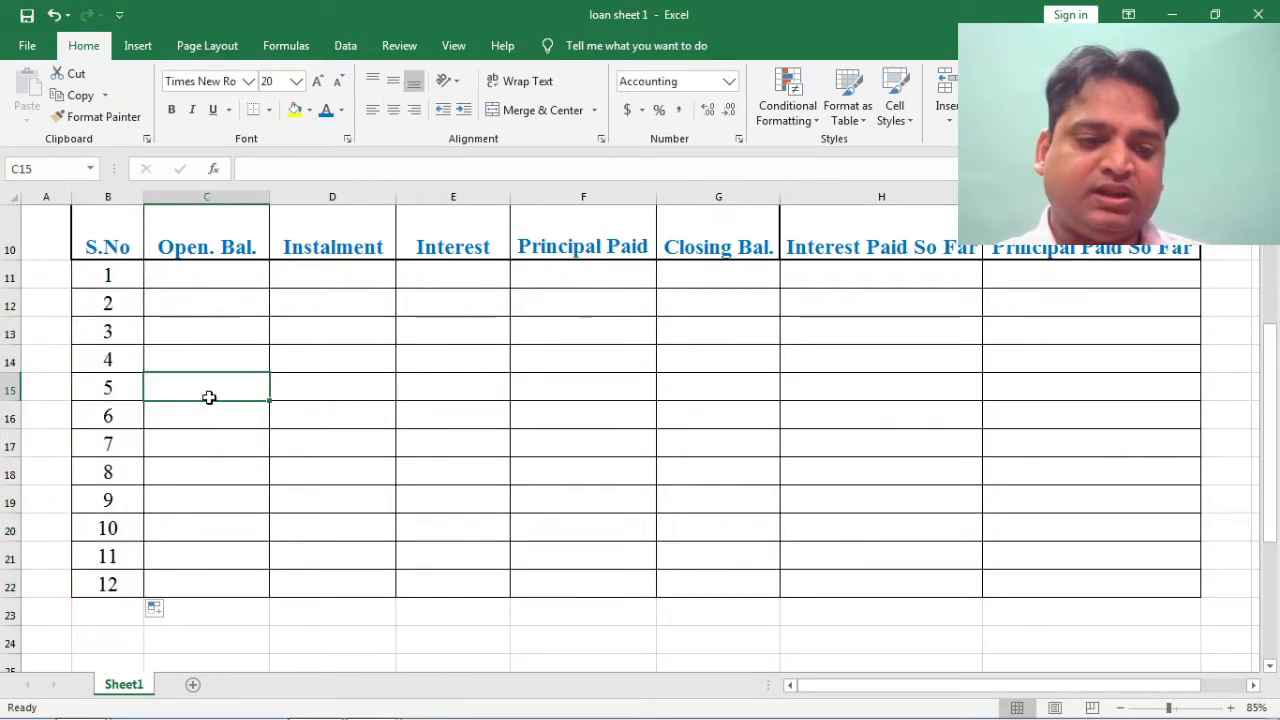
left_click(108, 325)
left_click(113, 366)
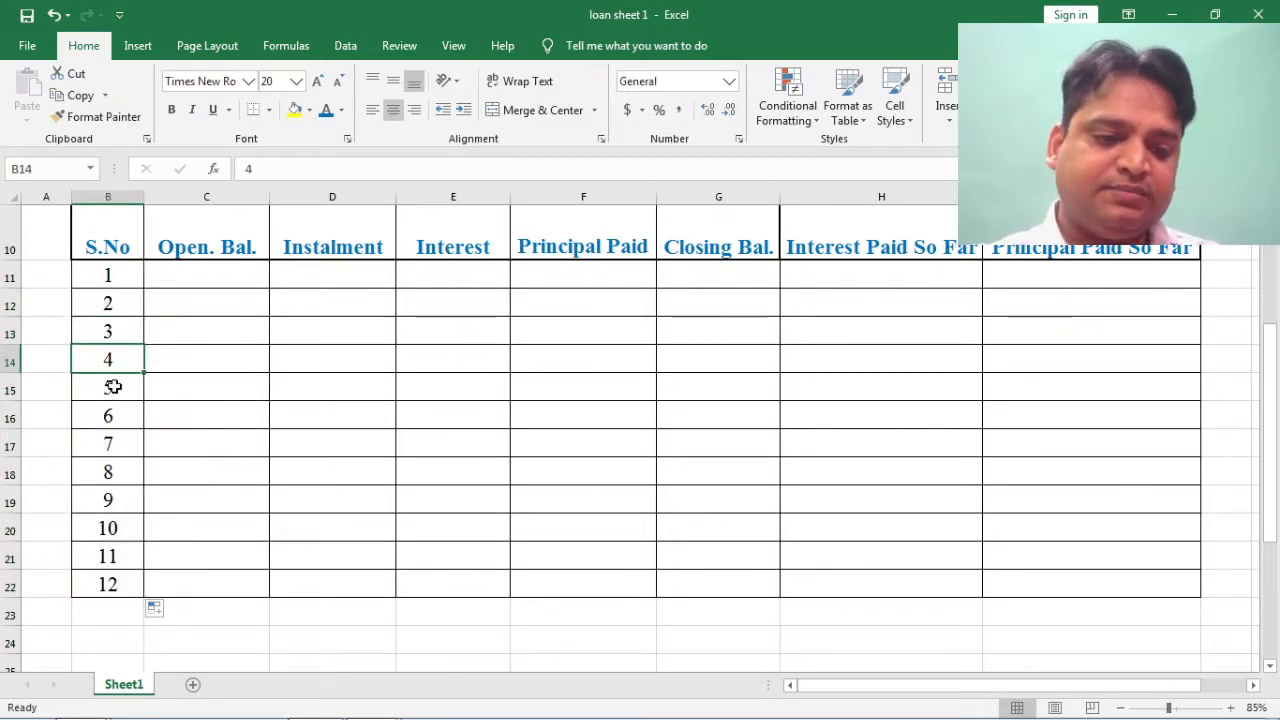
left_click(108, 417)
left_click(110, 476)
left_click(110, 508)
left_click(110, 528)
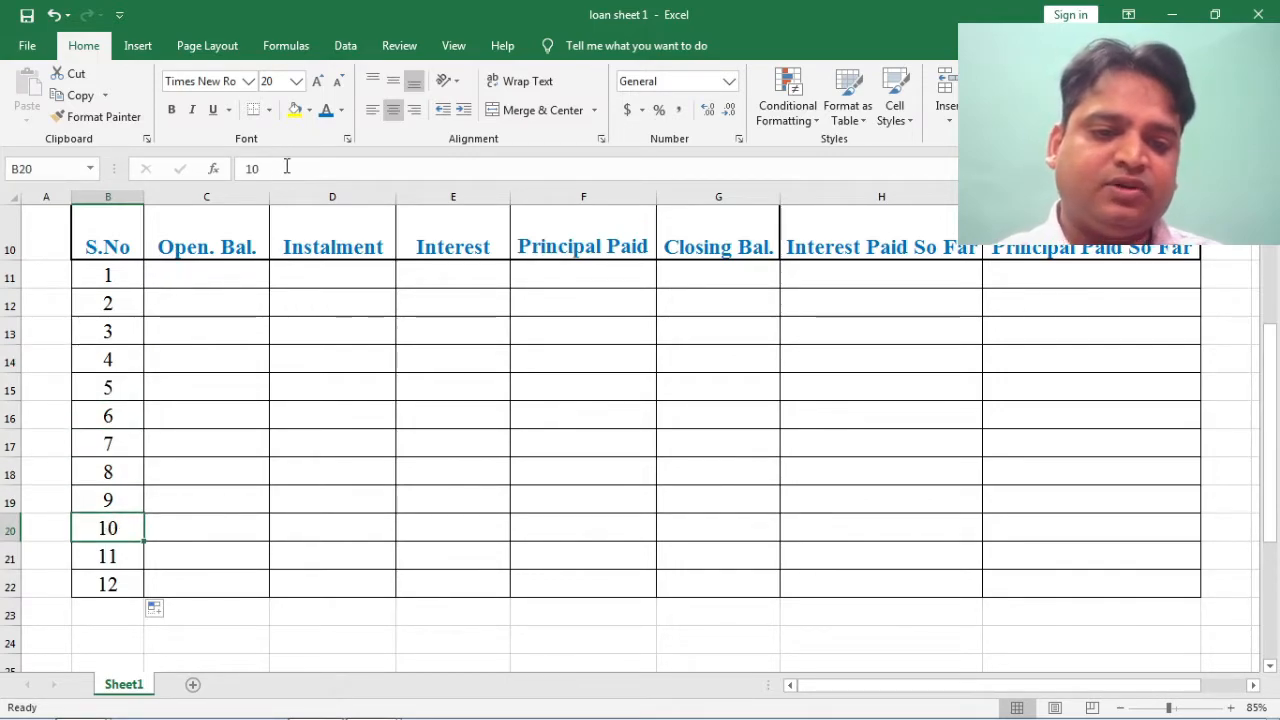
double_click(240, 168)
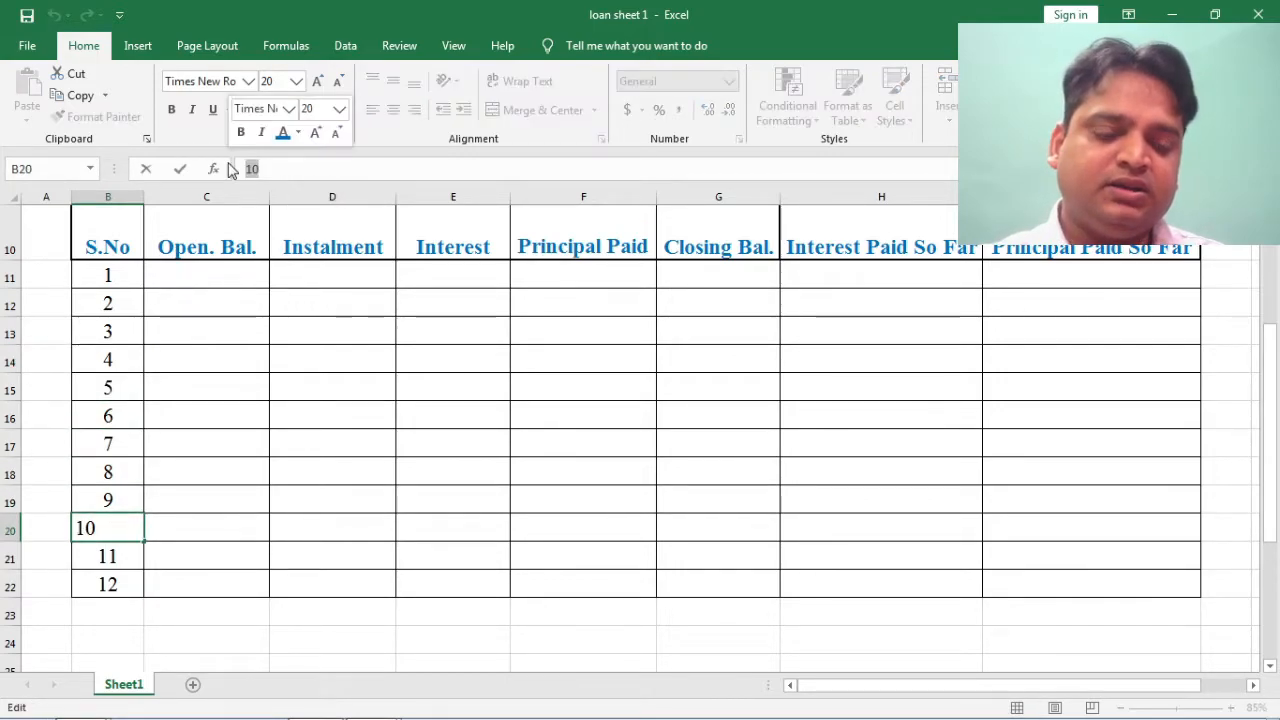
left_click(106, 416)
left_click(109, 388)
left_click(114, 362)
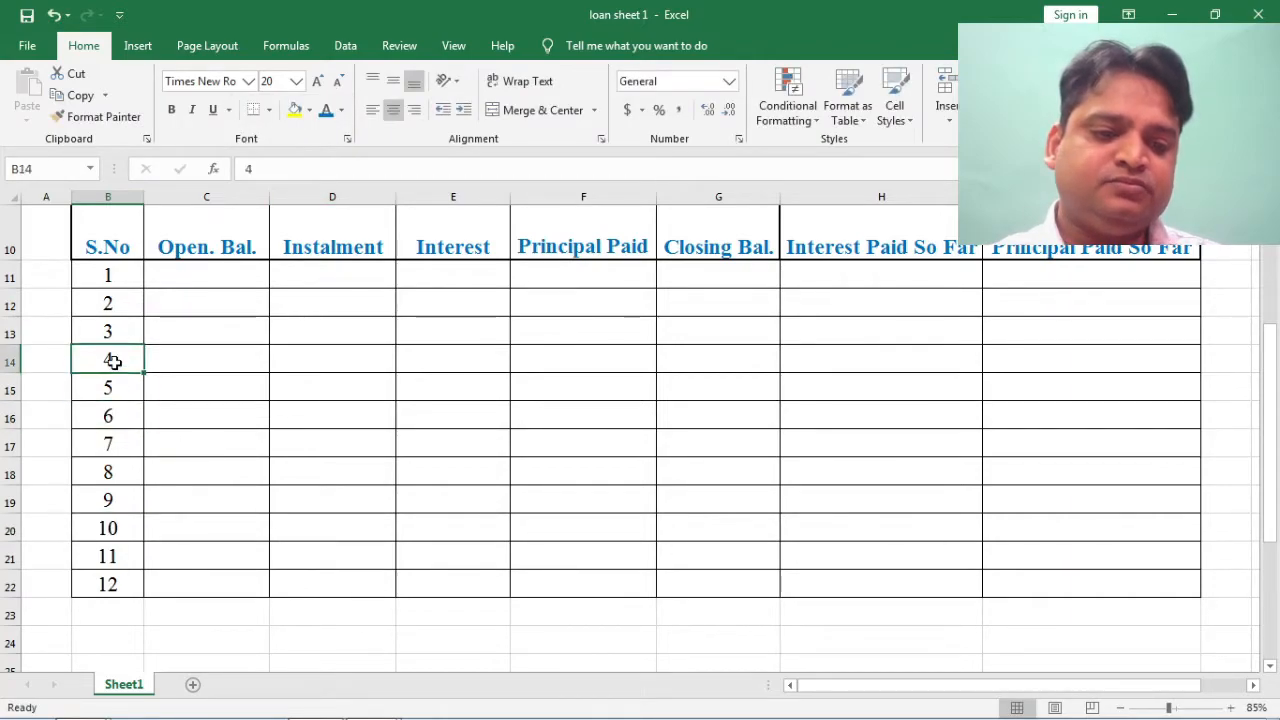
double_click(109, 337)
left_click(117, 500)
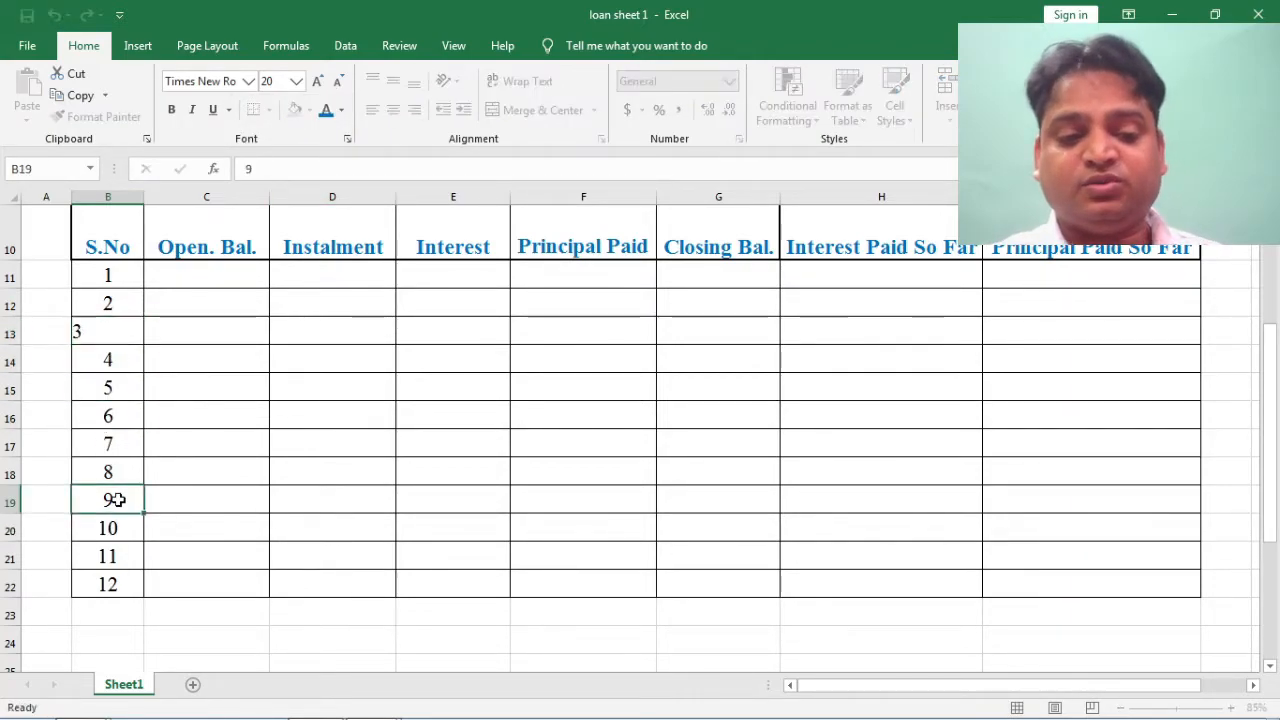
left_click(109, 529)
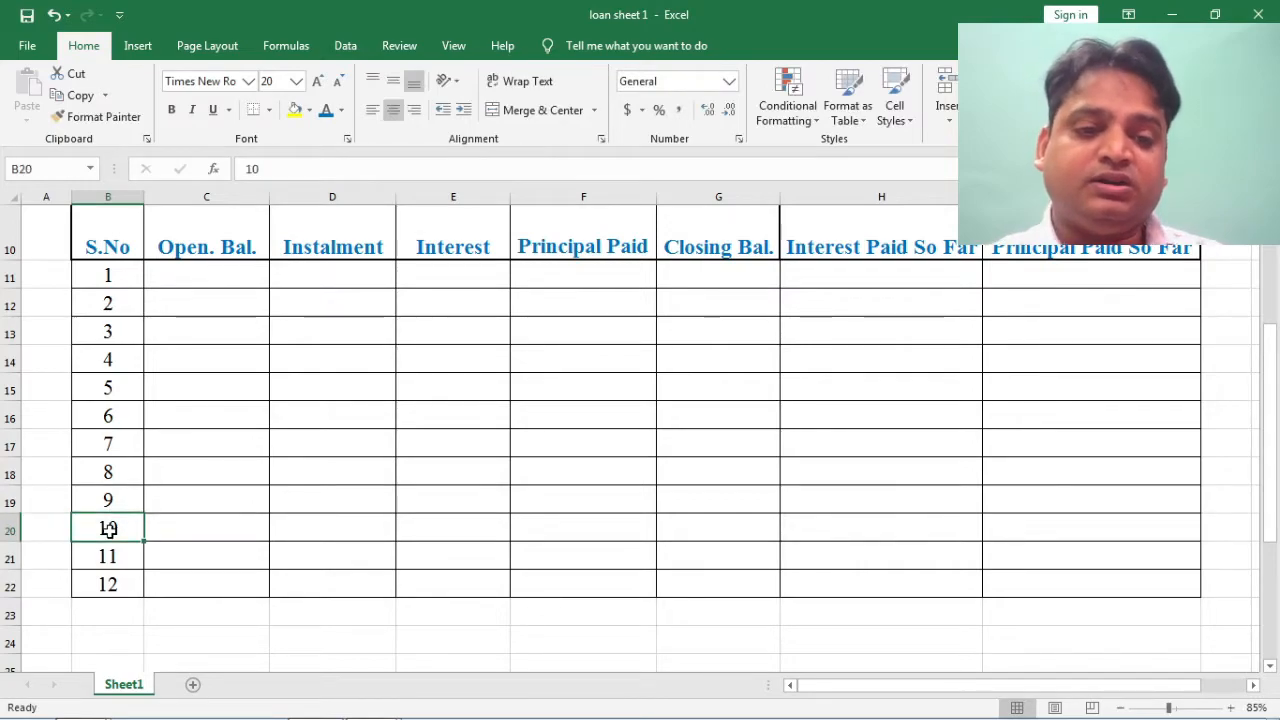
left_click(96, 464)
left_click(104, 424)
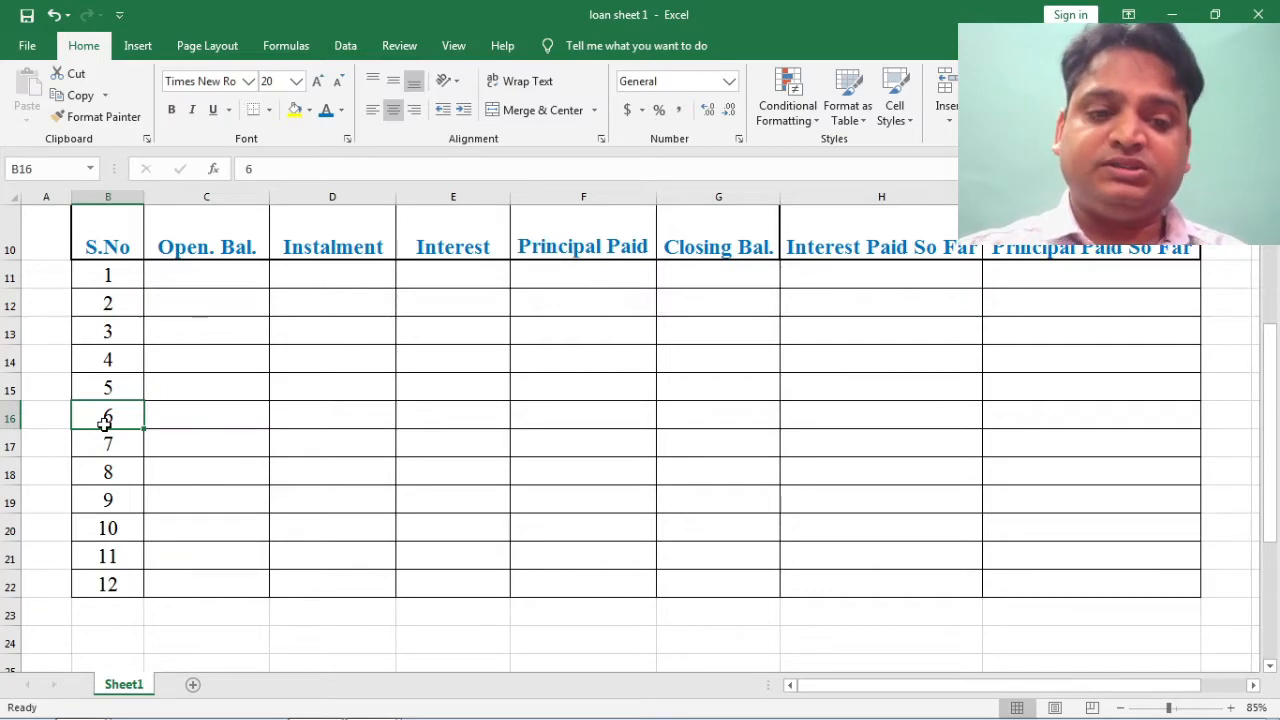
left_click(112, 312)
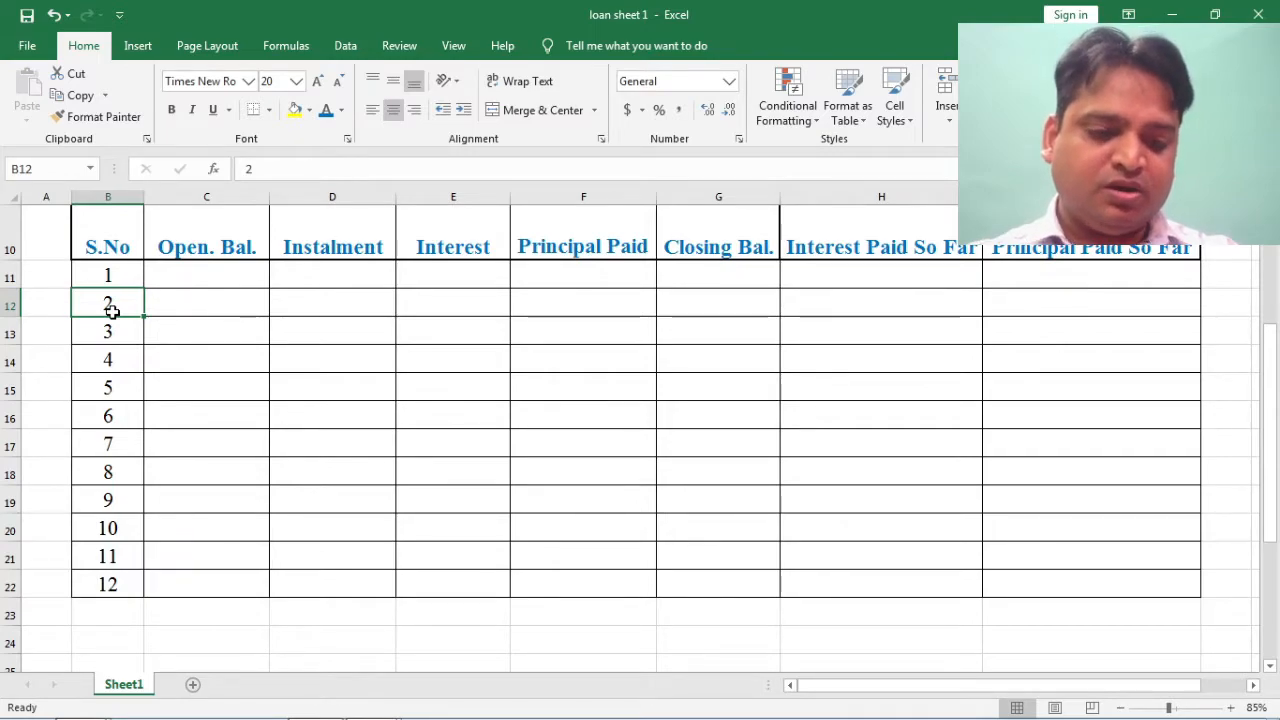
left_click(134, 392)
Step: Clear the serial numbers from B12 to B22, keeping only the first one in B11
left_click(121, 311)
key("shift+Down")
key("shift+Down")
key("shift+Down")
key("shift+Down")
key("shift+Down")
key("shift+Down")
key("shift+Down")
key("shift+Down")
key("shift+Down")
key("shift+Down")
key("shift+Down")
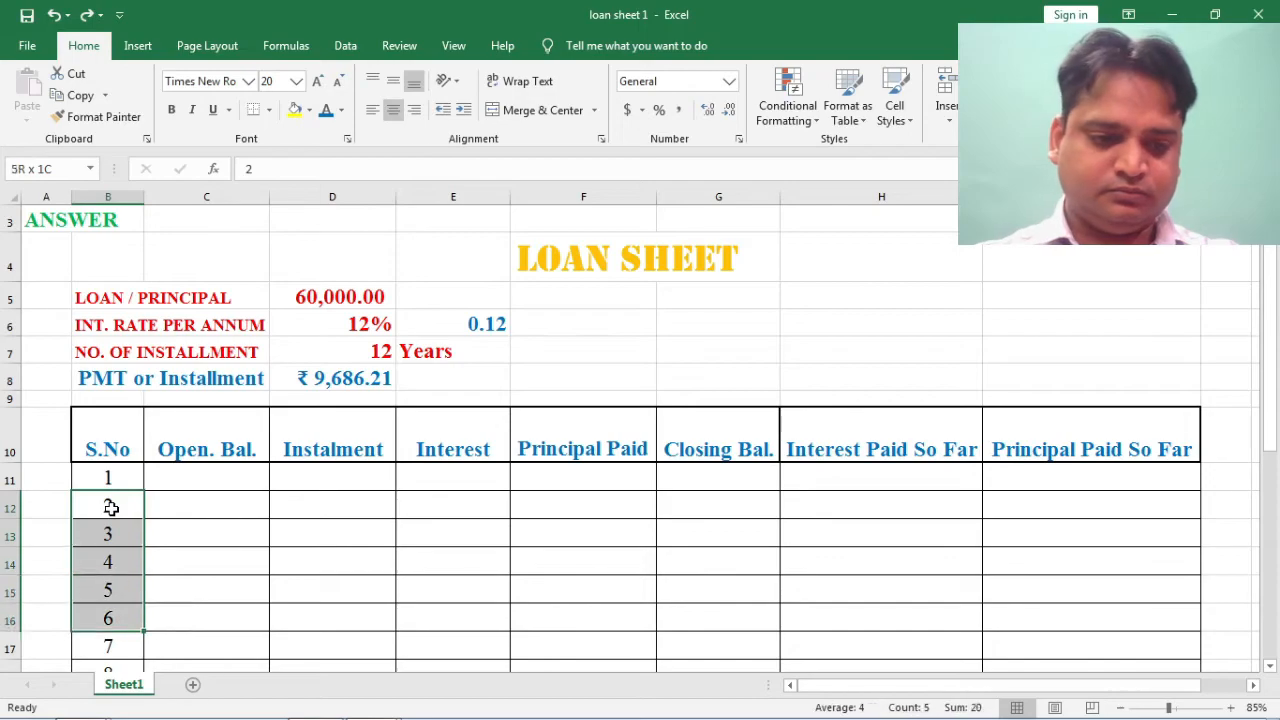
key("shift+Up")
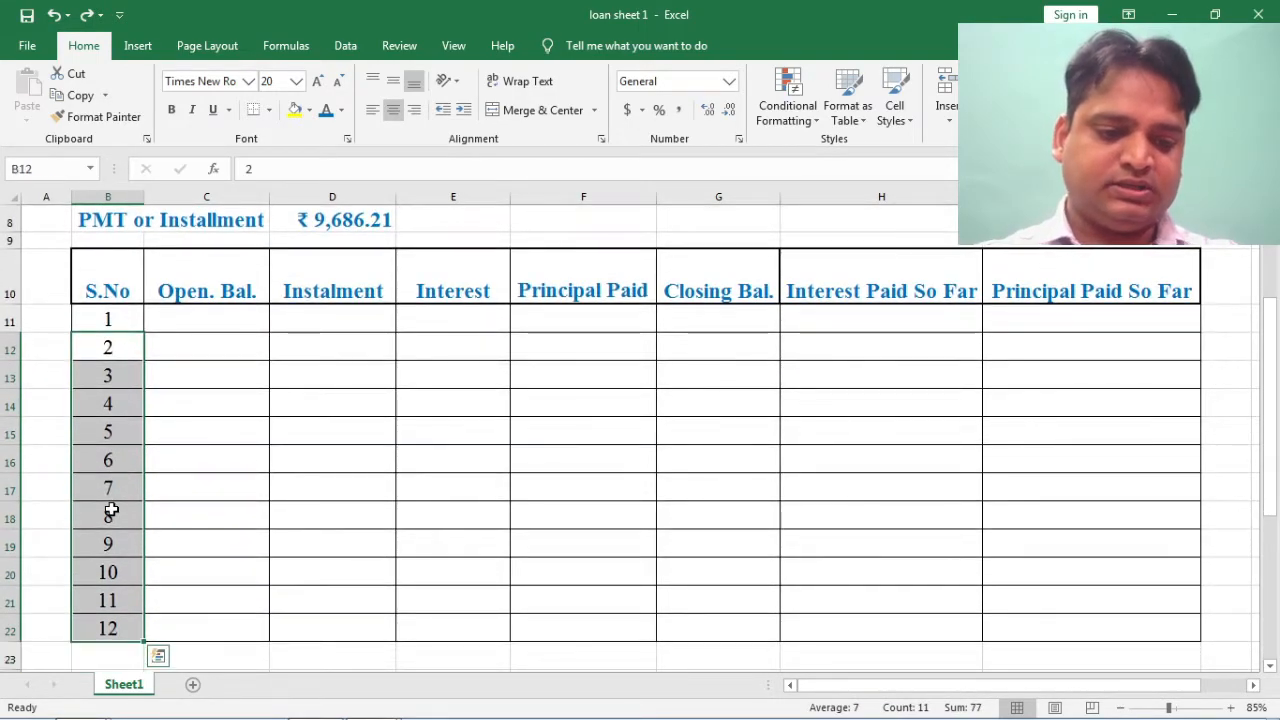
key("Delete")
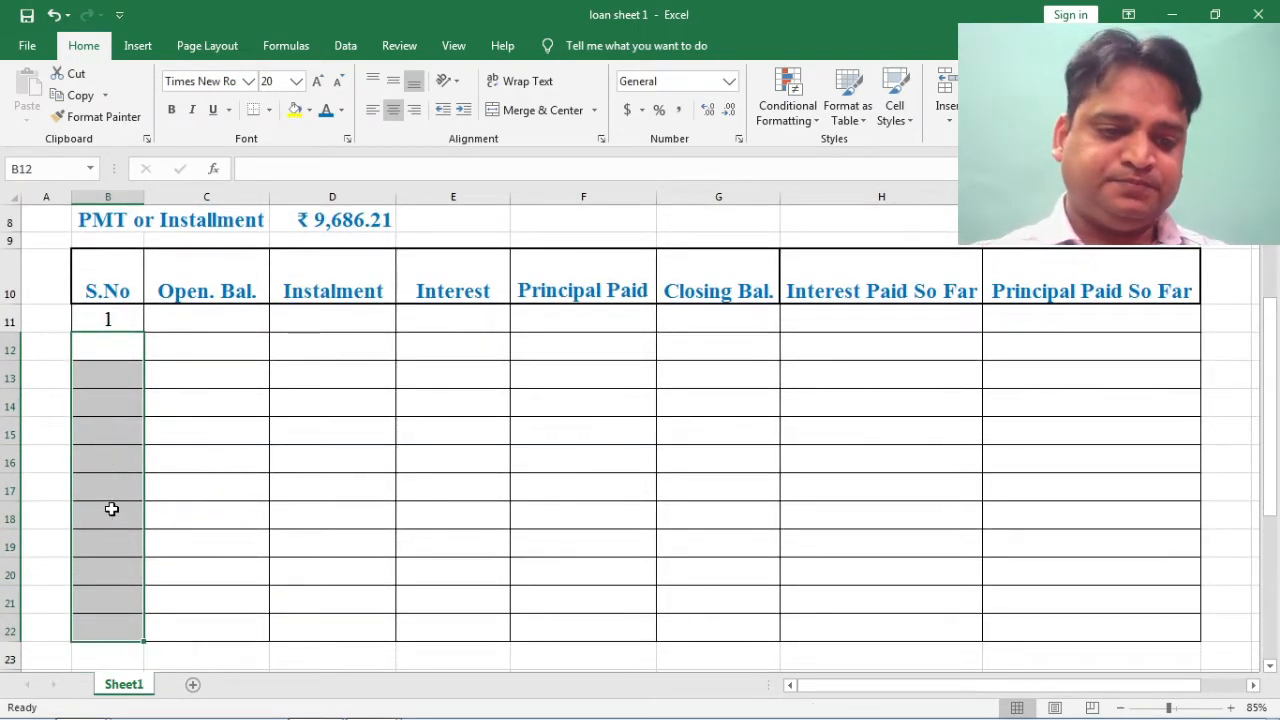
left_click(186, 371)
Step: Calculate the second serial number in B12 with the formula =B11+1
left_click(100, 349)
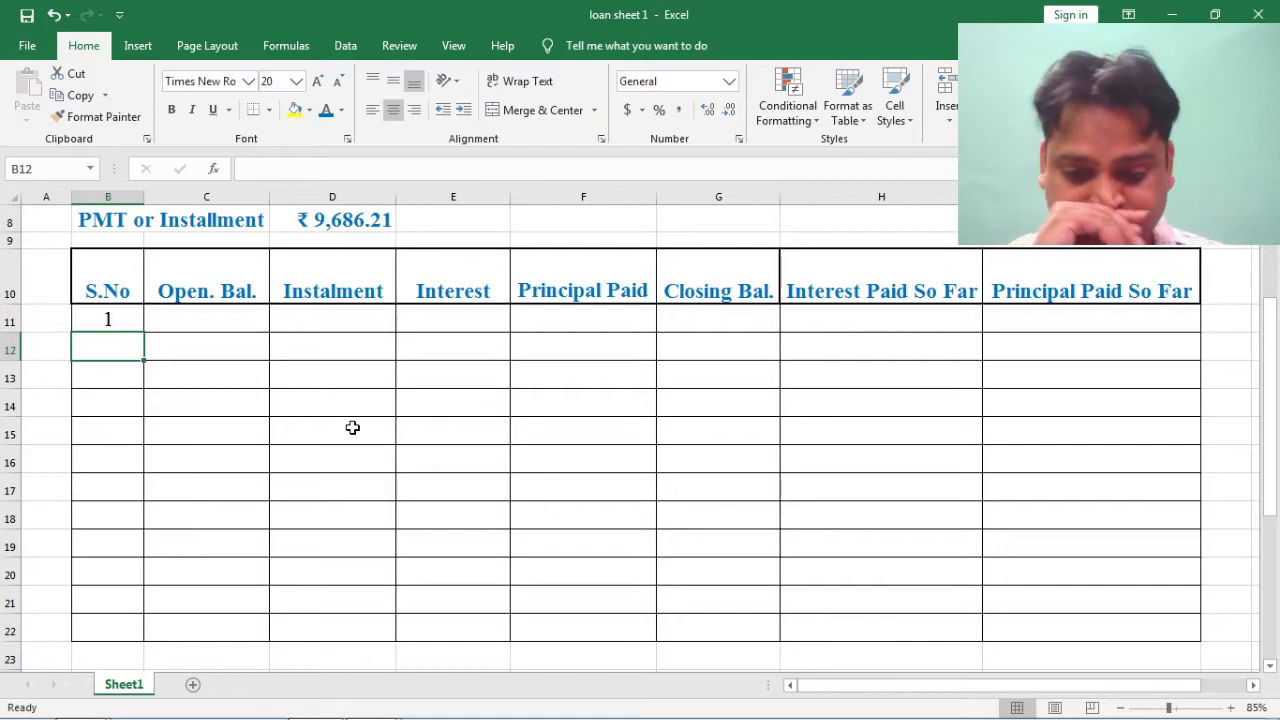
type("=")
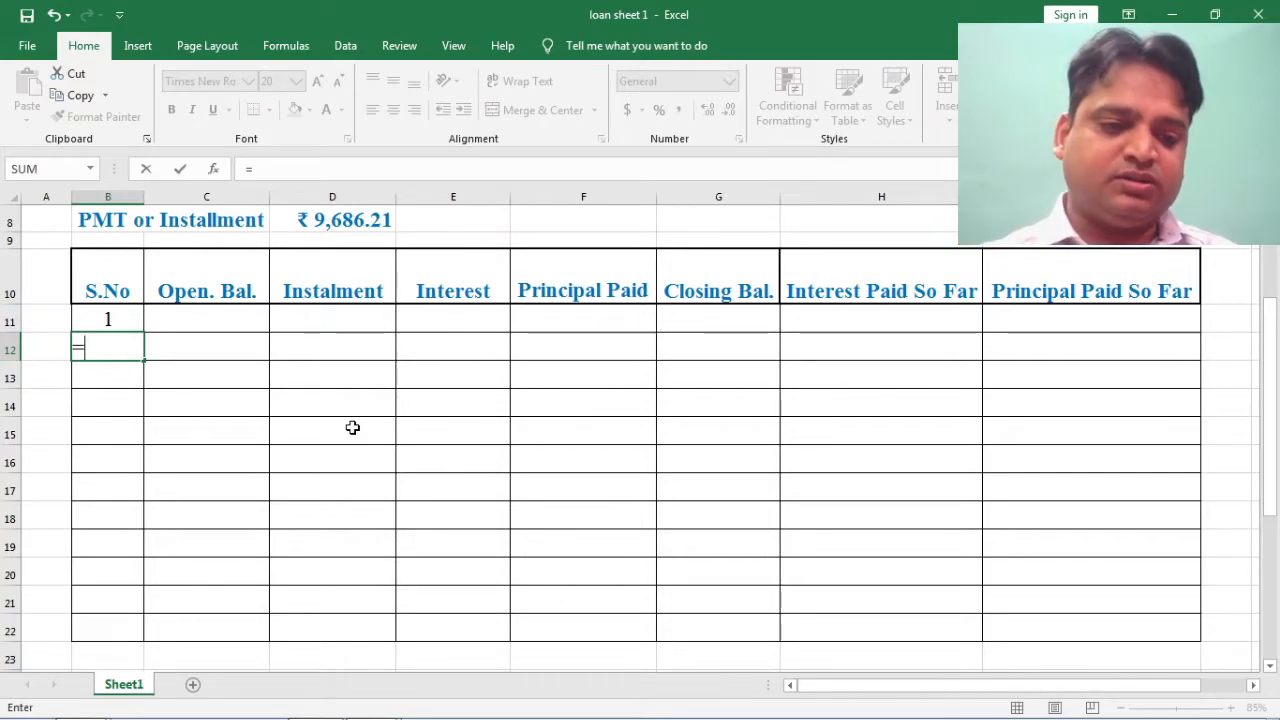
key("Up")
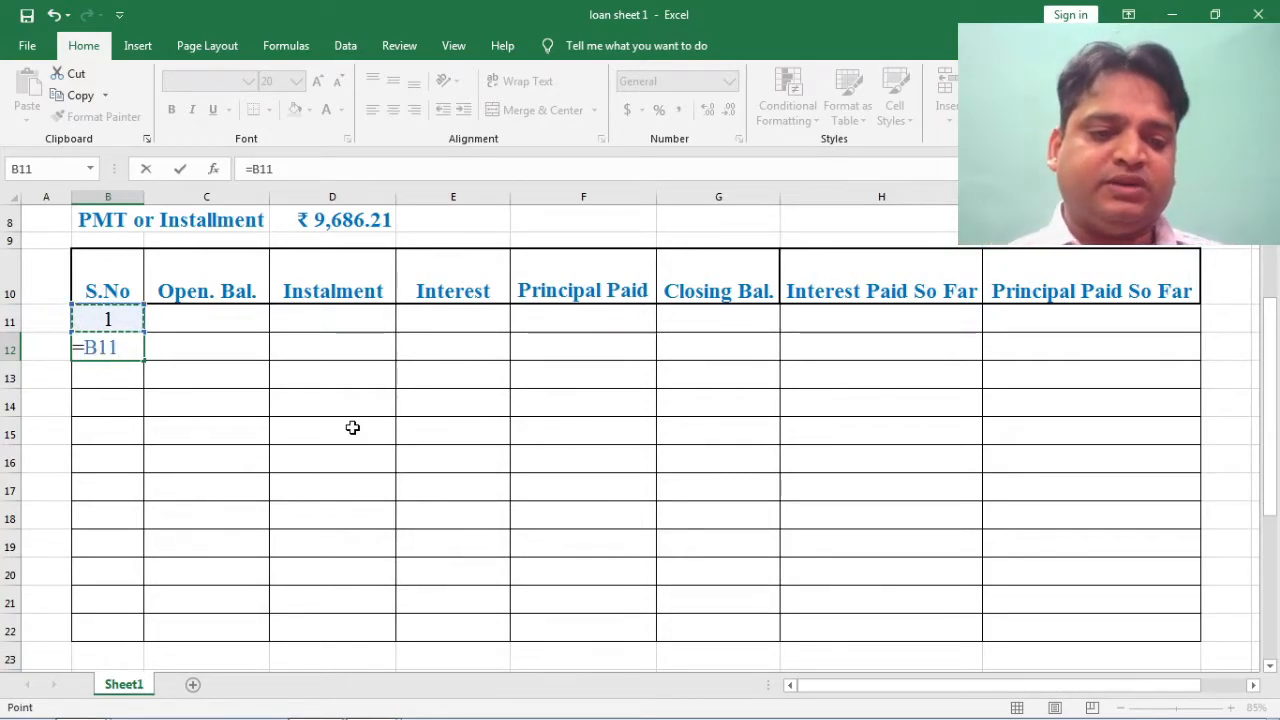
type("+1")
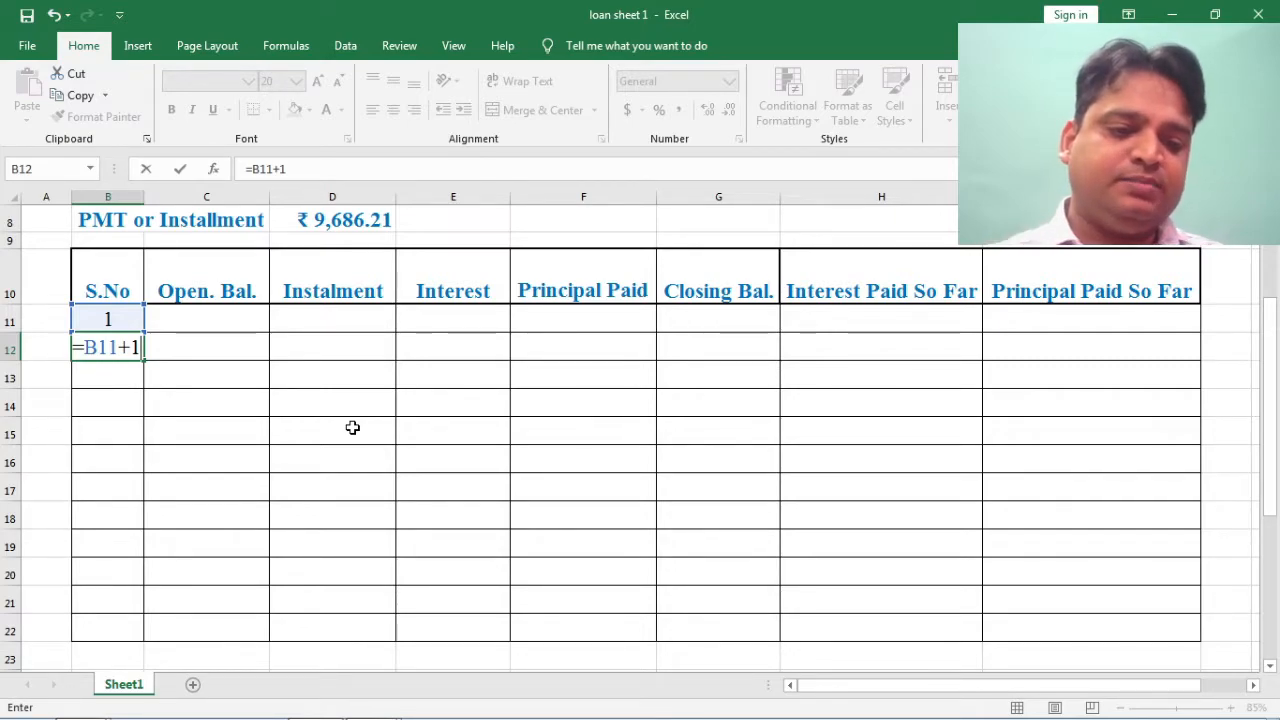
key("Return")
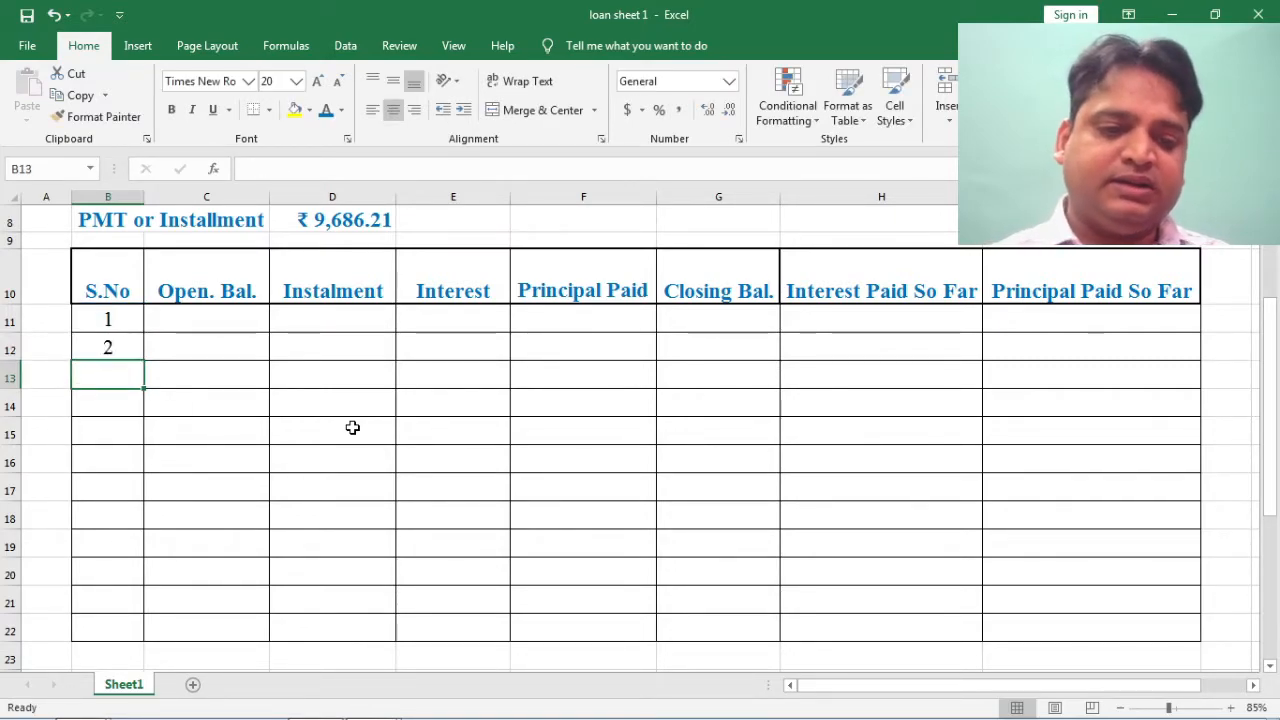
Step: Copy the serial number formula from B12 down to B22 and check the copied formulas in the column
key("Up")
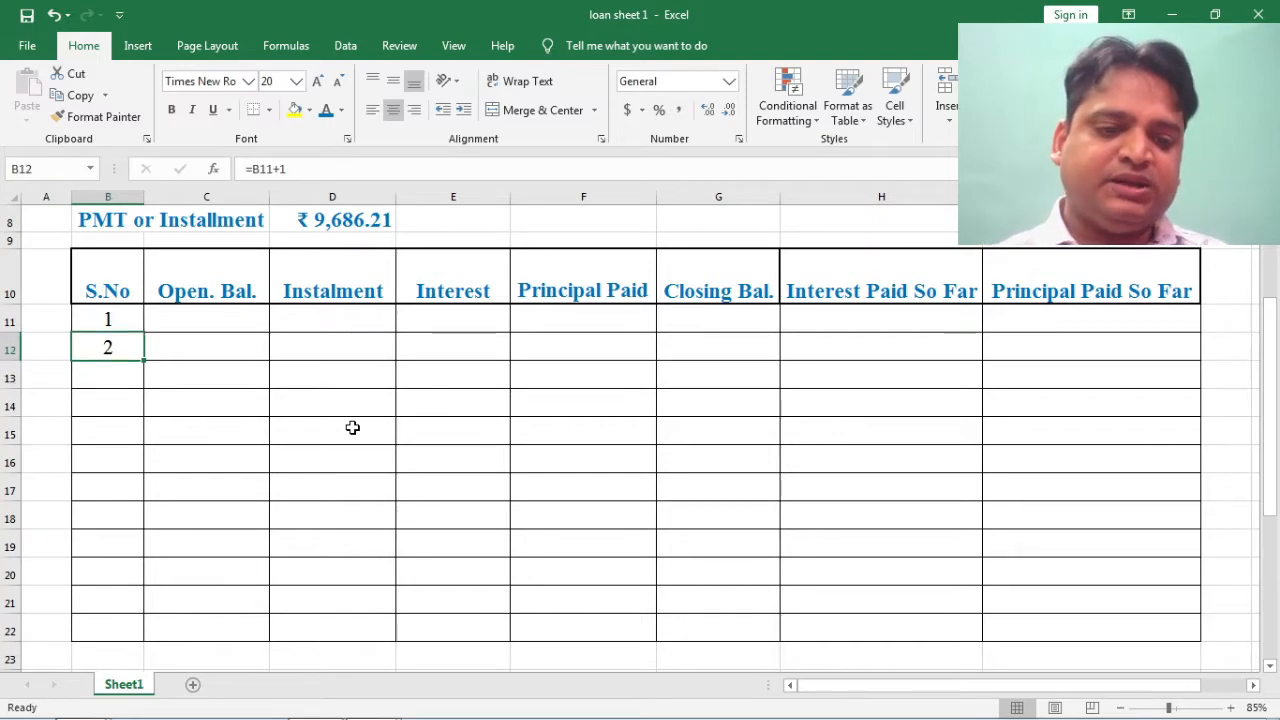
left_click_drag(145, 358, 141, 633)
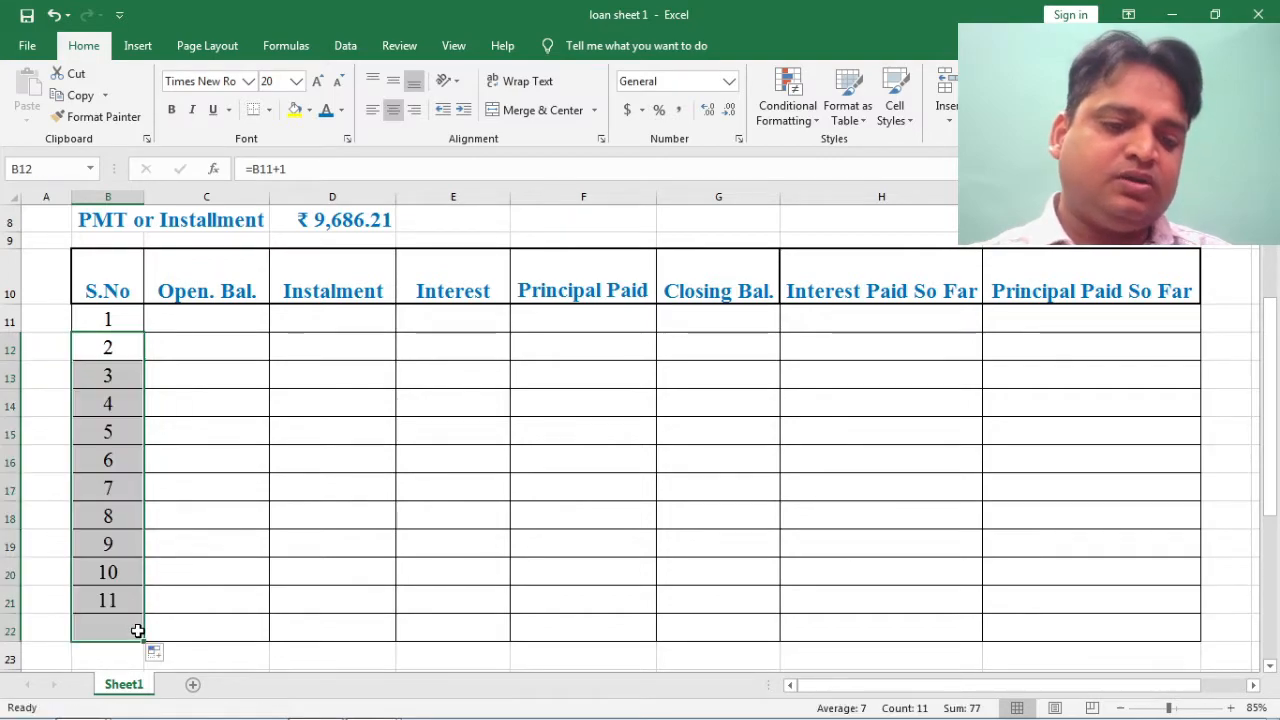
left_click(199, 459)
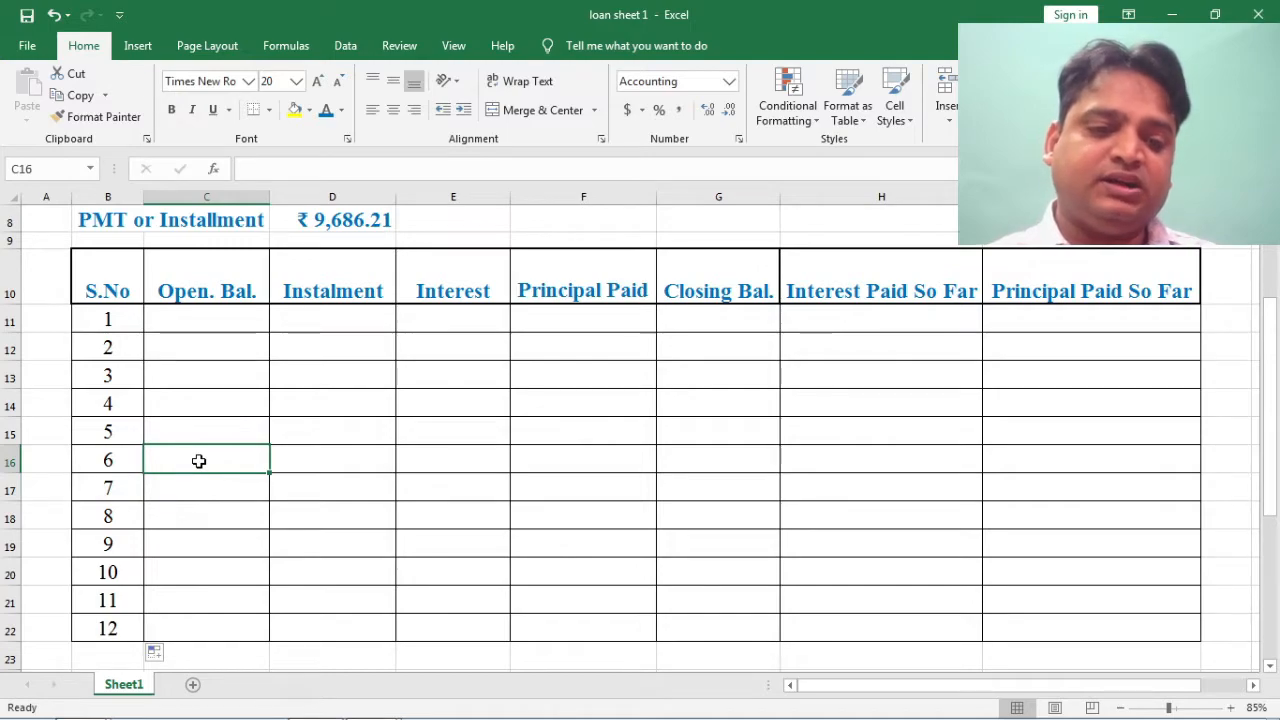
left_click(107, 437)
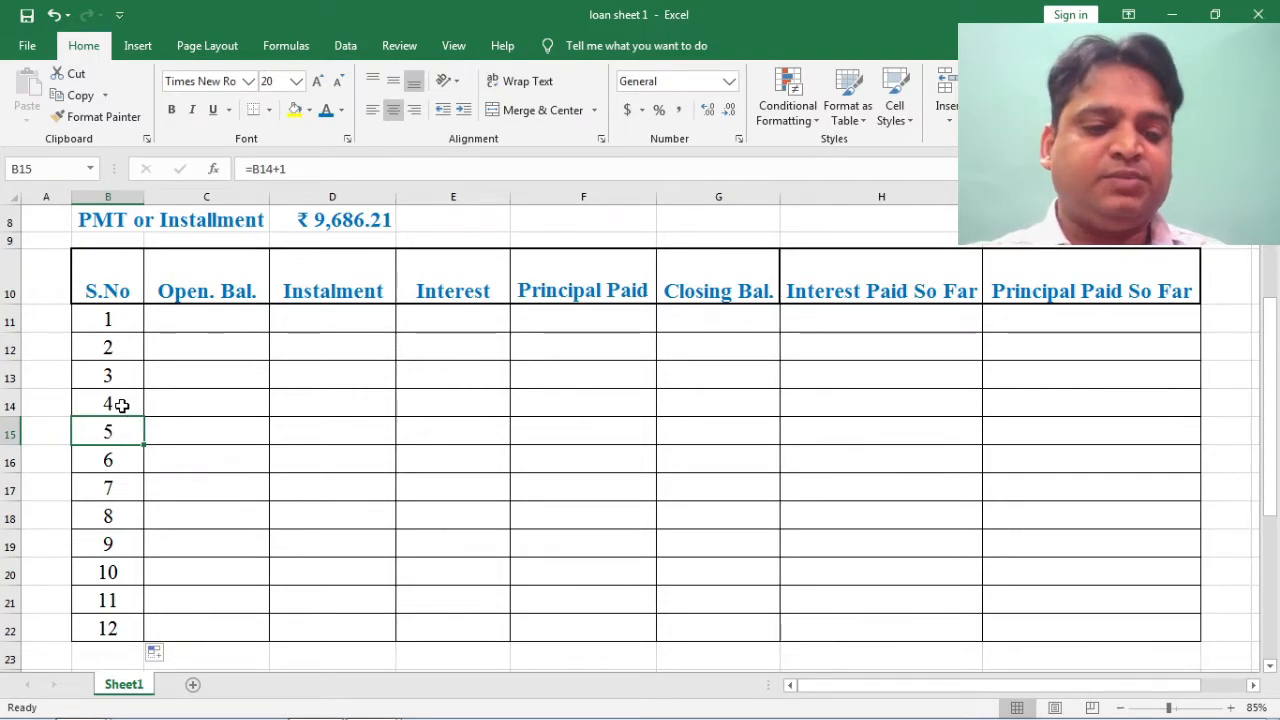
left_click(122, 541)
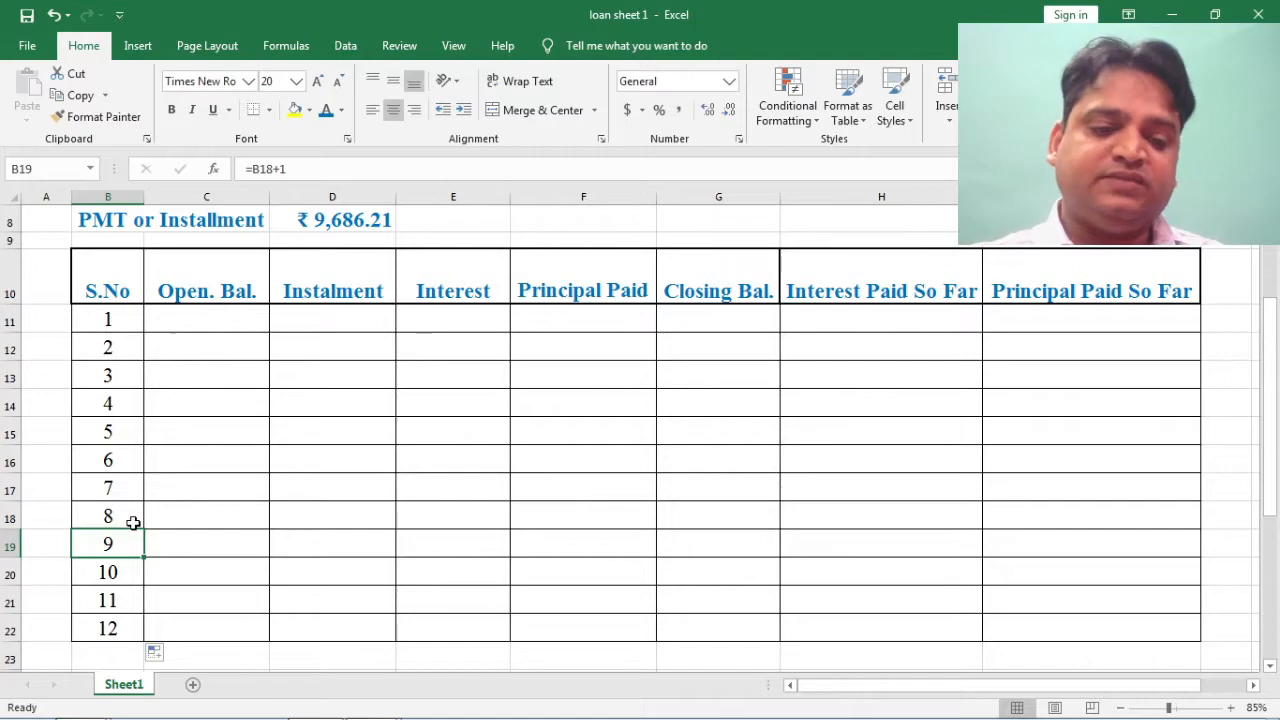
Step: Link the first opening balance in C11 to the loan principal with the formula =D5
scroll(134, 521, "up", 2)
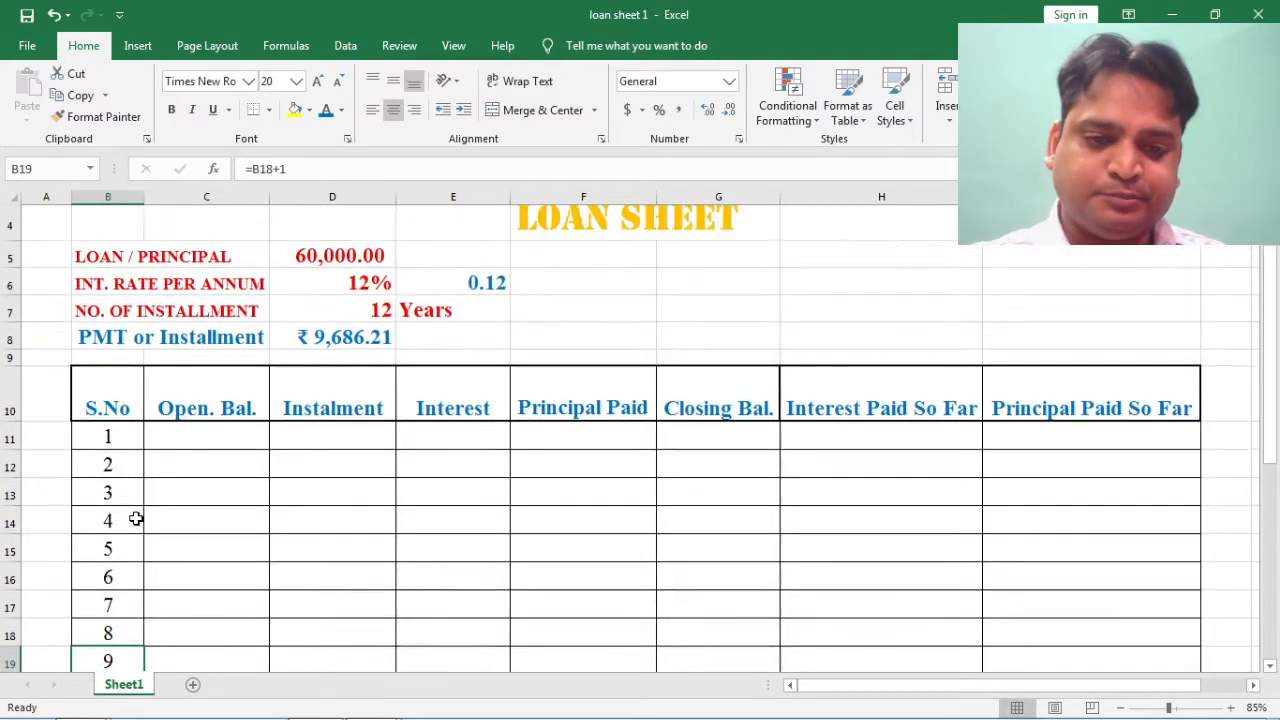
scroll(136, 518, "up", 1)
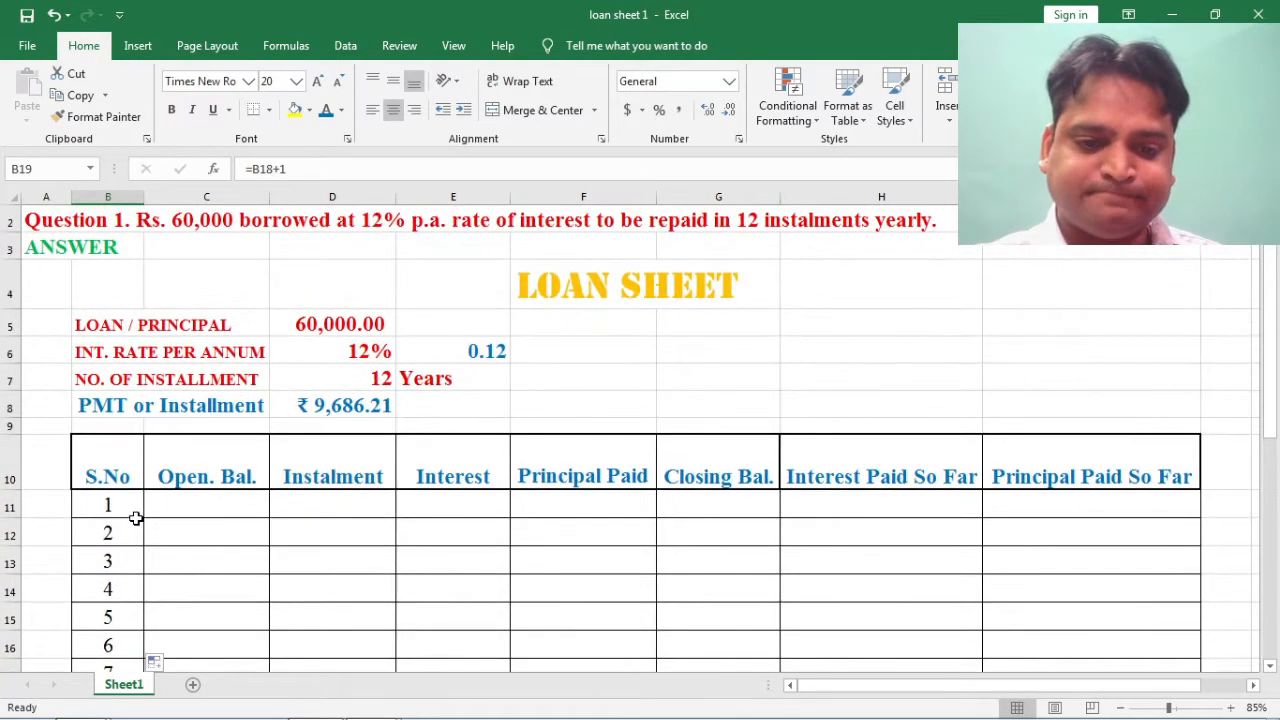
left_click(186, 506)
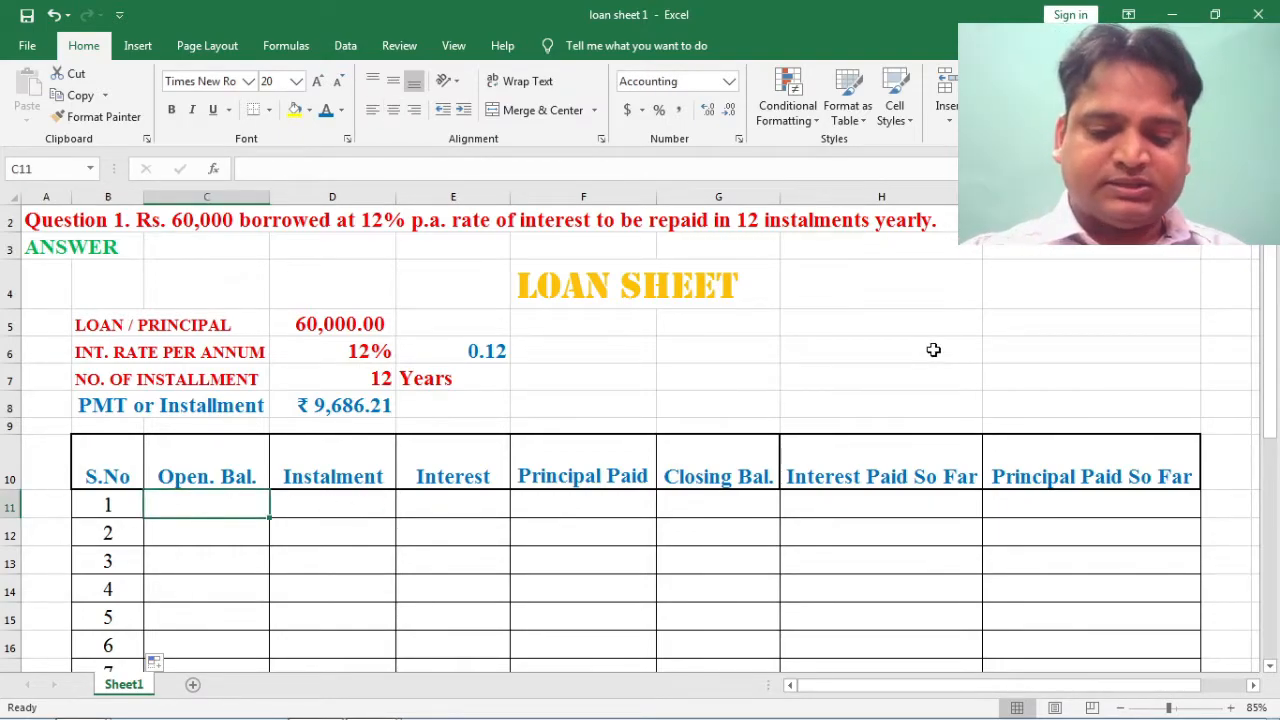
type("=")
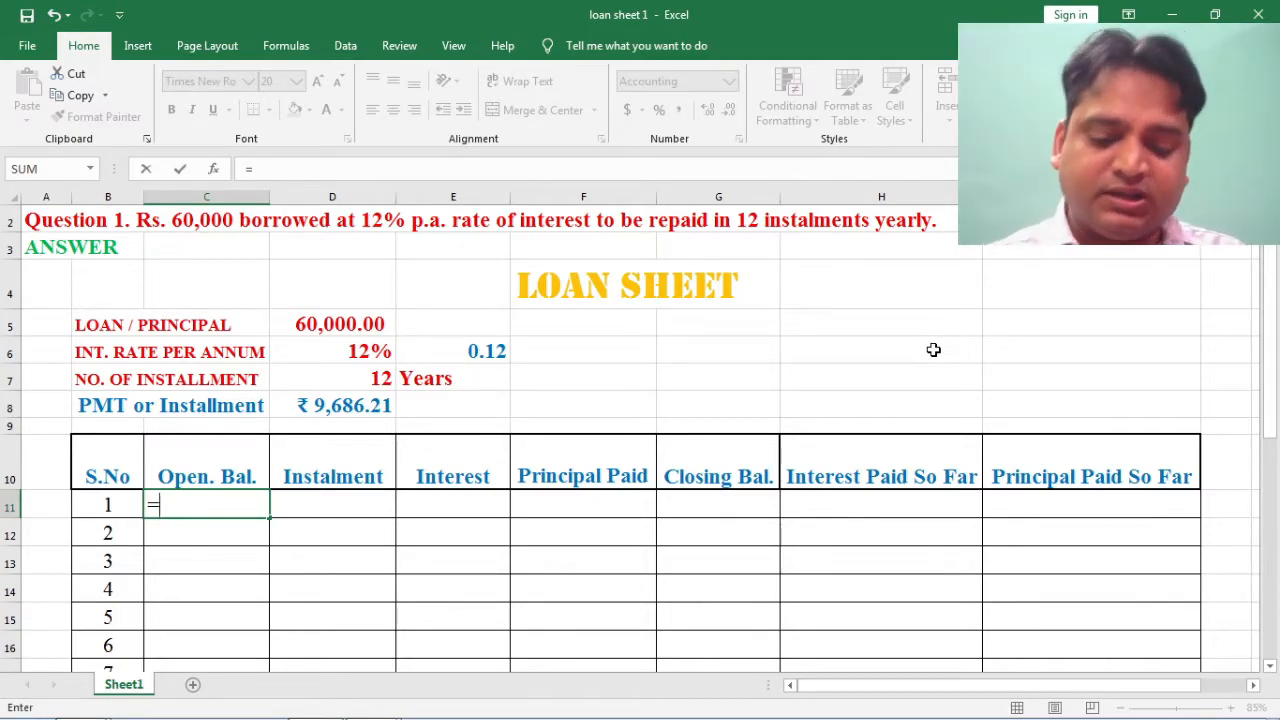
key("Up")
key("Up")
key("Up")
key("Up")
key("Up")
key("Up")
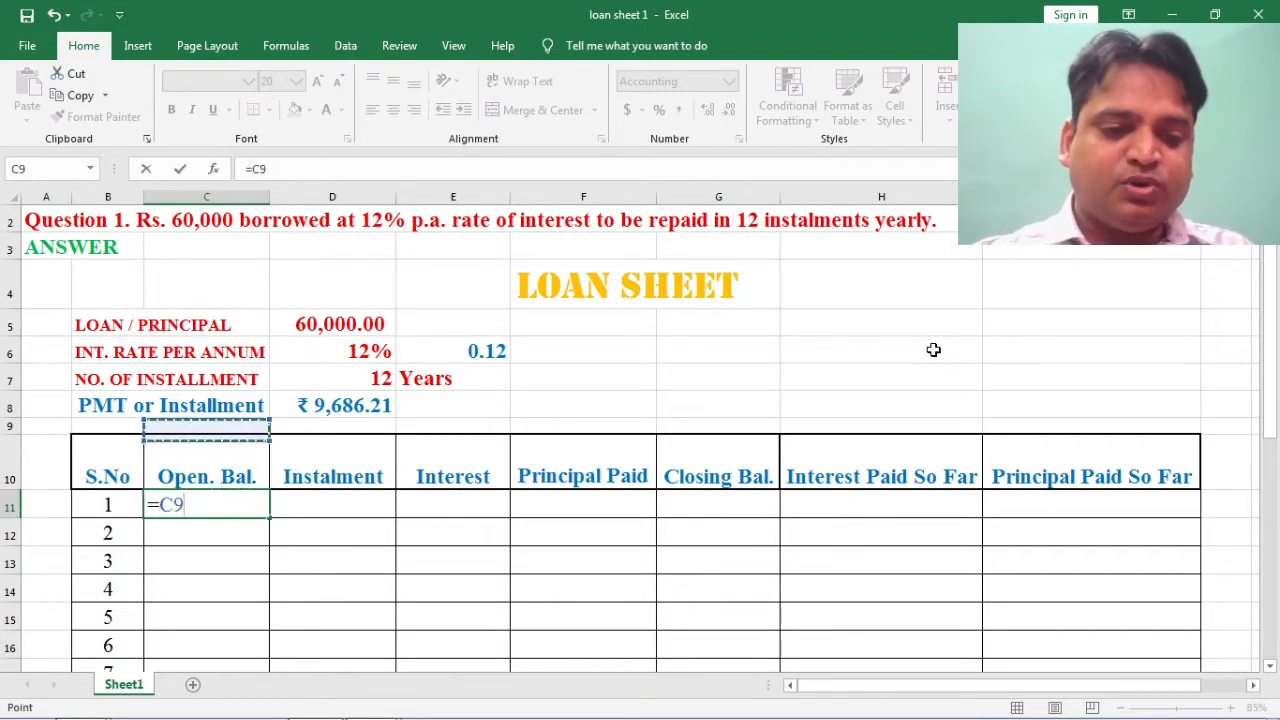
key("Right")
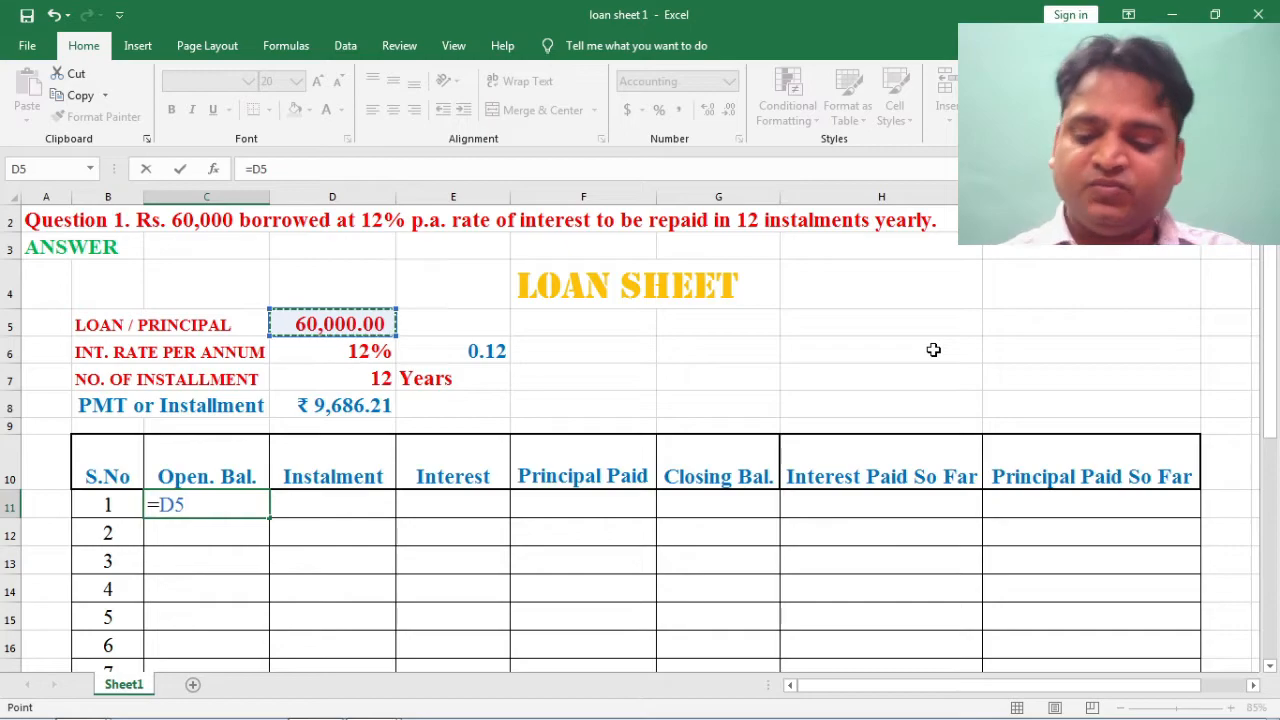
key("Return")
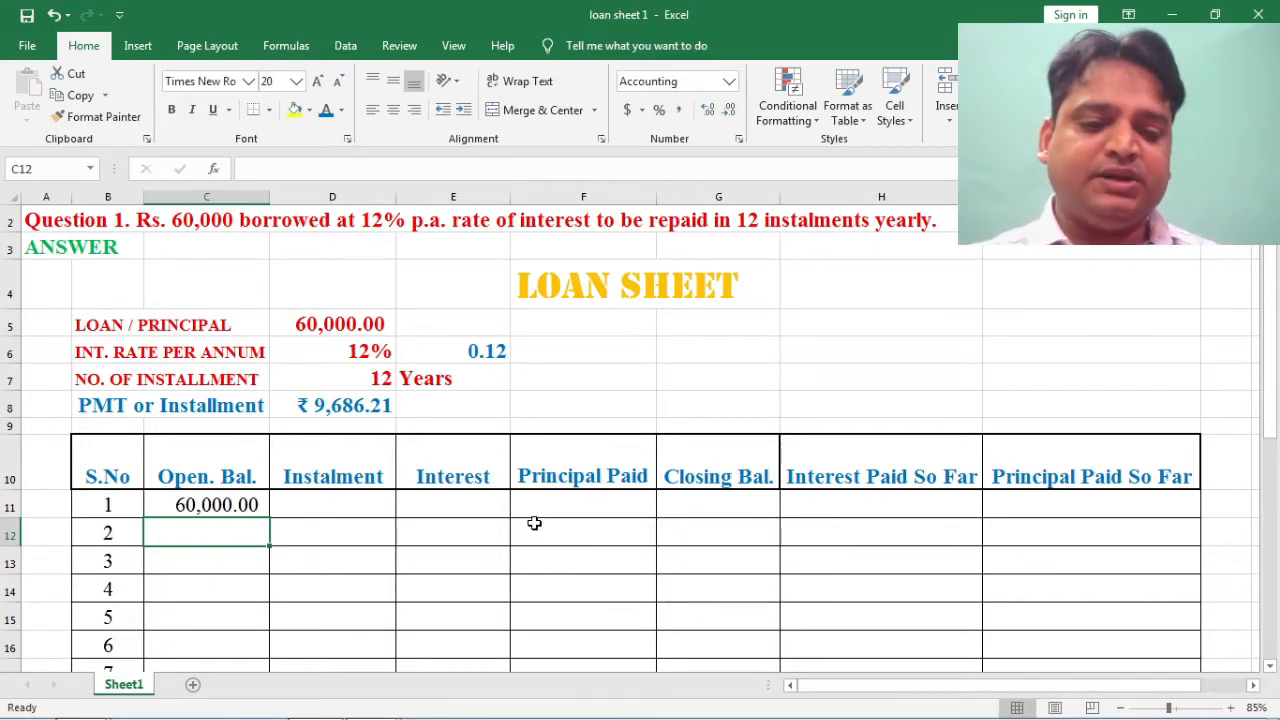
Step: Link the first instalment in D11 to the calculated PMT with the formula =D8
left_click(317, 506)
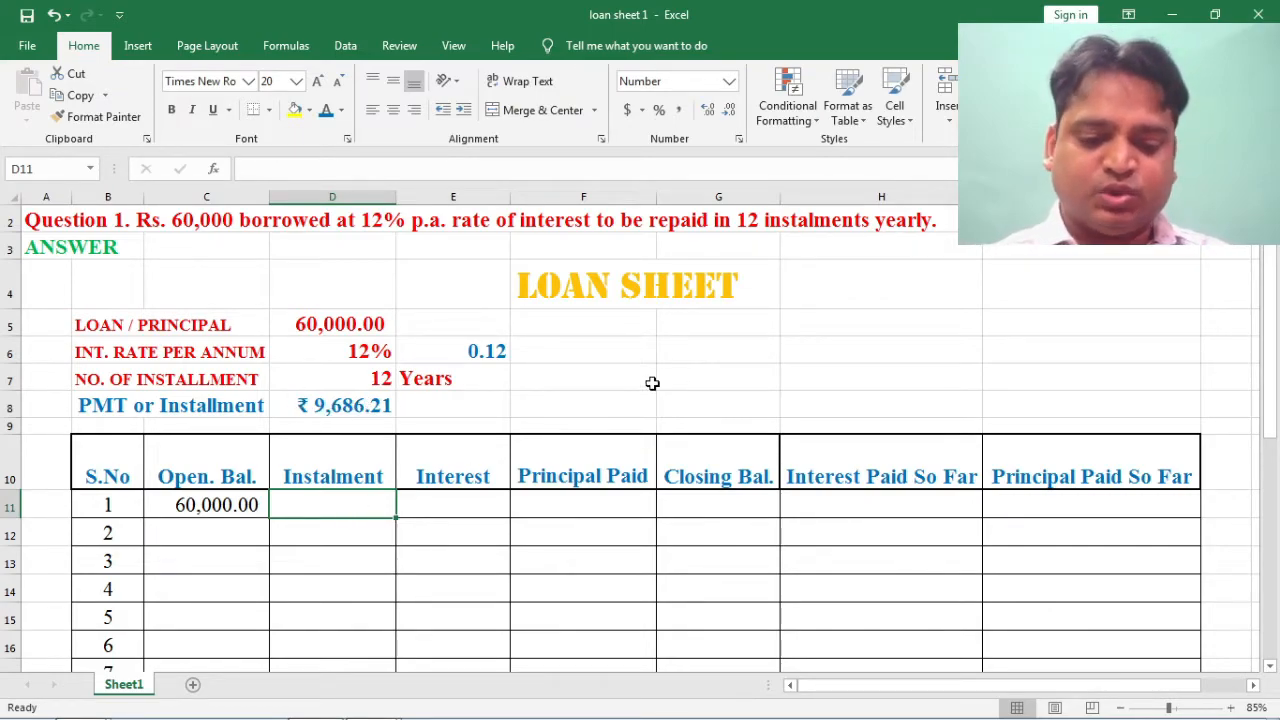
type("=")
key("Up")
key("Up")
key("Up")
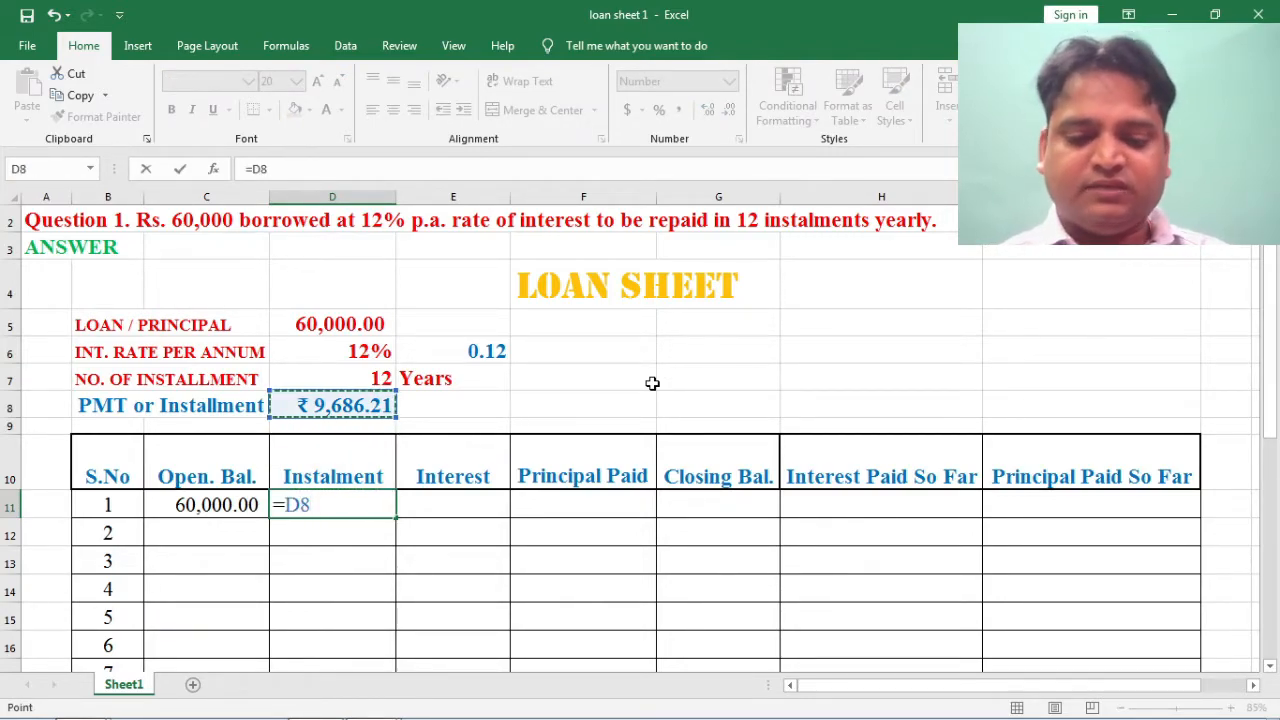
key("Return")
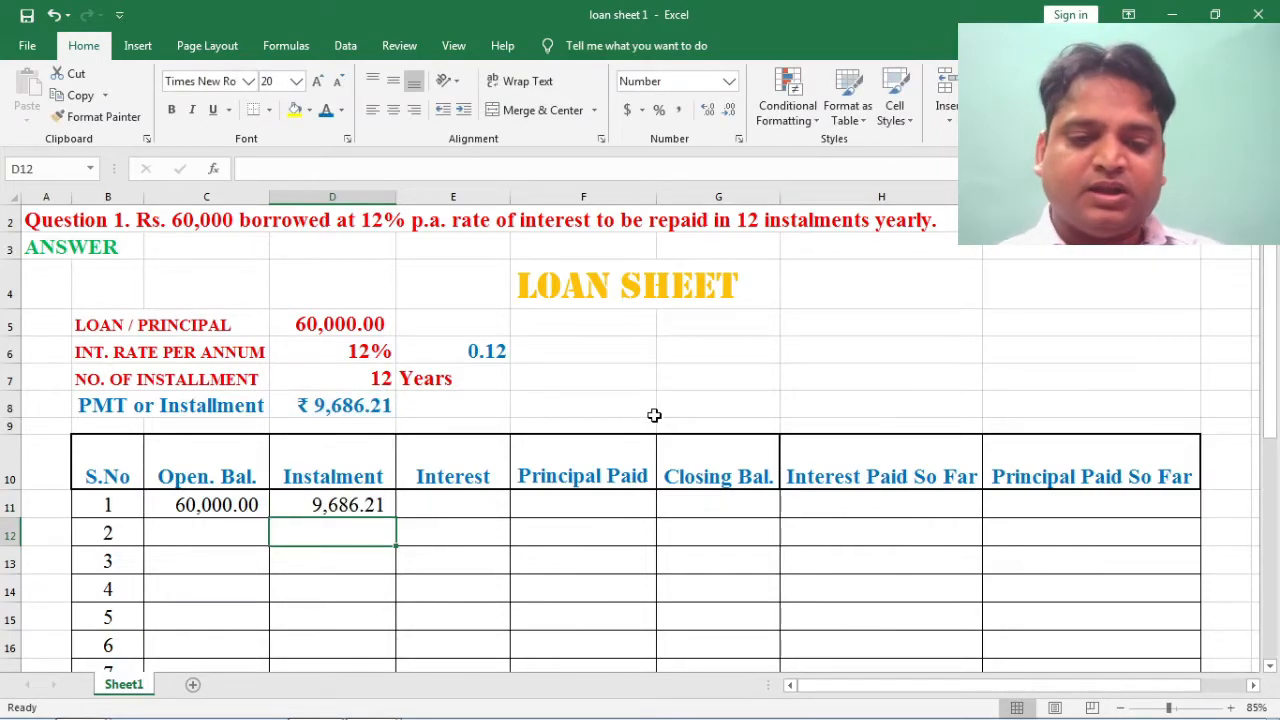
Step: Try to copy the first instalment formula =D8 from D11 down to D22
scroll(590, 414, "down", 1)
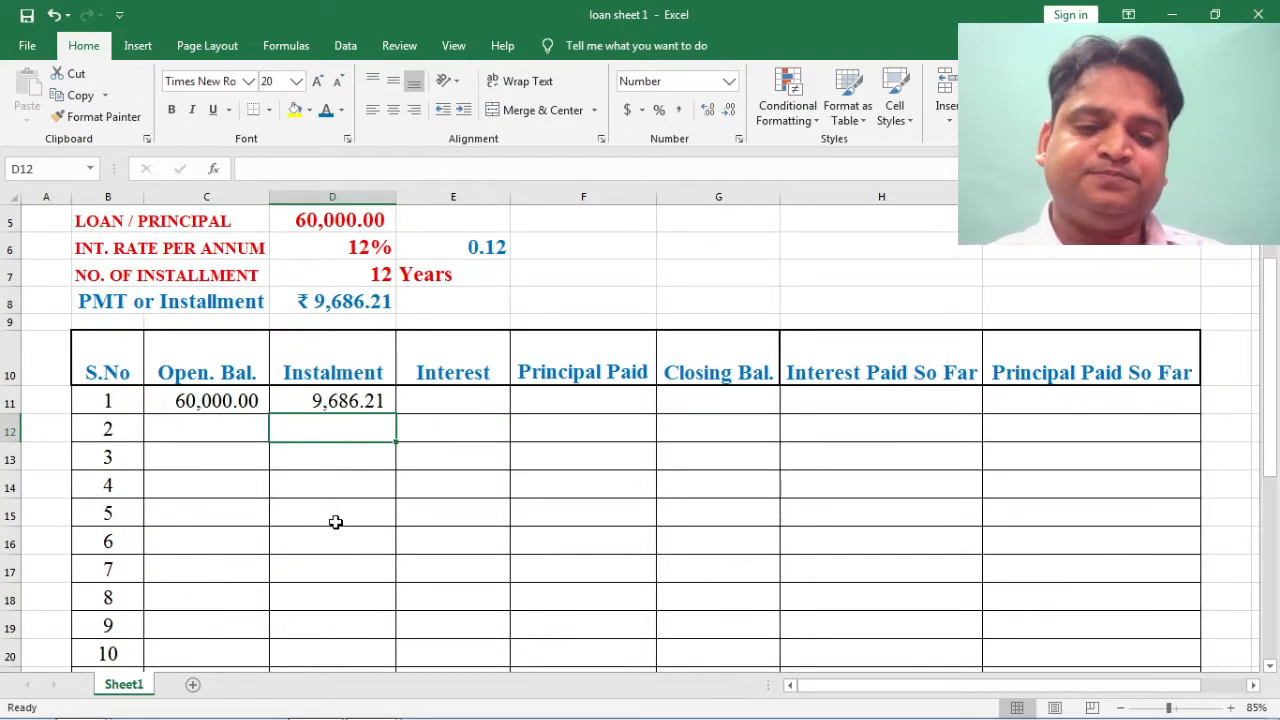
scroll(335, 525, "down", 1)
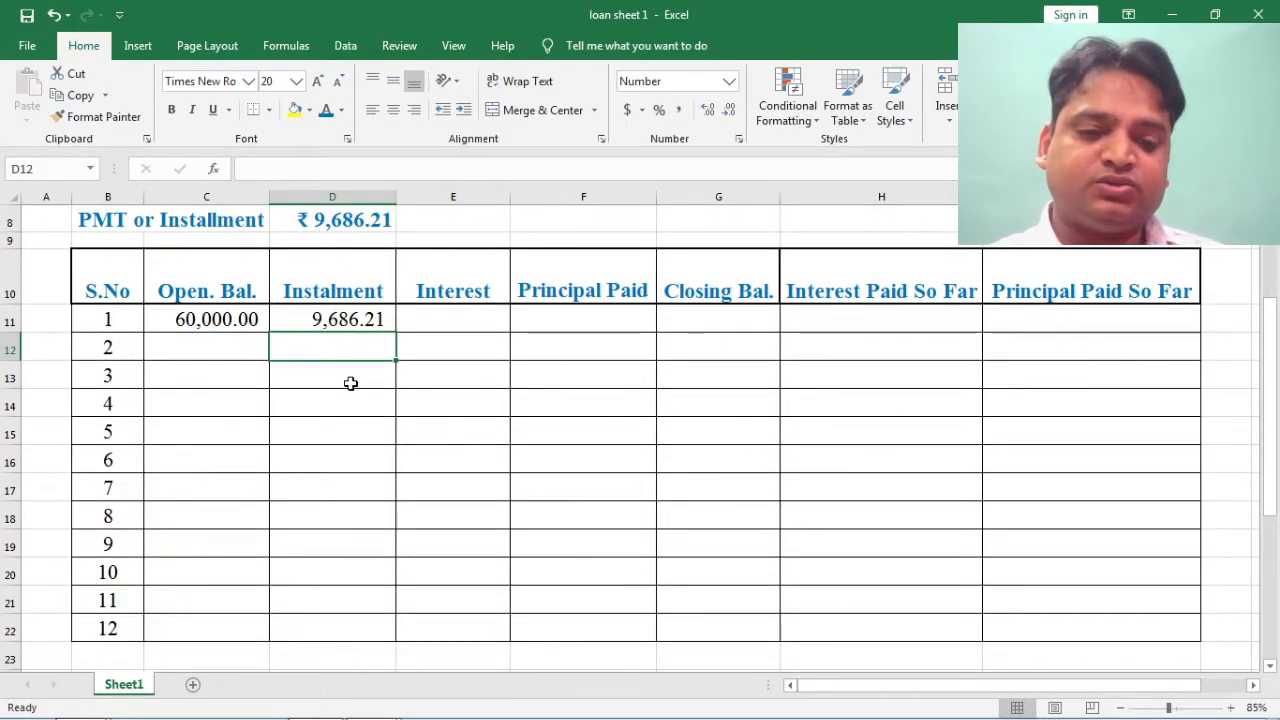
left_click(347, 319)
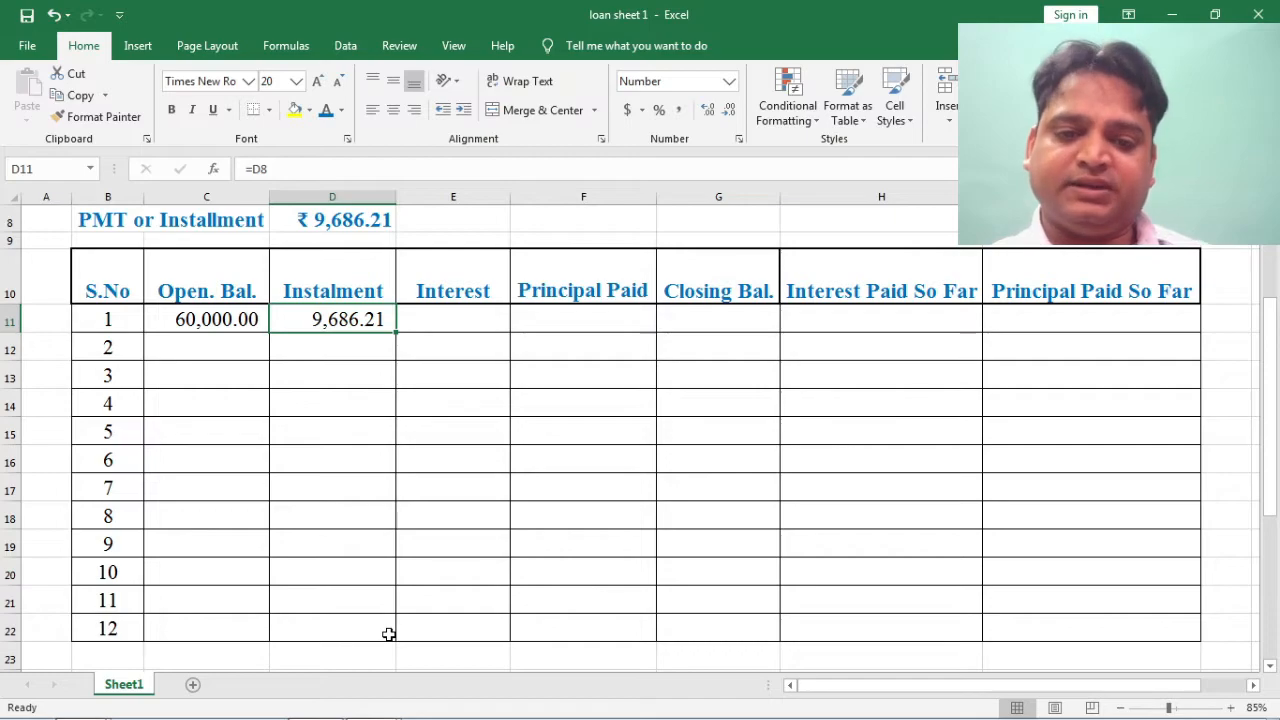
left_click(454, 372)
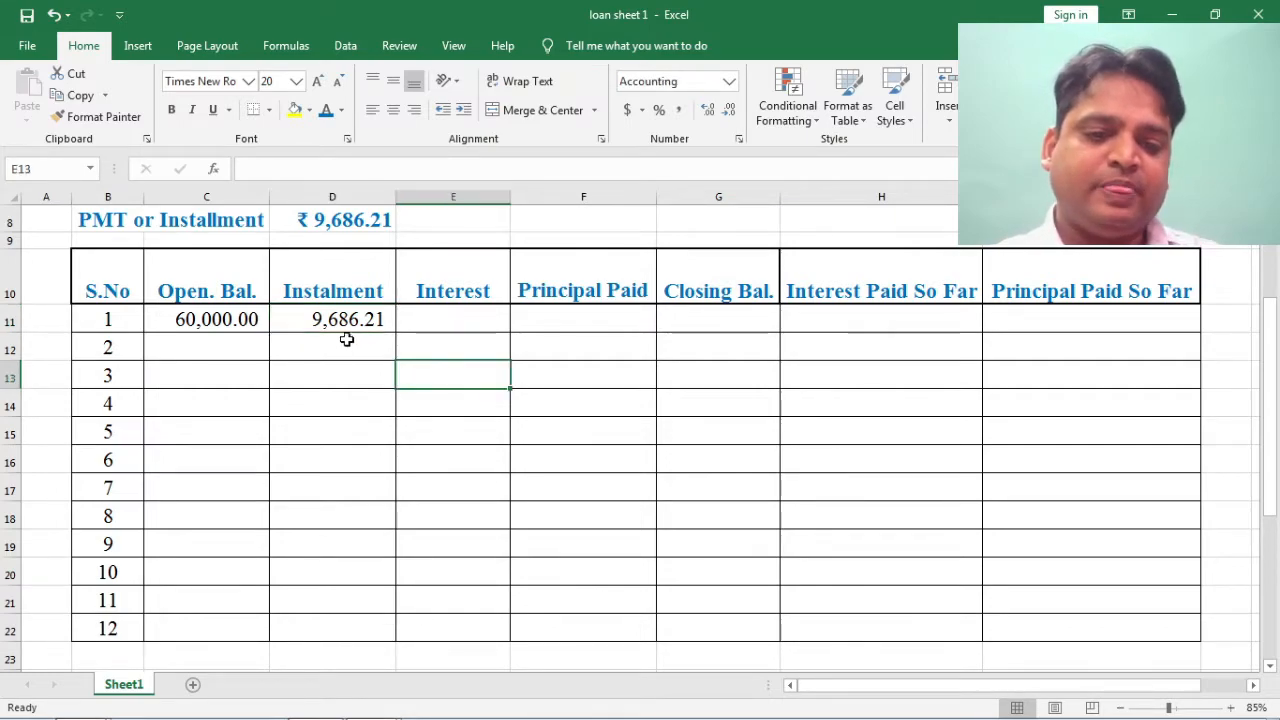
left_click(335, 320)
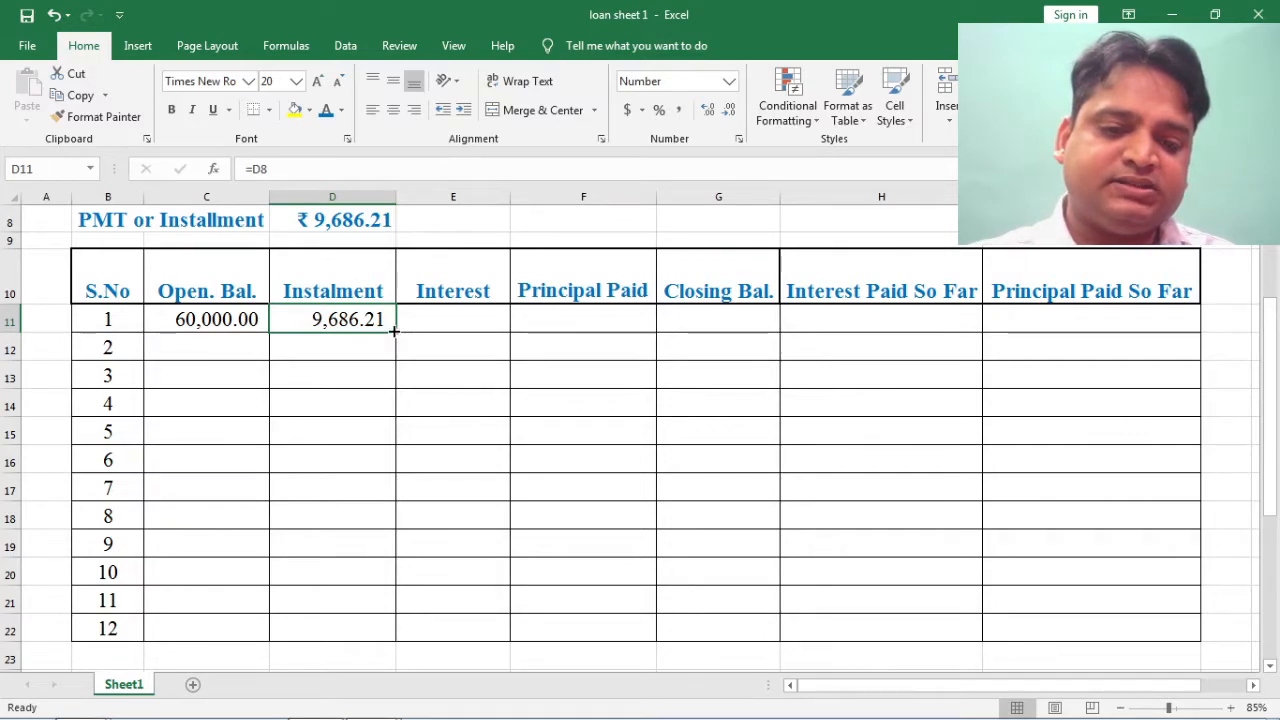
left_click_drag(394, 331, 386, 631)
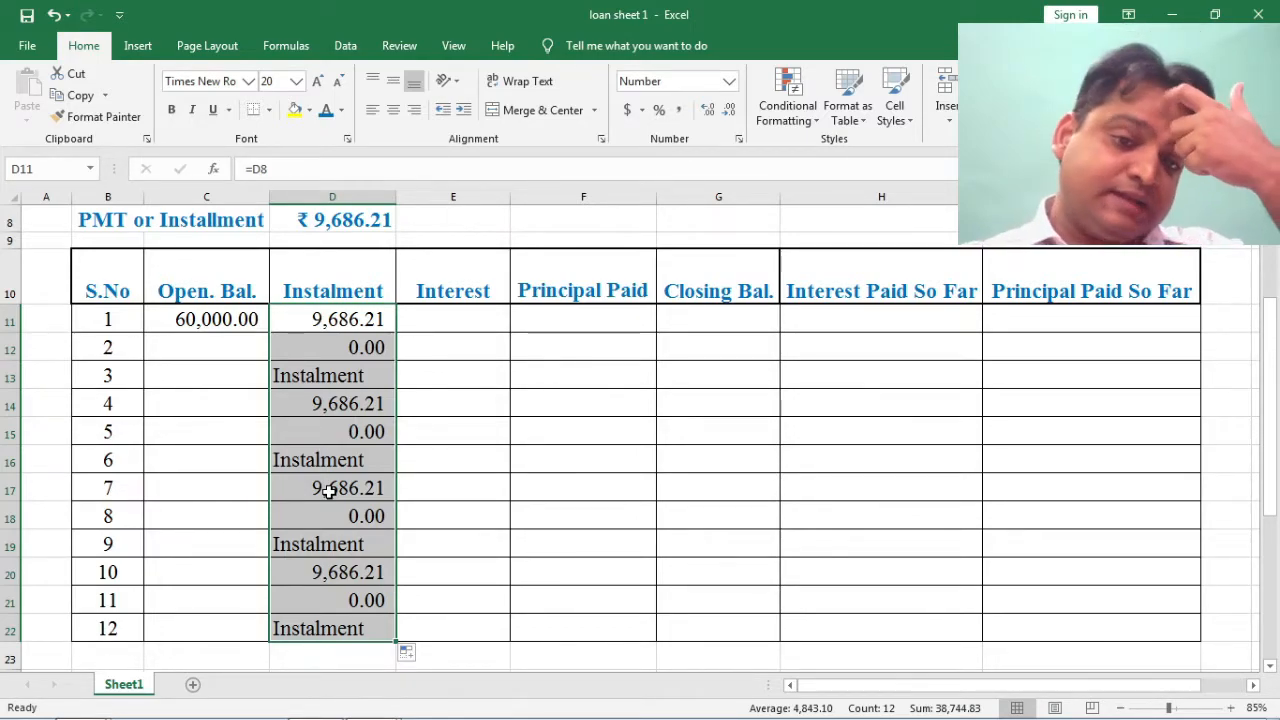
Step: Examine the references in the copied instalment formulas in D11, D12 and D13 against cells D8, D9 and D10
scroll(329, 490, "up", 3)
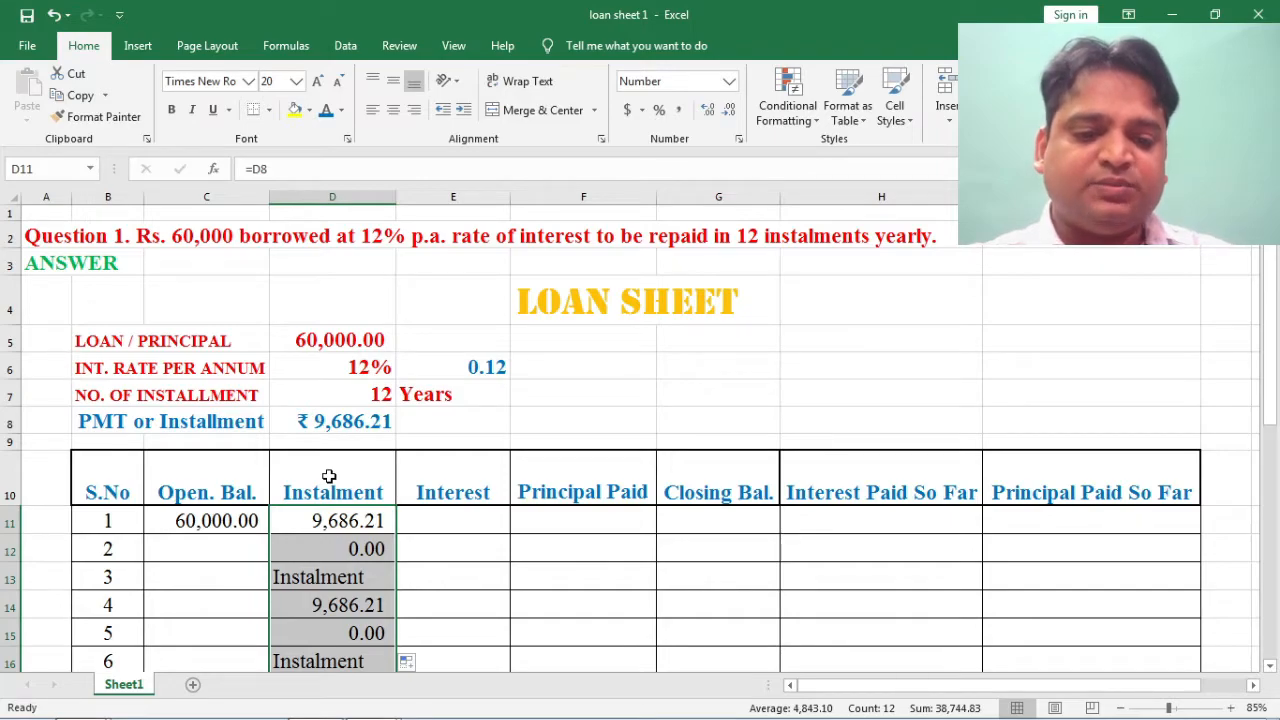
left_click(668, 392)
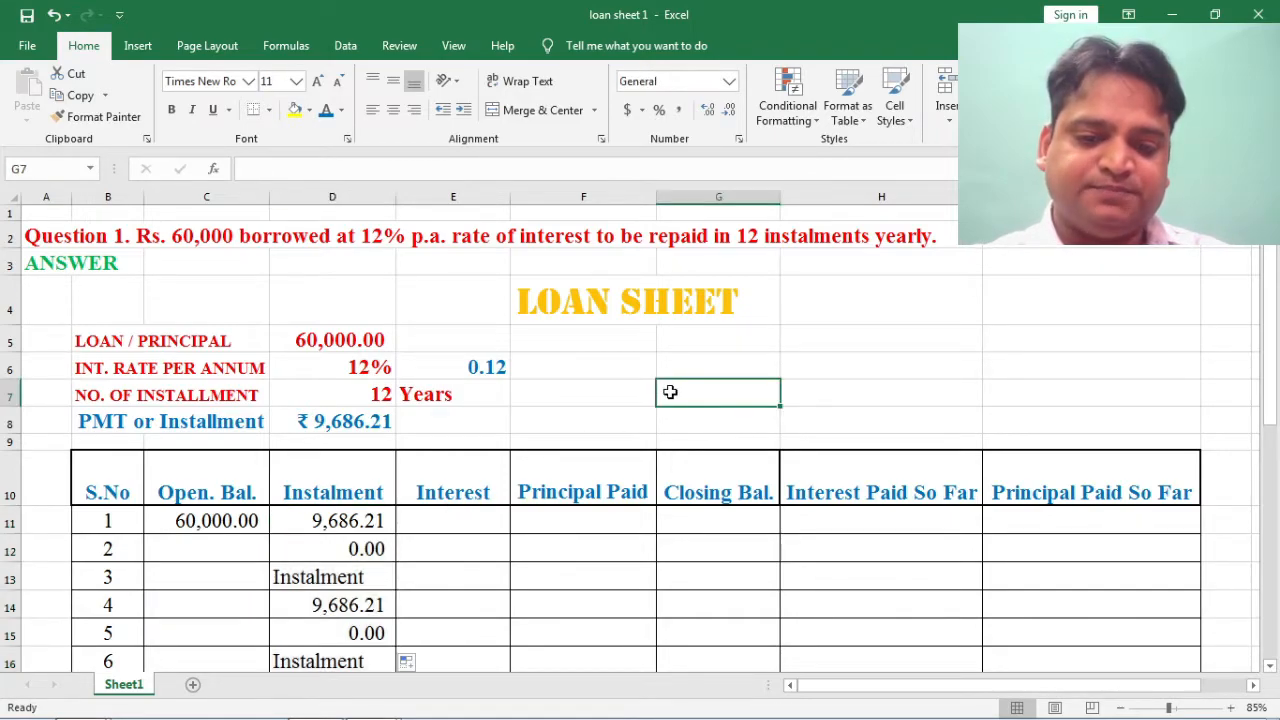
left_click(352, 521)
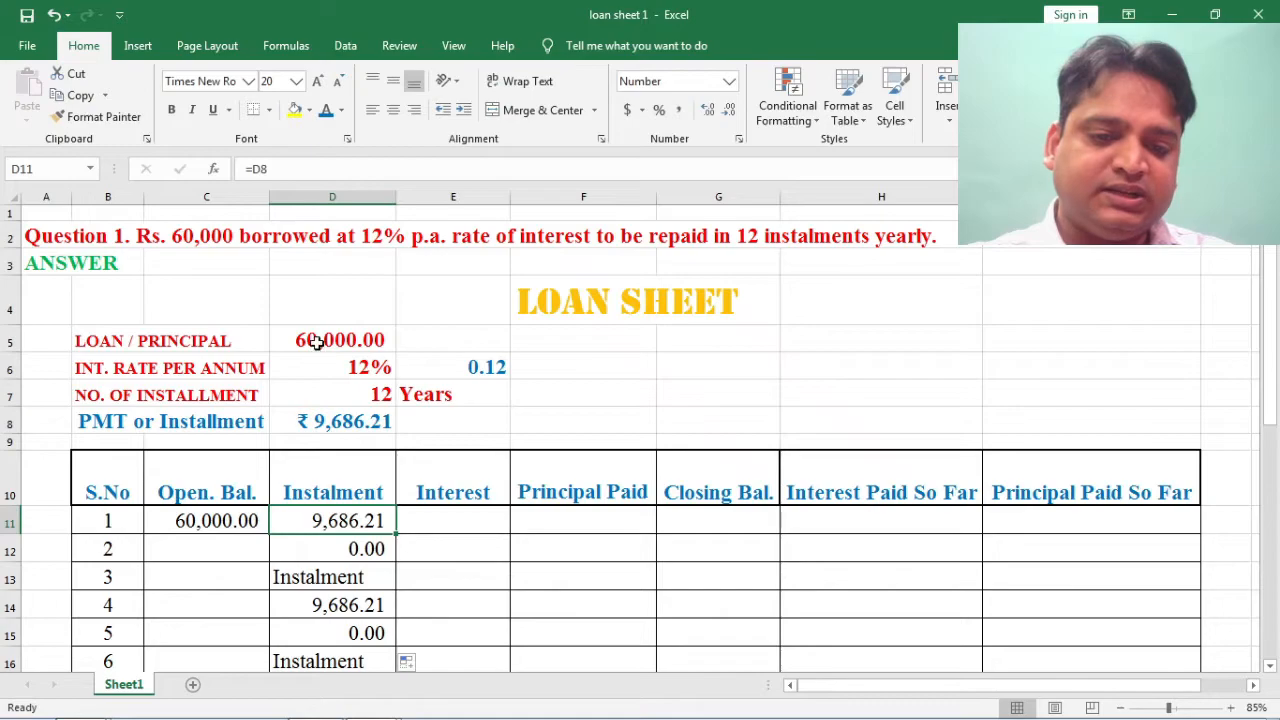
left_click(328, 426)
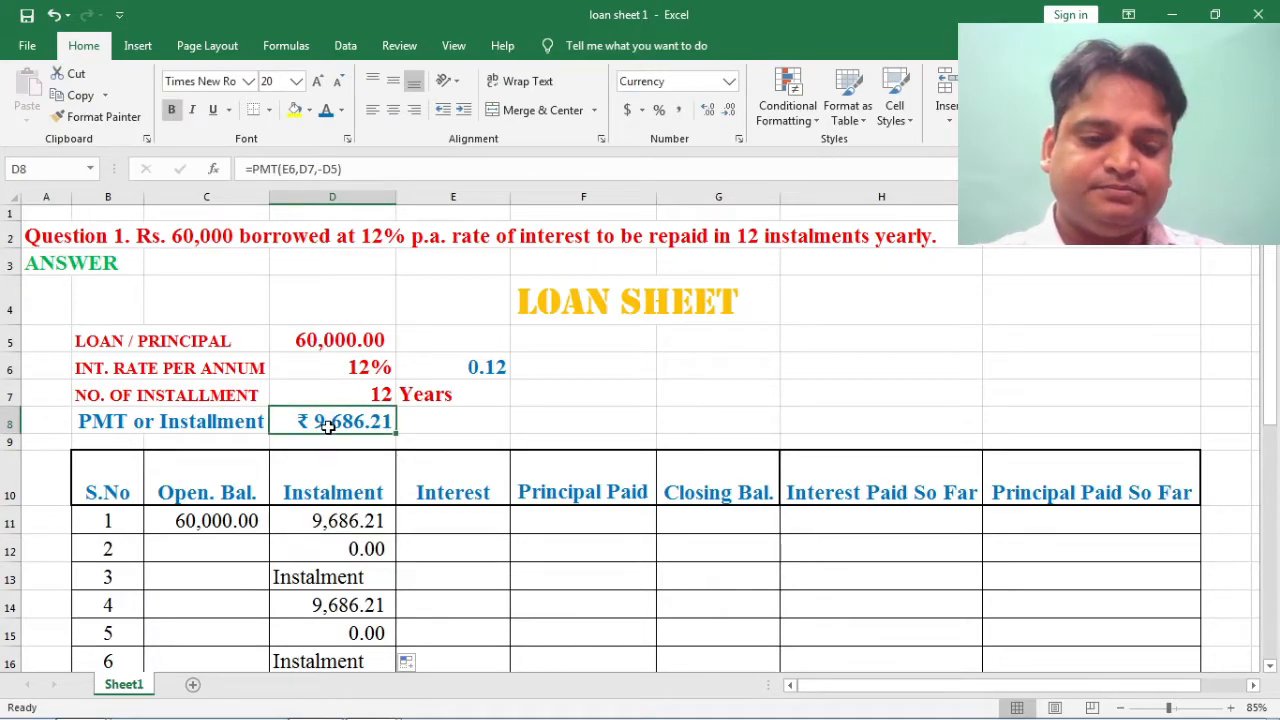
left_click(315, 550)
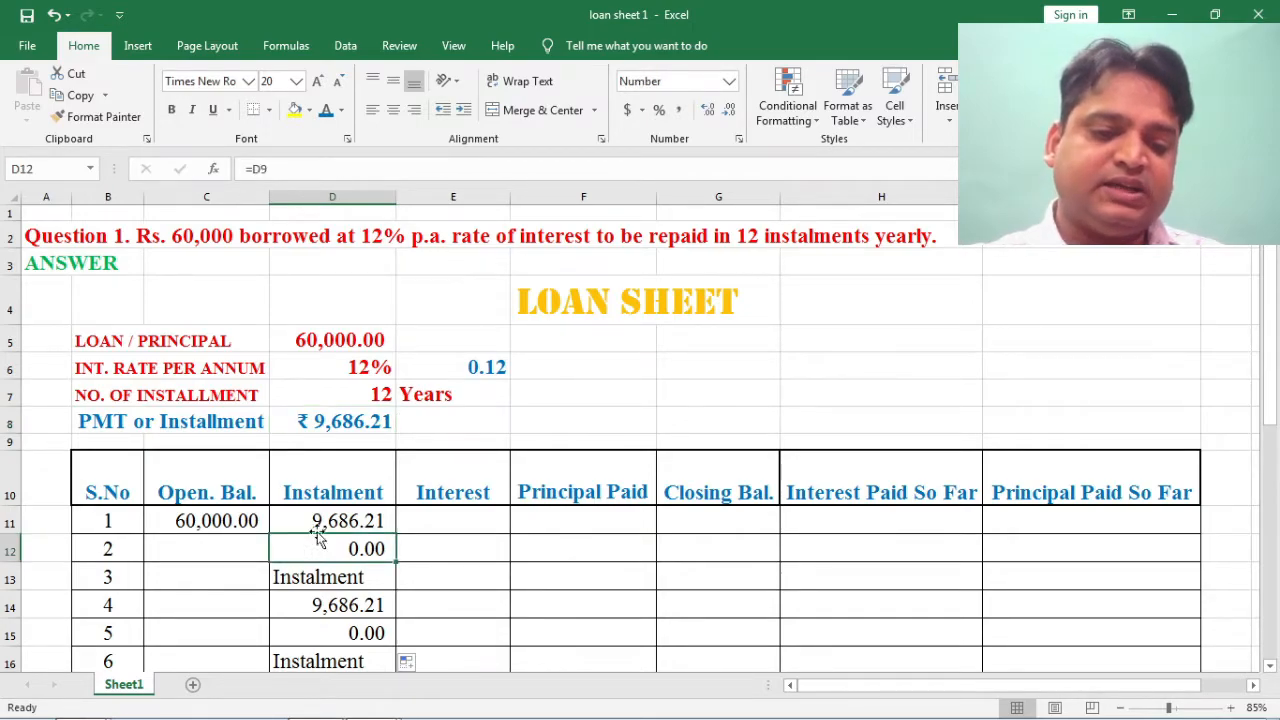
left_click(337, 438)
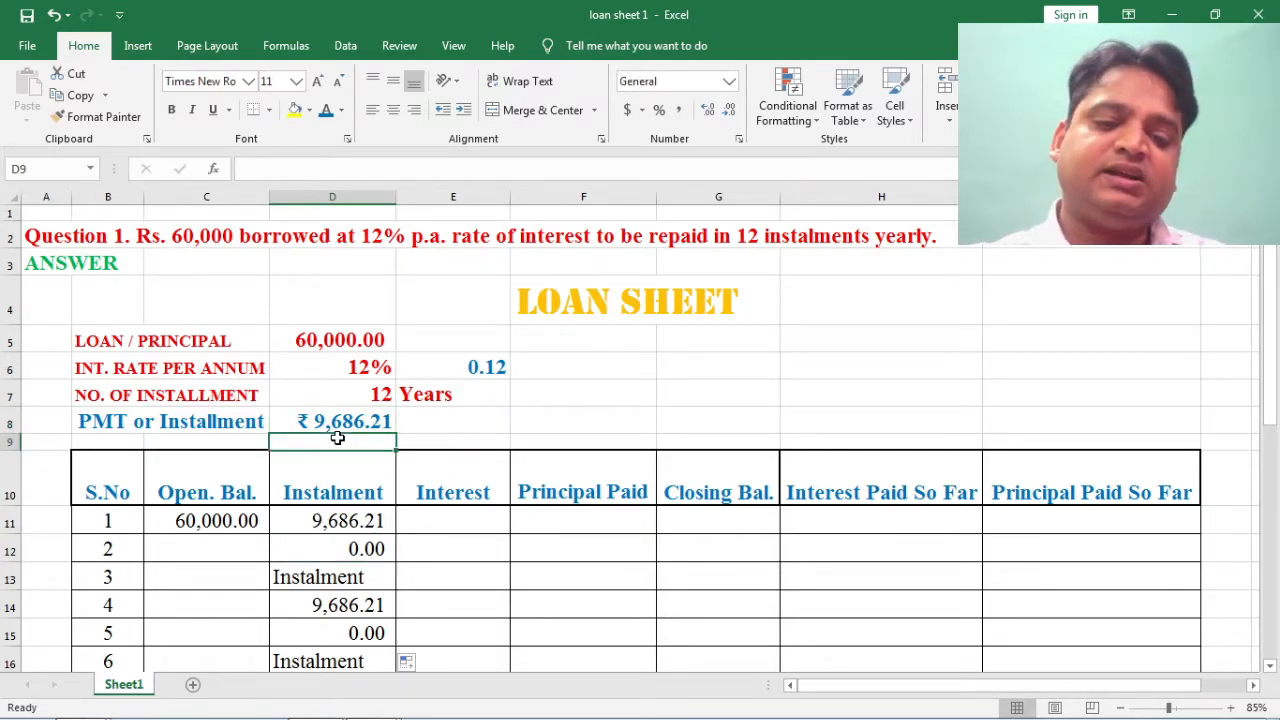
left_click(338, 580)
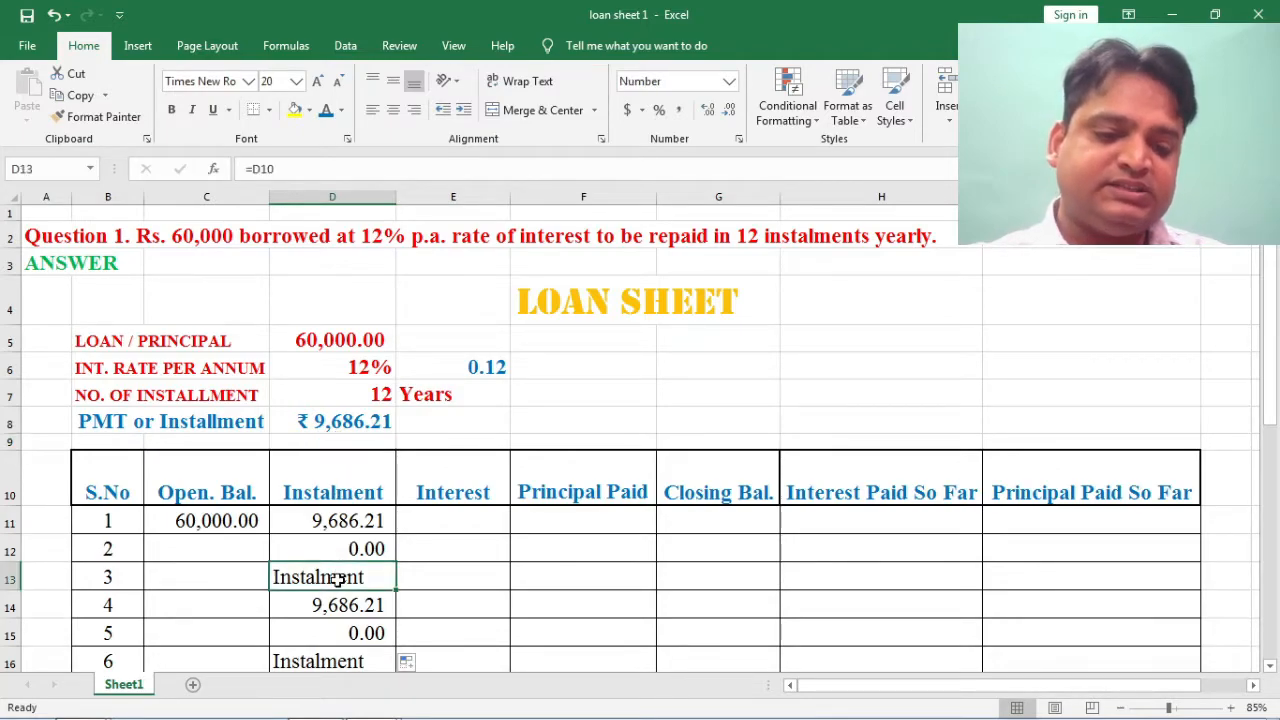
left_click(339, 492)
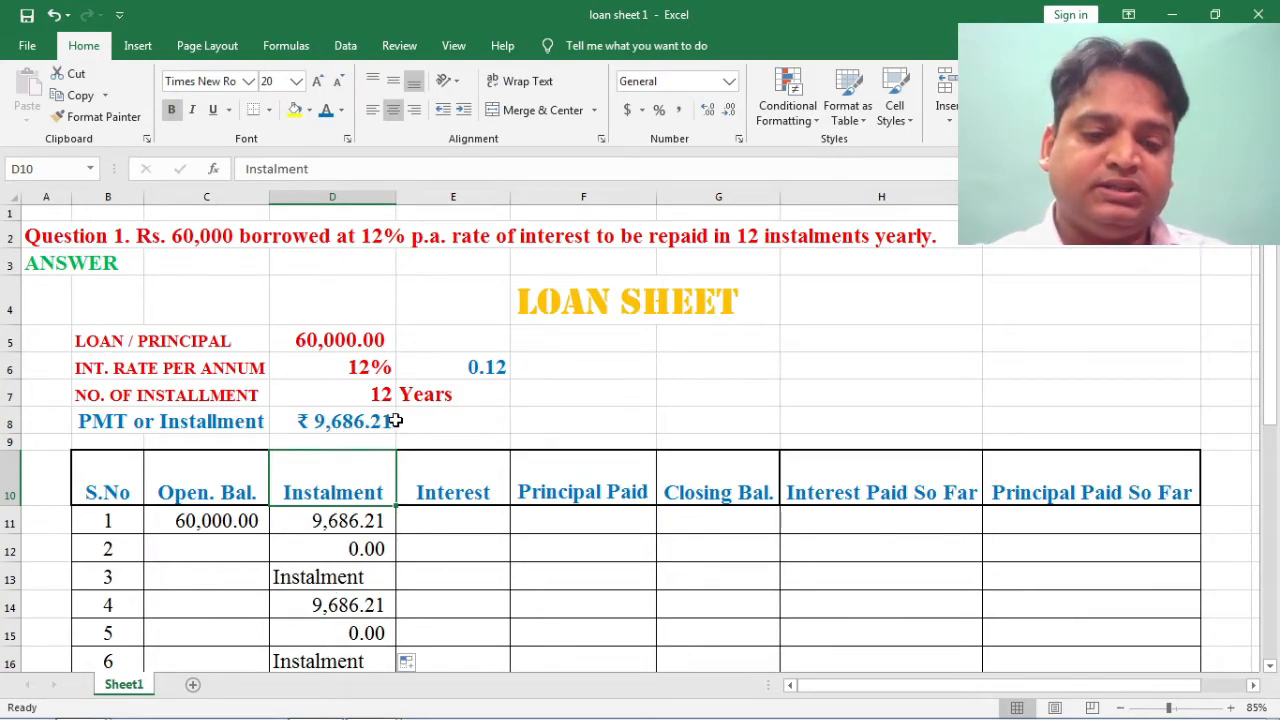
left_click(353, 423)
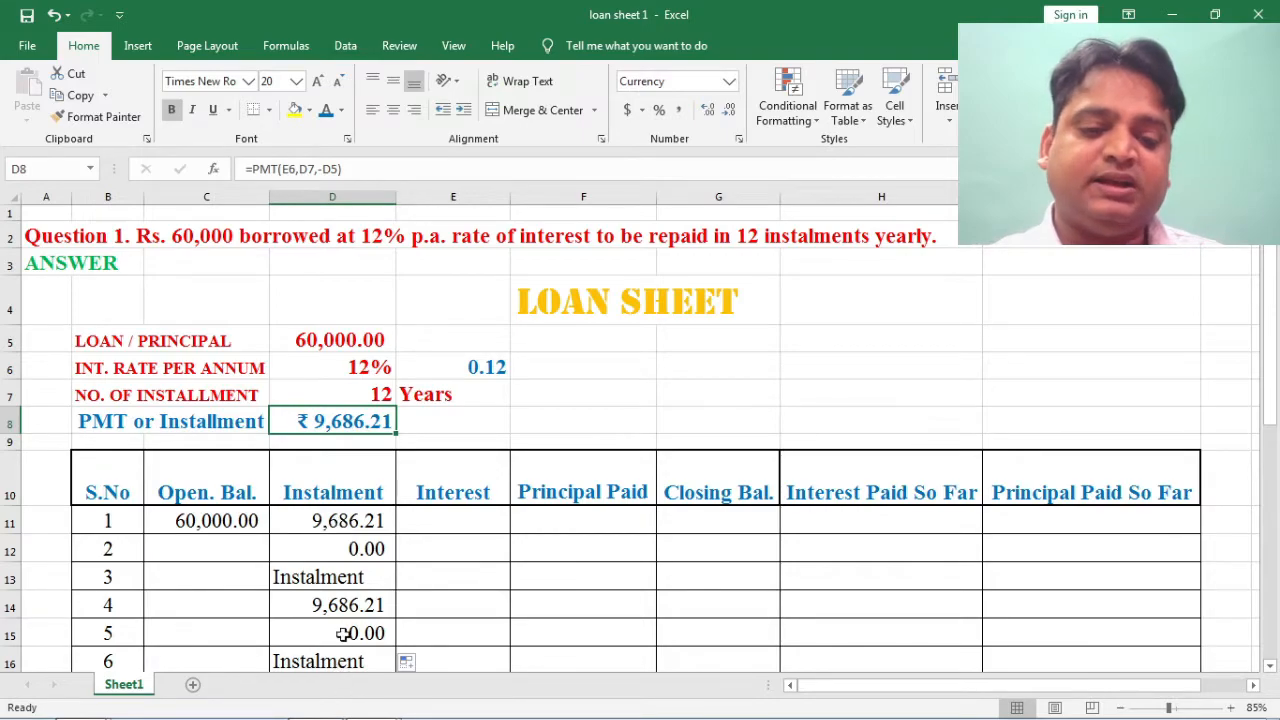
Step: Lock the row reference in the first instalment formula in D11 by changing it to =D$8
left_click(341, 527)
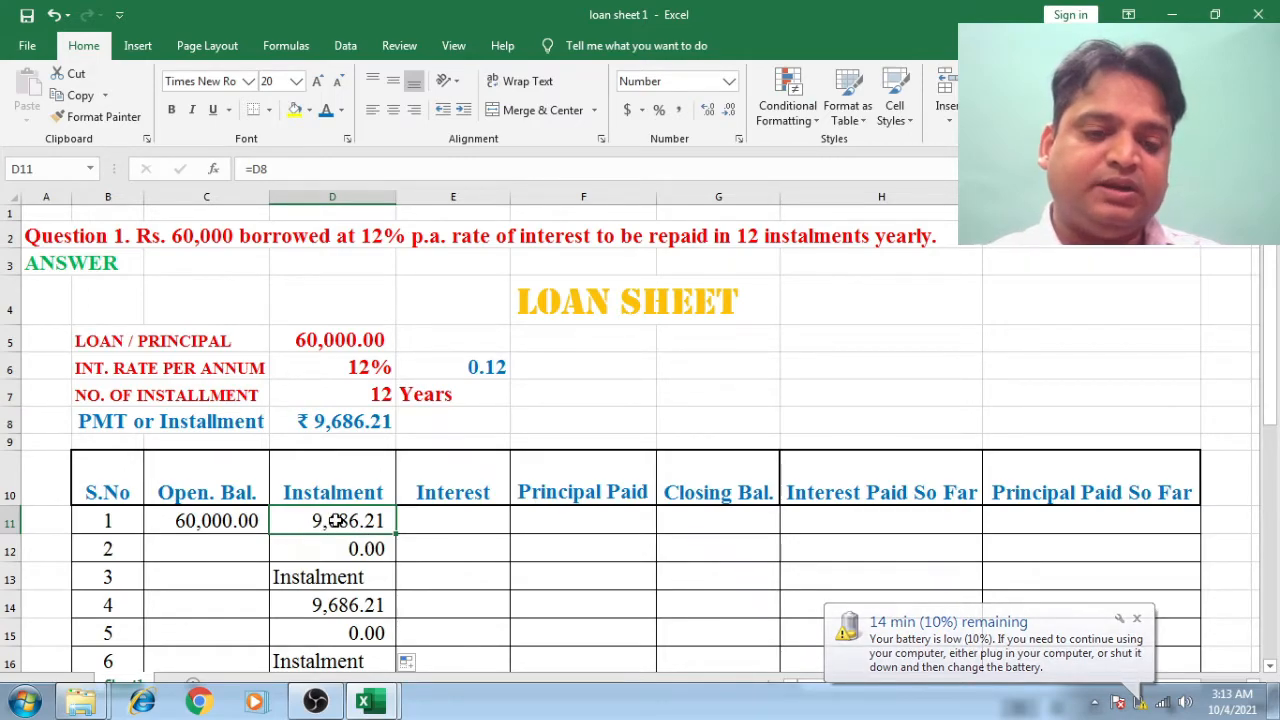
left_click(260, 168)
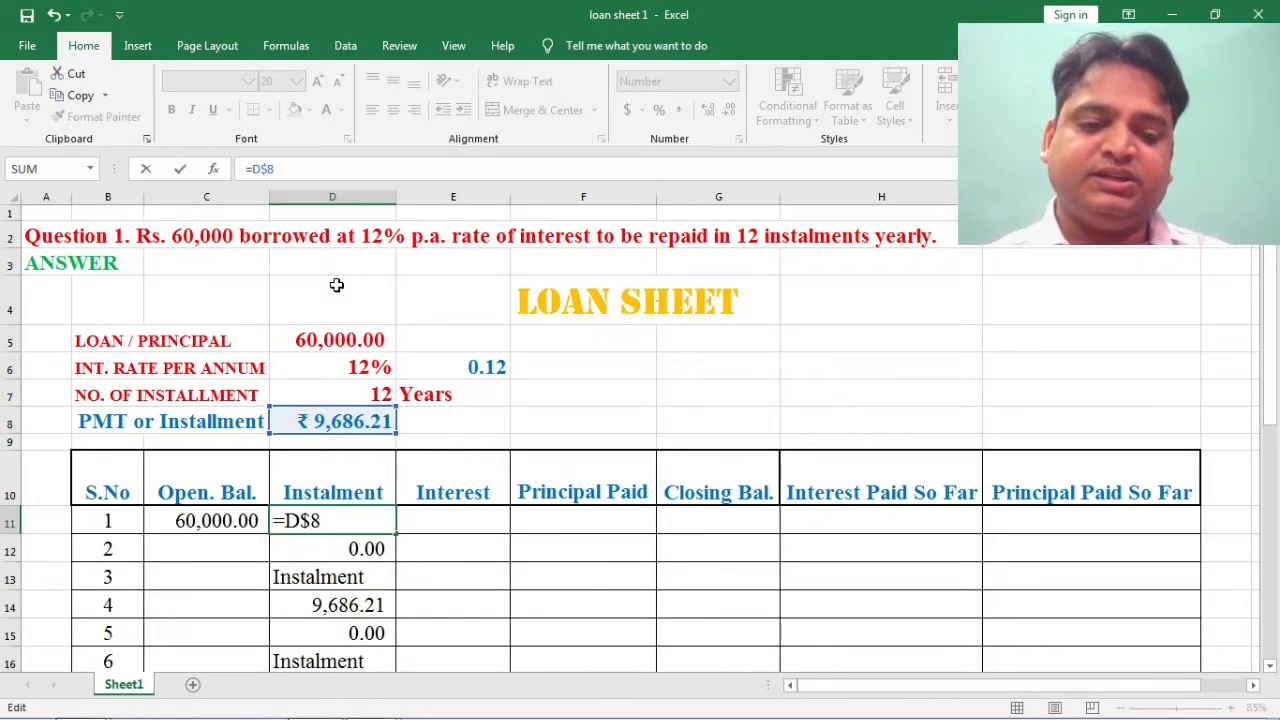
key("Return")
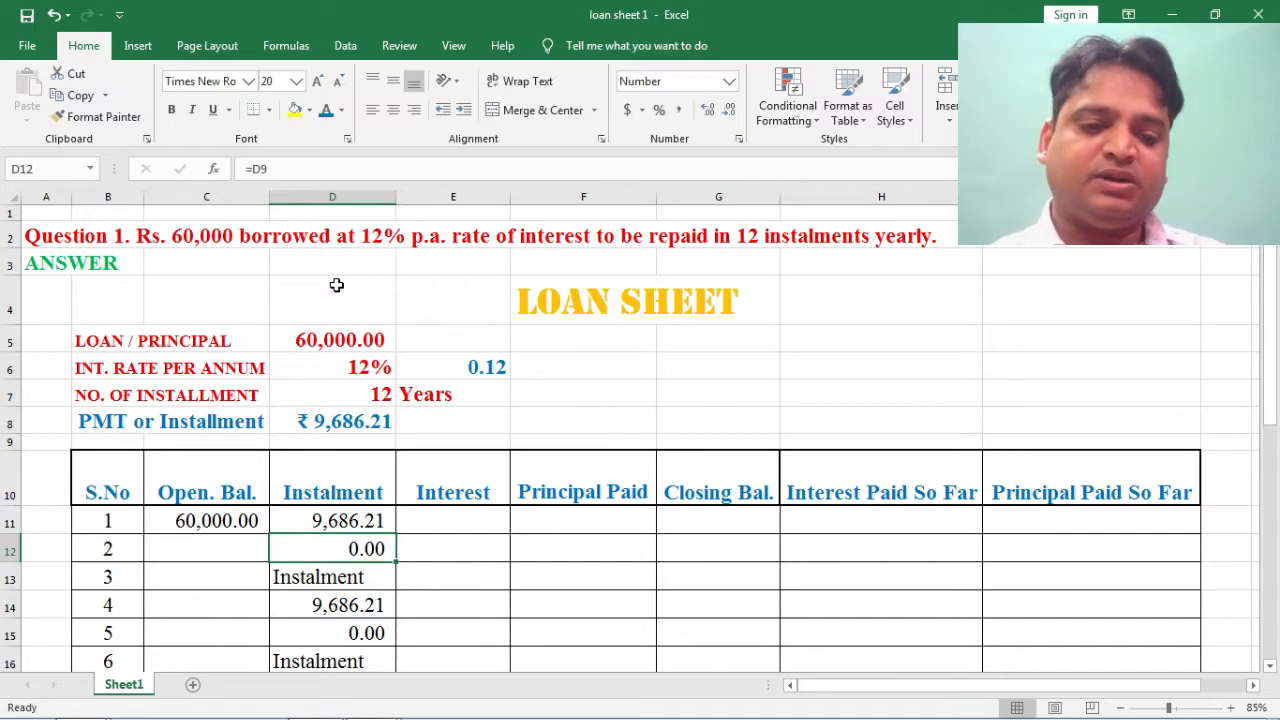
Step: Copy the row-locked instalment formula from D11 down to D22 and check it against the PMT cell D8
scroll(335, 285, "down", 4)
scroll(334, 282, "up", 1)
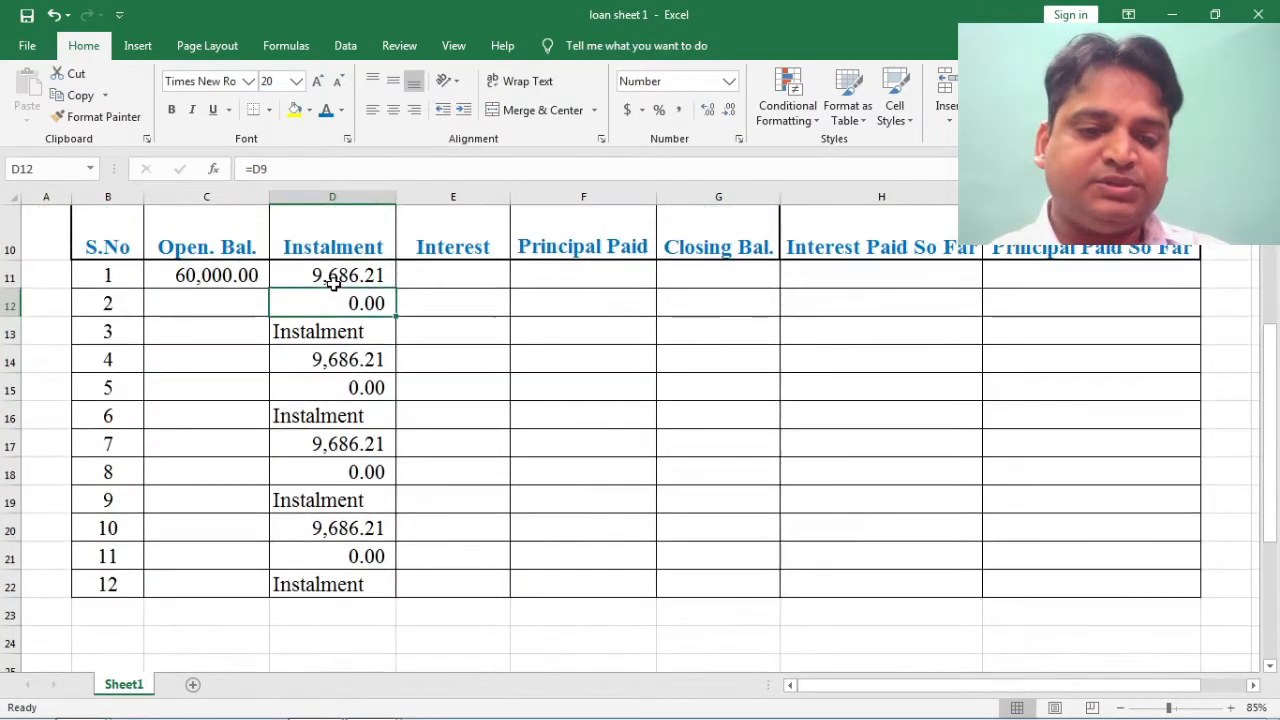
left_click(330, 279)
left_click_drag(396, 288, 386, 586)
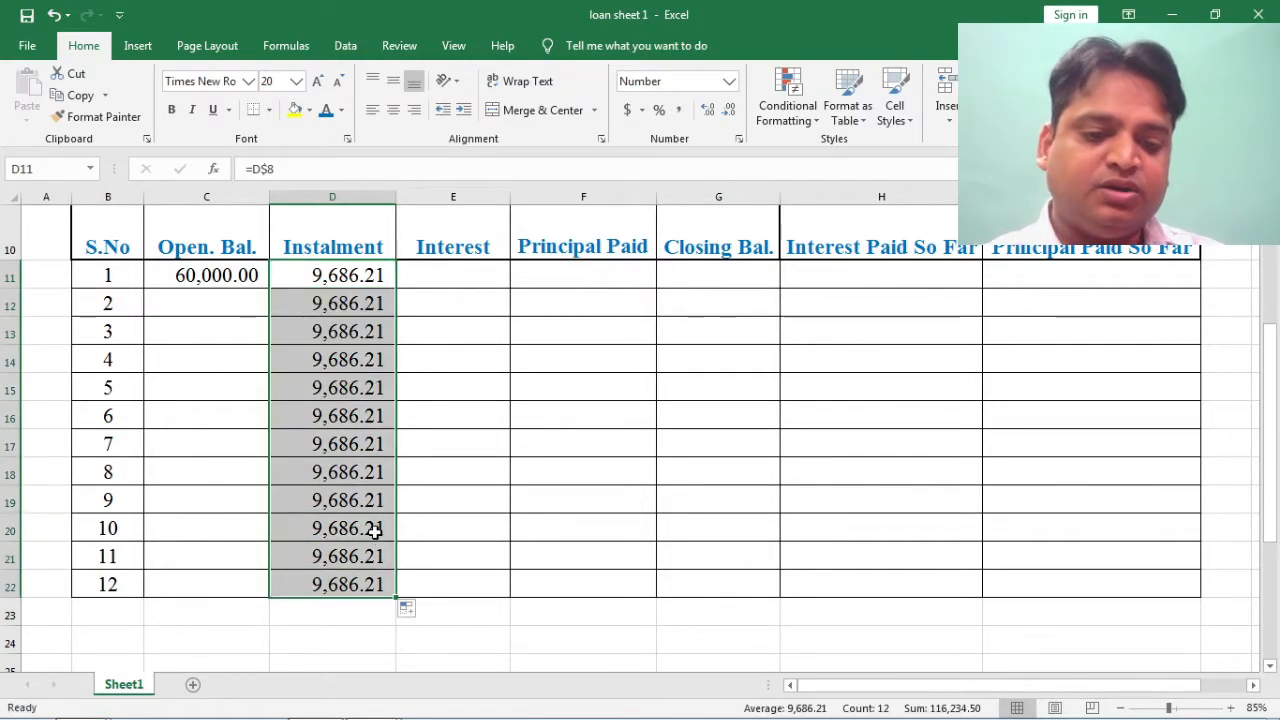
scroll(373, 531, "up", 2)
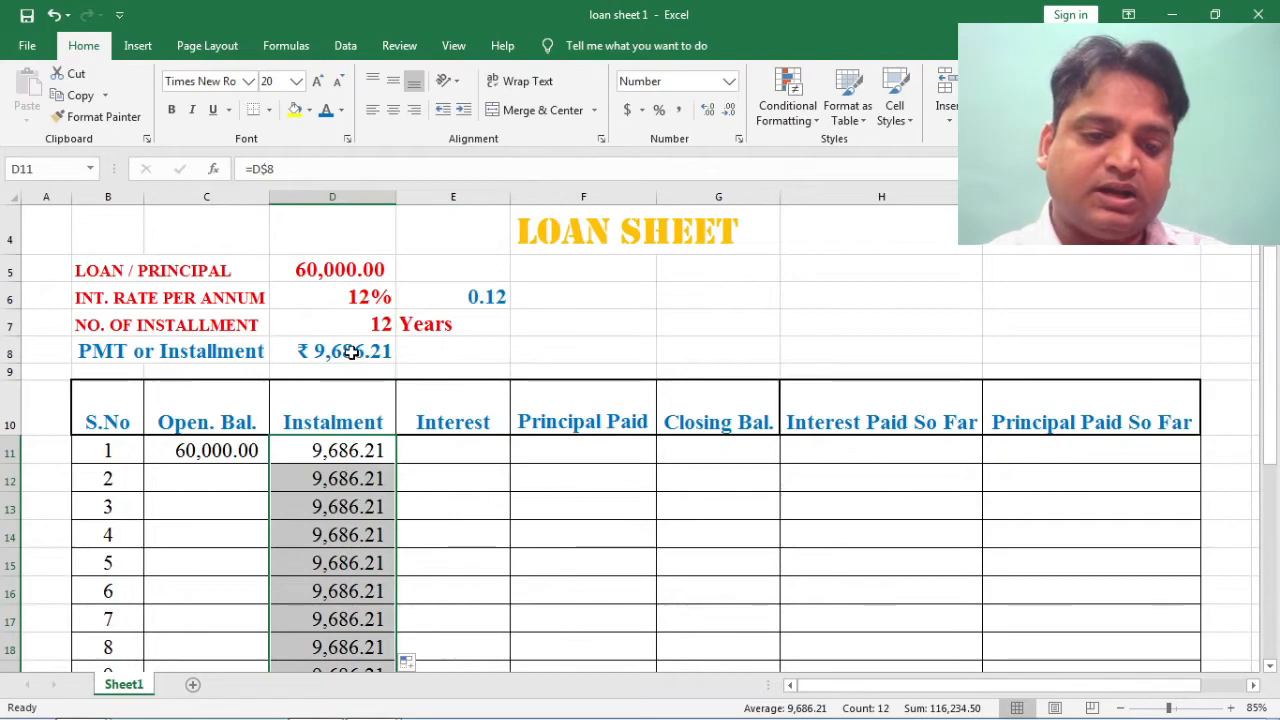
left_click(352, 352)
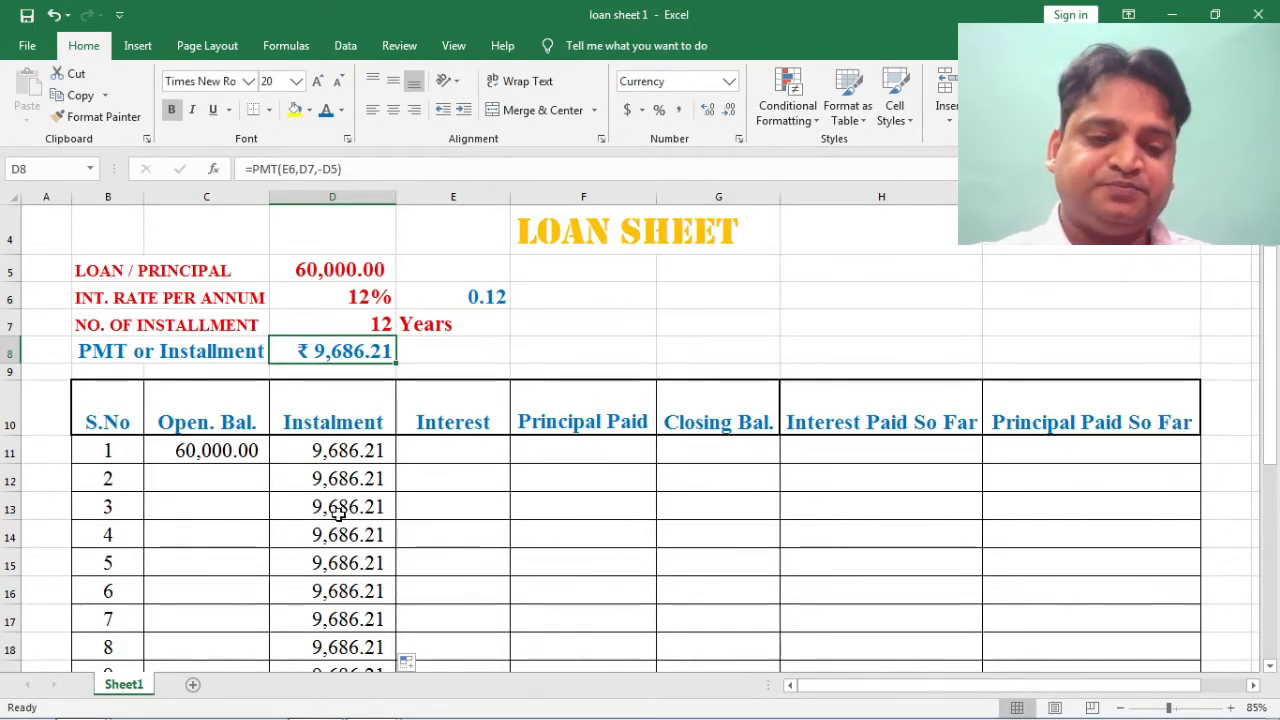
Step: Calculate the first interest amount in E11 from the opening balance and rate with the formula =C11*E6
left_click(443, 451)
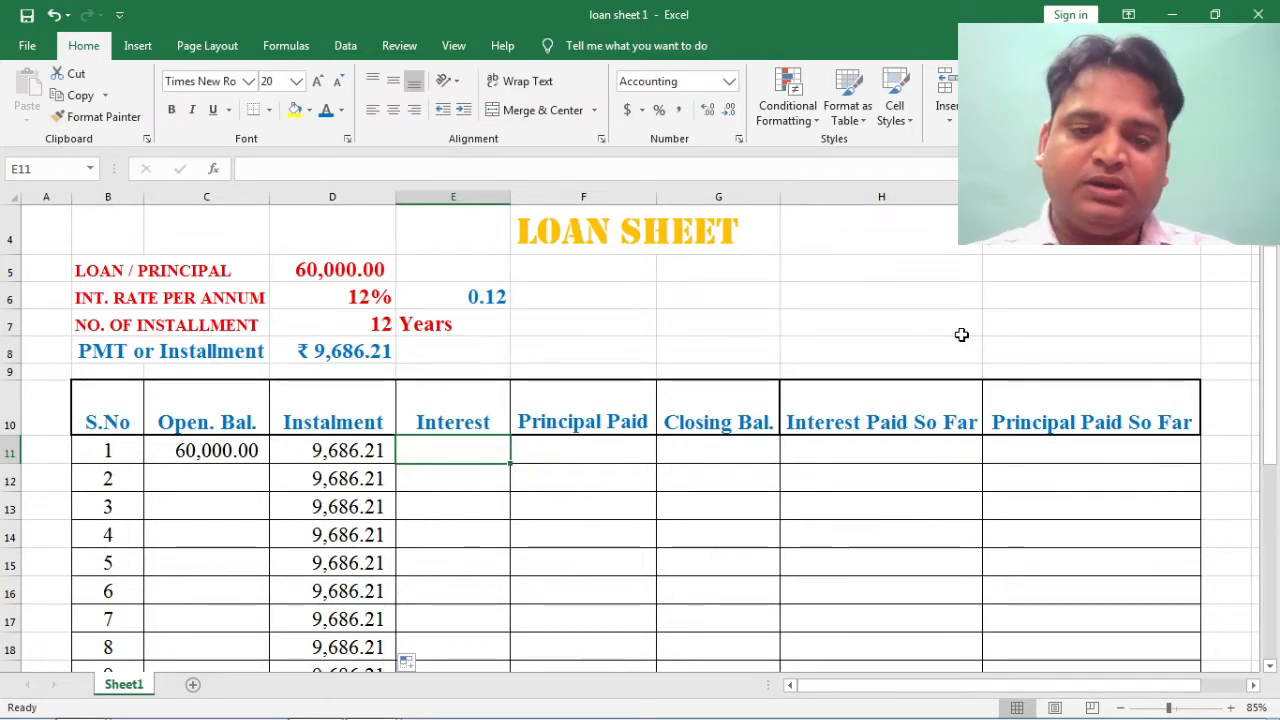
type("=")
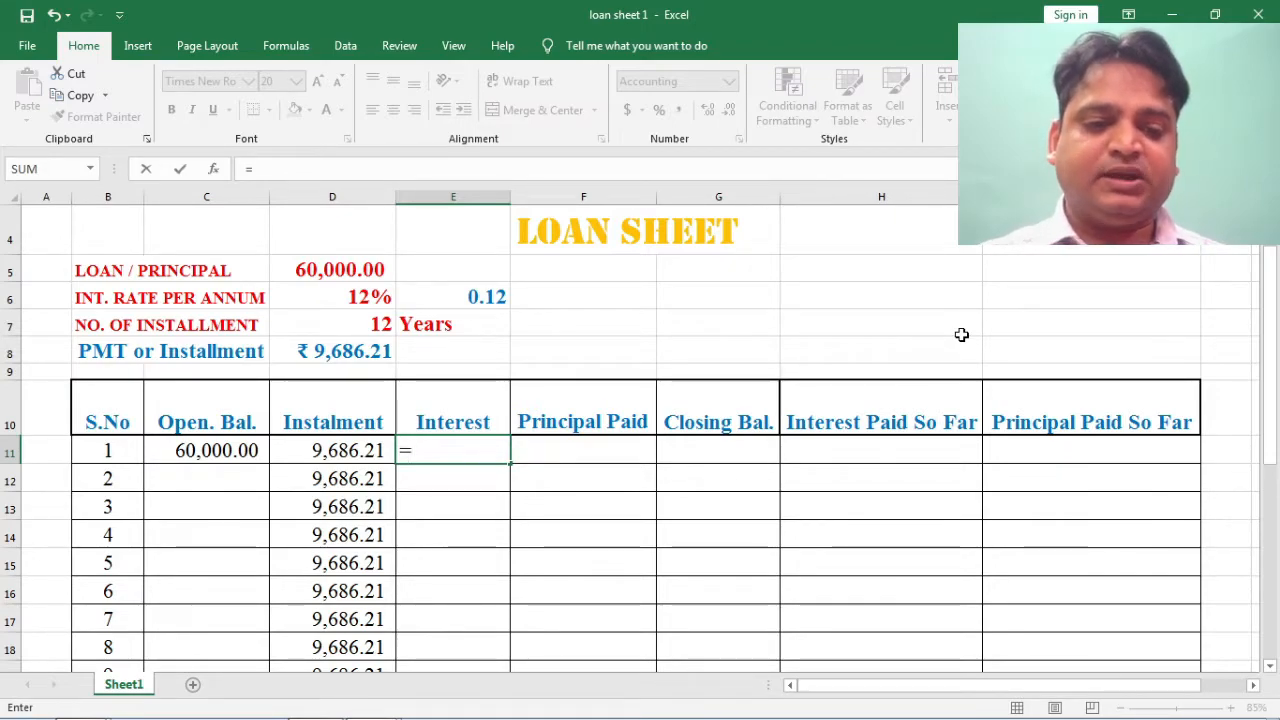
key("Left")
key("Left")
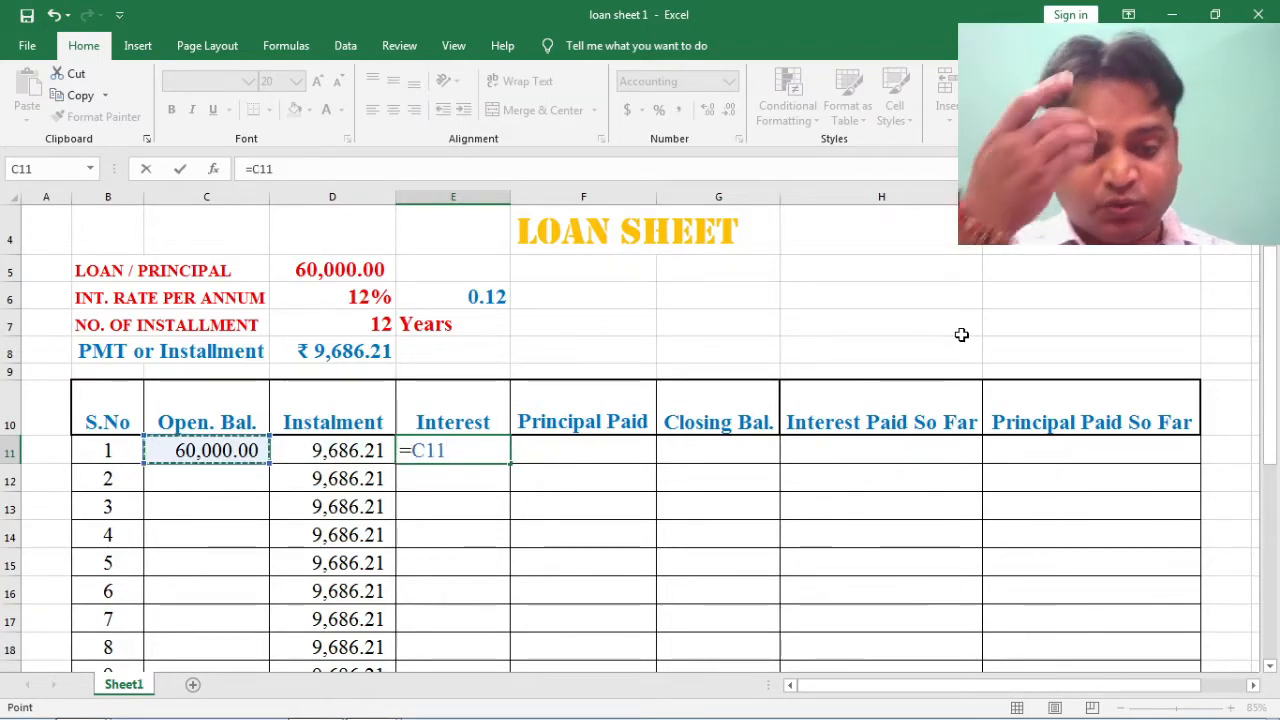
type("*")
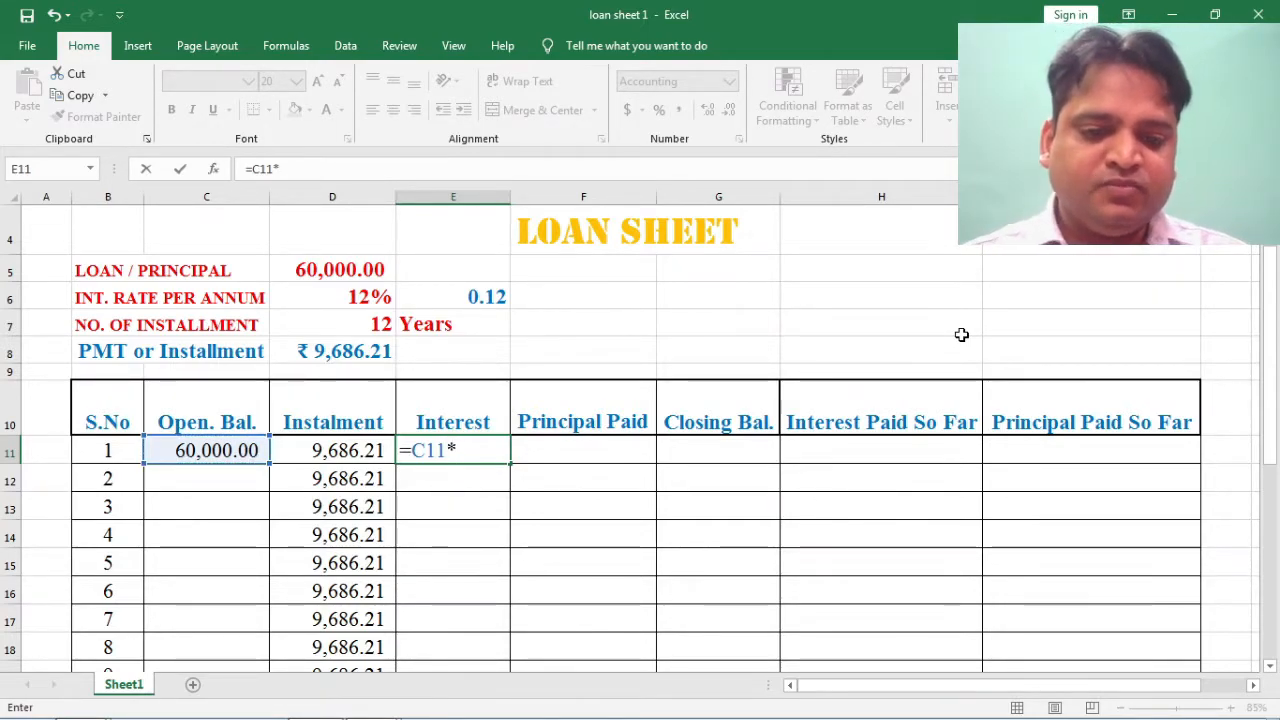
key("Up")
key("Up")
key("Up")
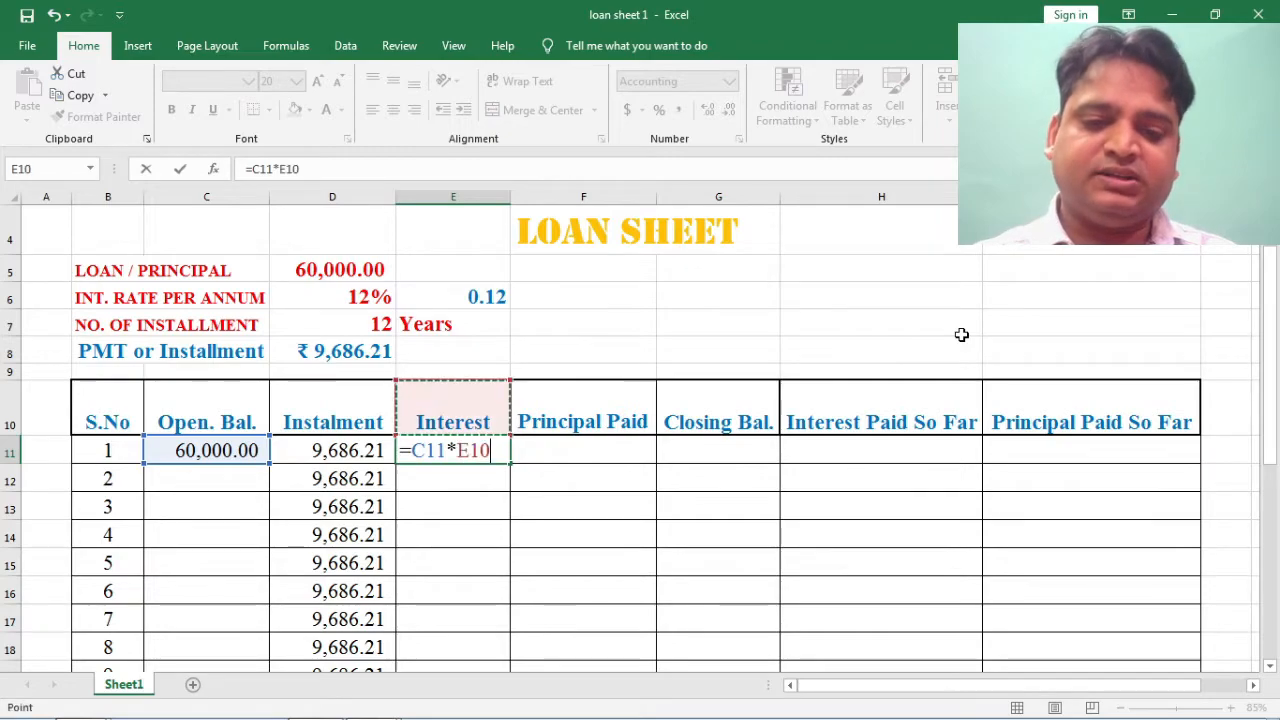
key("Up")
key("Up")
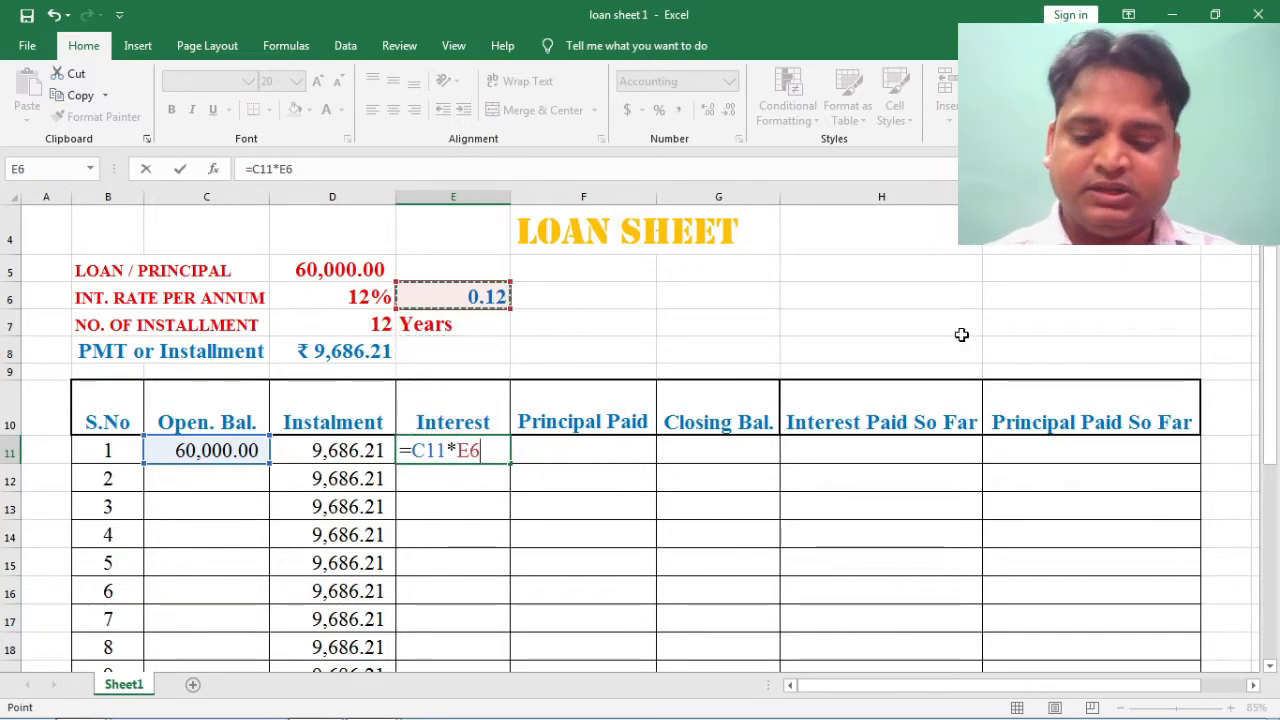
key("Return")
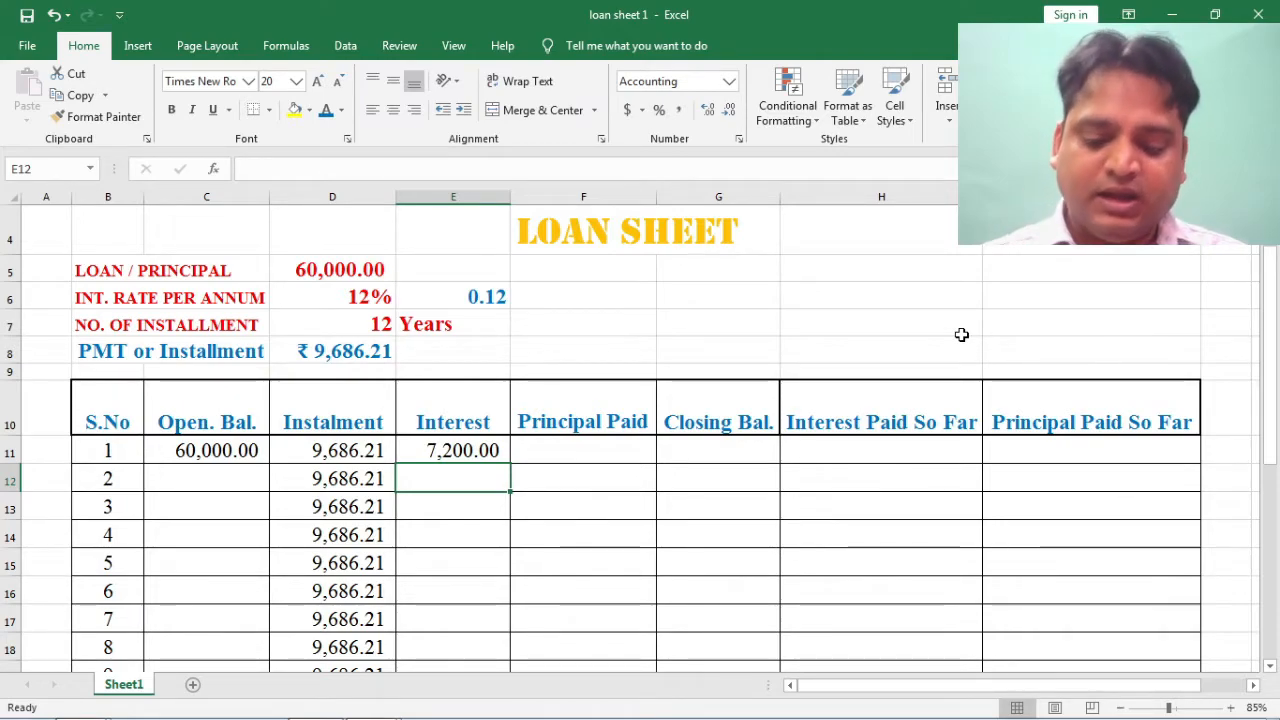
Step: Replace the first interest formula in E11 with =IPMT(E6,B11,D7,-D5), using the rate, period, number of instalments and negative loan amount
key("Up")
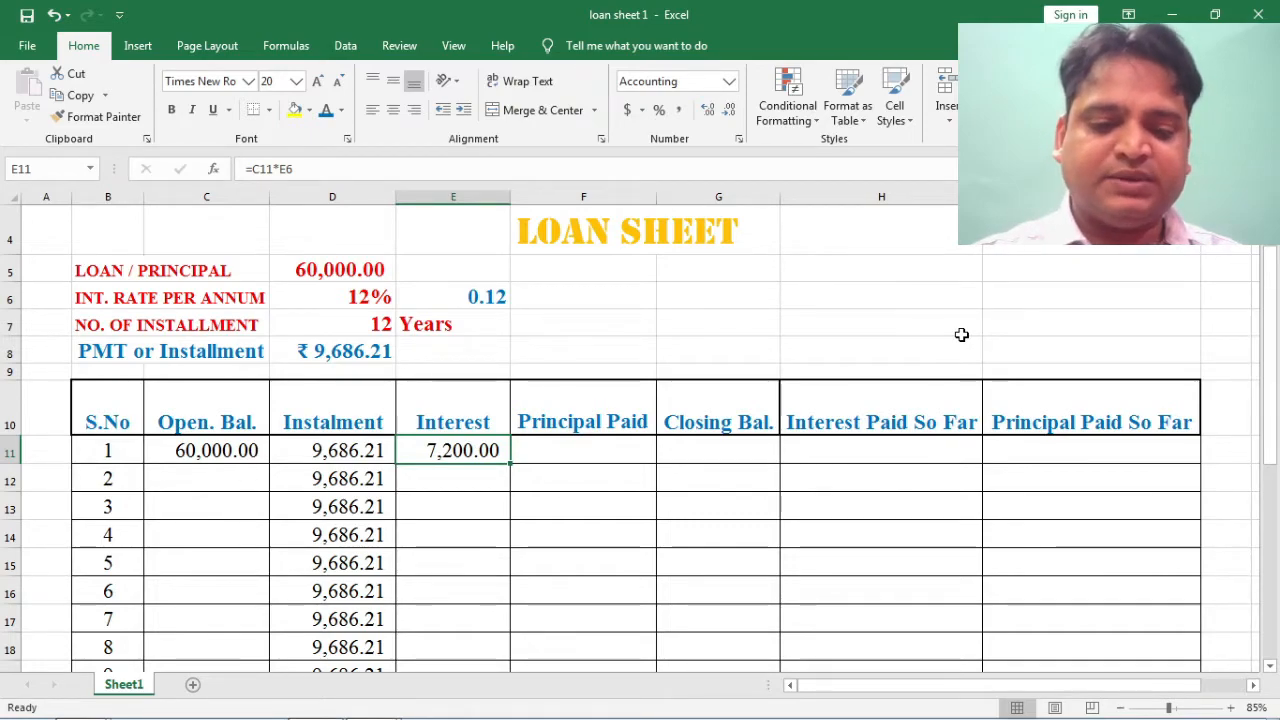
type("=")
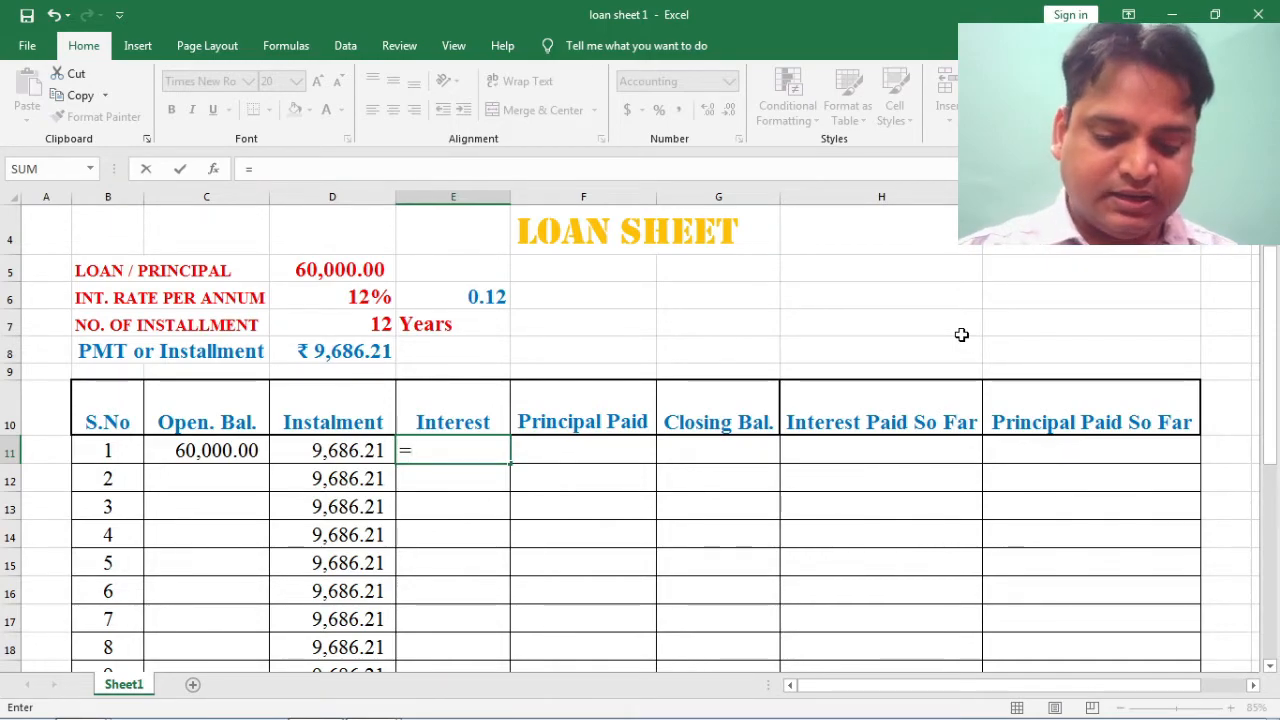
type("IPMT")
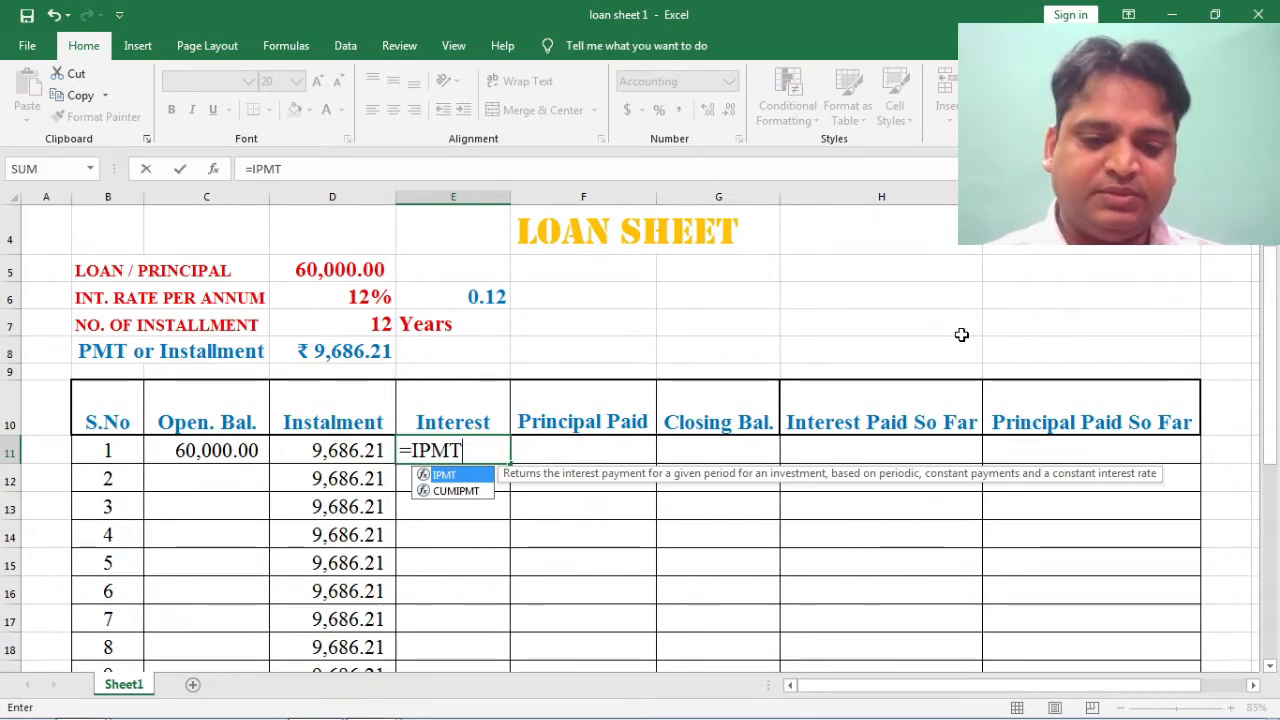
type("(")
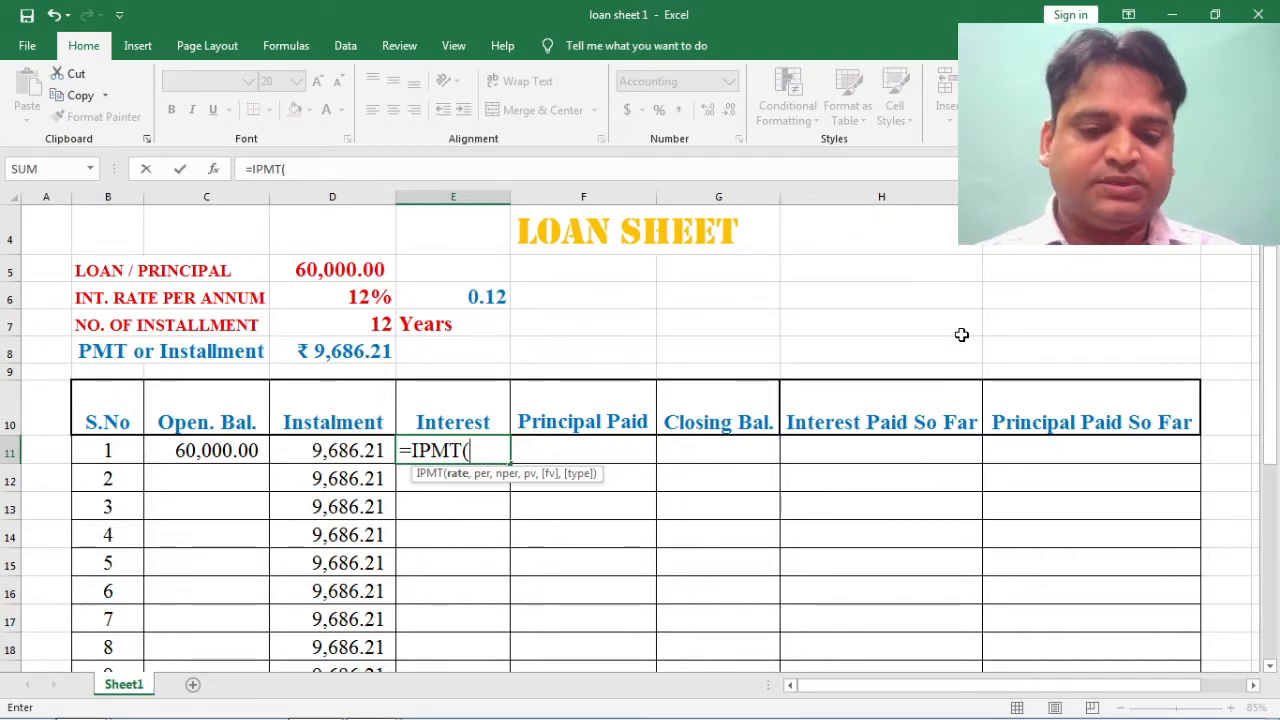
key("Up")
key("Up")
key("Up")
key("Up")
key("Up")
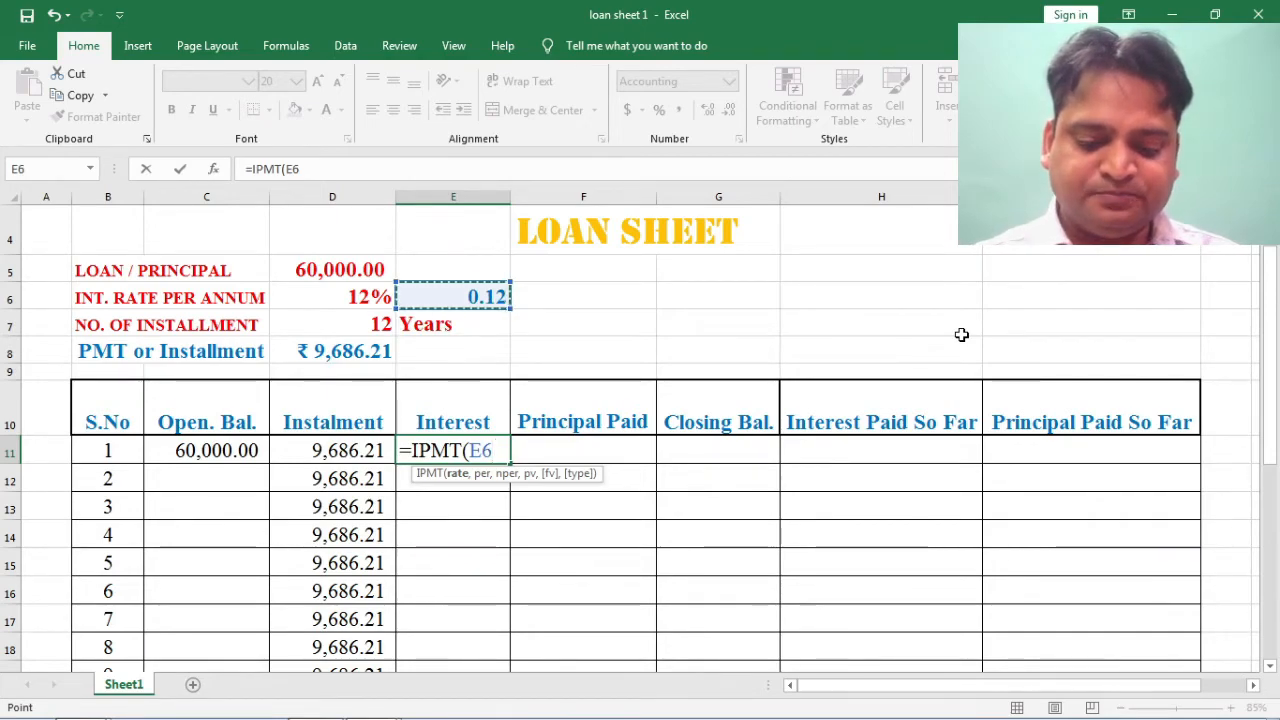
type(",")
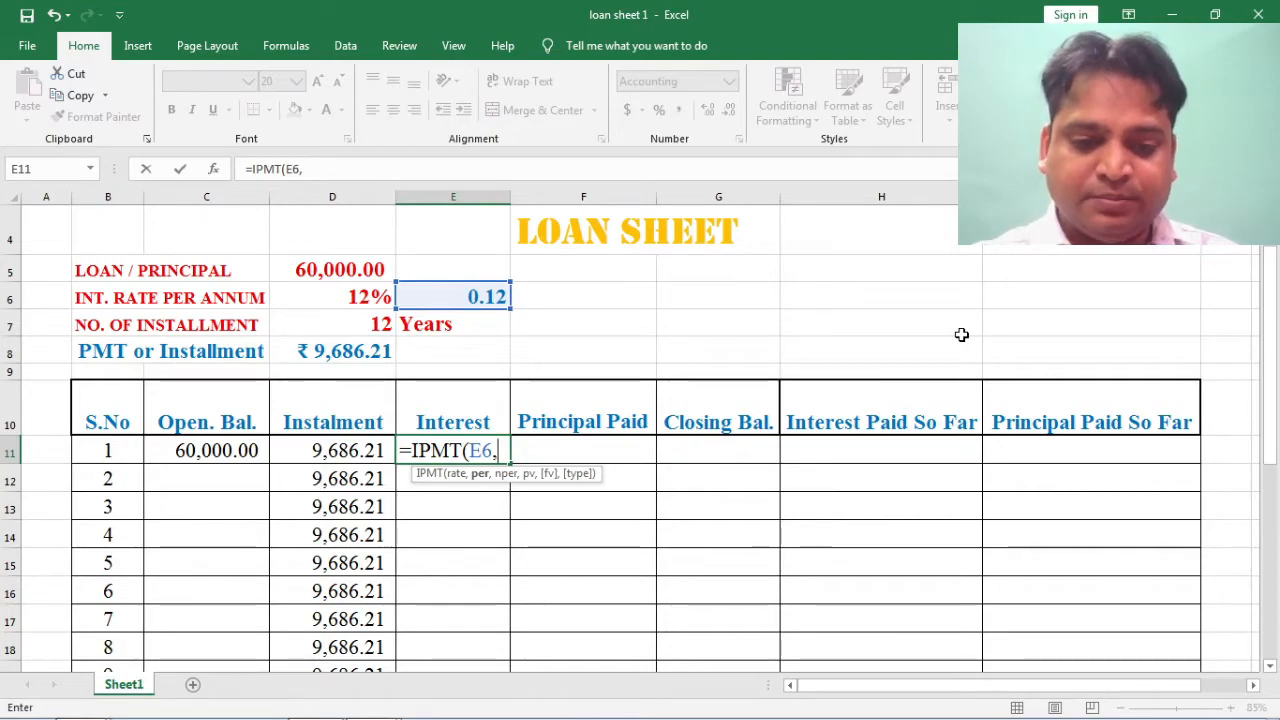
key("Left")
key("Left")
key("Left")
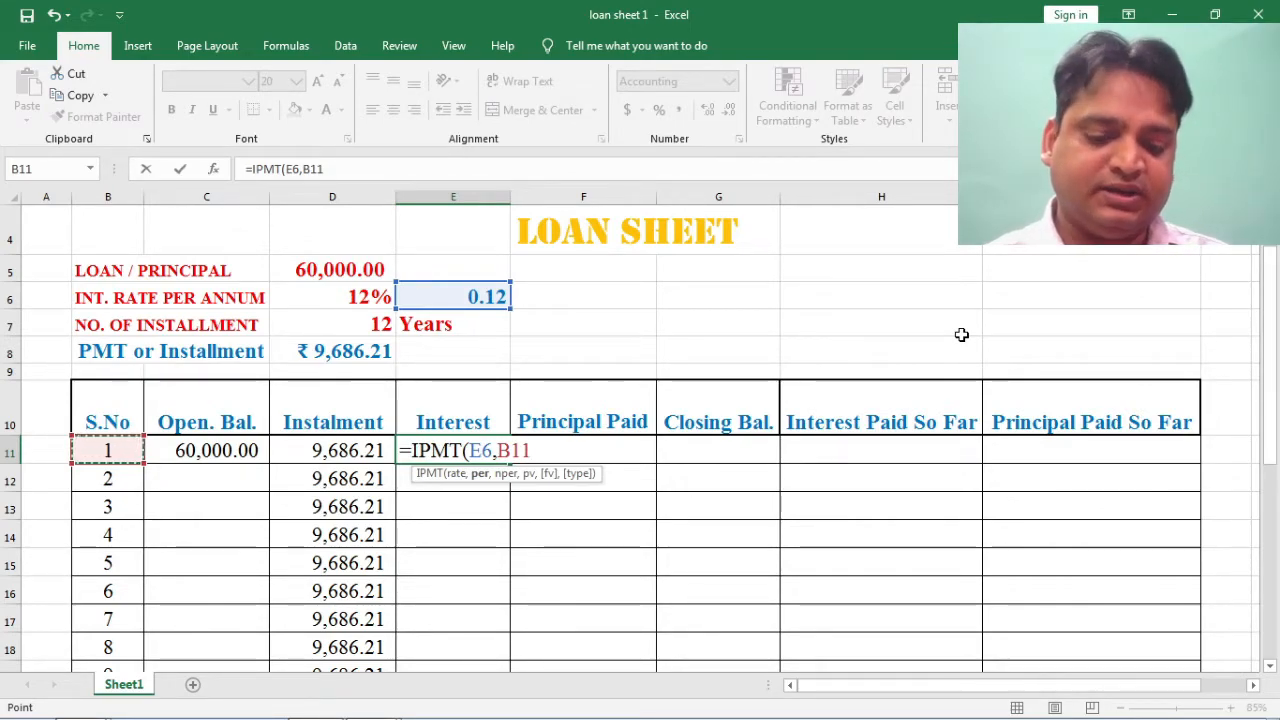
type(",")
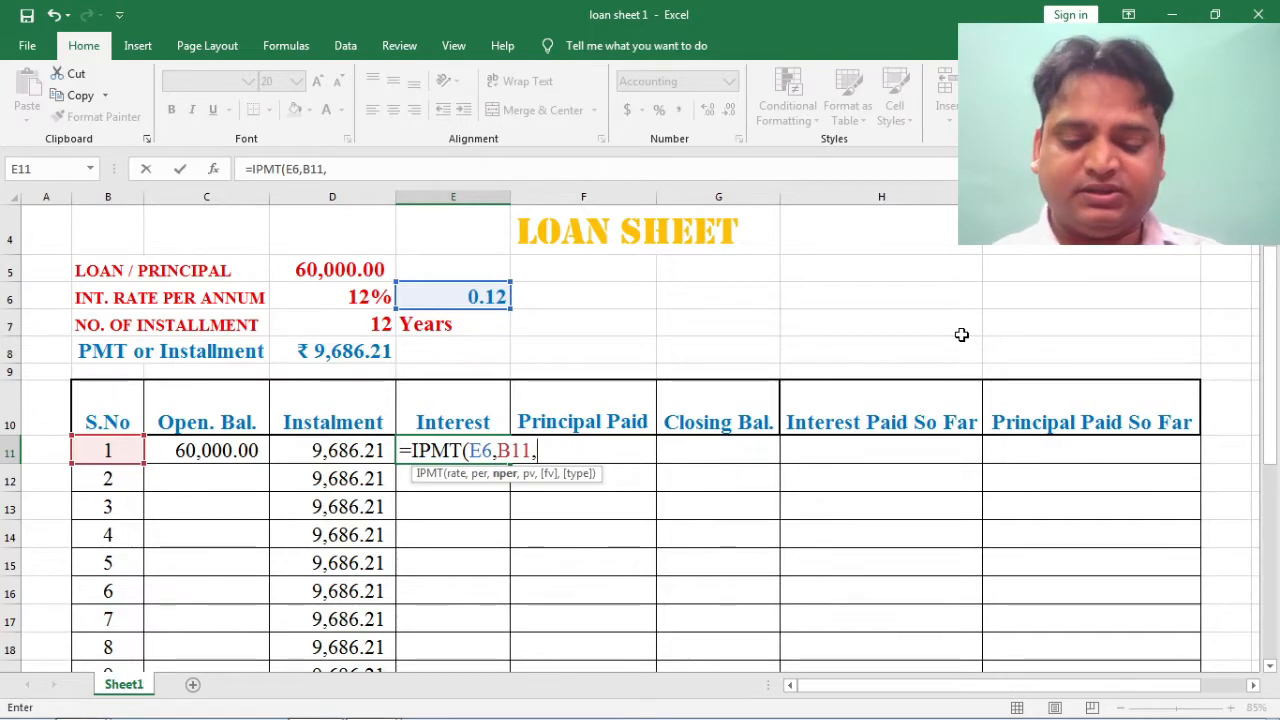
key("Up")
key("Up")
key("Up")
key("Up")
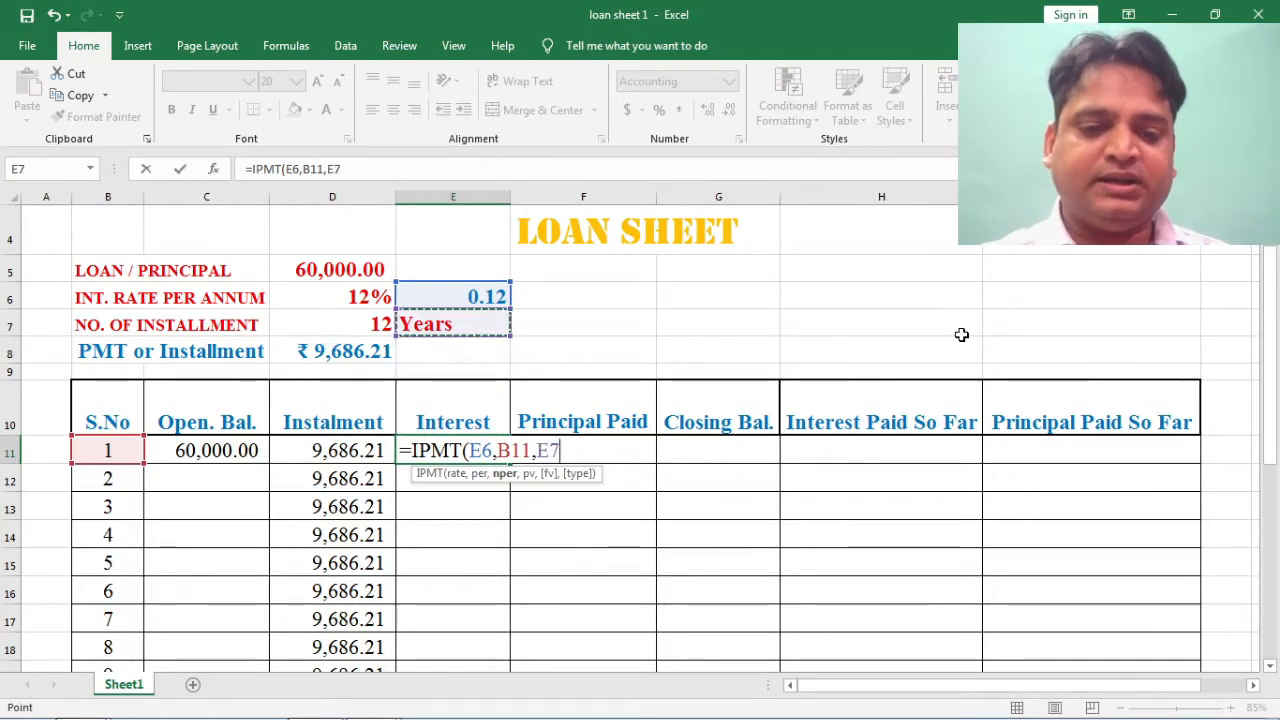
key("Left")
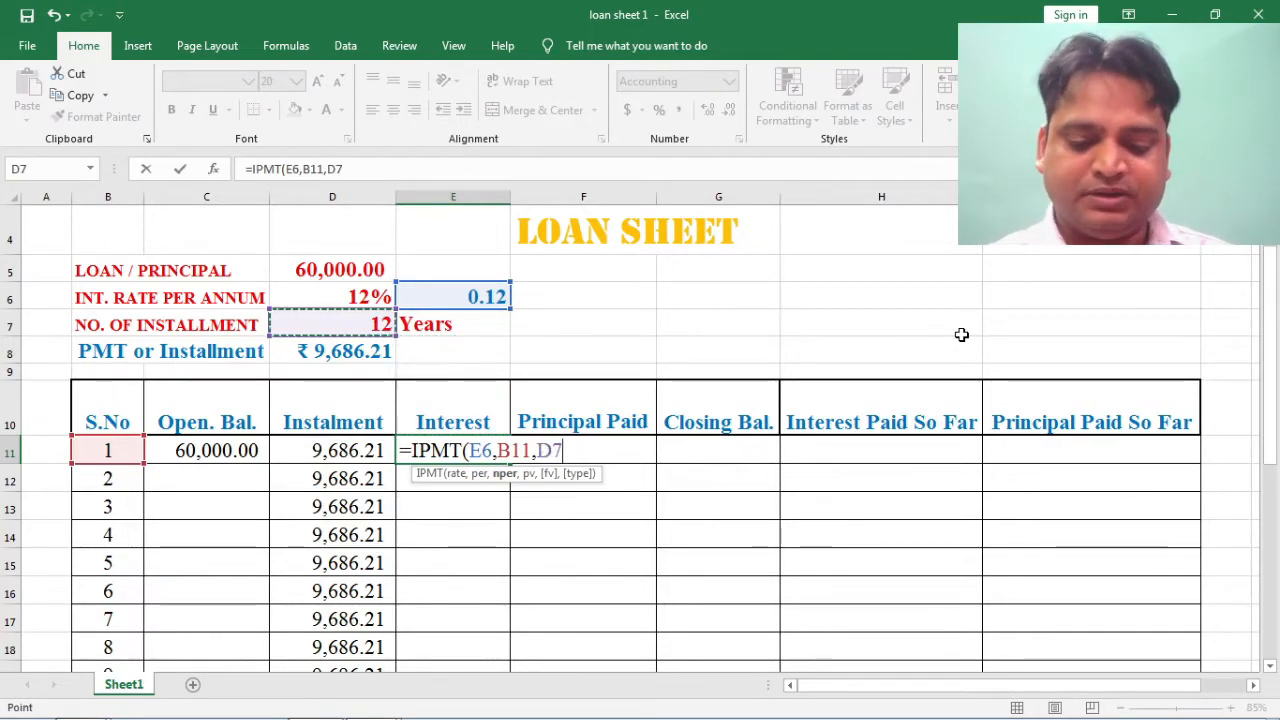
type(",")
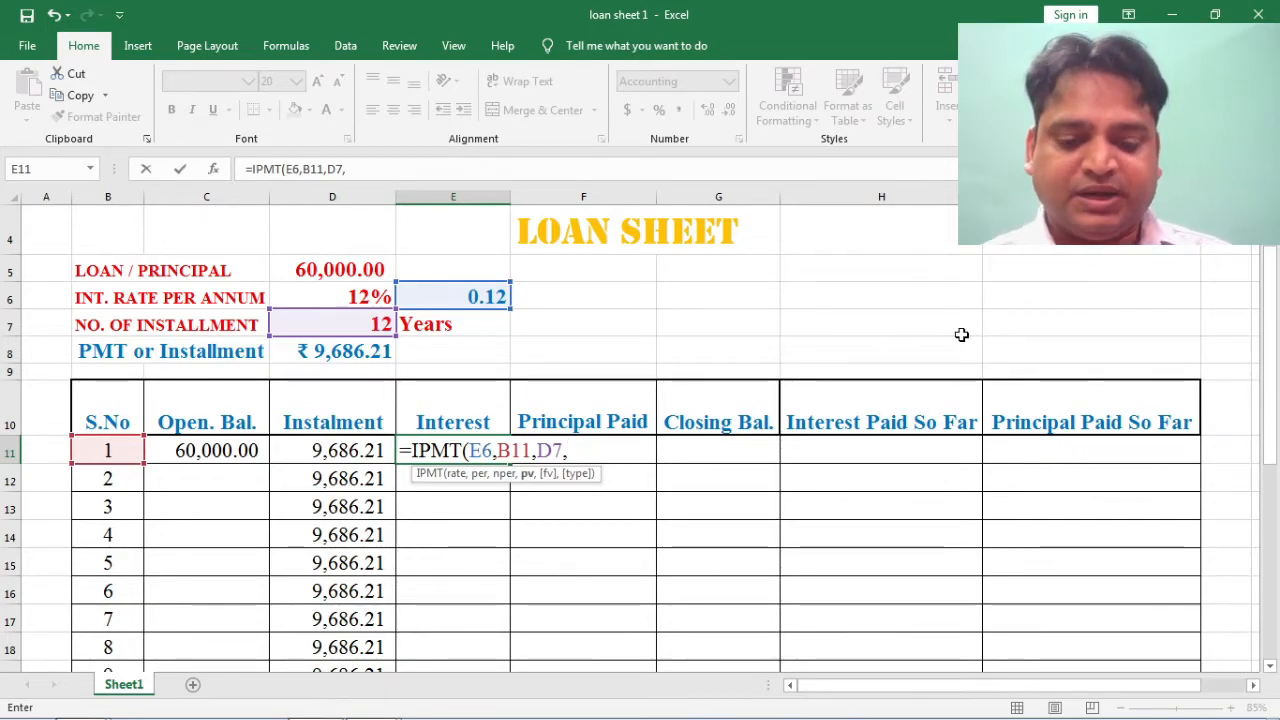
type("-")
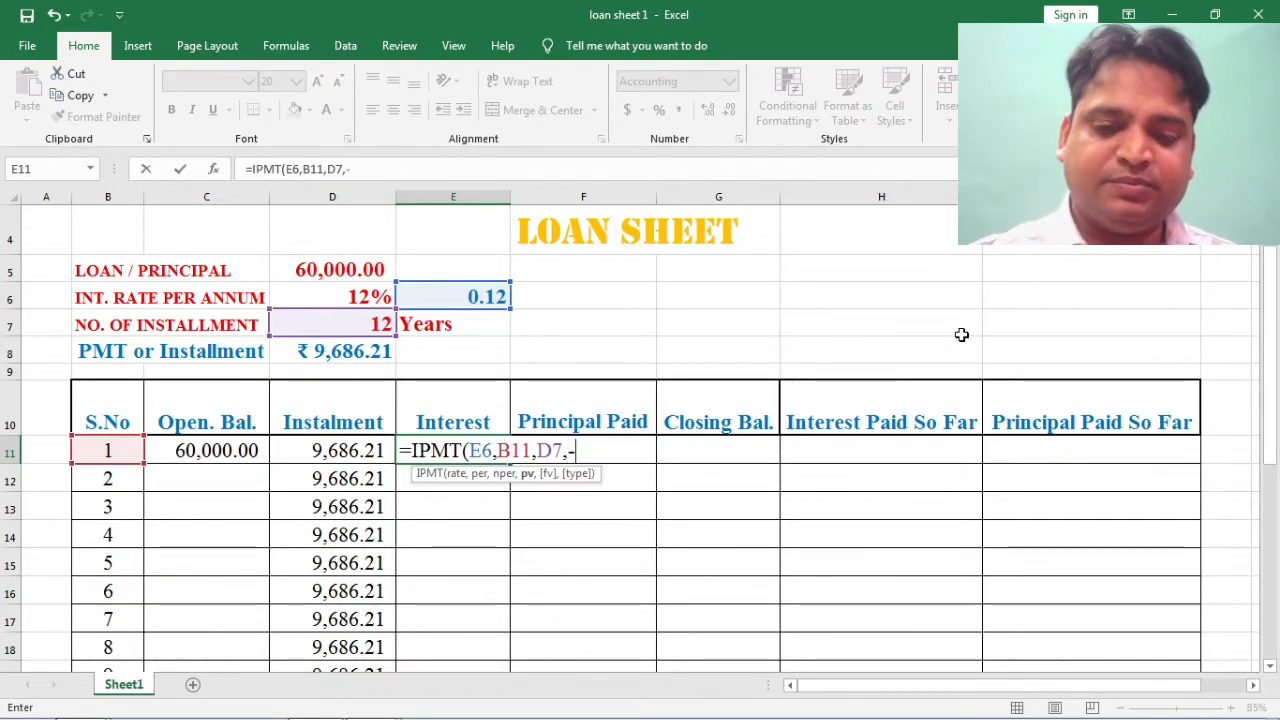
key("Up")
key("Up")
key("Up")
key("Up")
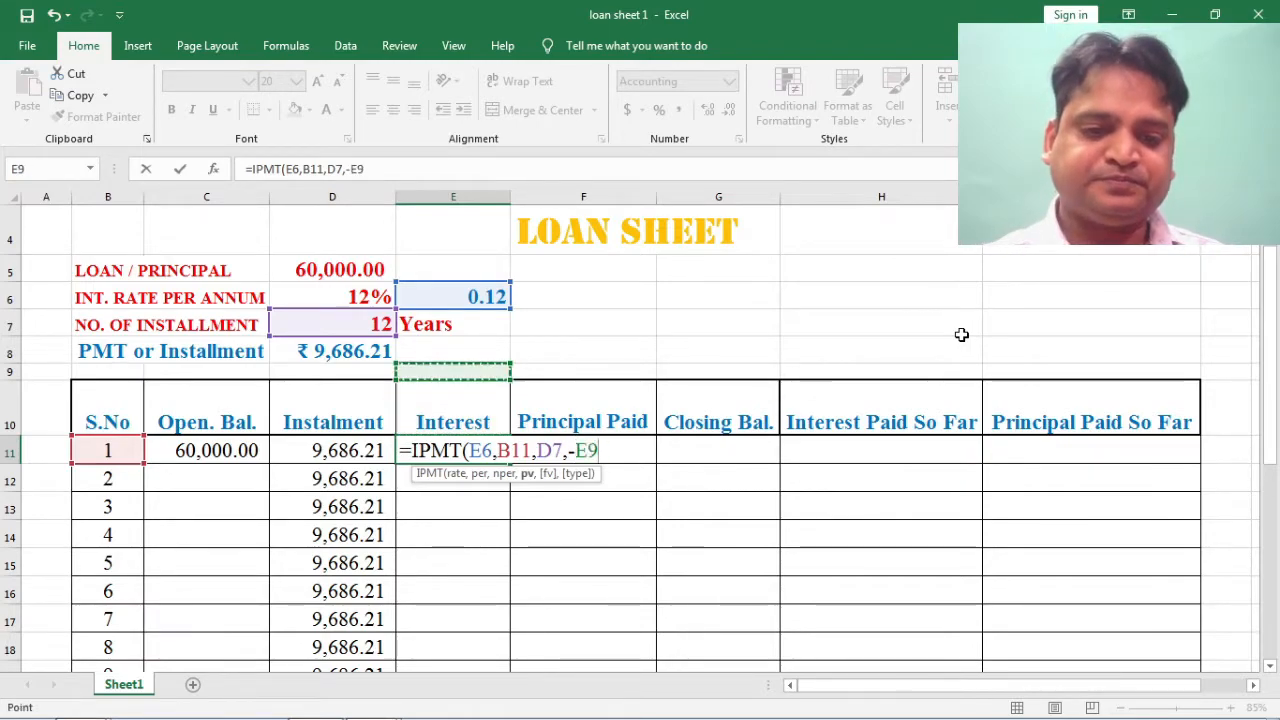
key("Up")
key("Up")
key("Left")
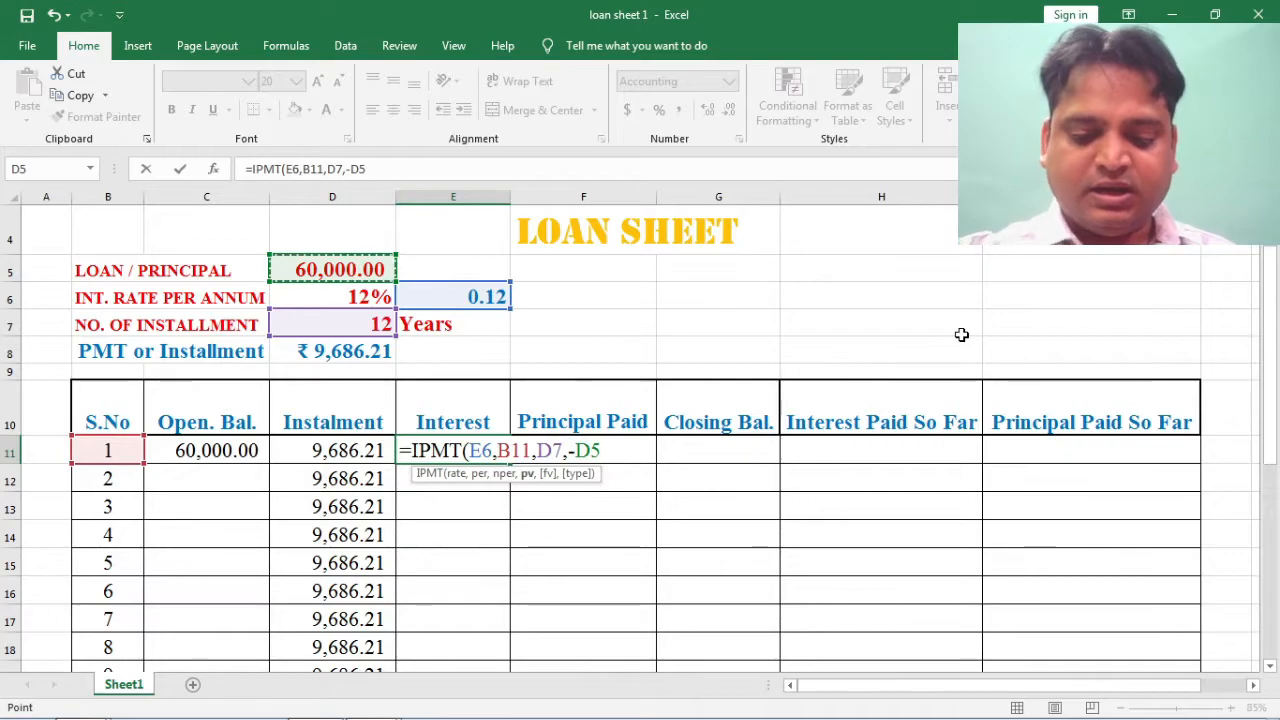
type(")")
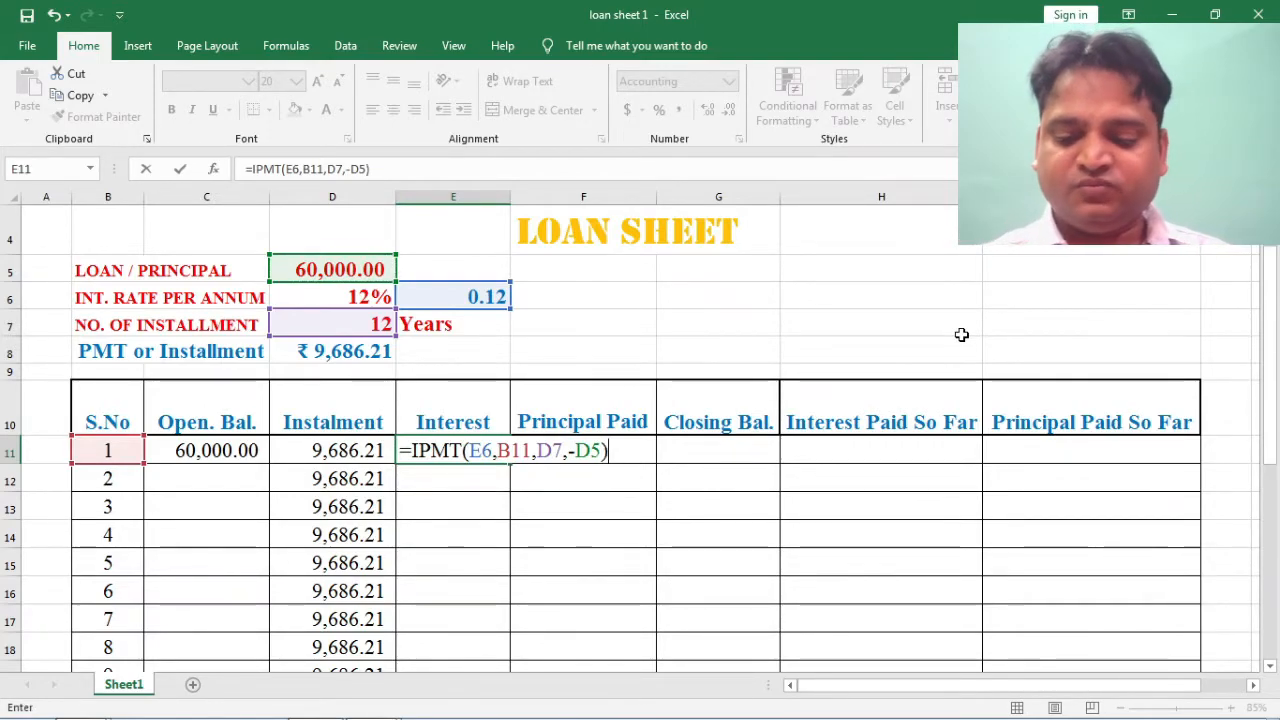
key("Return")
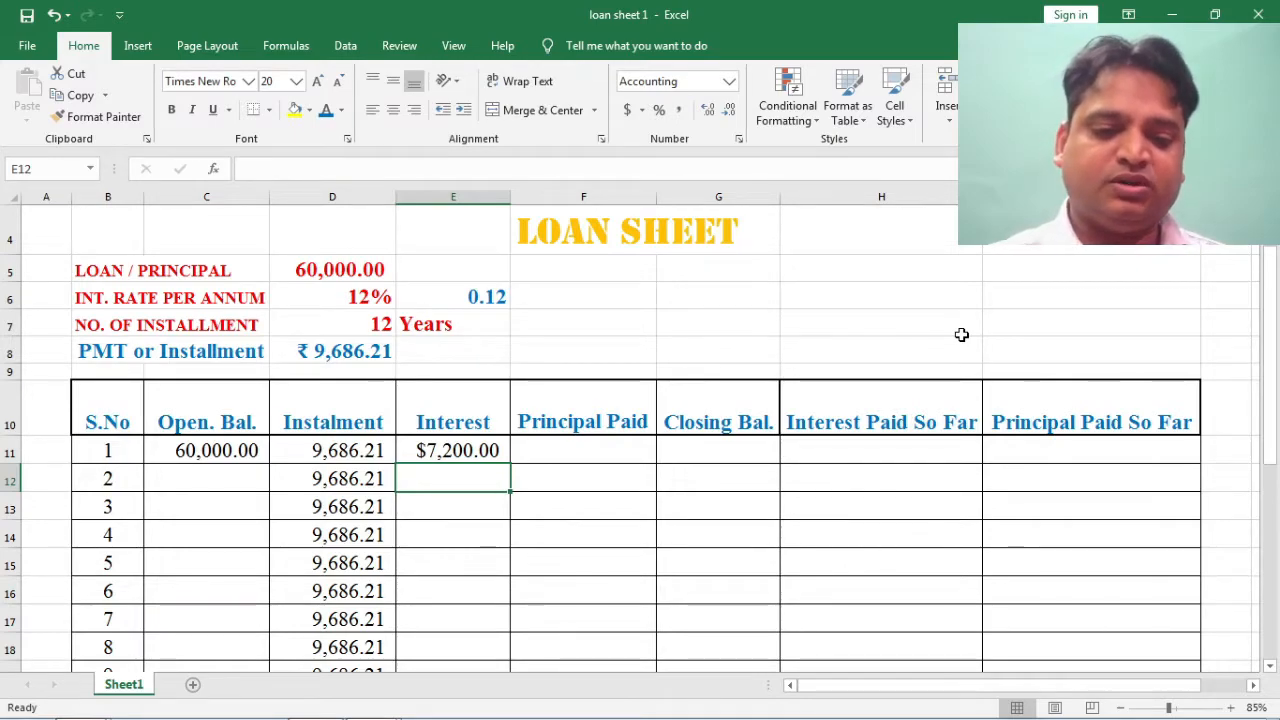
Step: Change the number format of the first interest amount in E11 to General
key("Up")
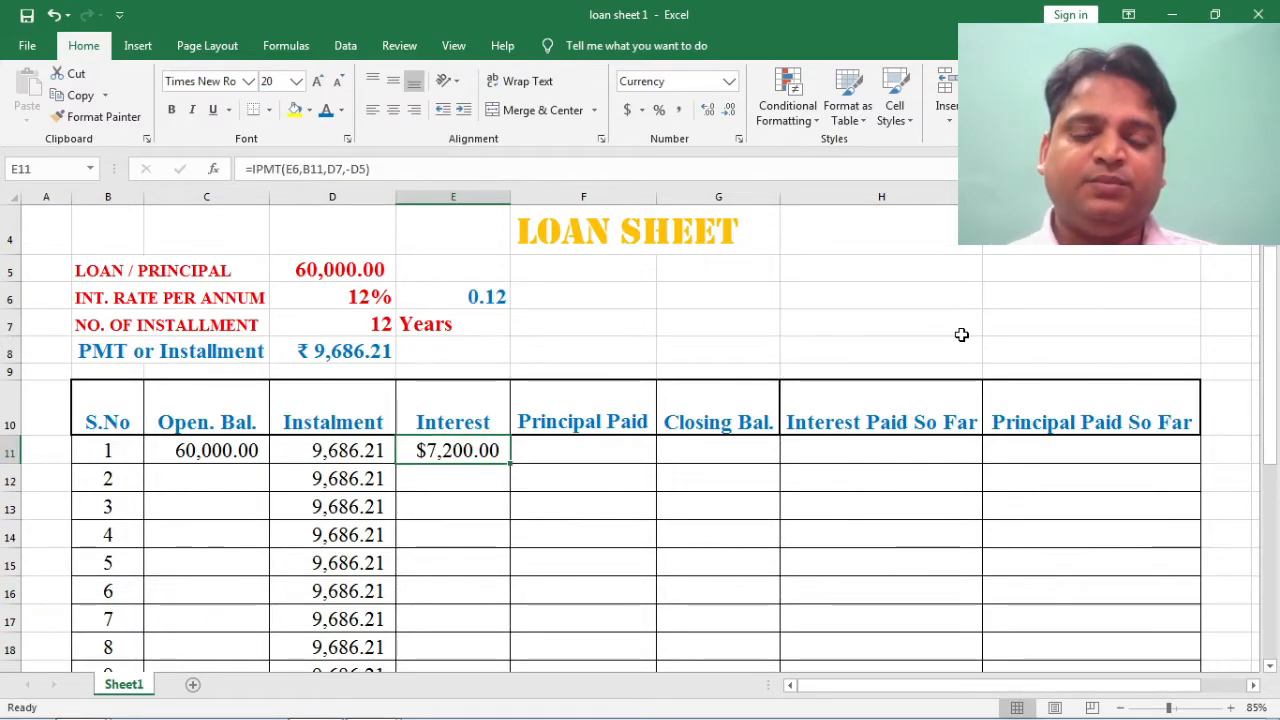
left_click(731, 89)
left_click(700, 114)
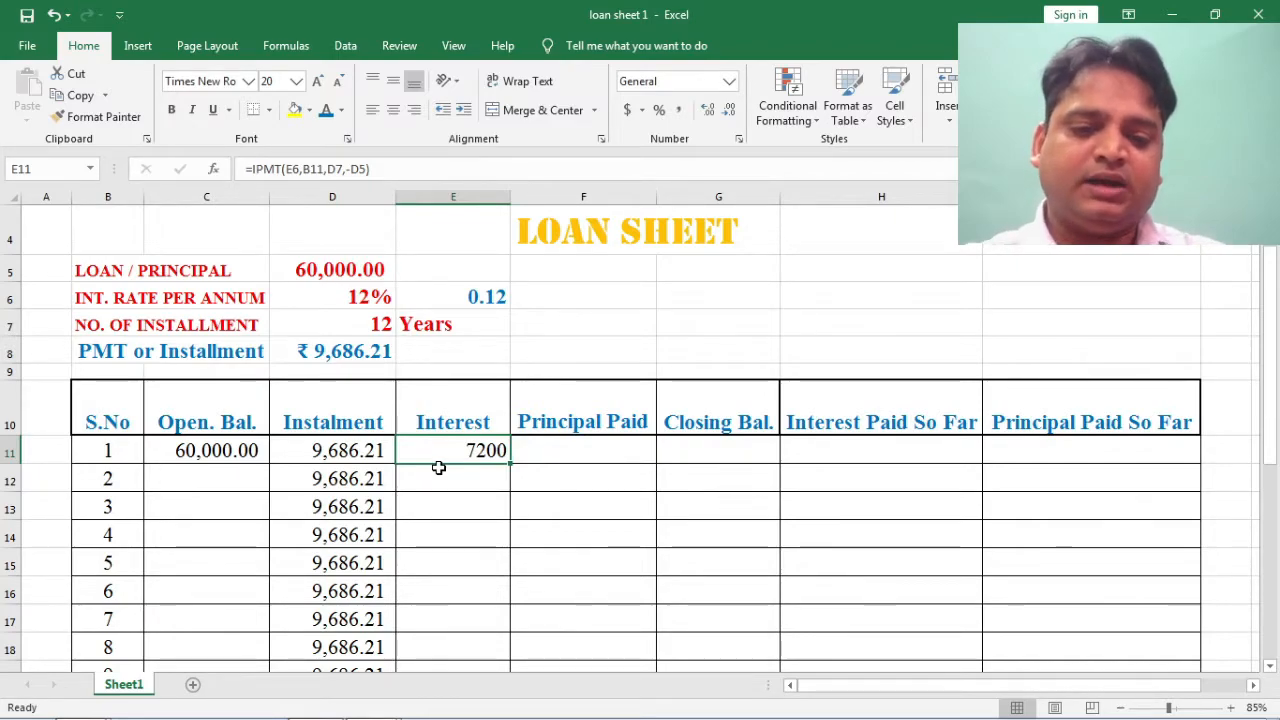
Step: Calculate the first principal paid amount in F11 with the formula =PPMT(E6,B11,D7,-D5)
left_click(582, 455)
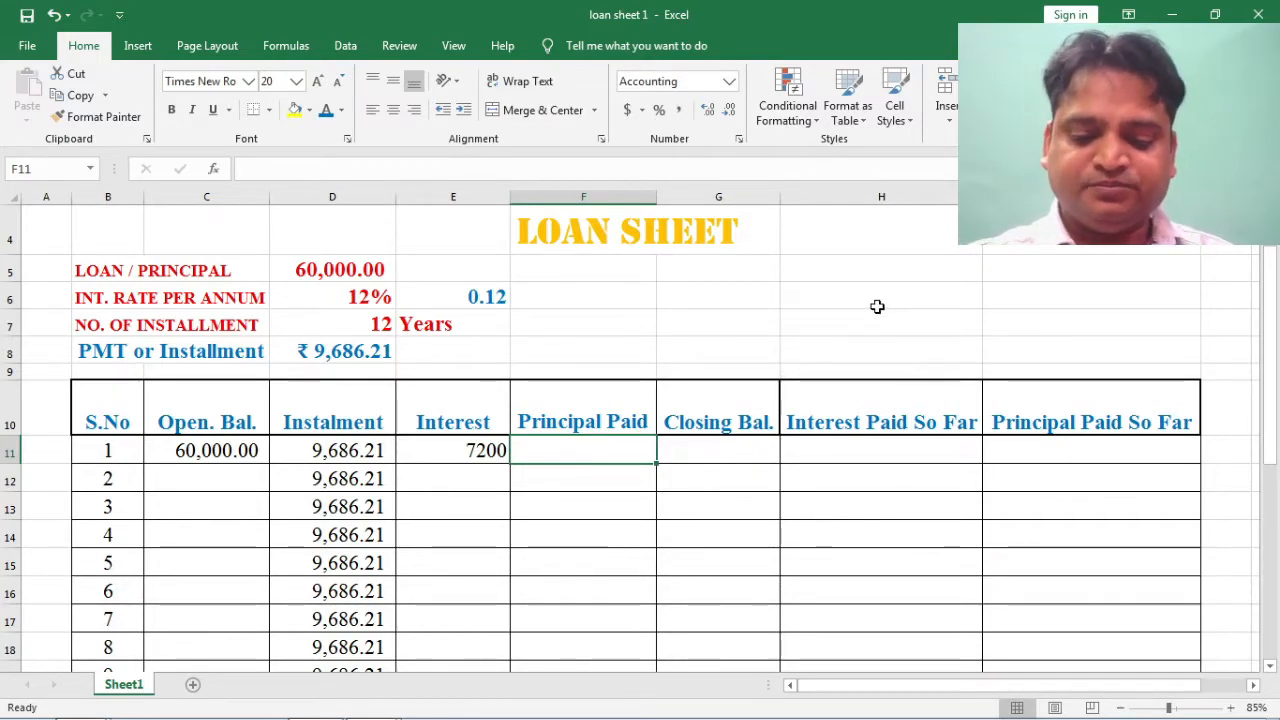
type("=")
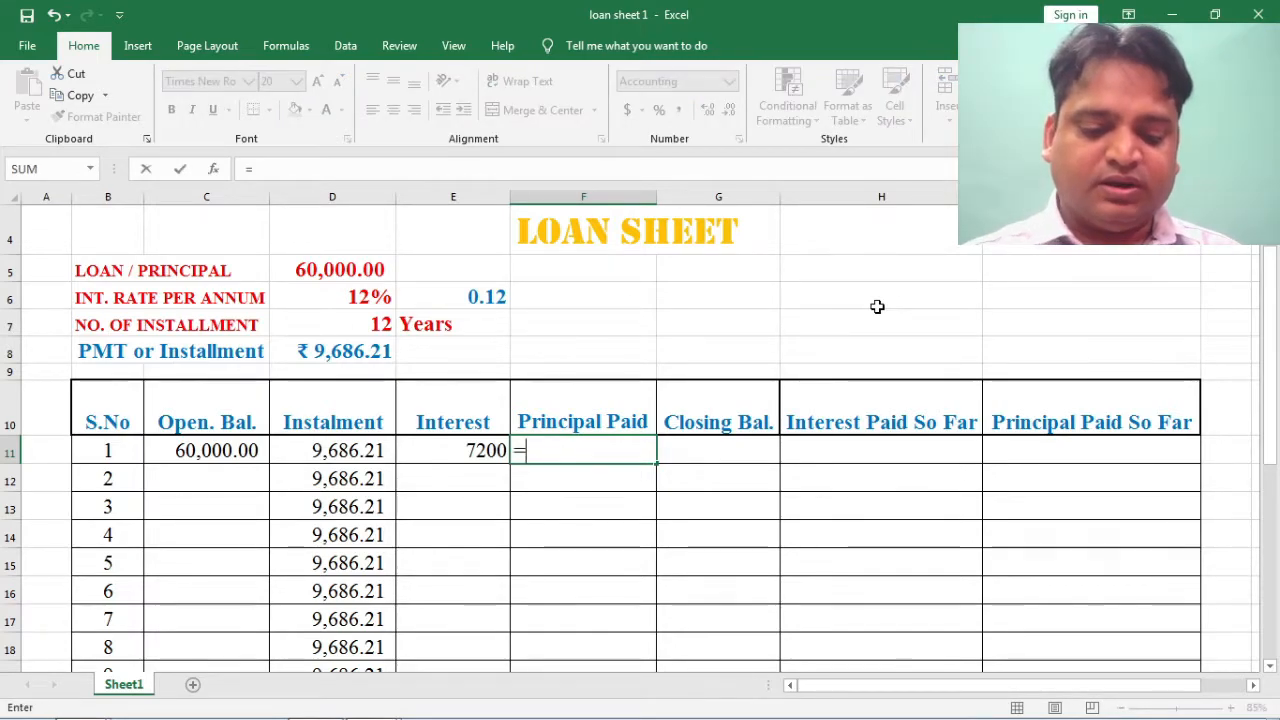
type("PPMT")
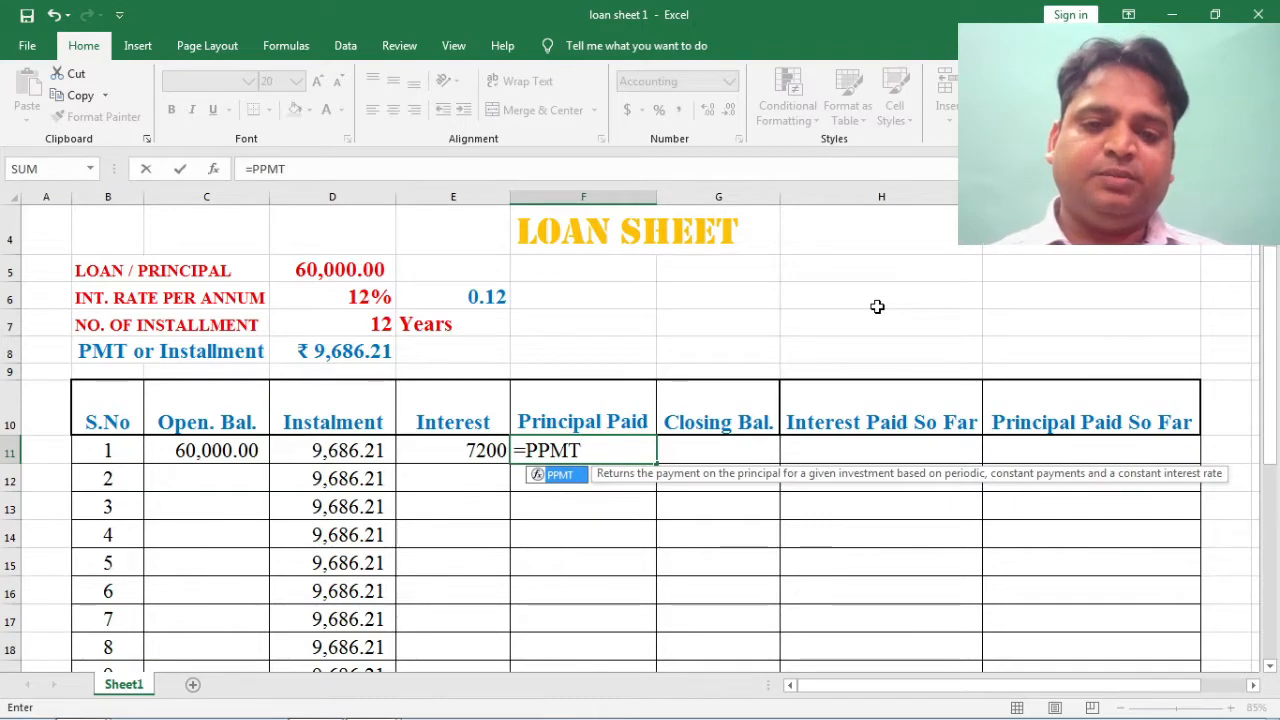
type("(")
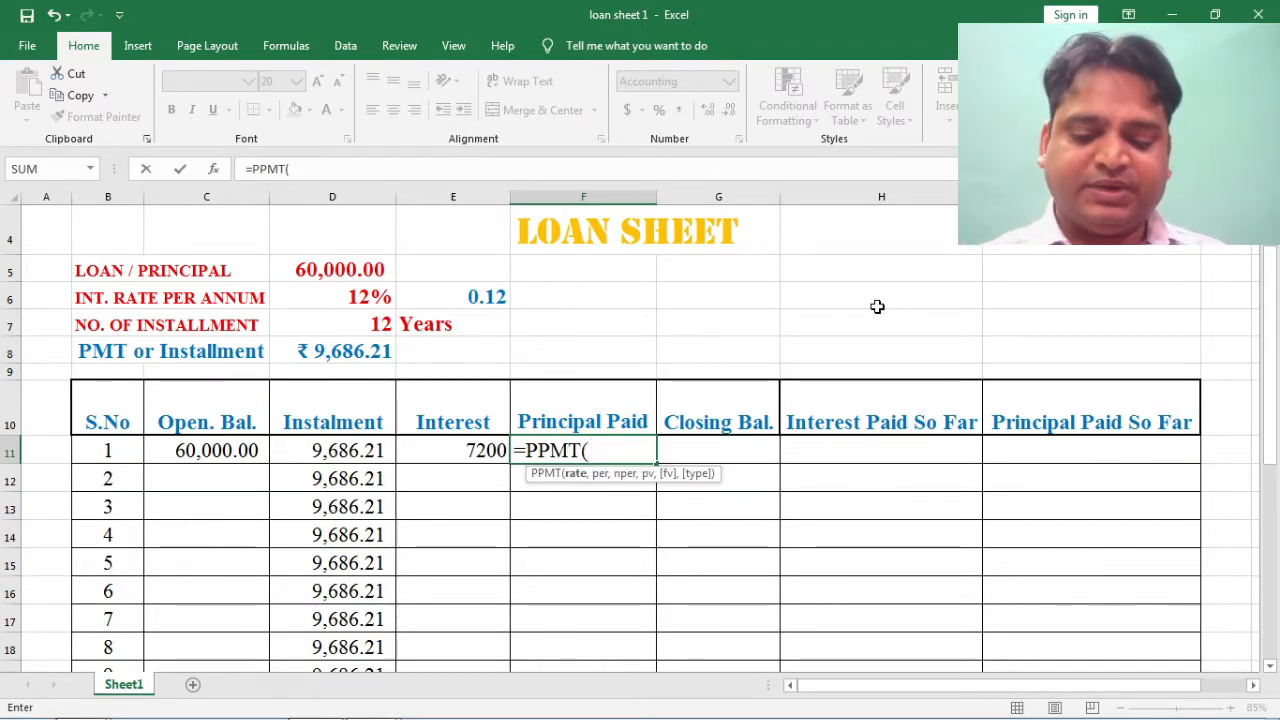
key("Up")
key("Up")
key("Up")
key("Up")
key("Up")
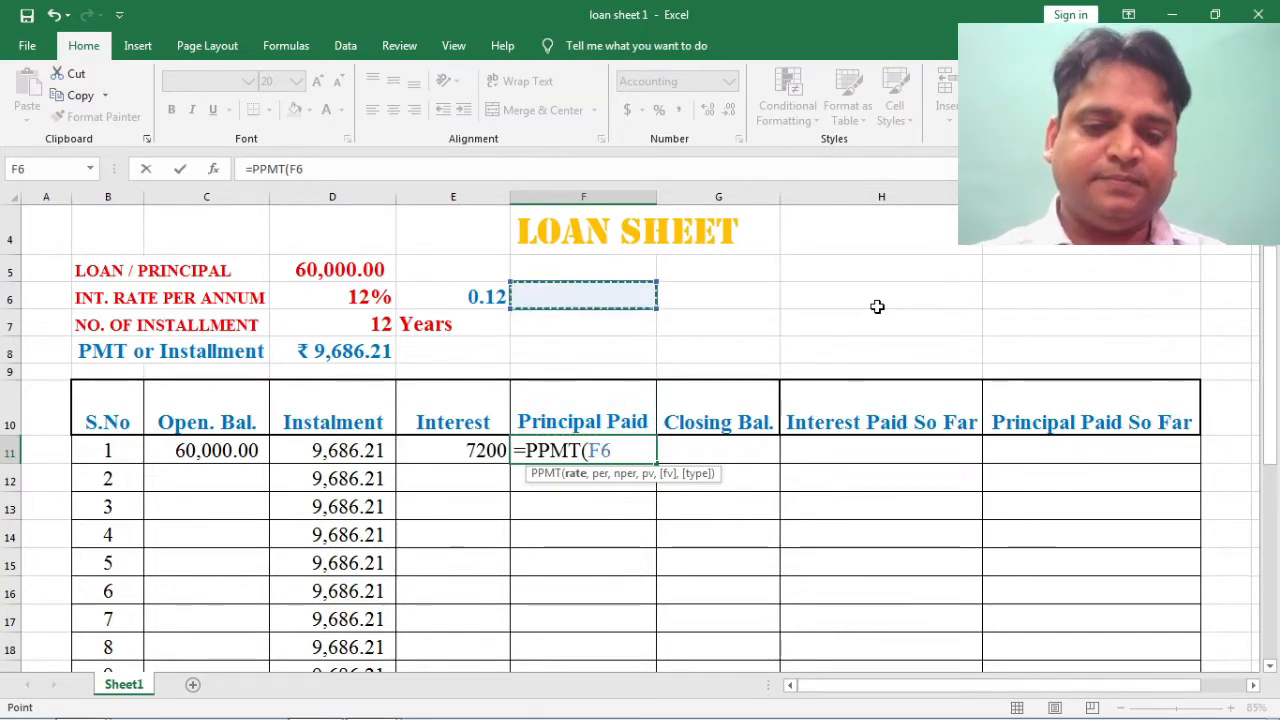
key("Left")
type(",")
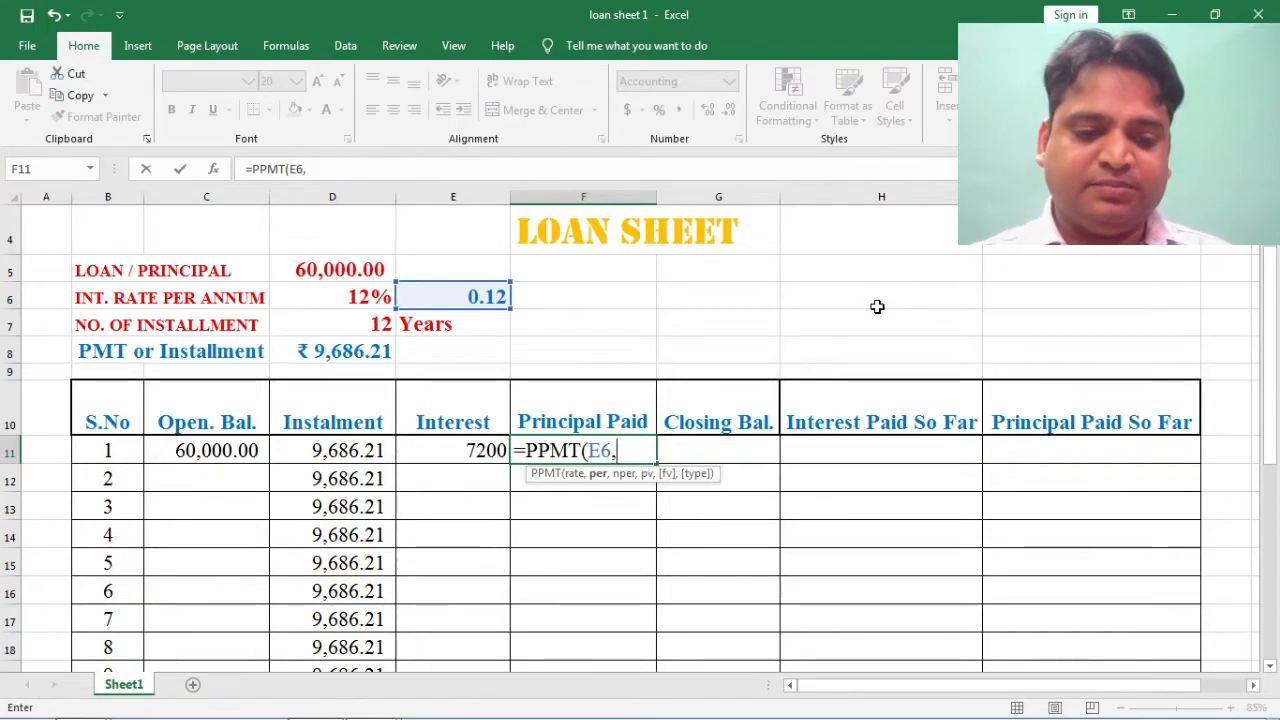
key("Left")
key("Left")
key("Left")
key("Left")
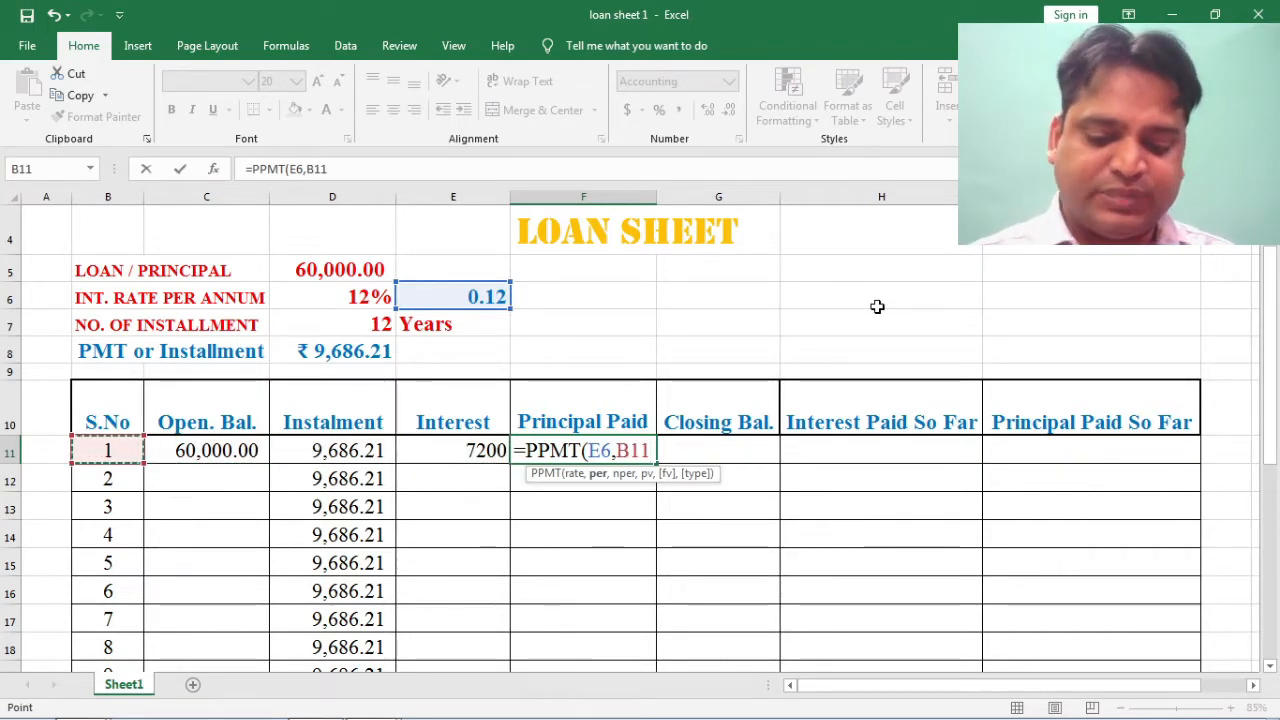
type(",")
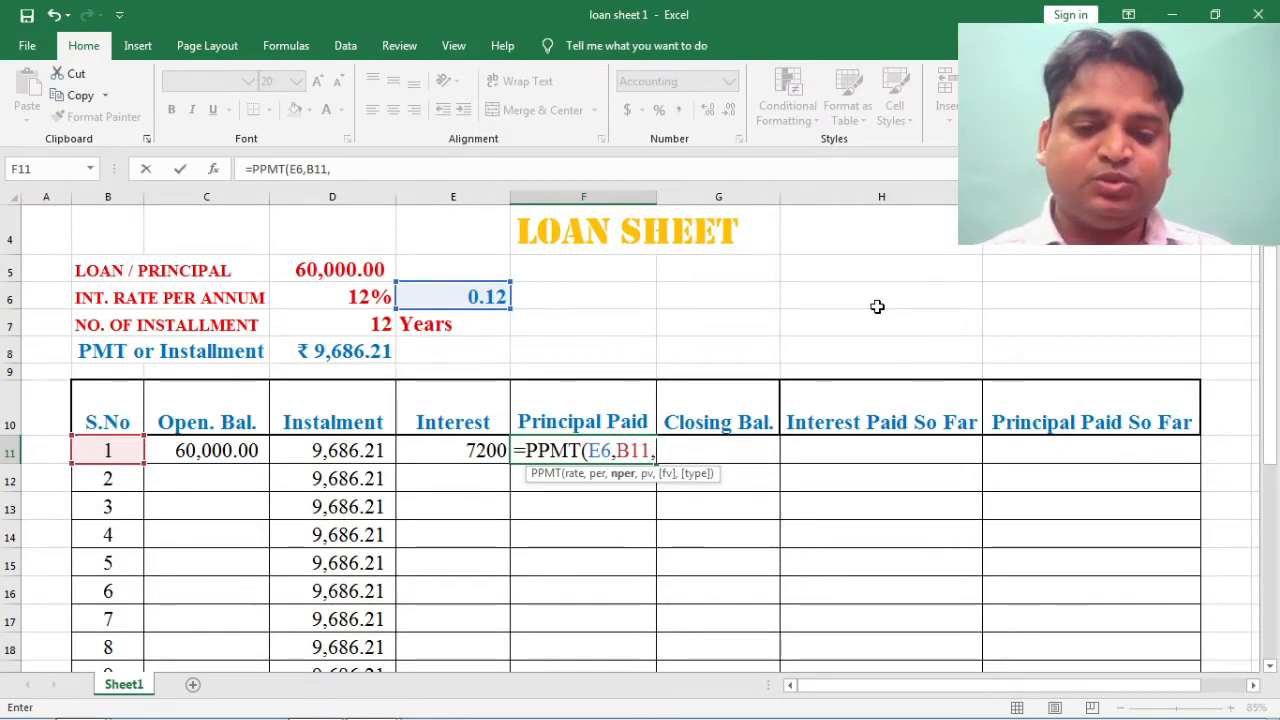
key("Up")
key("Up")
key("Up")
key("Up")
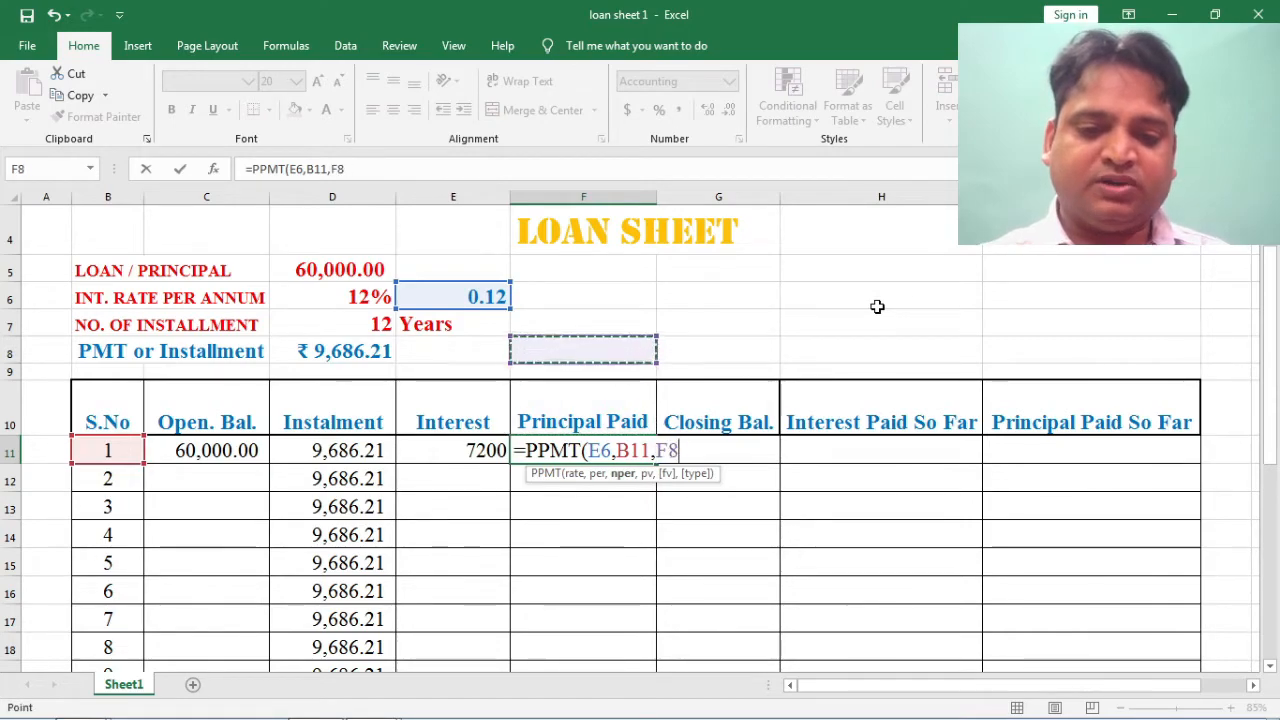
key("Left")
key("Left")
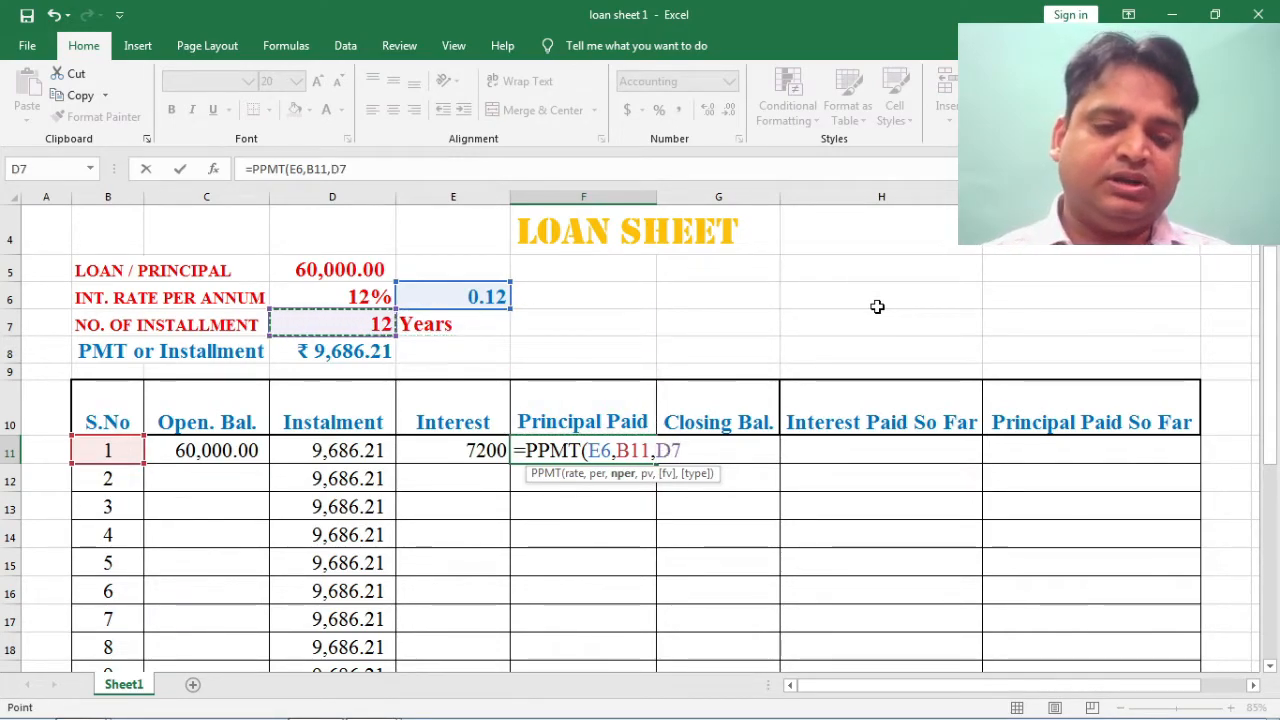
type(",")
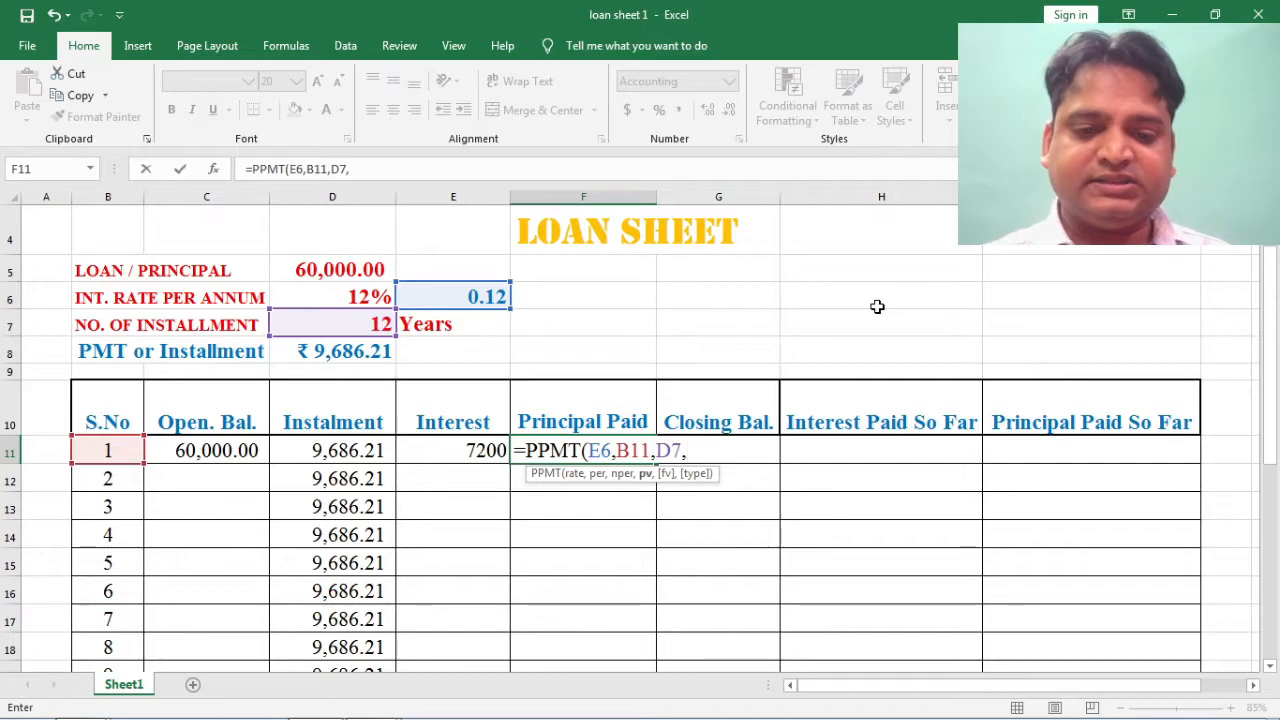
type("-")
key("Up")
key("Up")
key("Up")
key("Up")
key("Up")
key("Up")
key("Left")
key("Left")
type(")")
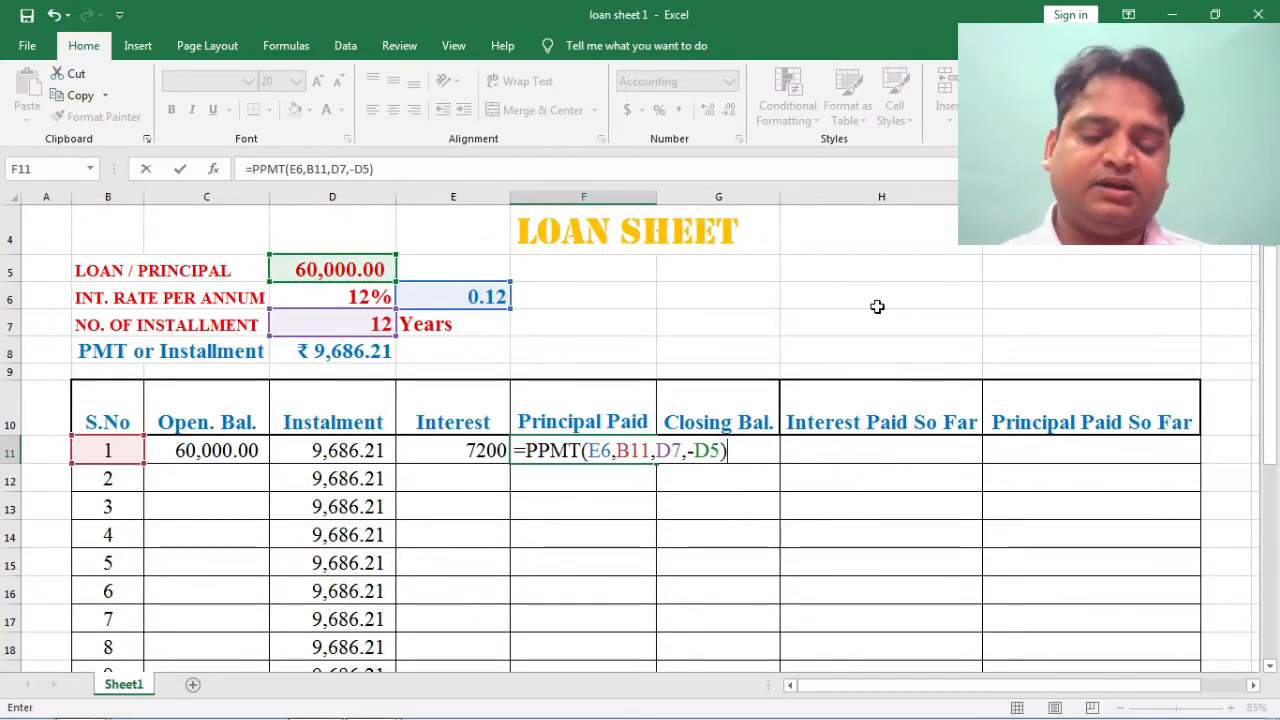
key("Return")
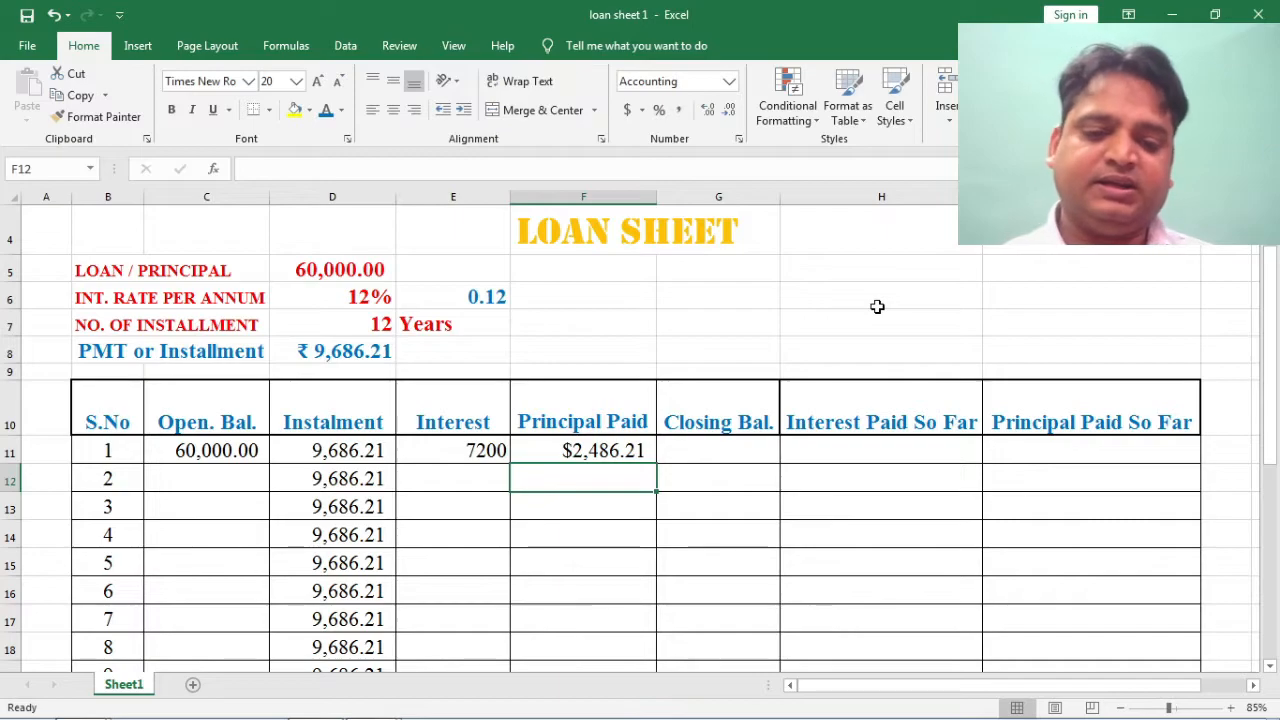
Step: Change the number format of the first principal paid amount in F11 to General
key("Up")
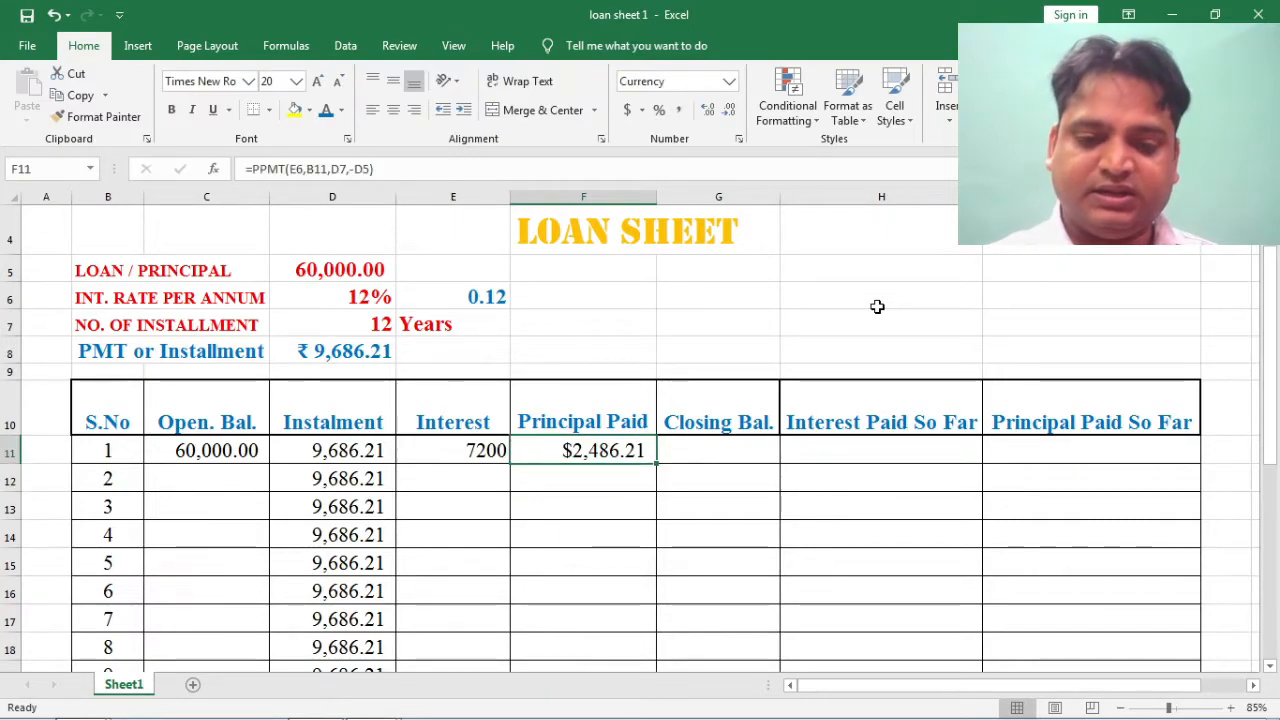
left_click(729, 82)
left_click(718, 110)
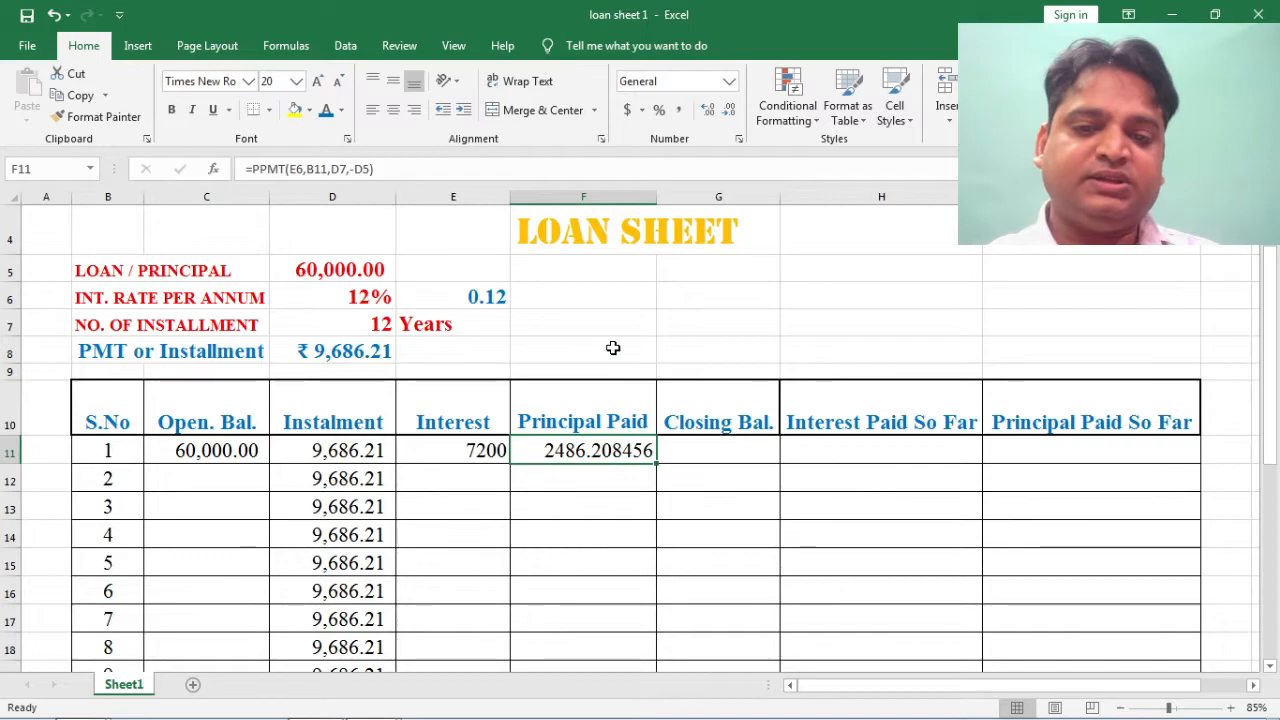
Step: Try showing two fewer decimal places for the principal paid amount in F11, and restore them
left_click(730, 110)
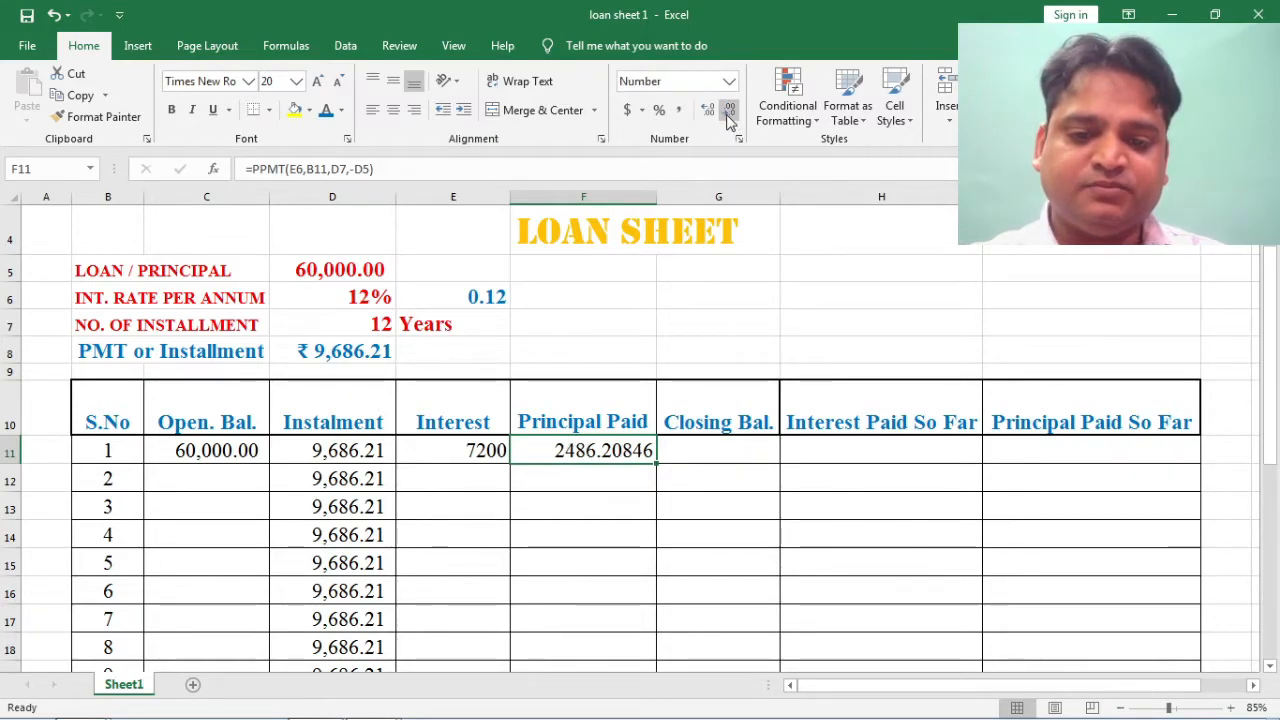
left_click(730, 110)
left_click(707, 112)
left_click(707, 112)
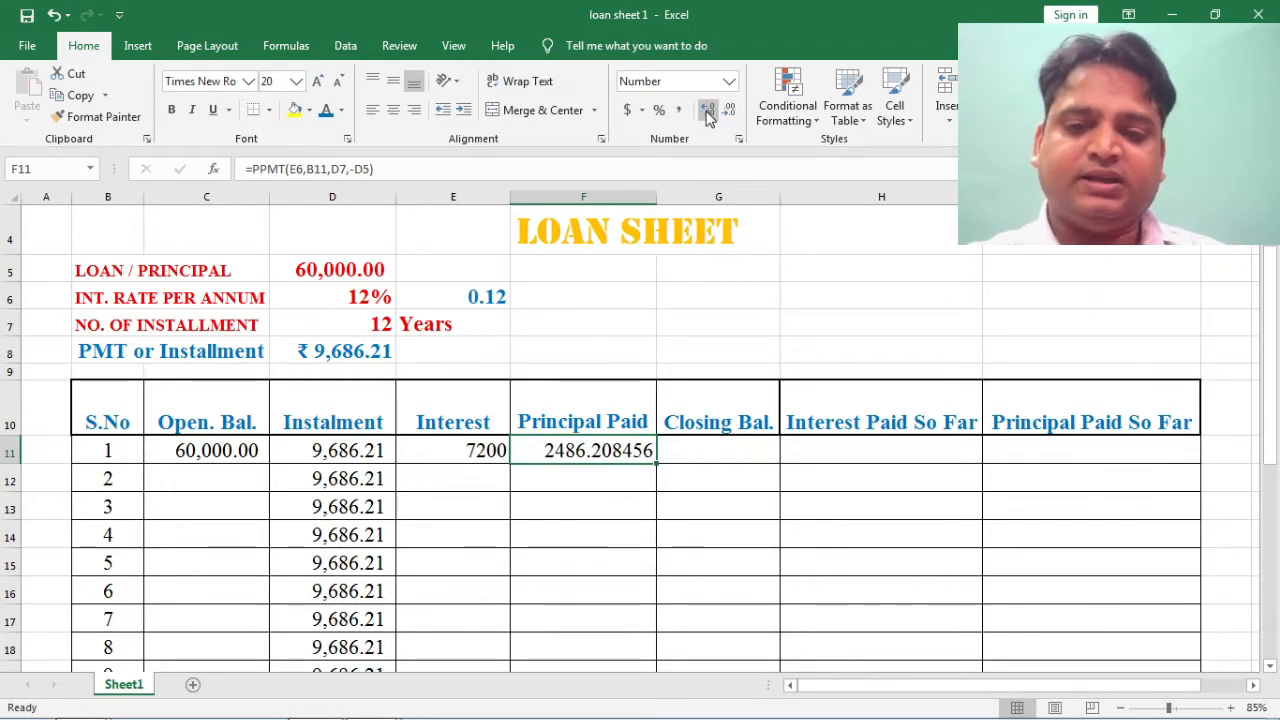
Step: Reduce the principal paid amount in F11 to two decimal places
left_click(731, 110)
left_click(731, 110)
left_click(731, 110)
left_click(731, 110)
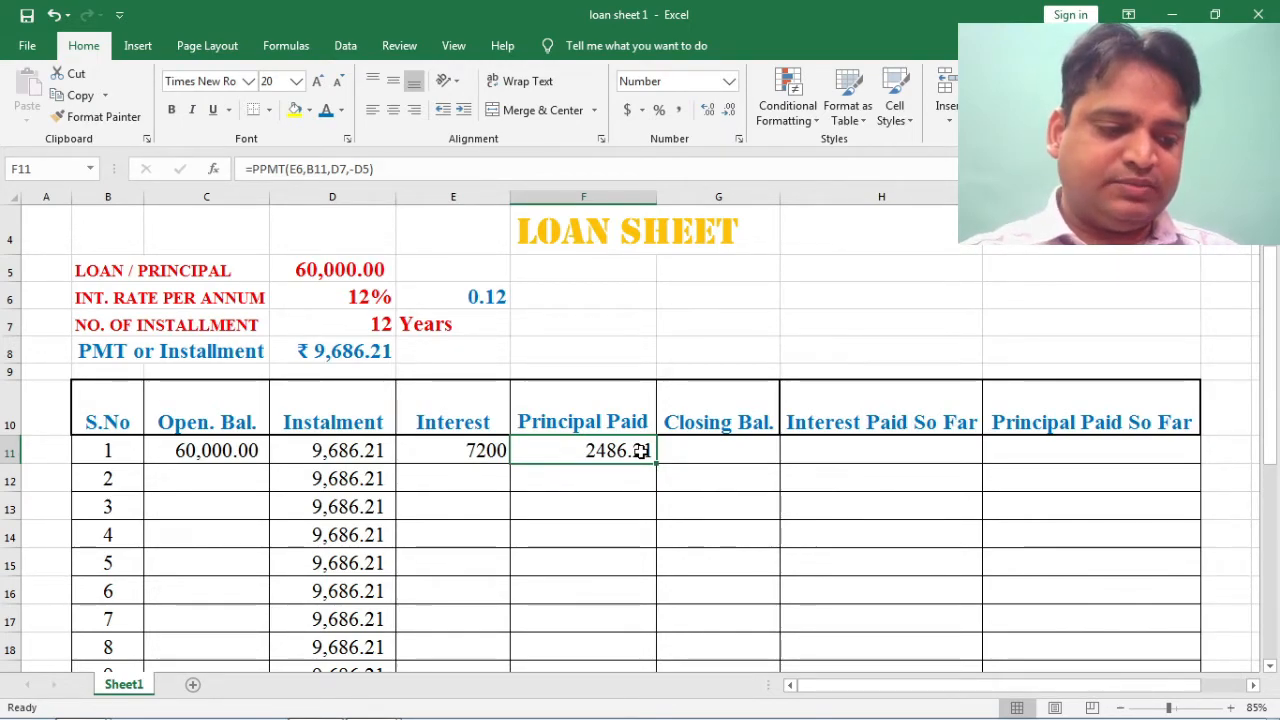
Step: Calculate the first closing balance in G11 with the formula =C11-F11
left_click(701, 451)
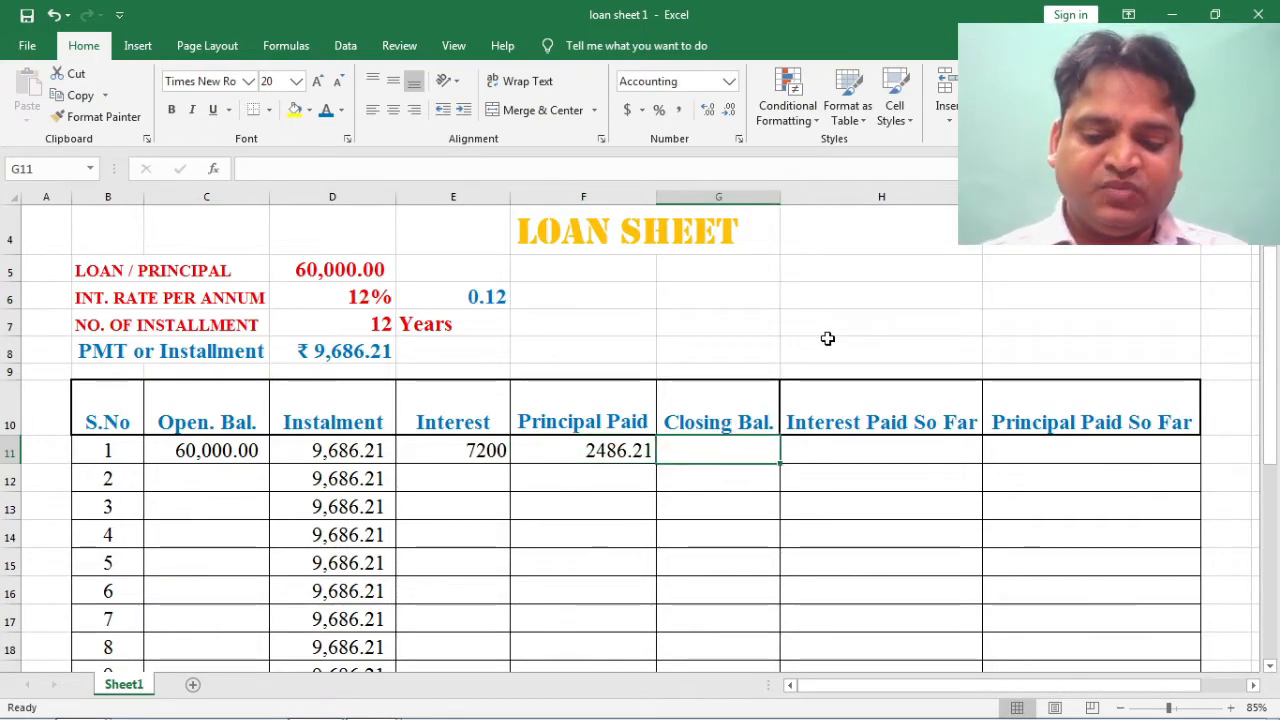
type("=")
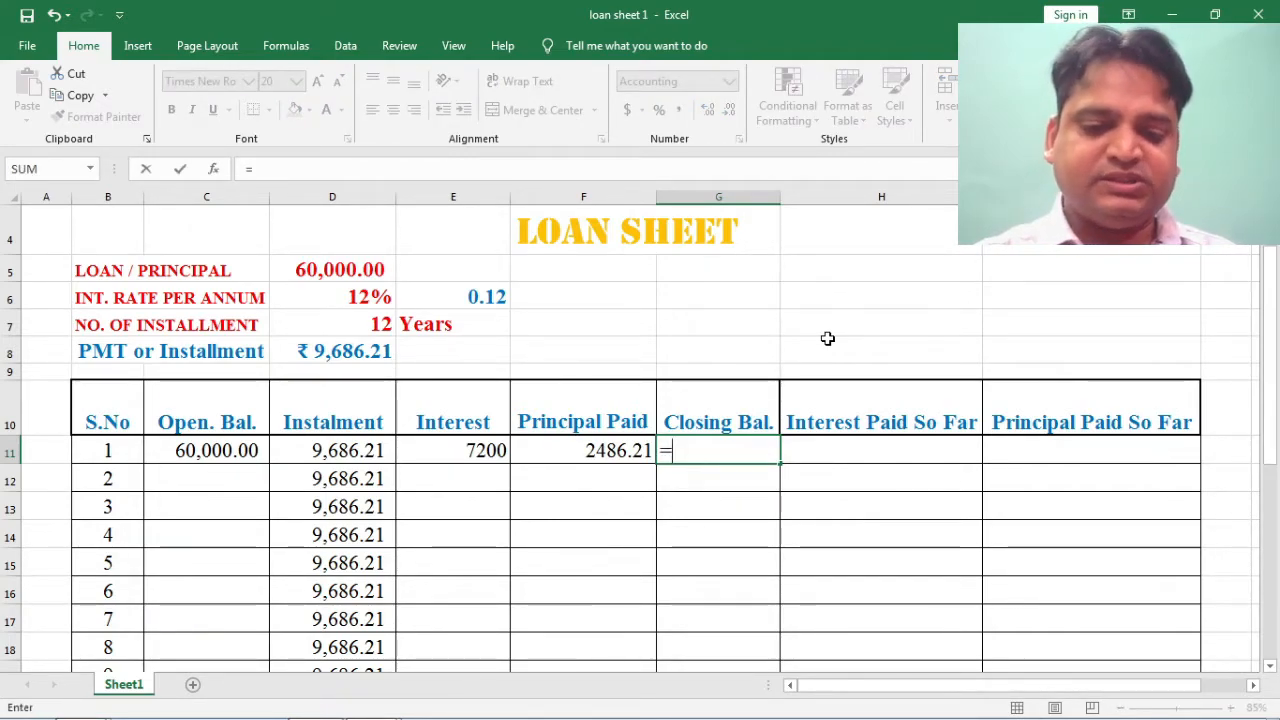
key("Left")
key("Left")
key("Left")
key("Left")
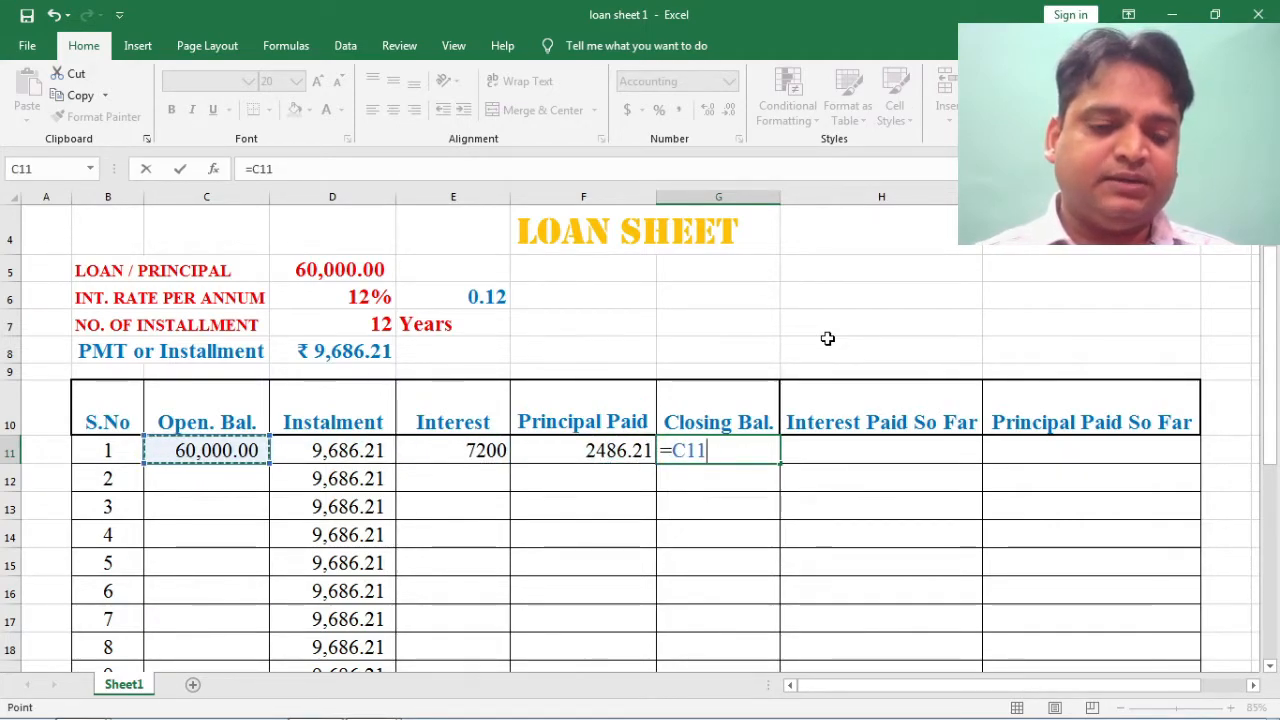
type("-")
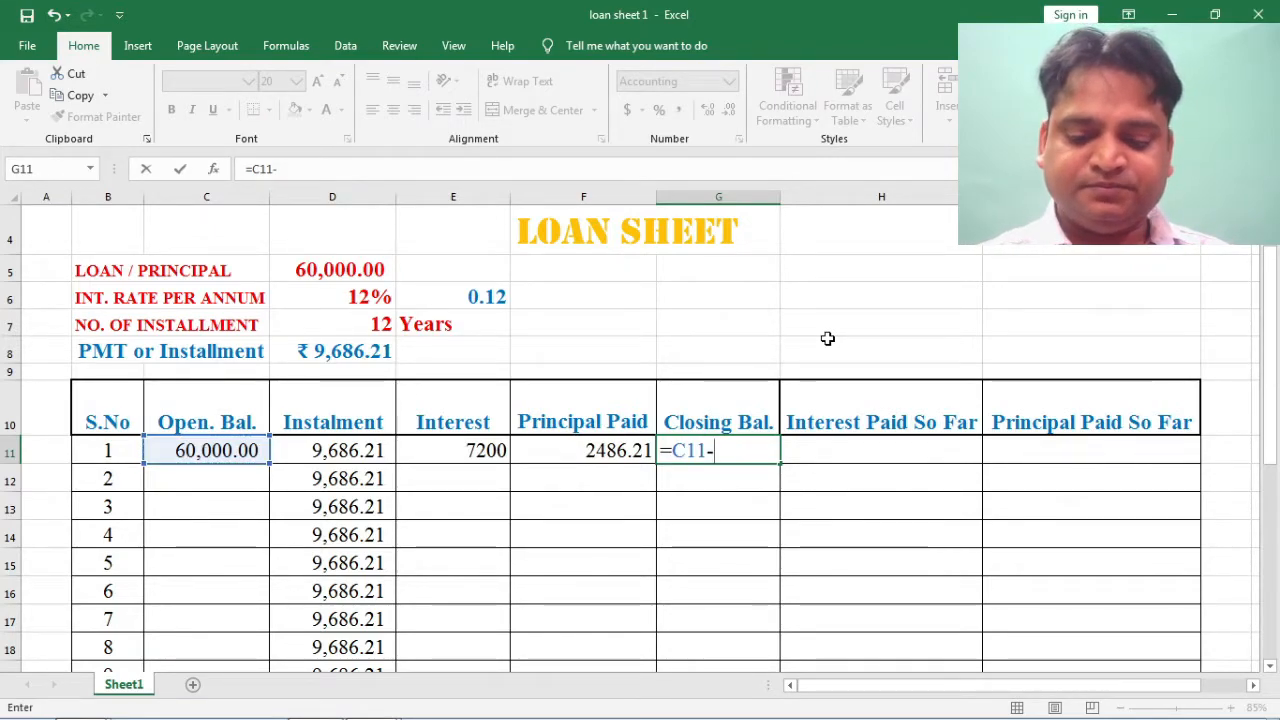
key("Left")
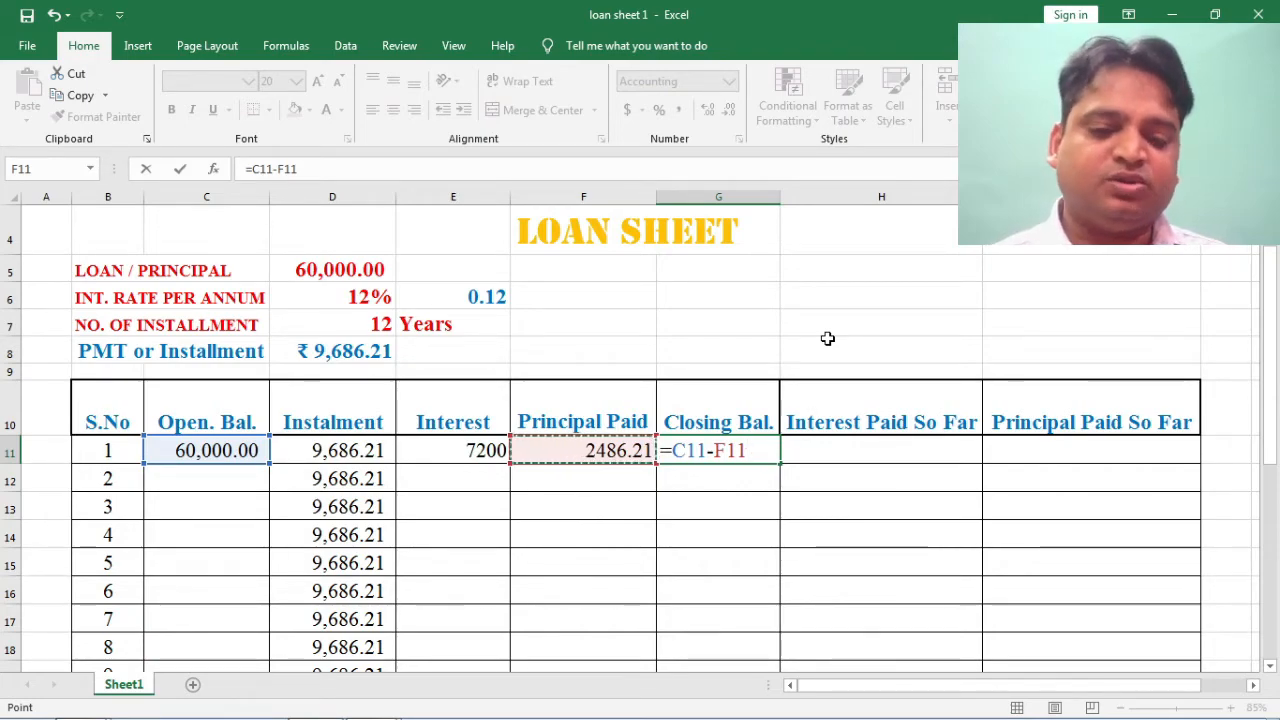
key("Return")
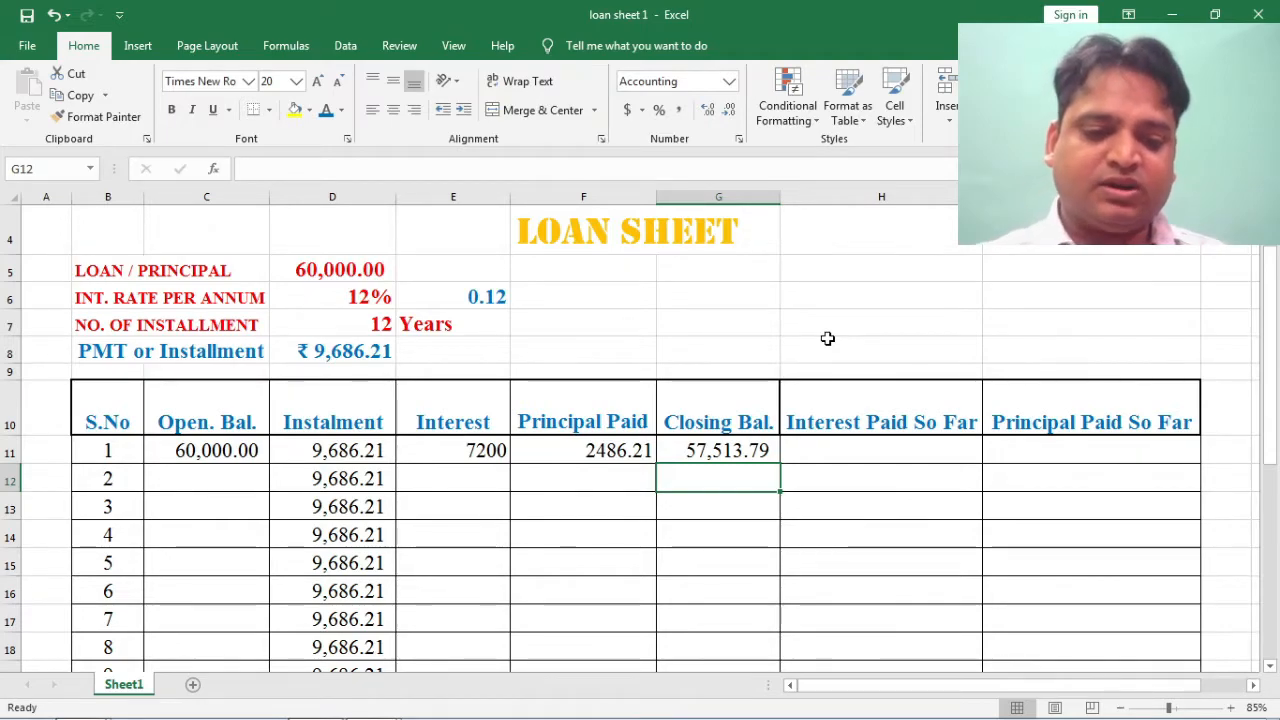
Step: Link the second opening balance in C12 to the first closing balance with the formula =G11
key("Left")
key("Left")
key("Left")
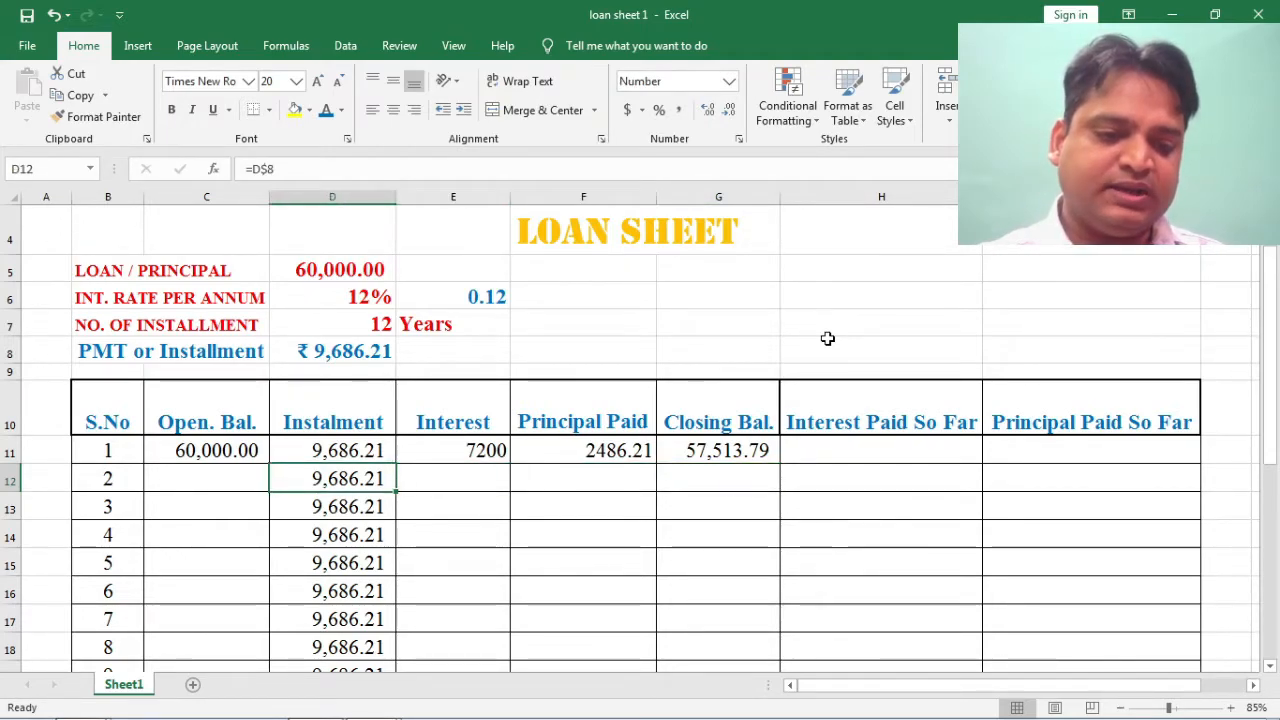
key("Left")
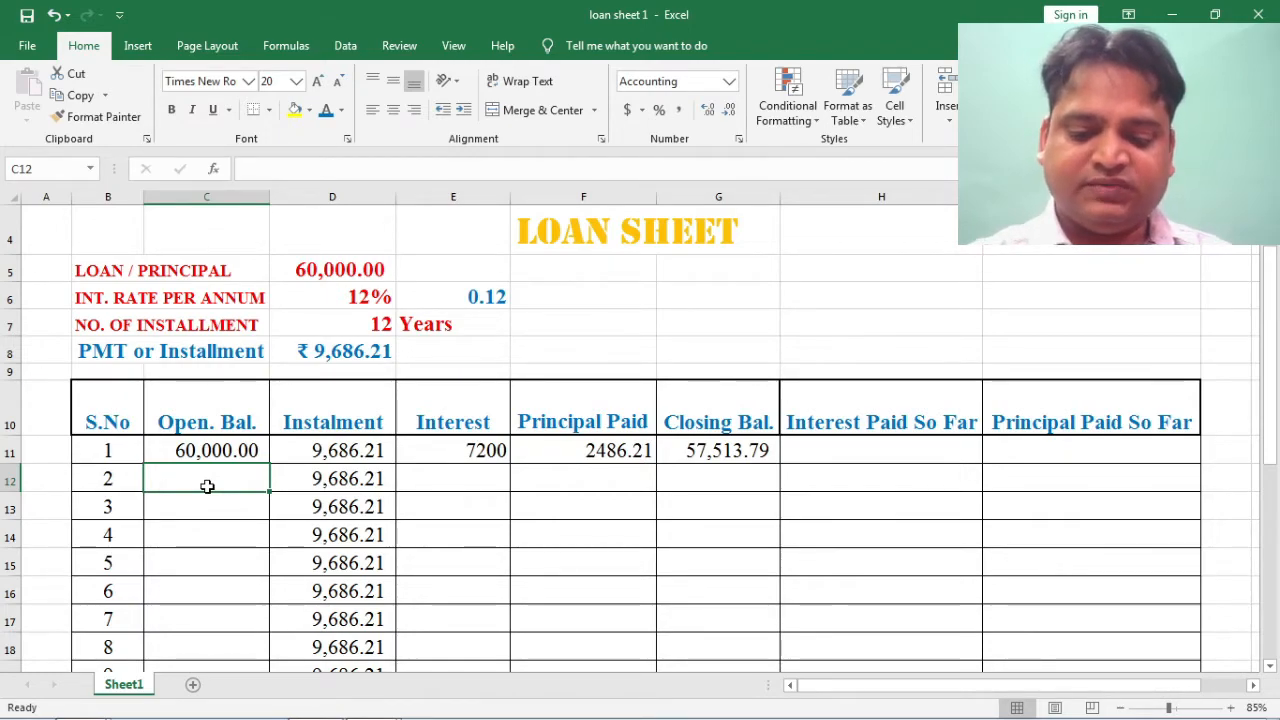
type("=")
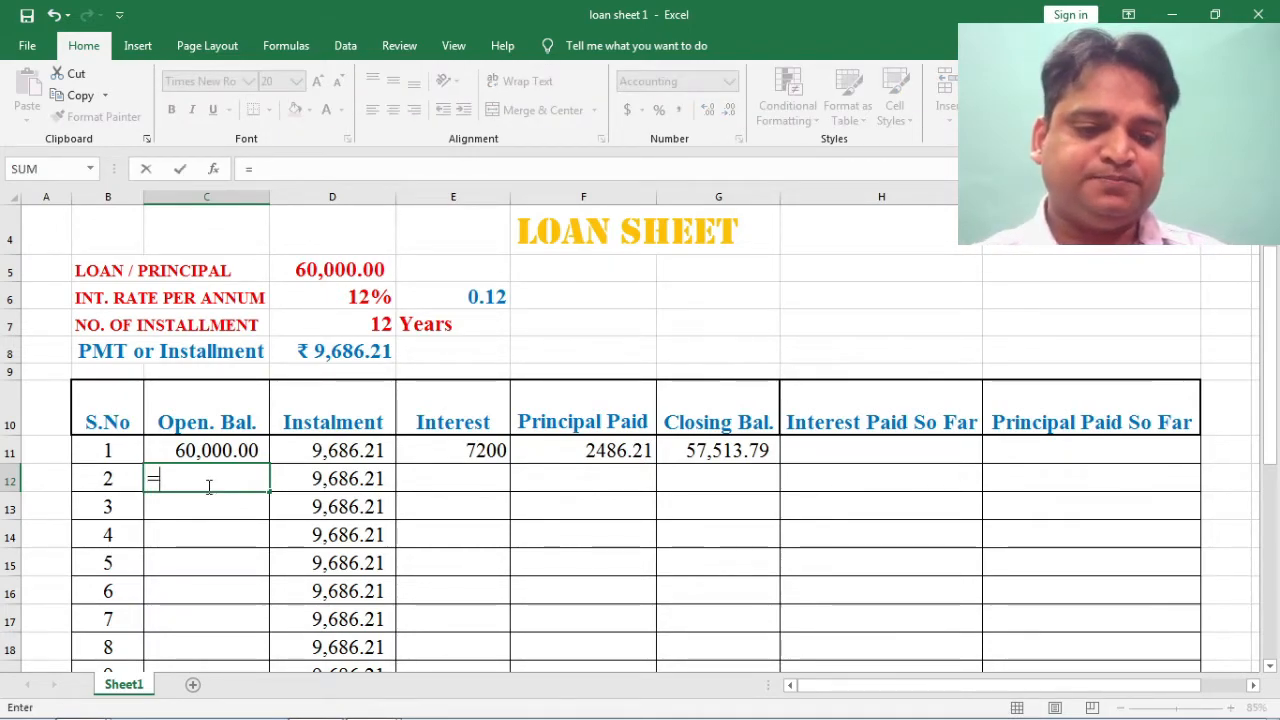
left_click(714, 452)
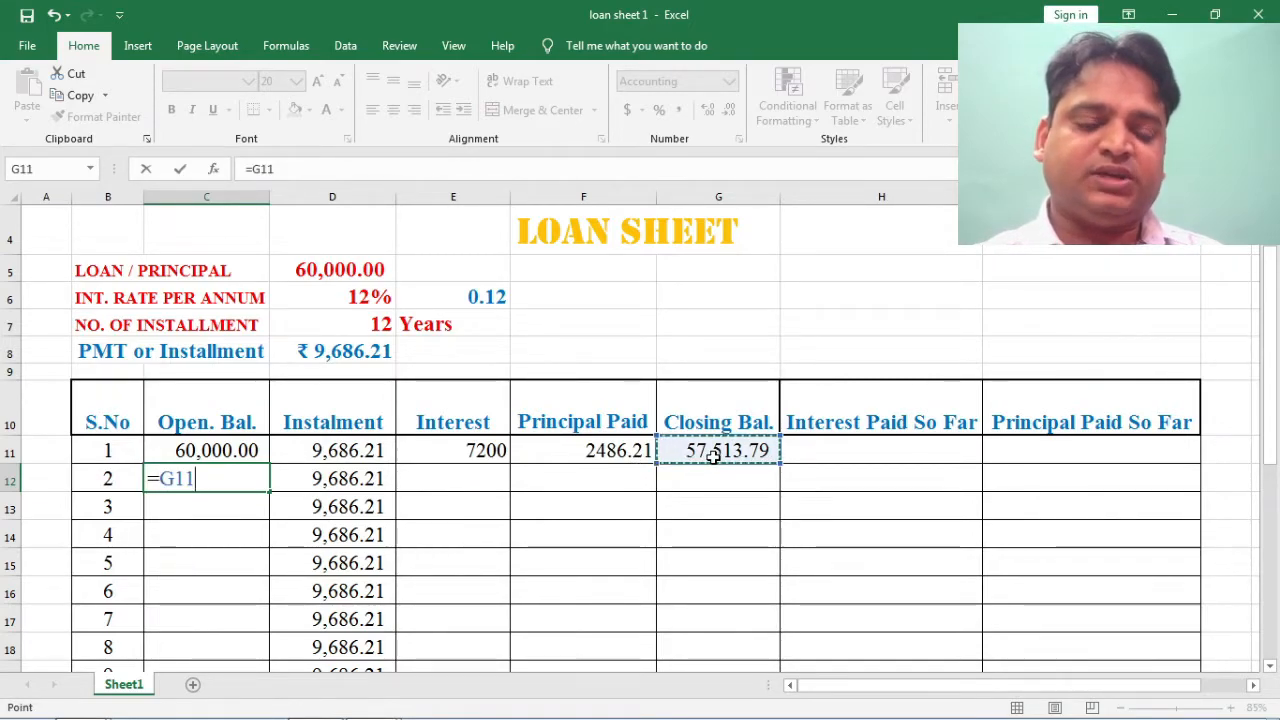
key("Return")
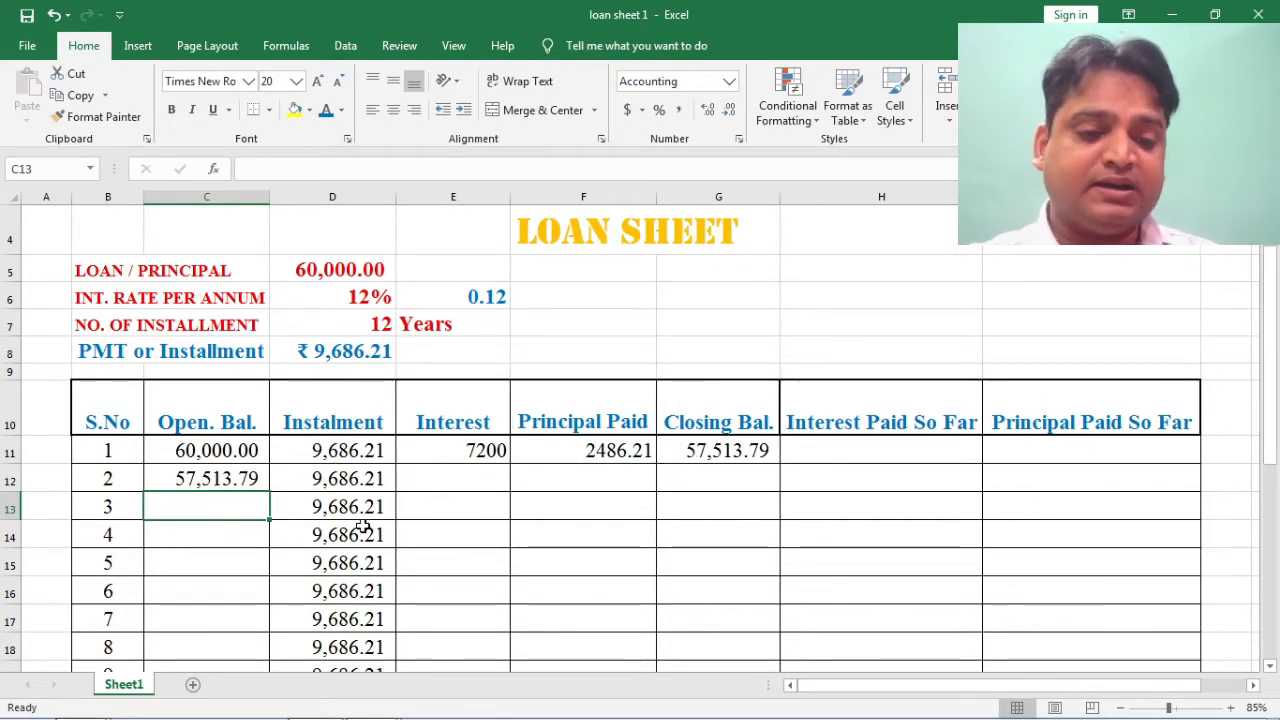
Step: Copy the opening balance formula from C12 down to C22 for the remaining instalments
scroll(362, 527, "down", 2)
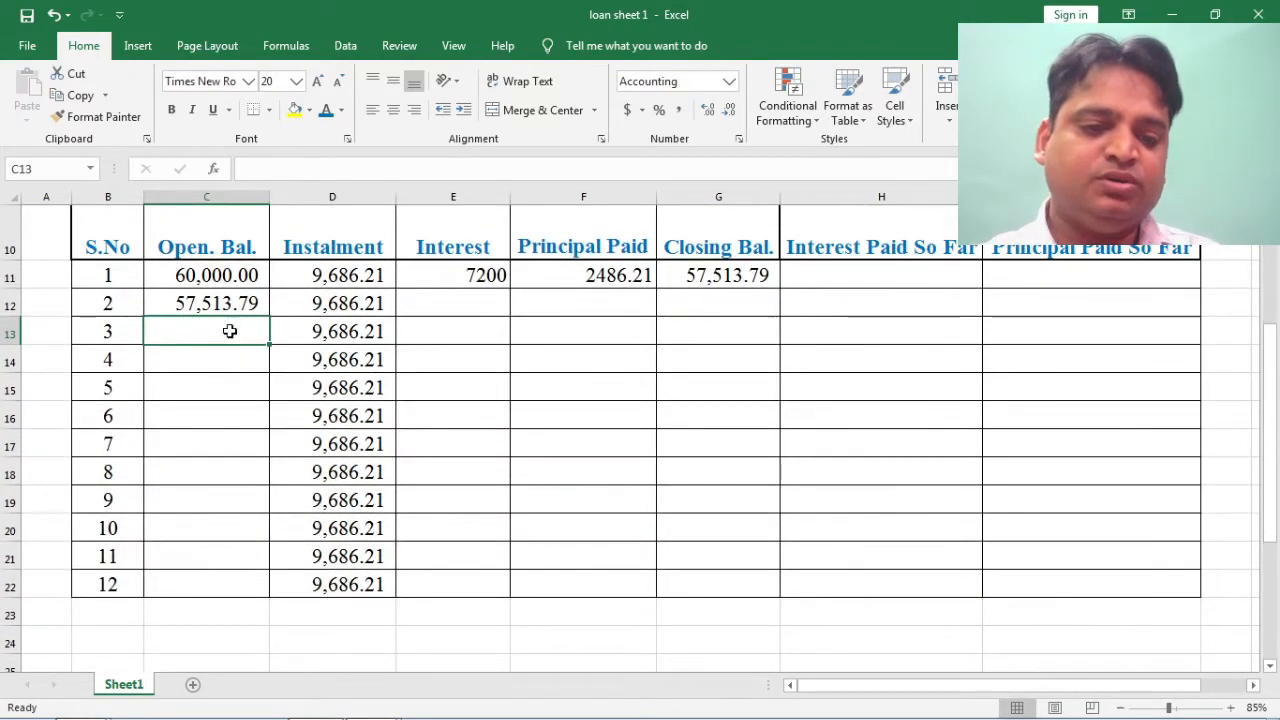
left_click(227, 305)
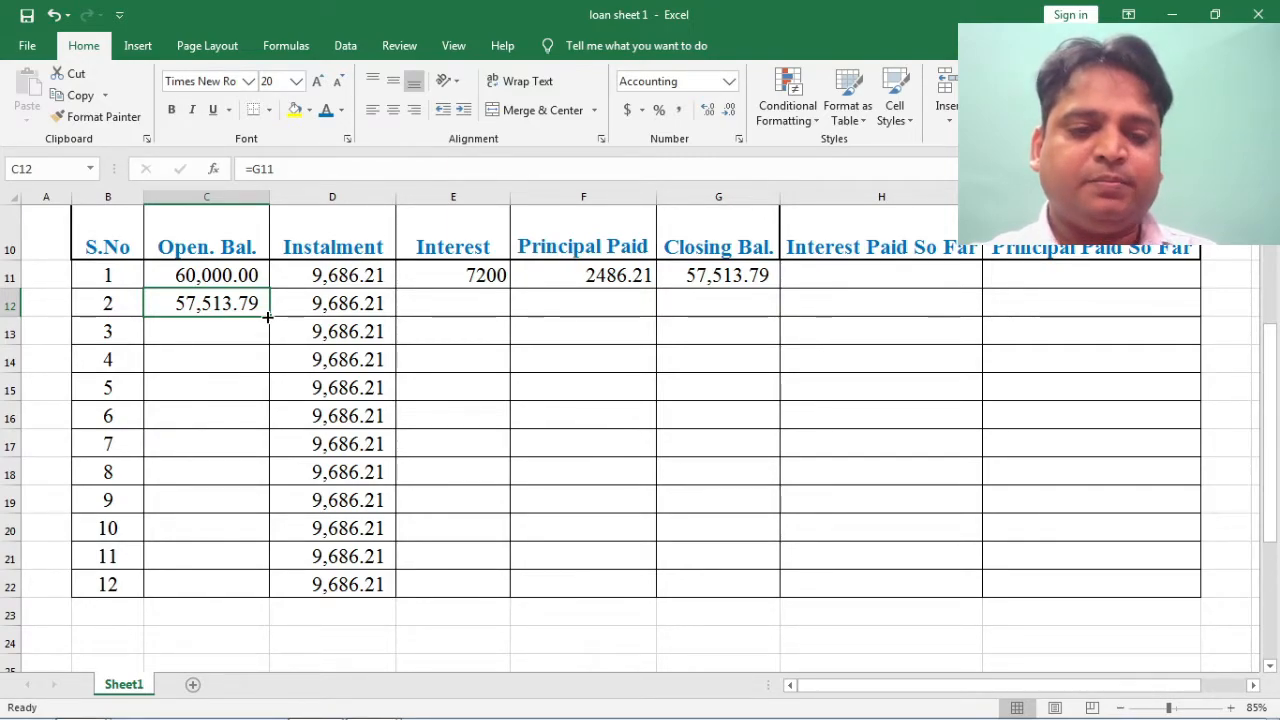
left_click_drag(268, 316, 264, 588)
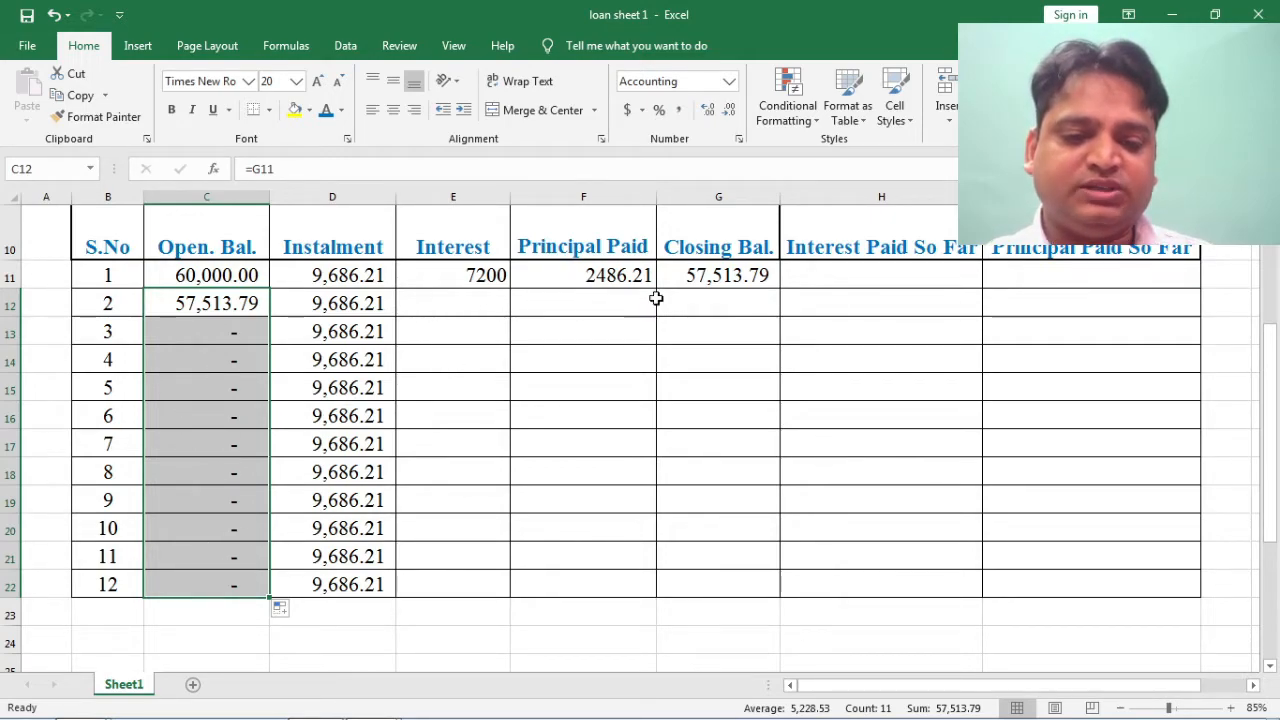
Step: Copy the interest, principal paid and closing balance formulas in E11:G11 down to row 22
left_click(468, 280)
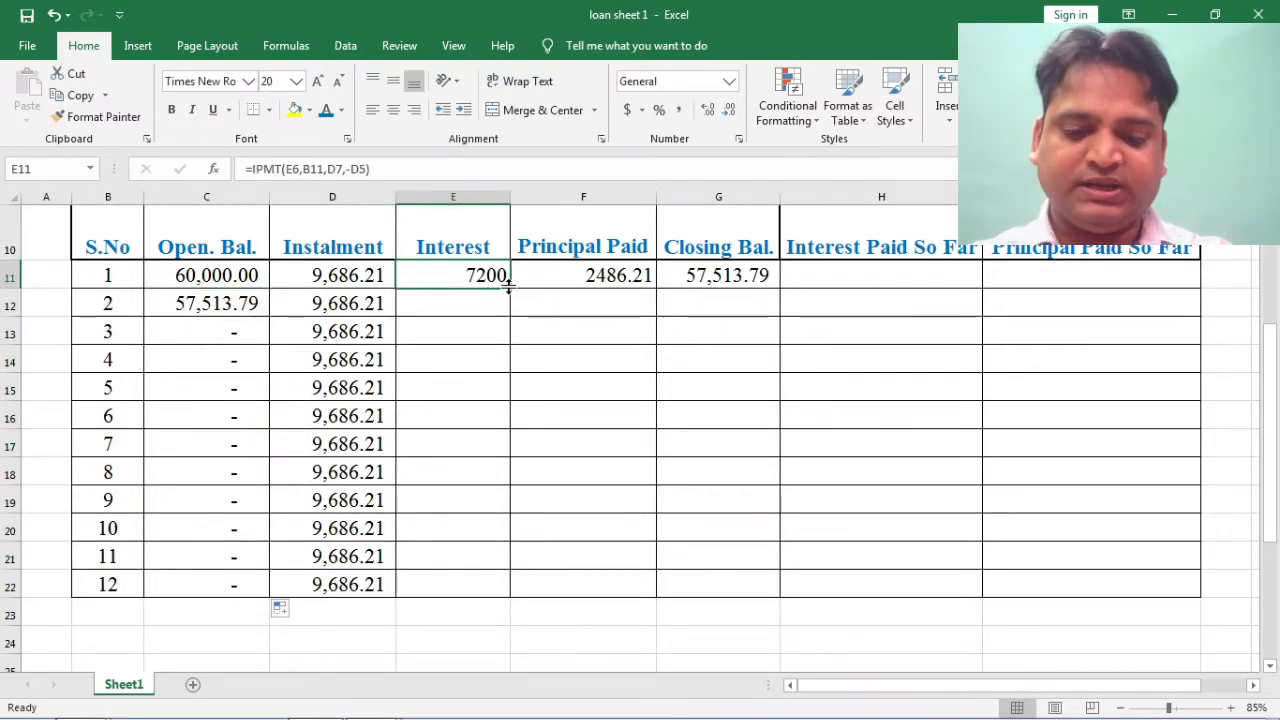
key("shift+Right")
key("shift+Right")
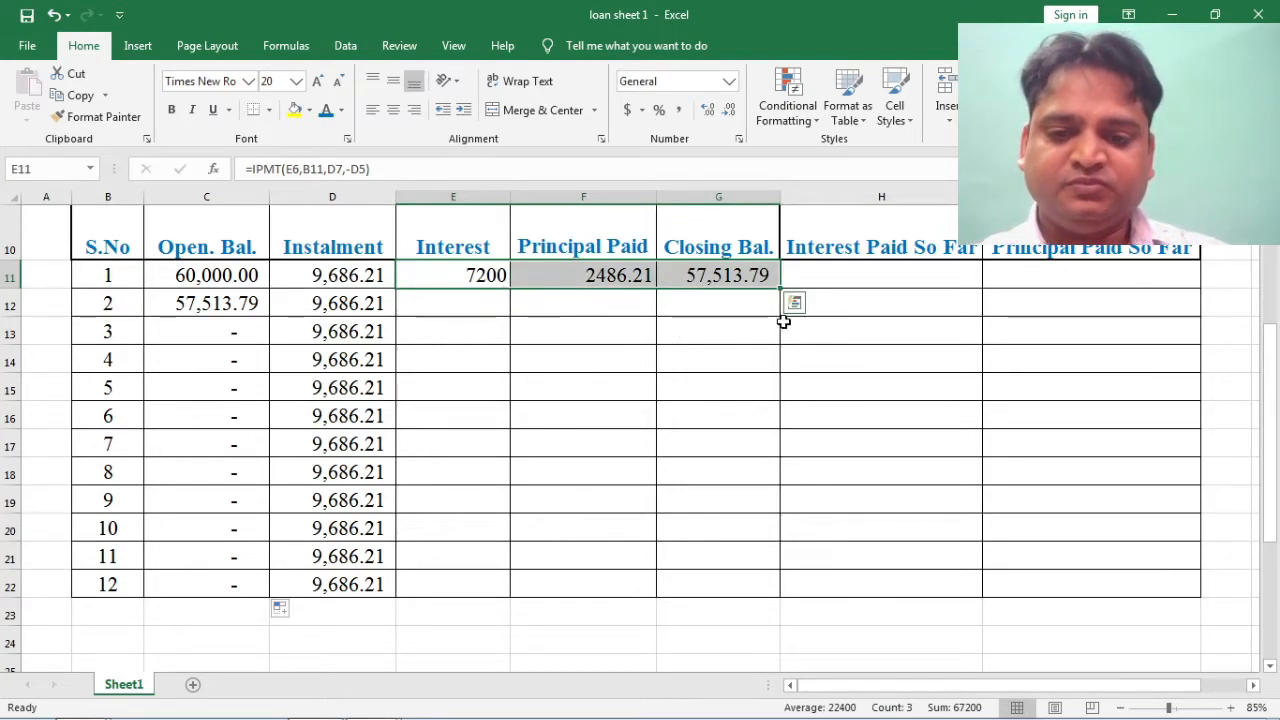
left_click_drag(779, 287, 772, 591)
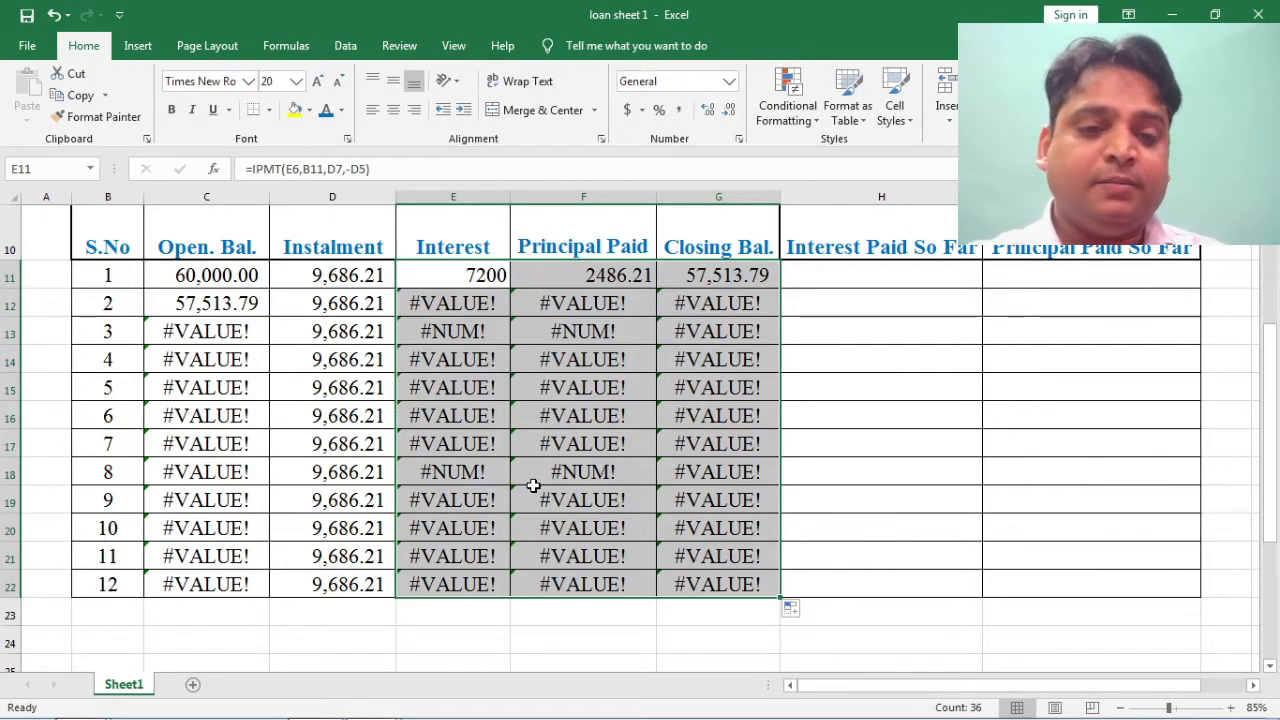
Step: Examine the copied schedule rows against the loan inputs, checking the interest rate in E6 and the principal in D5
scroll(533, 485, "up", 3)
scroll(533, 485, "up", 1)
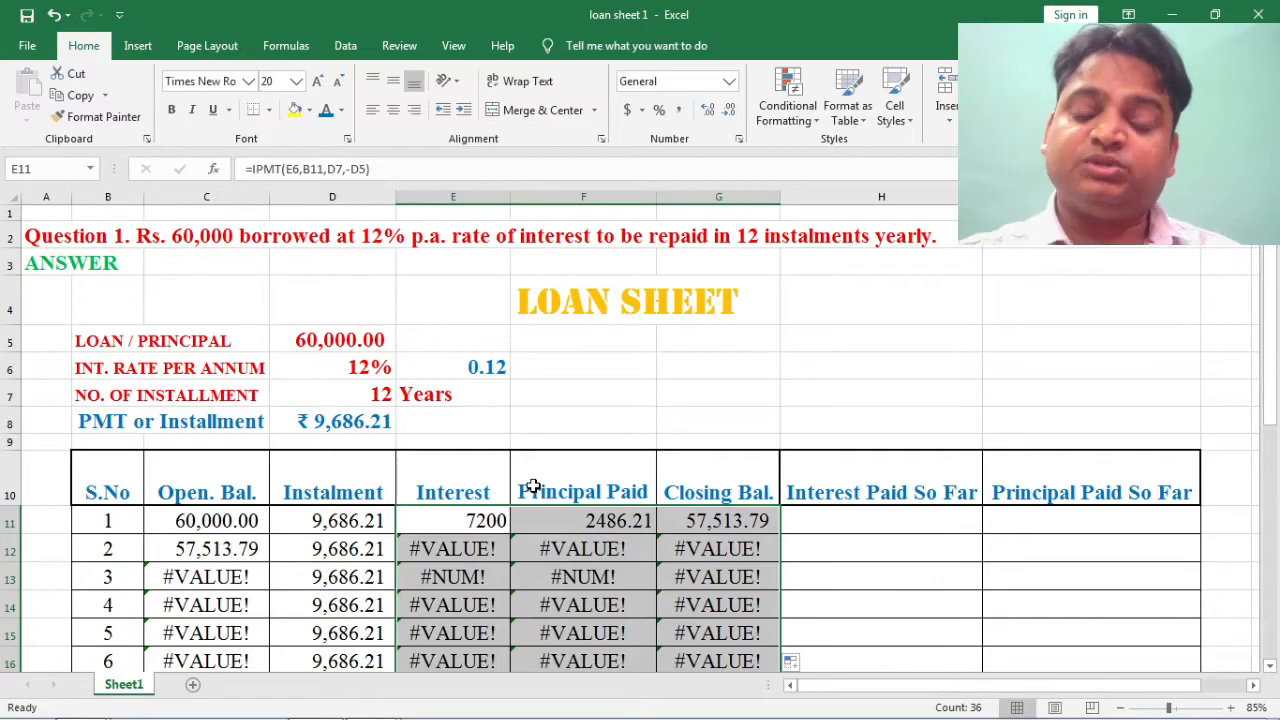
scroll(533, 485, "down", 1)
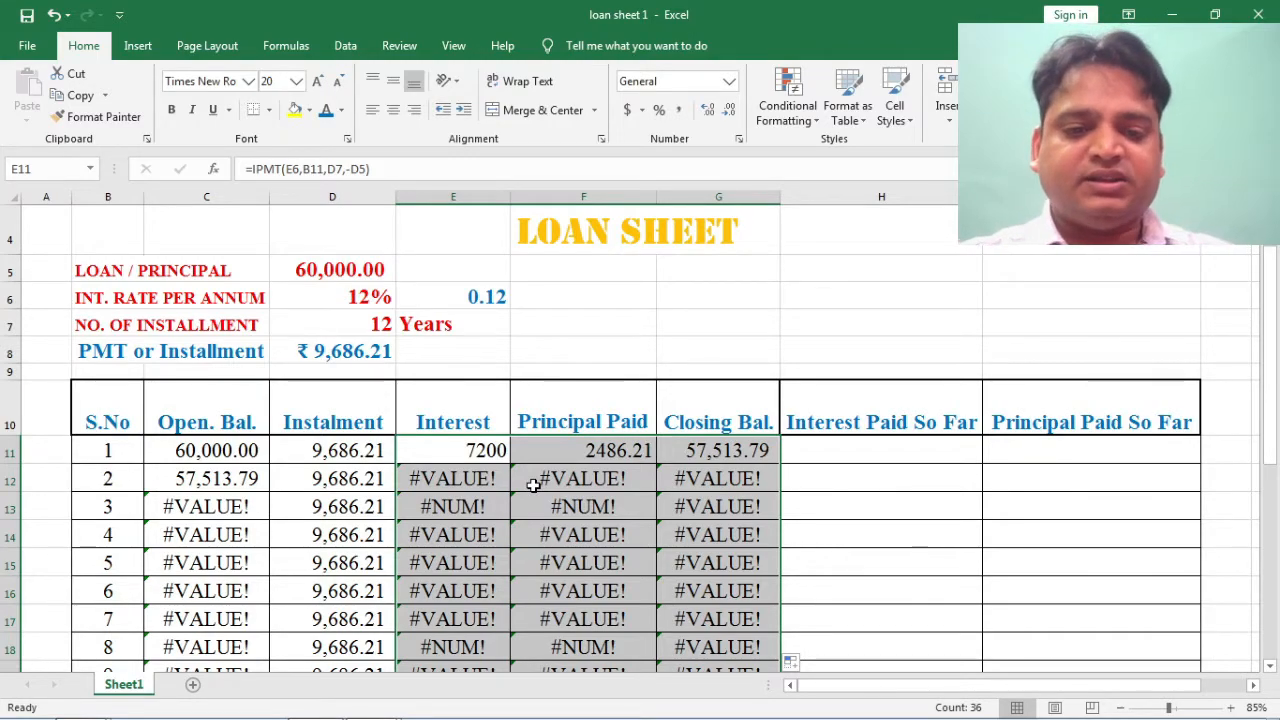
scroll(533, 485, "up", 1)
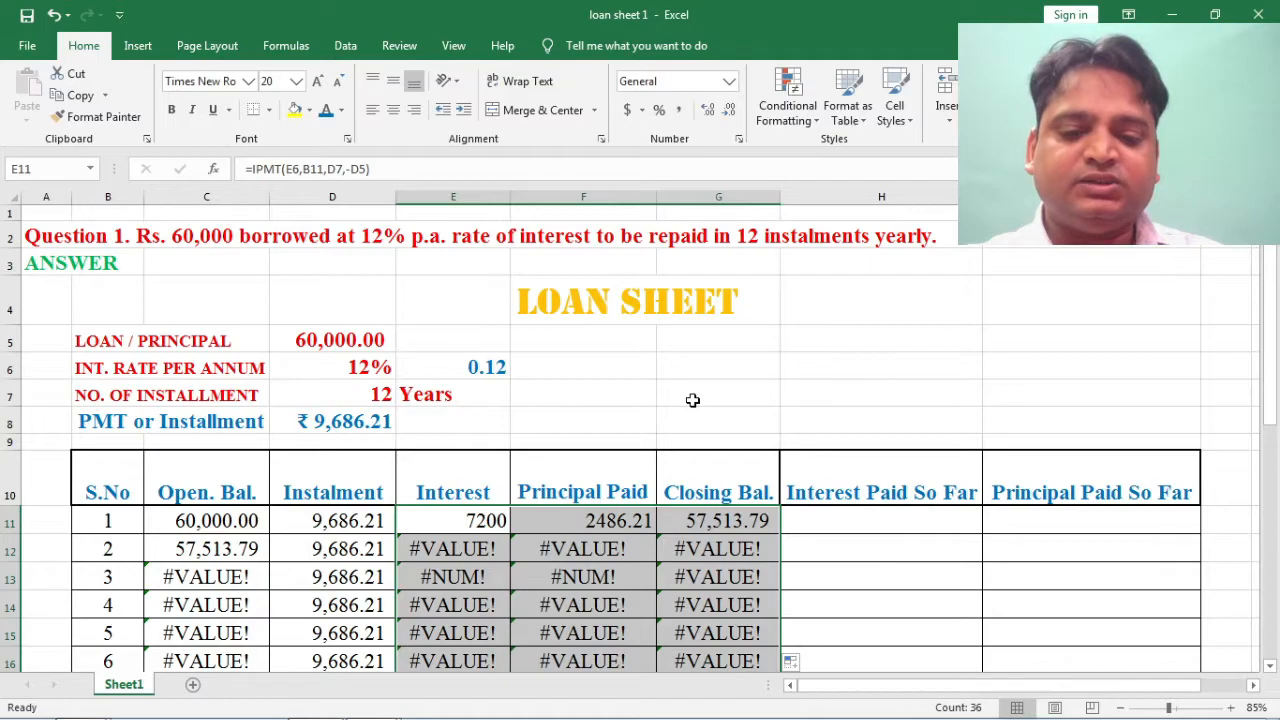
double_click(696, 420)
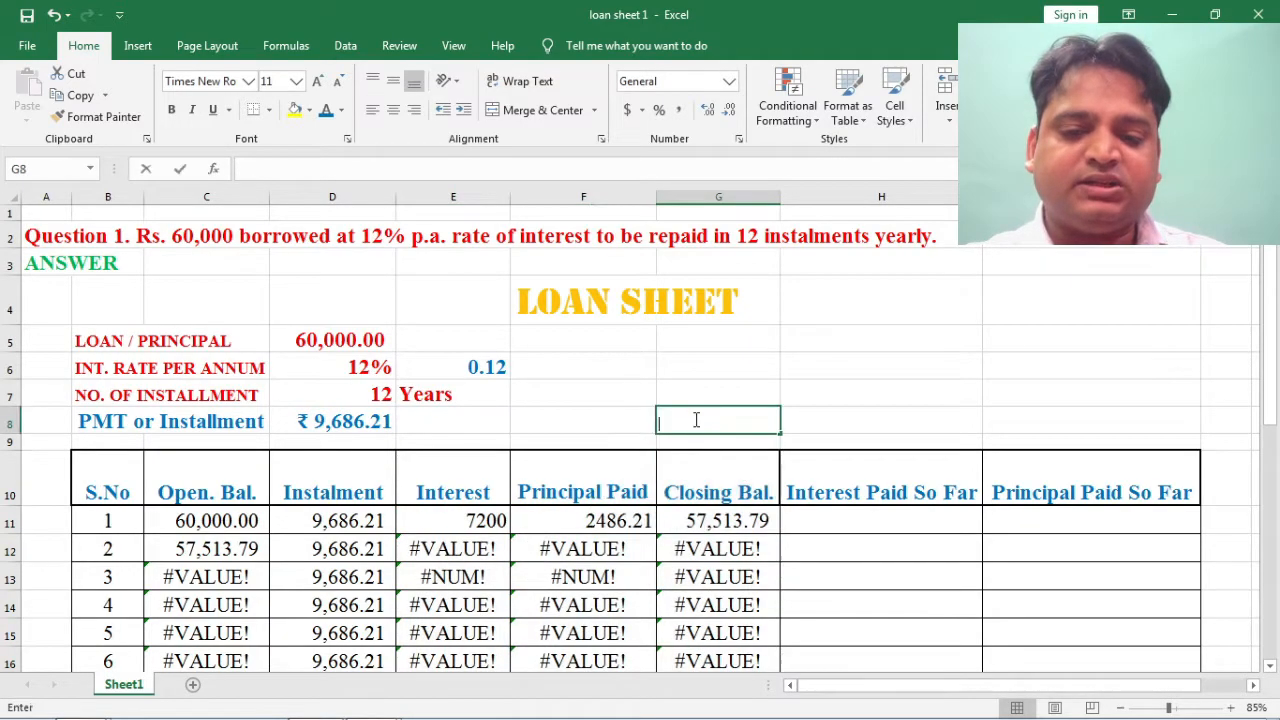
double_click(841, 364)
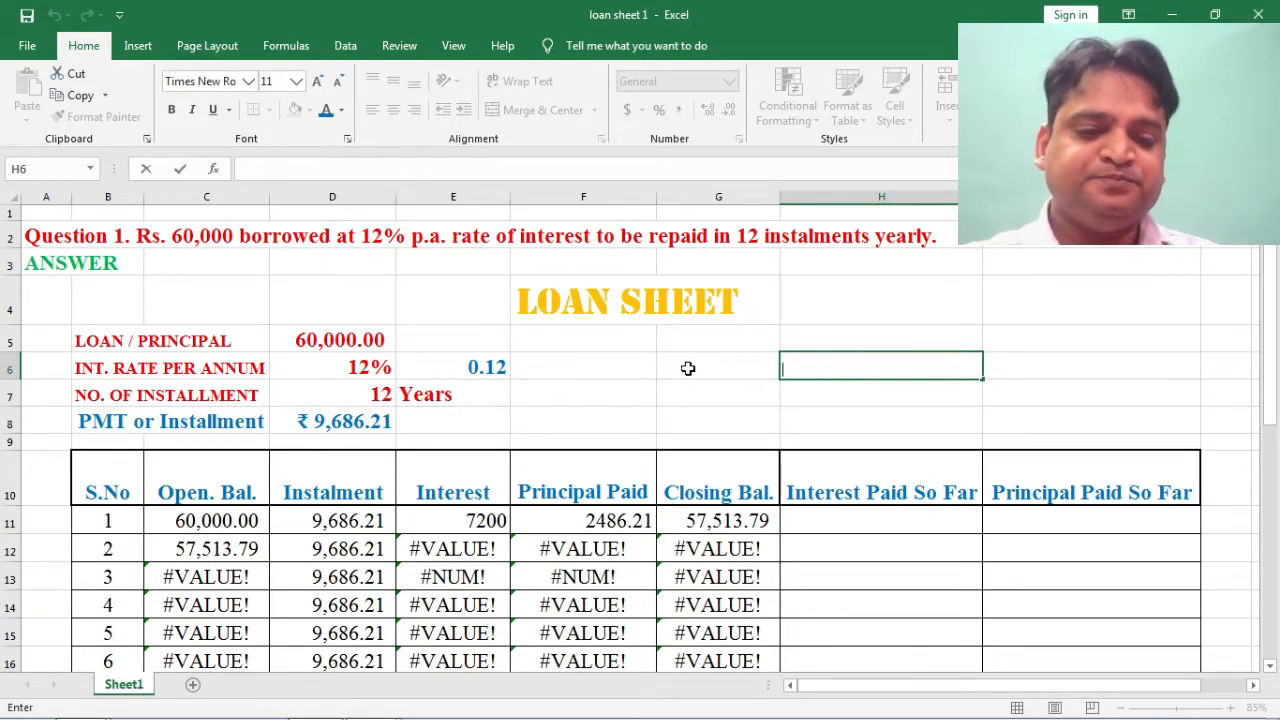
left_click(450, 368)
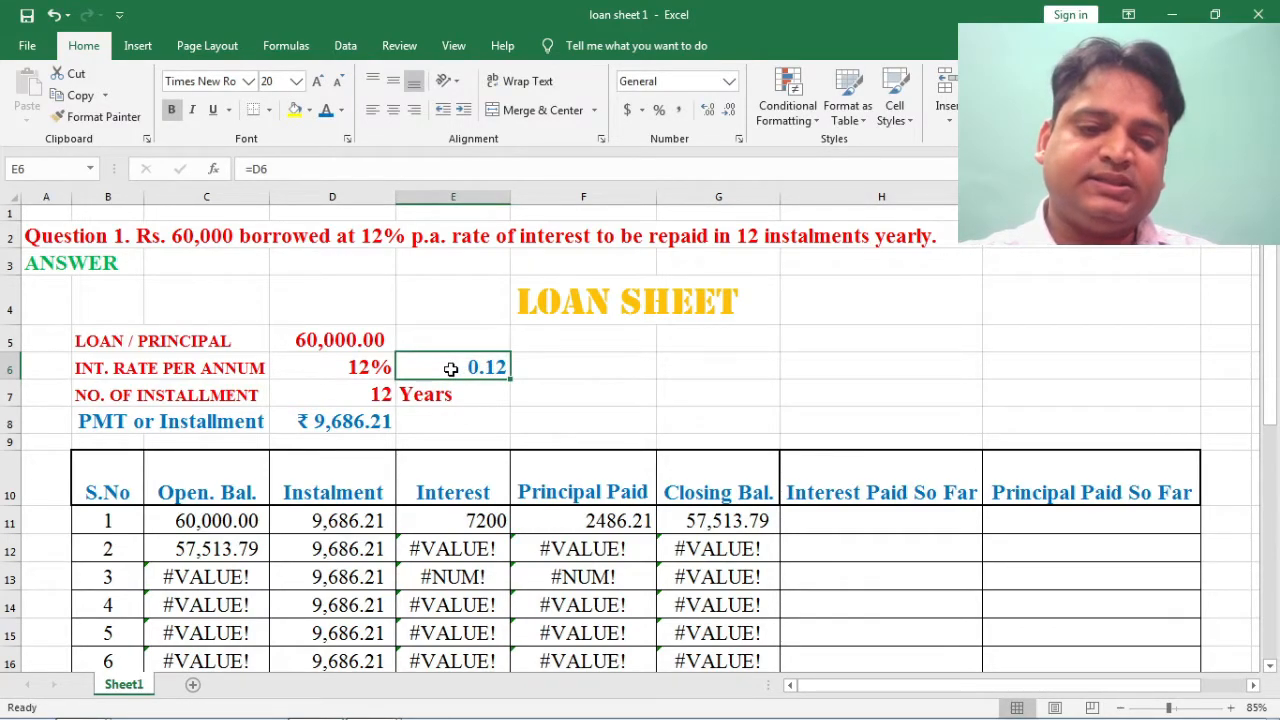
left_click(336, 337)
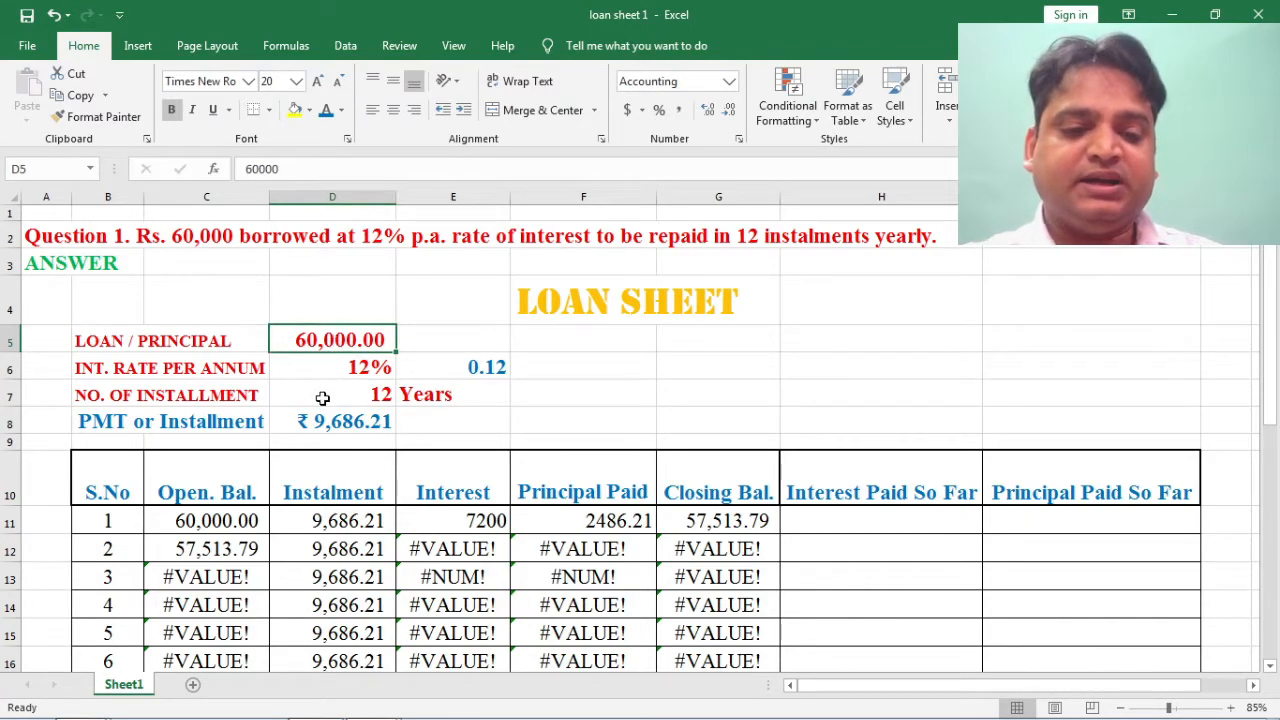
left_click(792, 404)
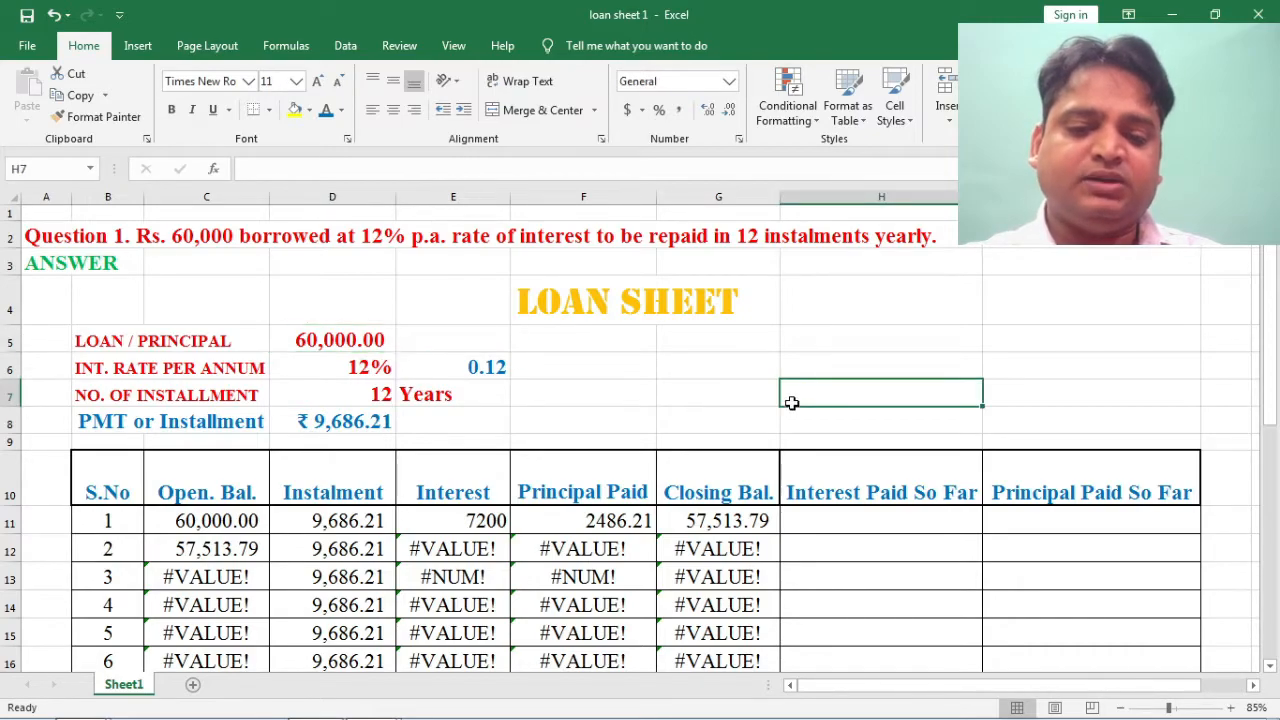
Step: Inspect the formulas behind the first opening balance in C11 and the first instalment in D11
left_click(240, 517)
type("=D5")
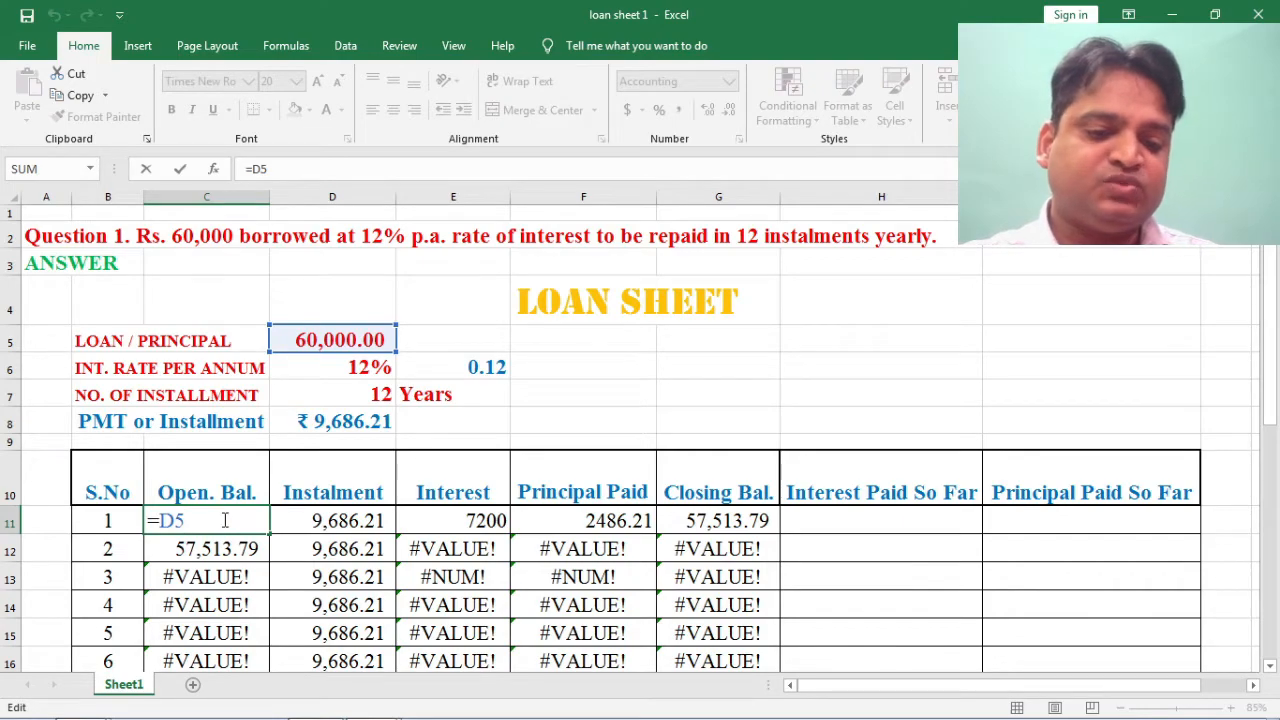
key("Return")
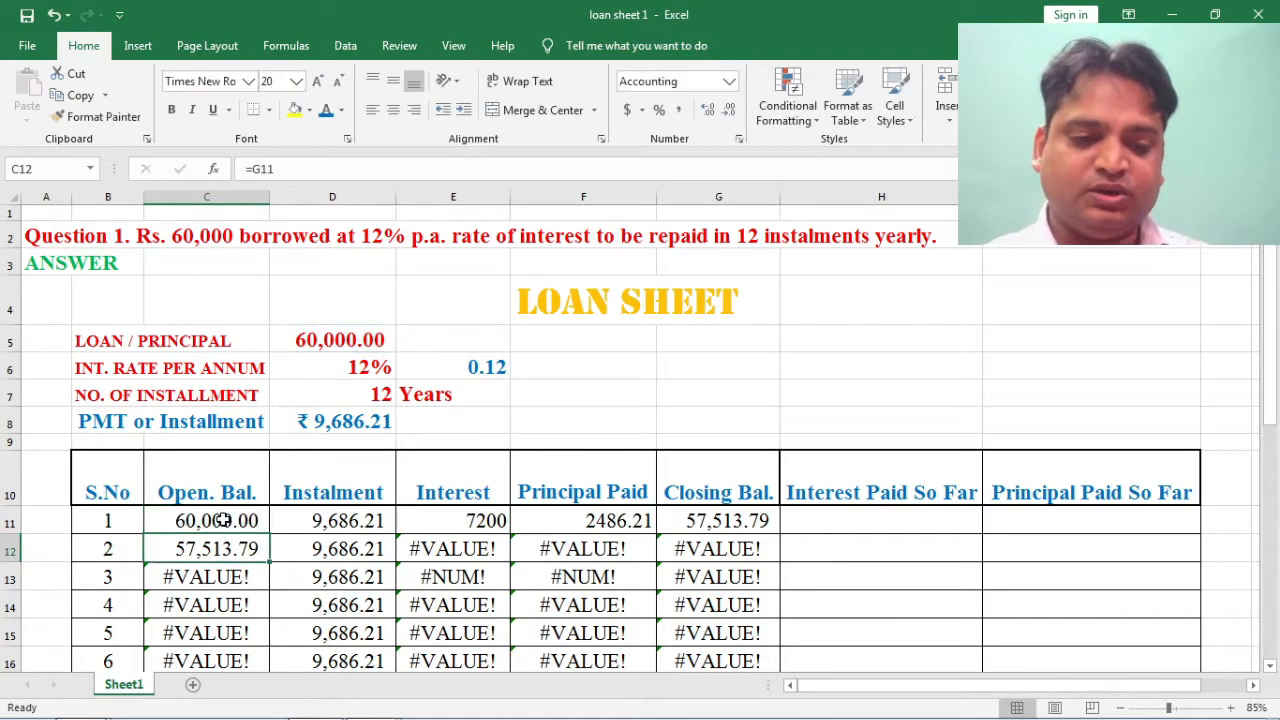
left_click(345, 528)
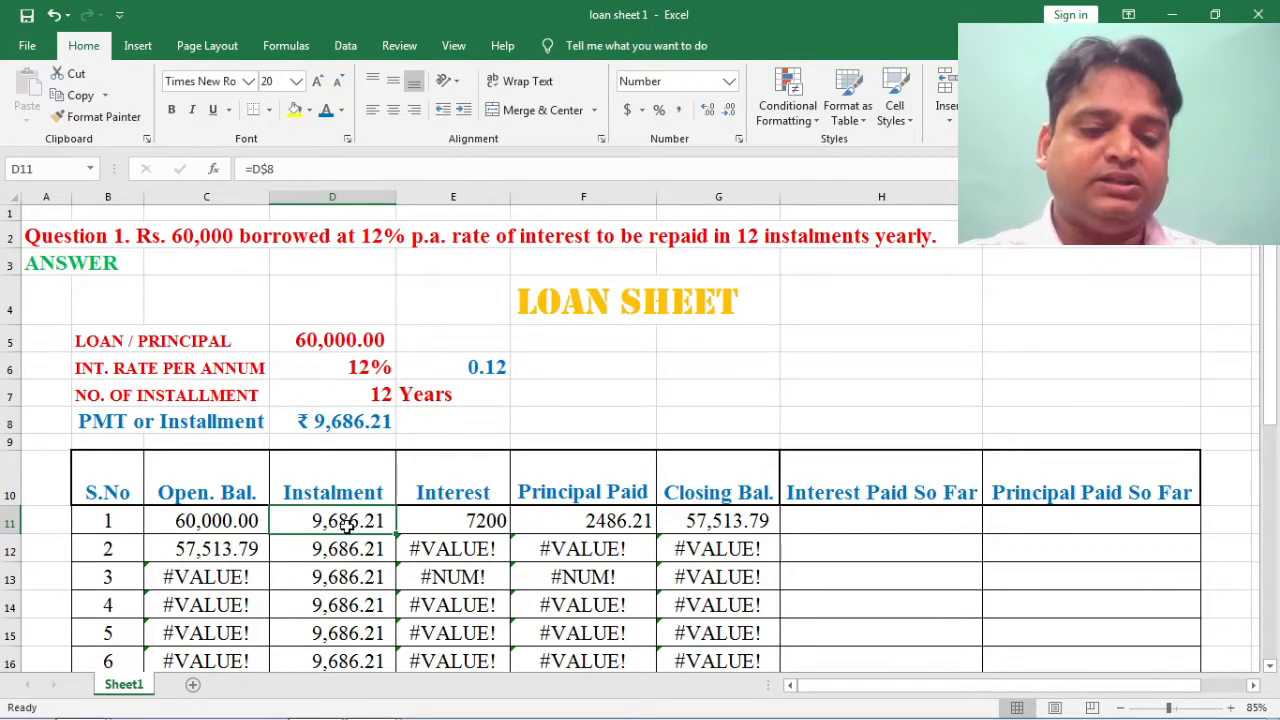
double_click(335, 522)
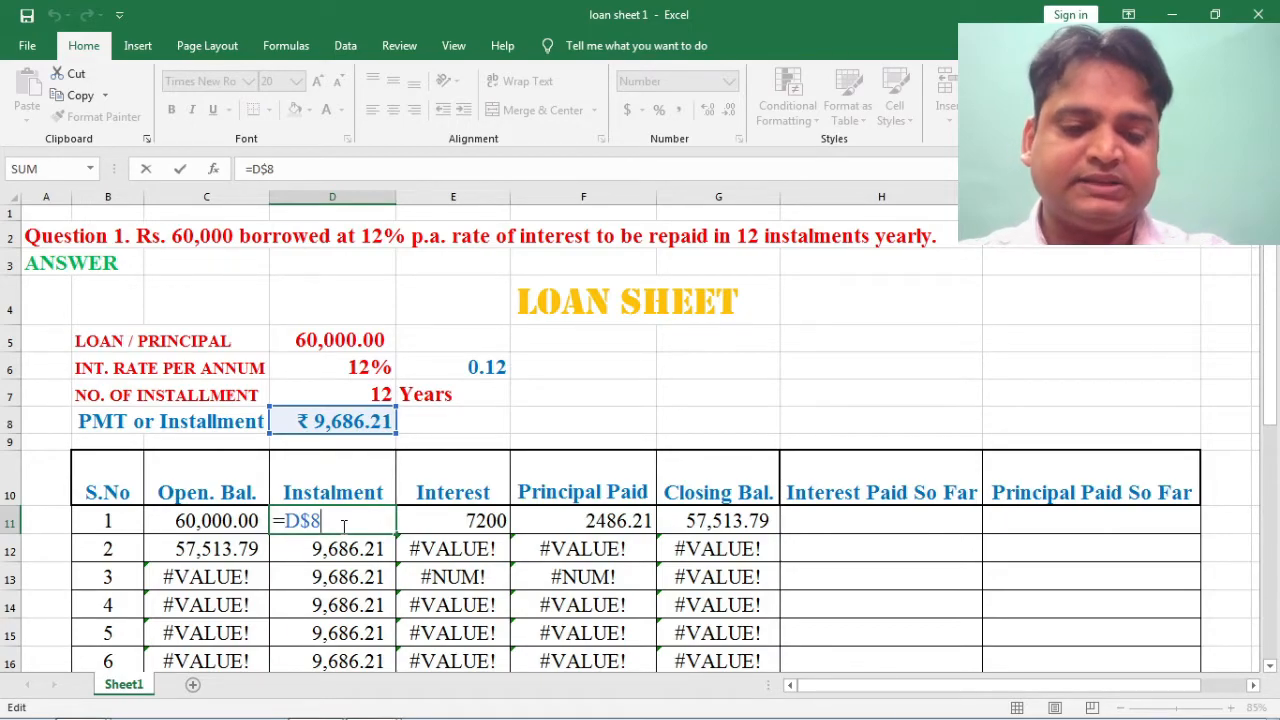
key("ctrl+Return")
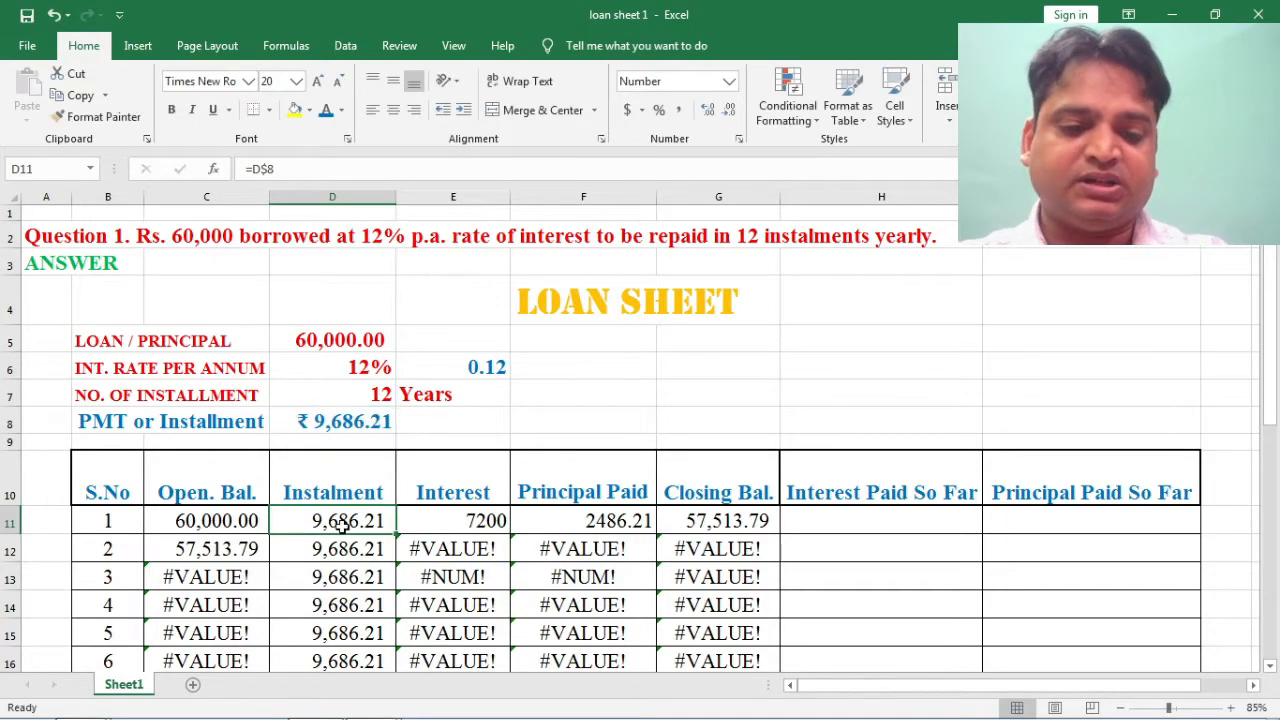
Step: Fix the row references in E11's interest formula so it reads =IPMT(E$6,B11,D$7,-D$5)
left_click(443, 525)
double_click(443, 525)
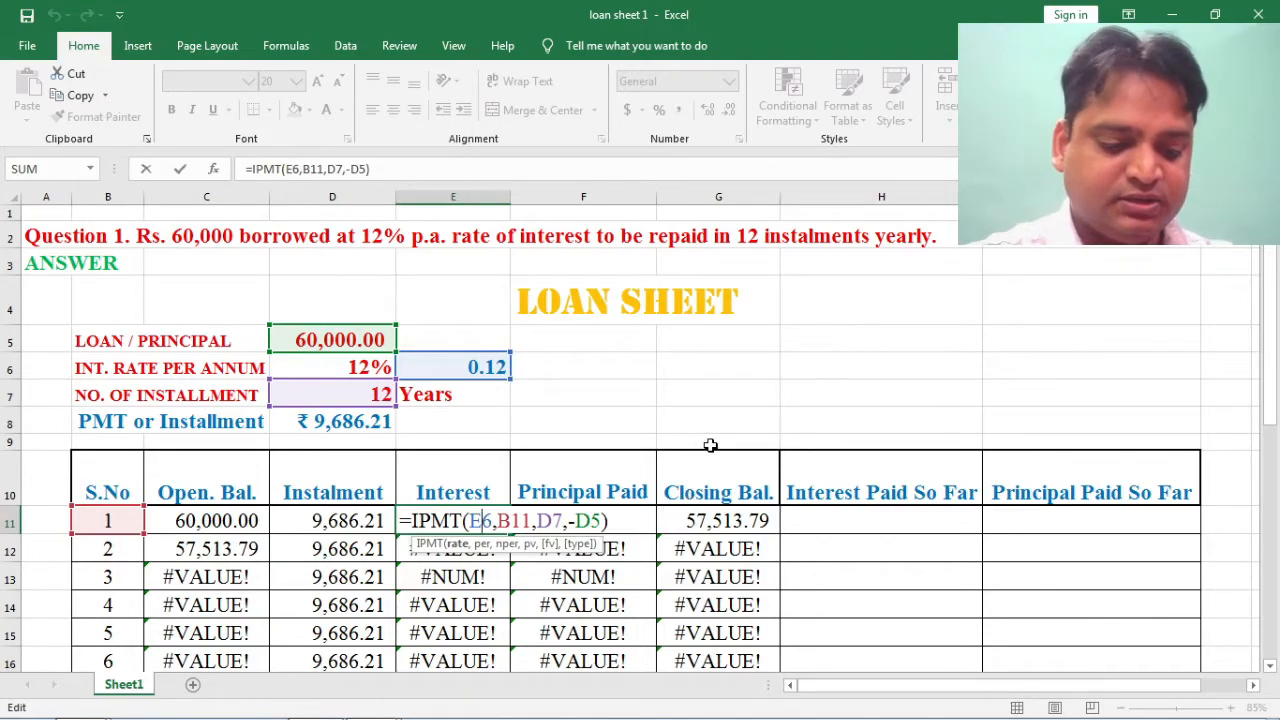
type("$")
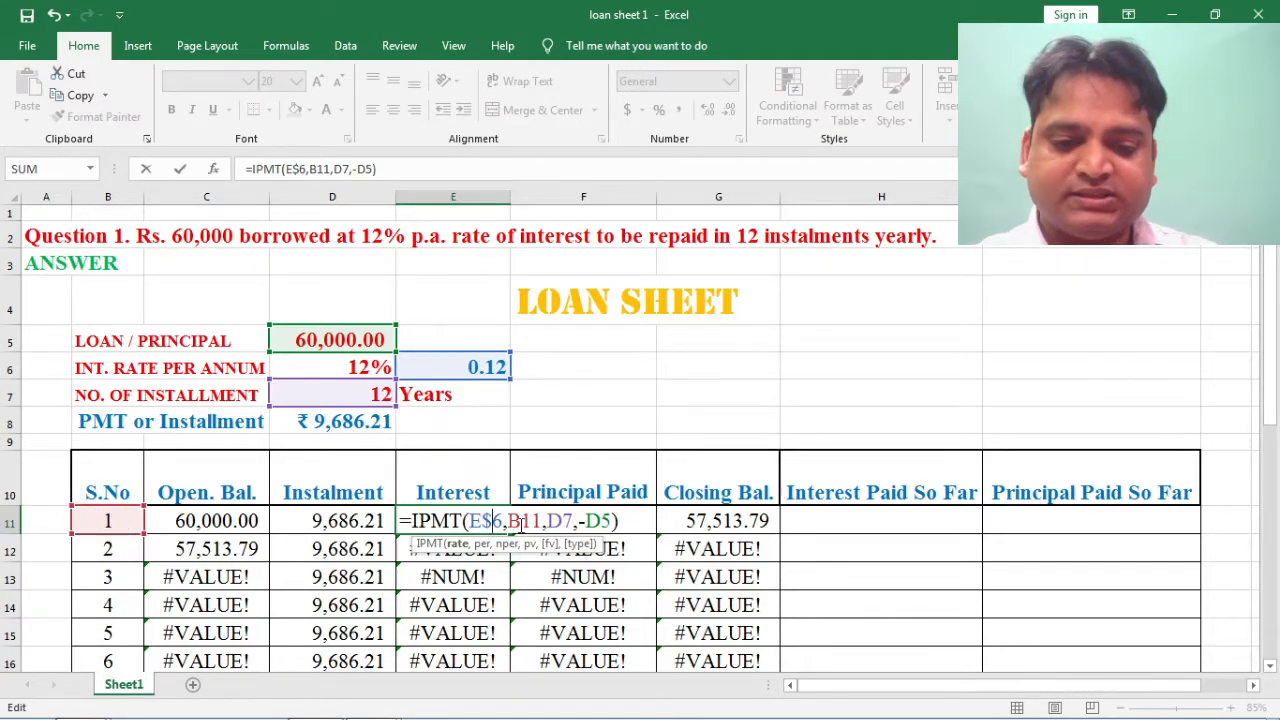
left_click(562, 520)
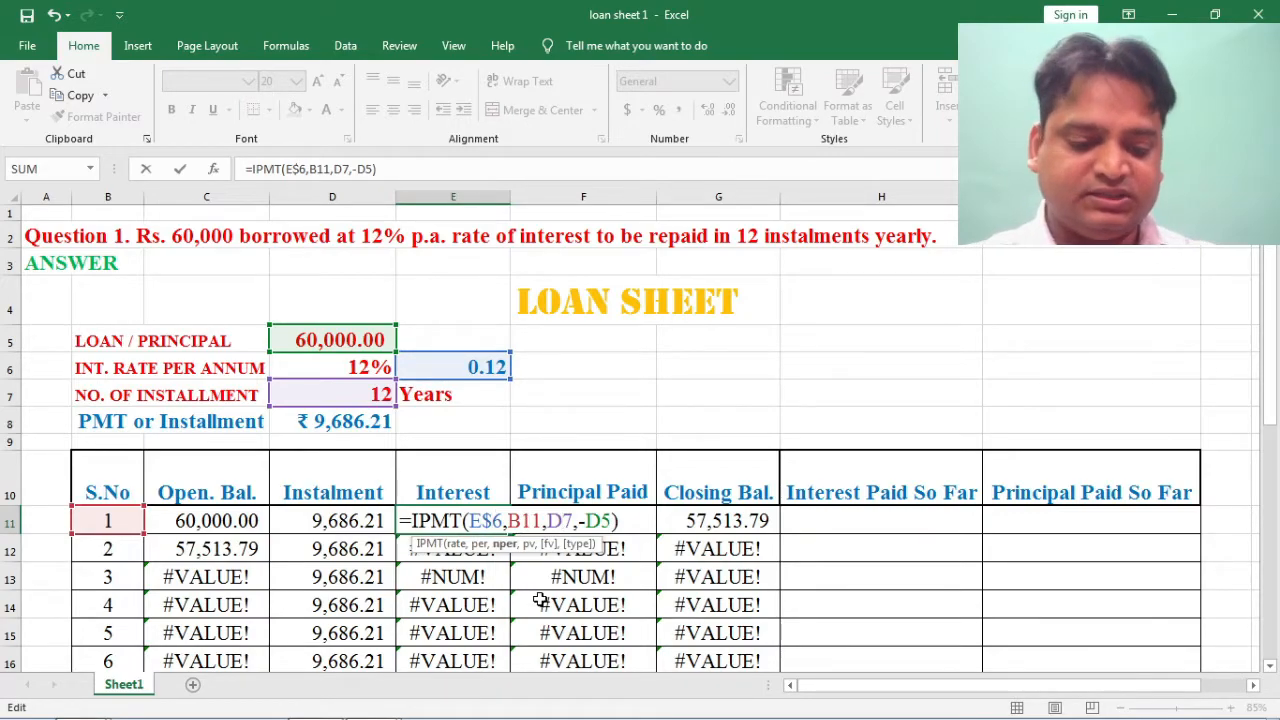
type("$")
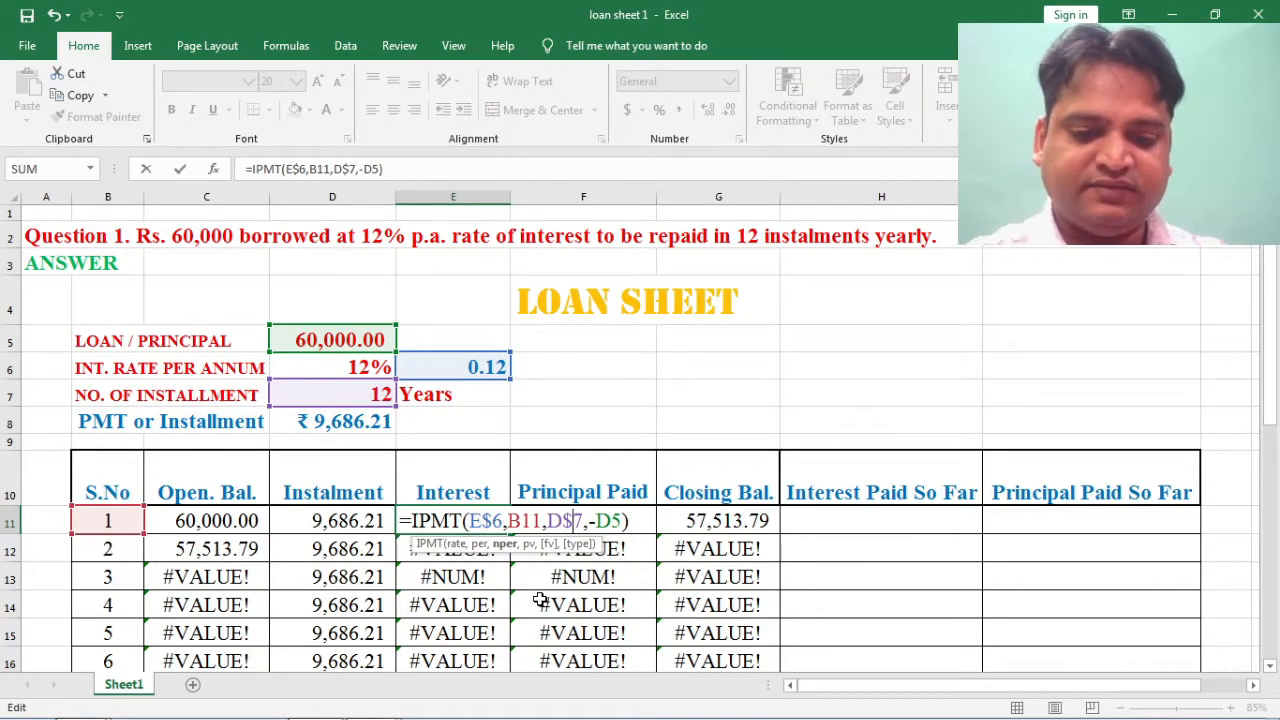
left_click(608, 520)
type("$")
key("Return")
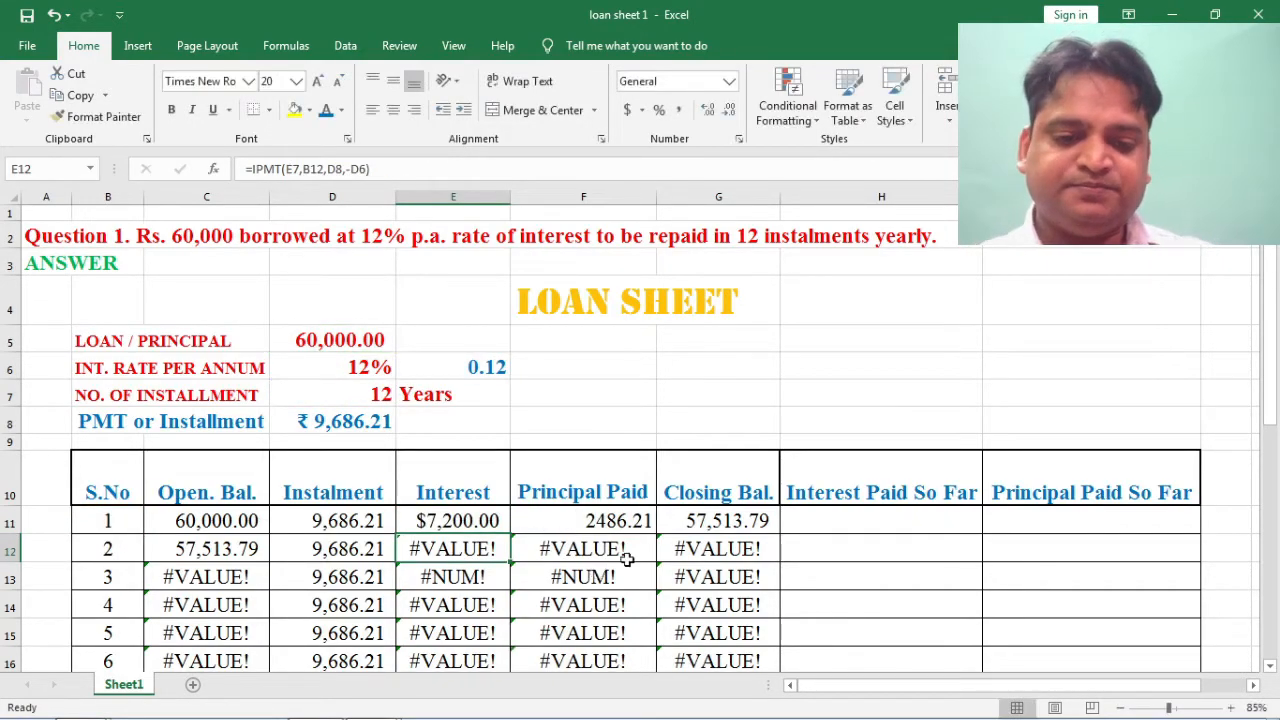
Step: Set the number format of the first interest cell, E11, to General
left_click(452, 518)
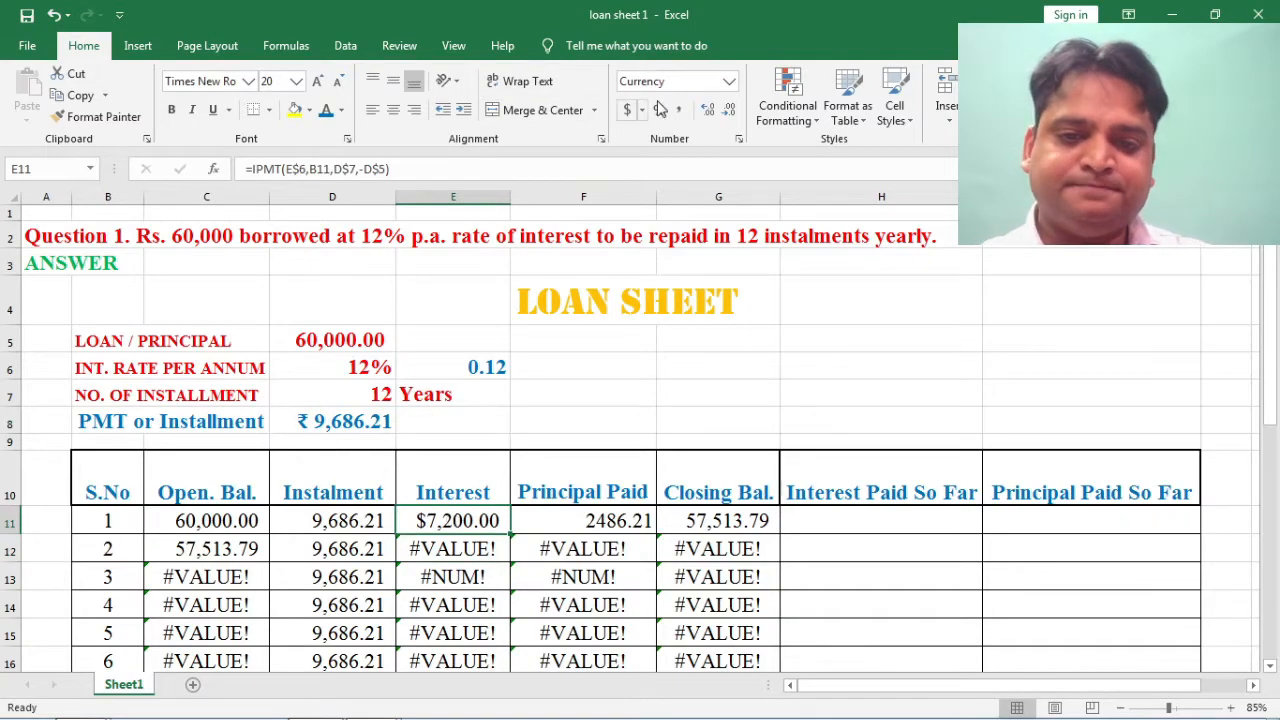
left_click(629, 81)
left_click(731, 82)
left_click(689, 102)
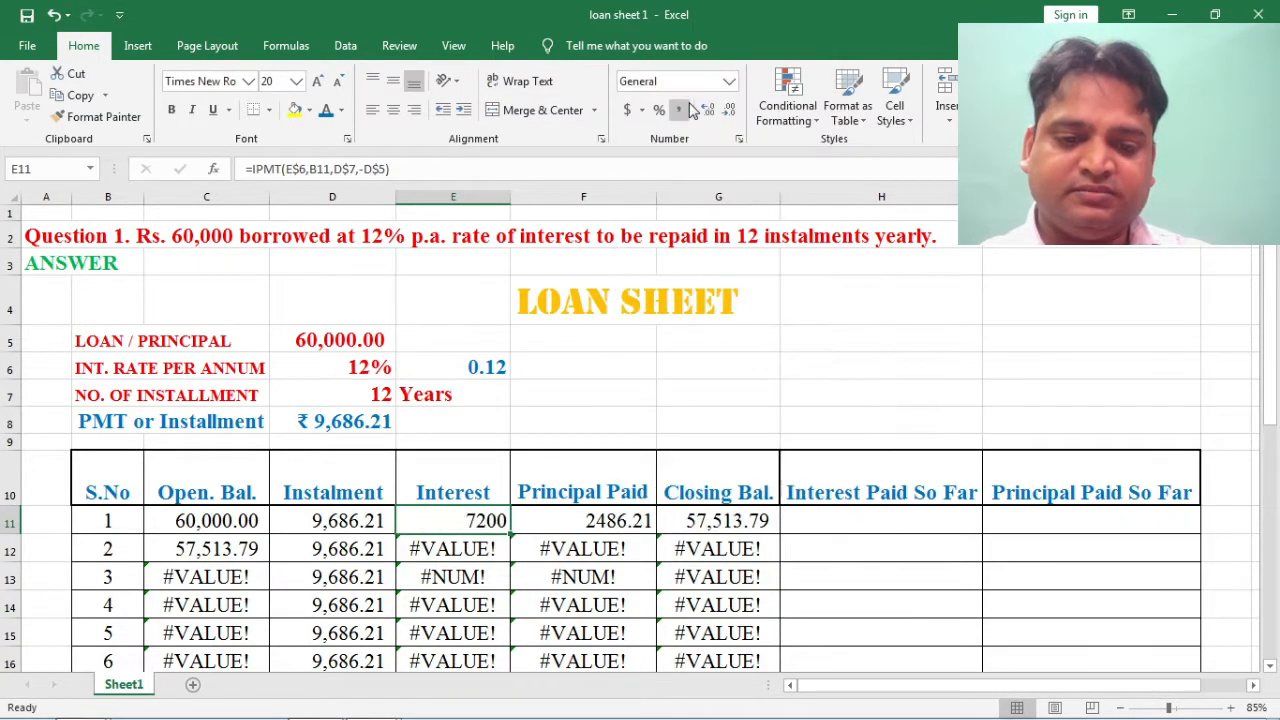
Step: Fix the row references in F11's principal paid formula so it reads =PPMT(E$6,B11,D$7,-D$5)
left_click(565, 522)
double_click(565, 522)
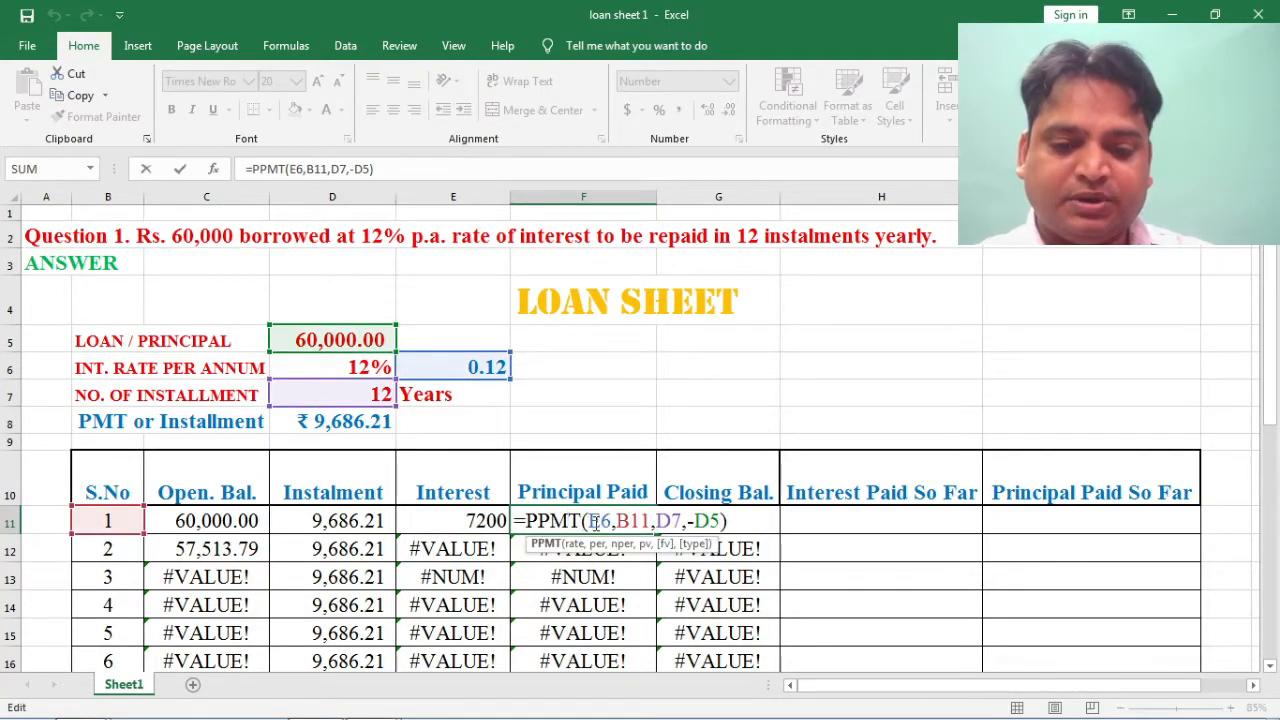
left_click(598, 524)
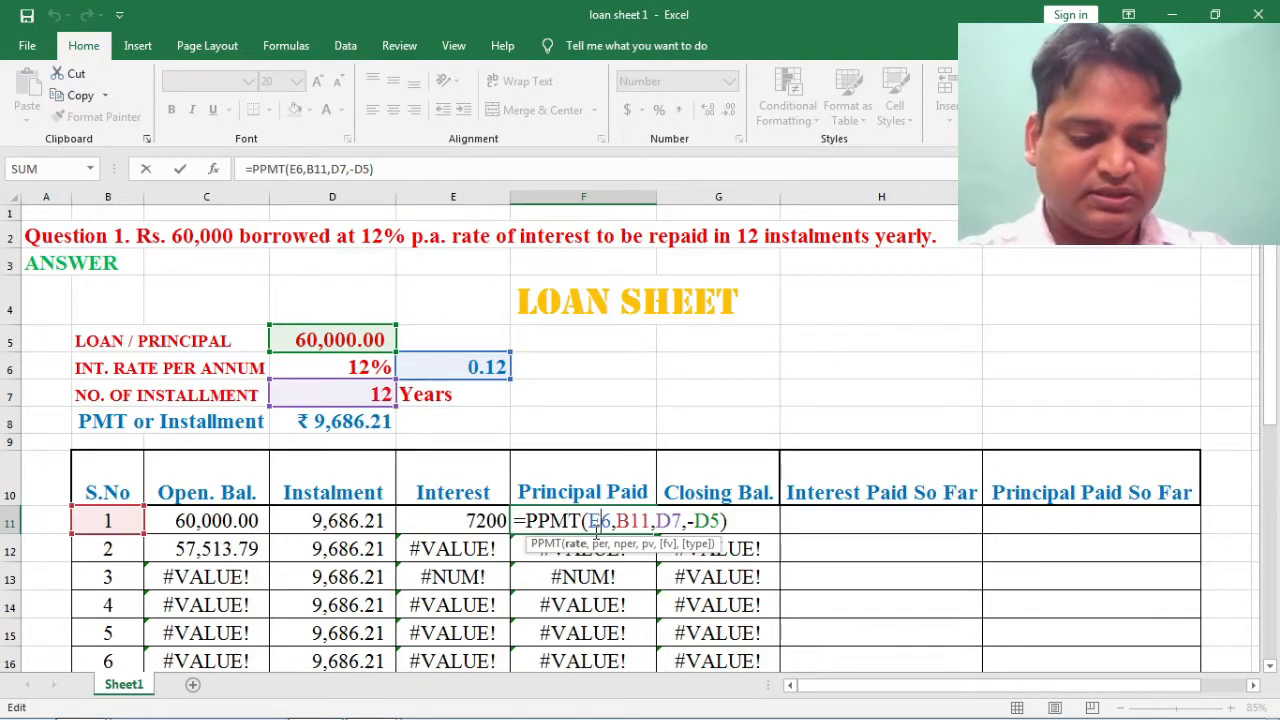
type("$")
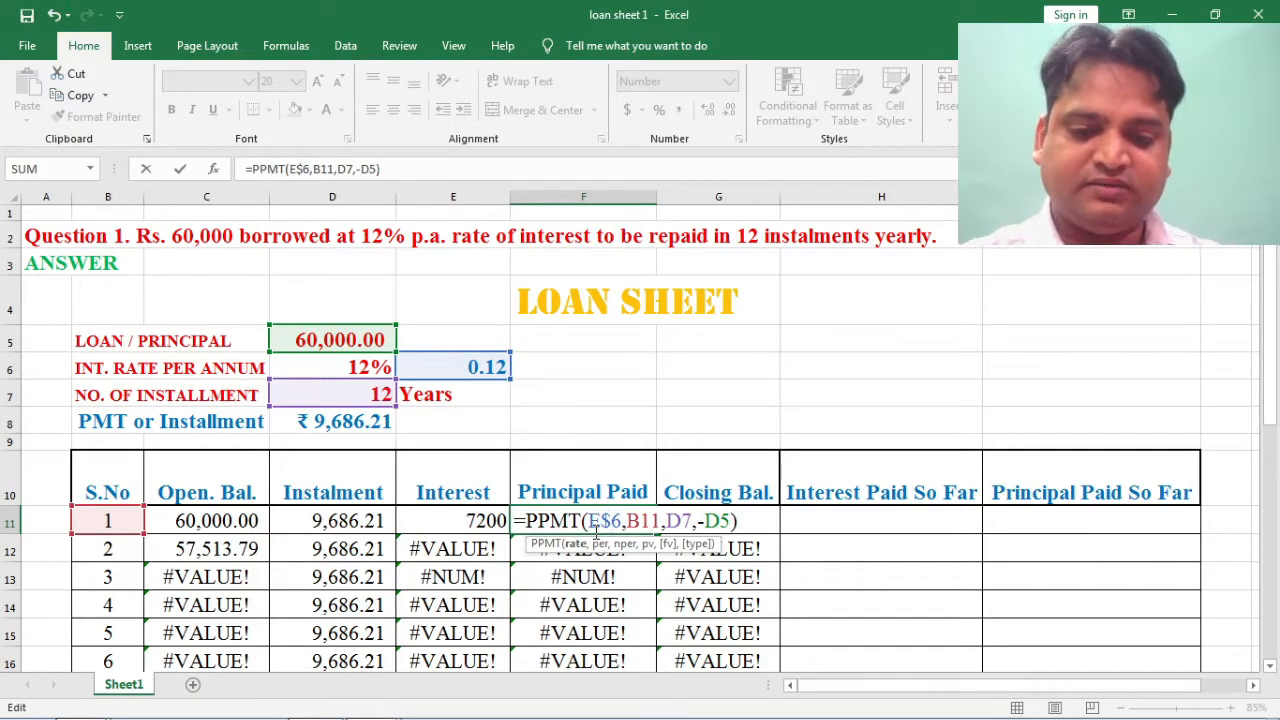
left_click(683, 522)
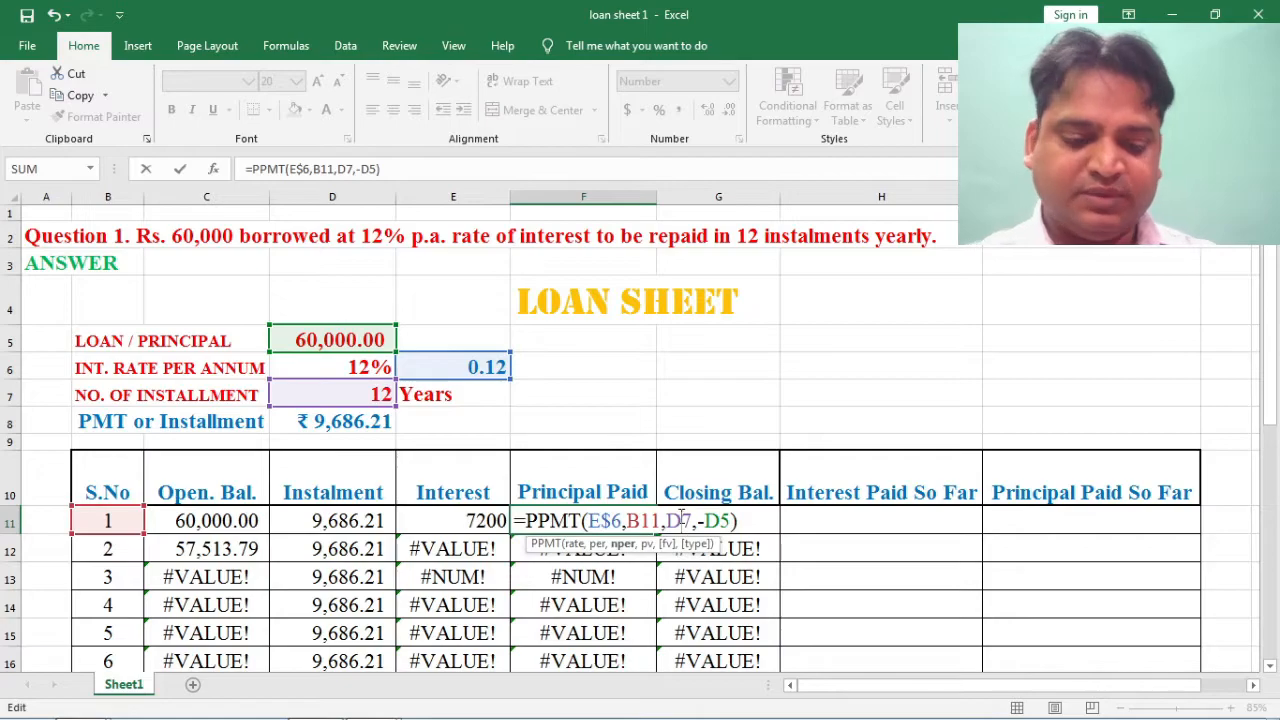
type("$")
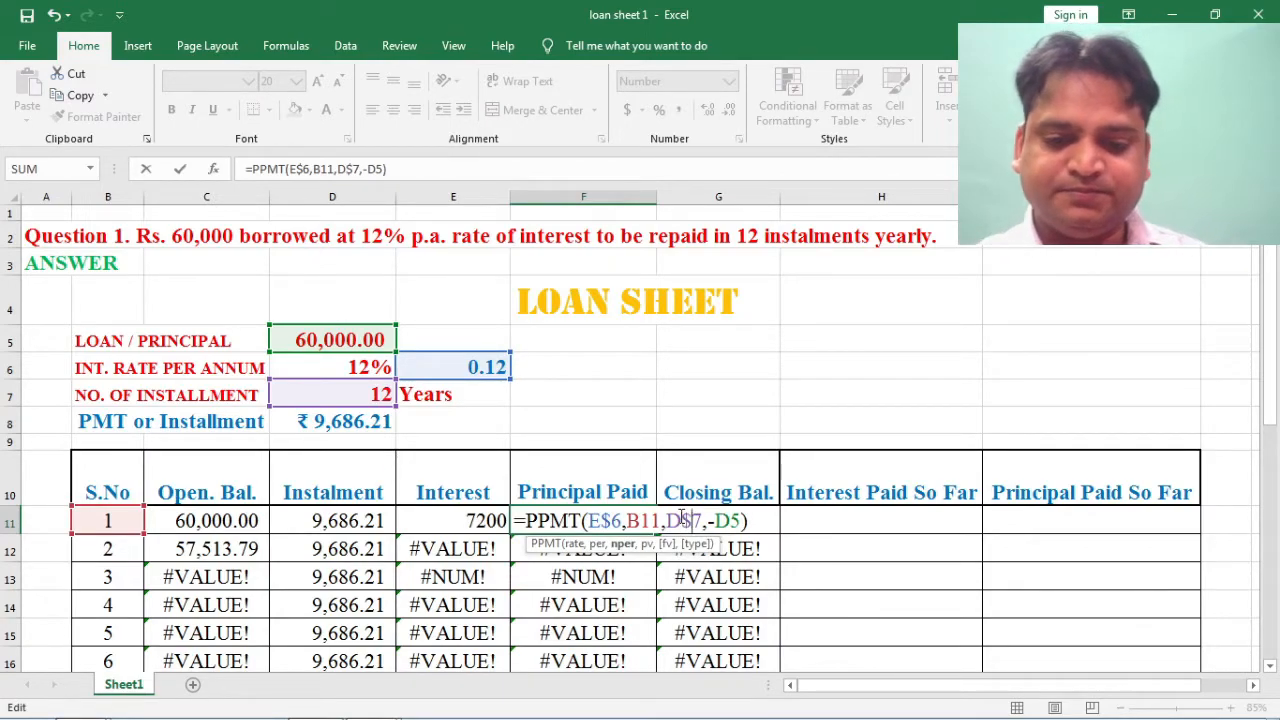
left_click(732, 520)
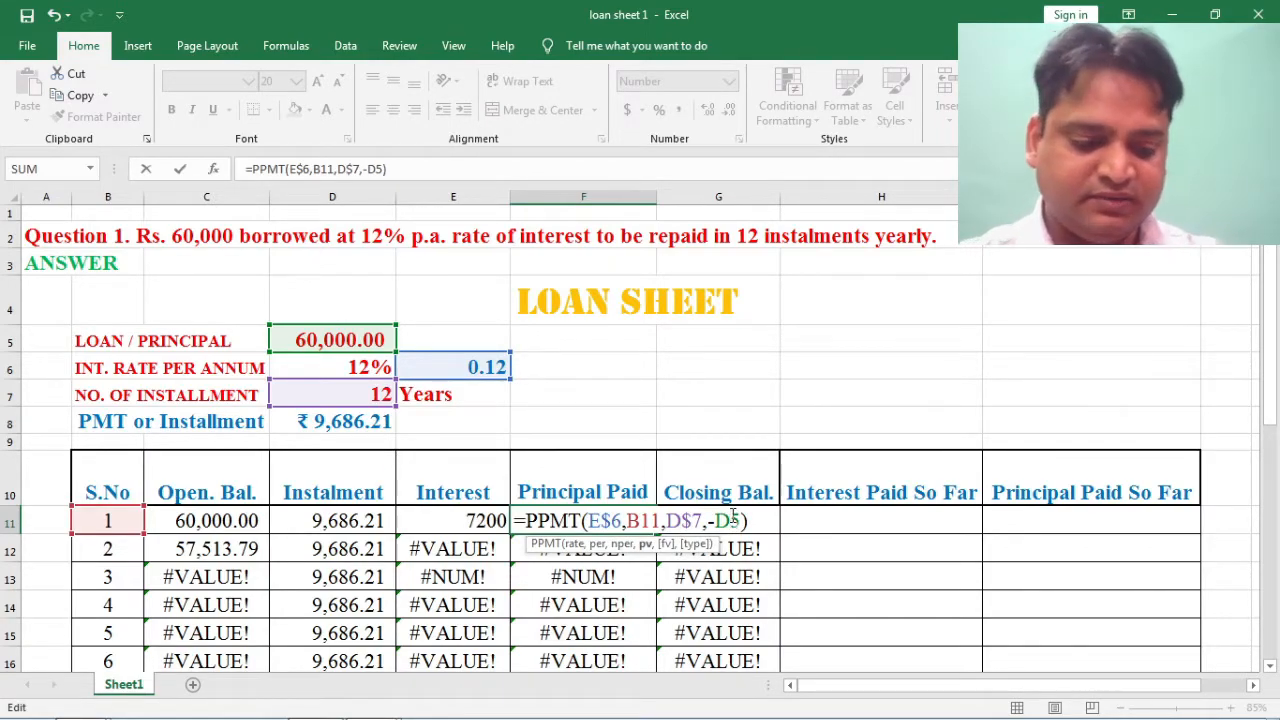
type("$")
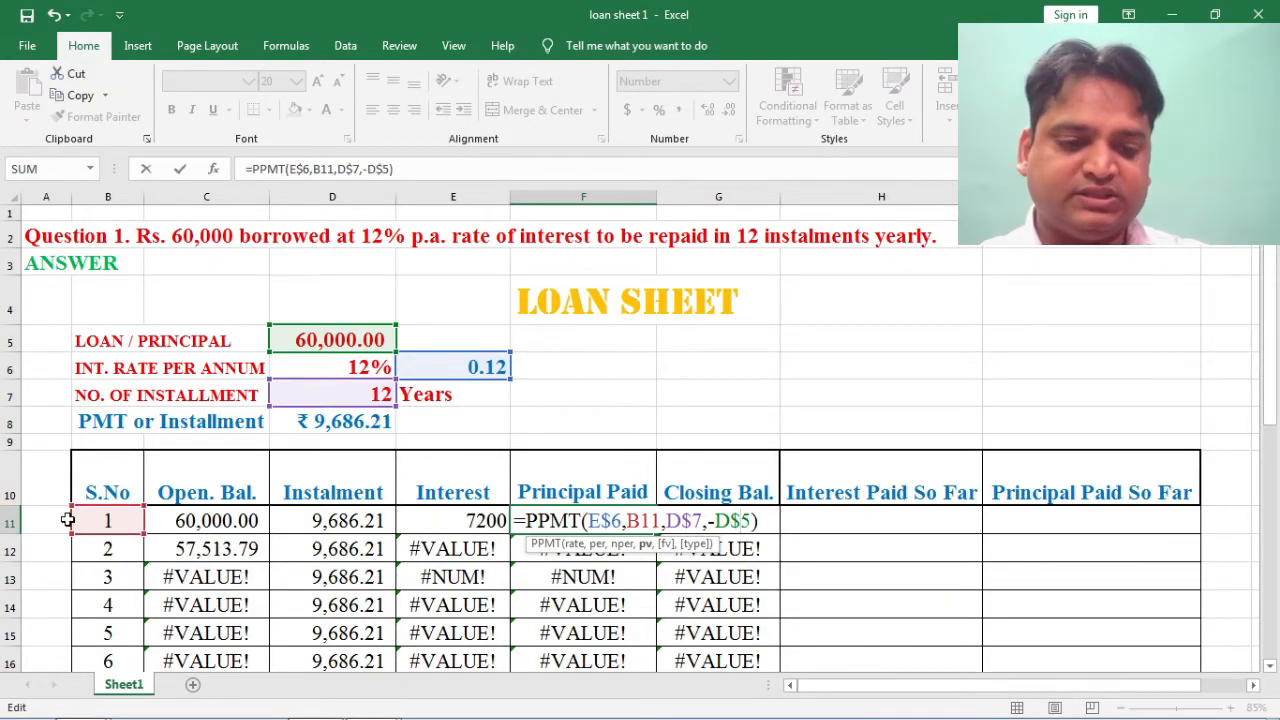
key("Return")
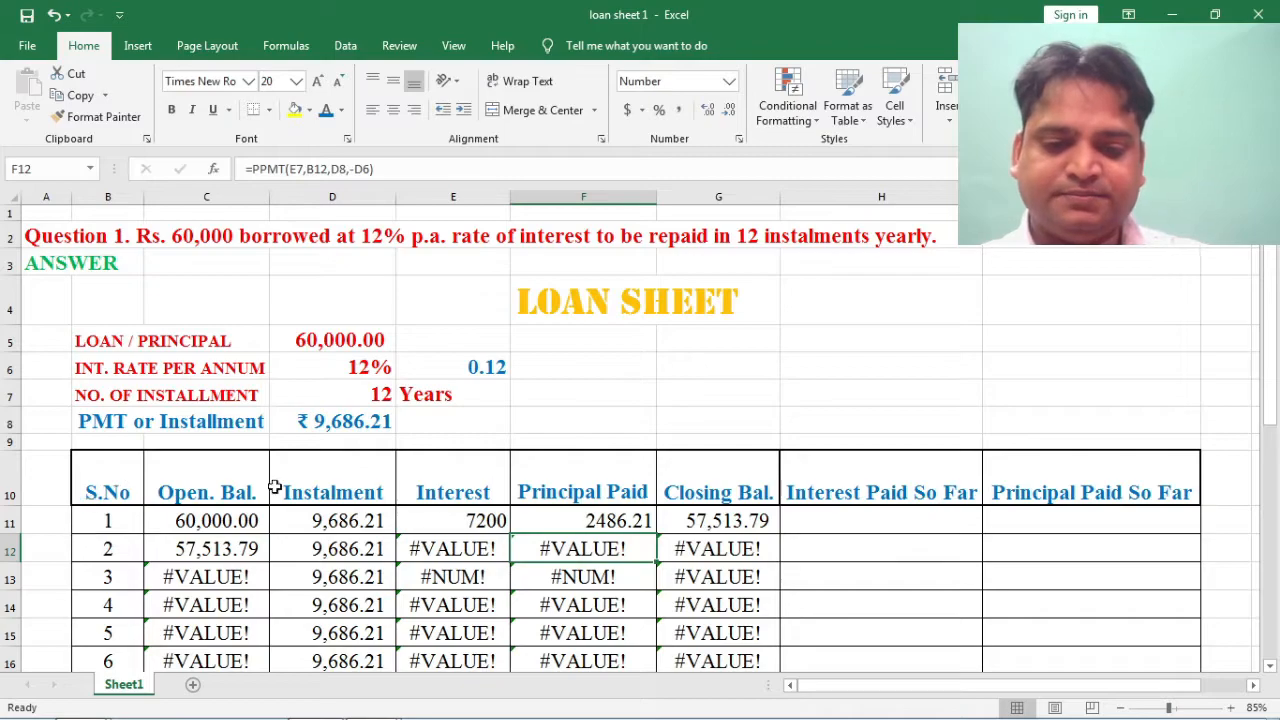
Step: Copy the corrected interest, principal paid and closing balance formulas in E11:G11 down to row 22
left_click(717, 525)
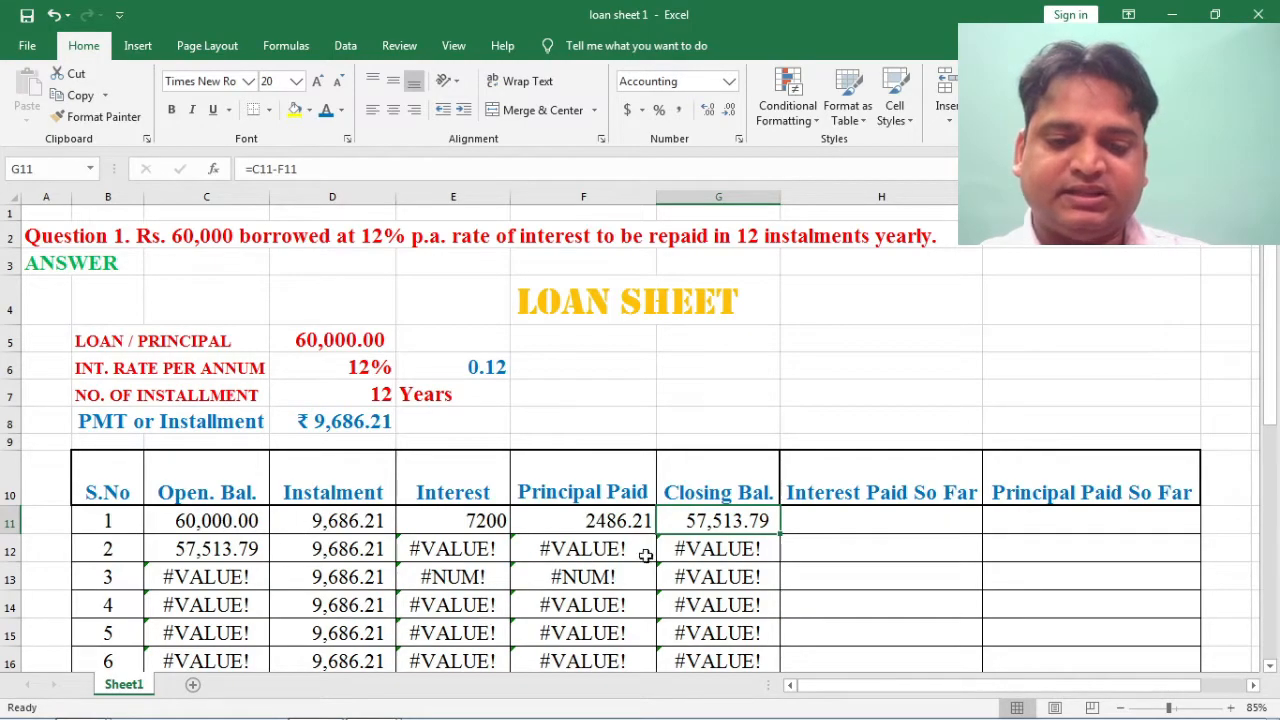
scroll(541, 575, "down", 2)
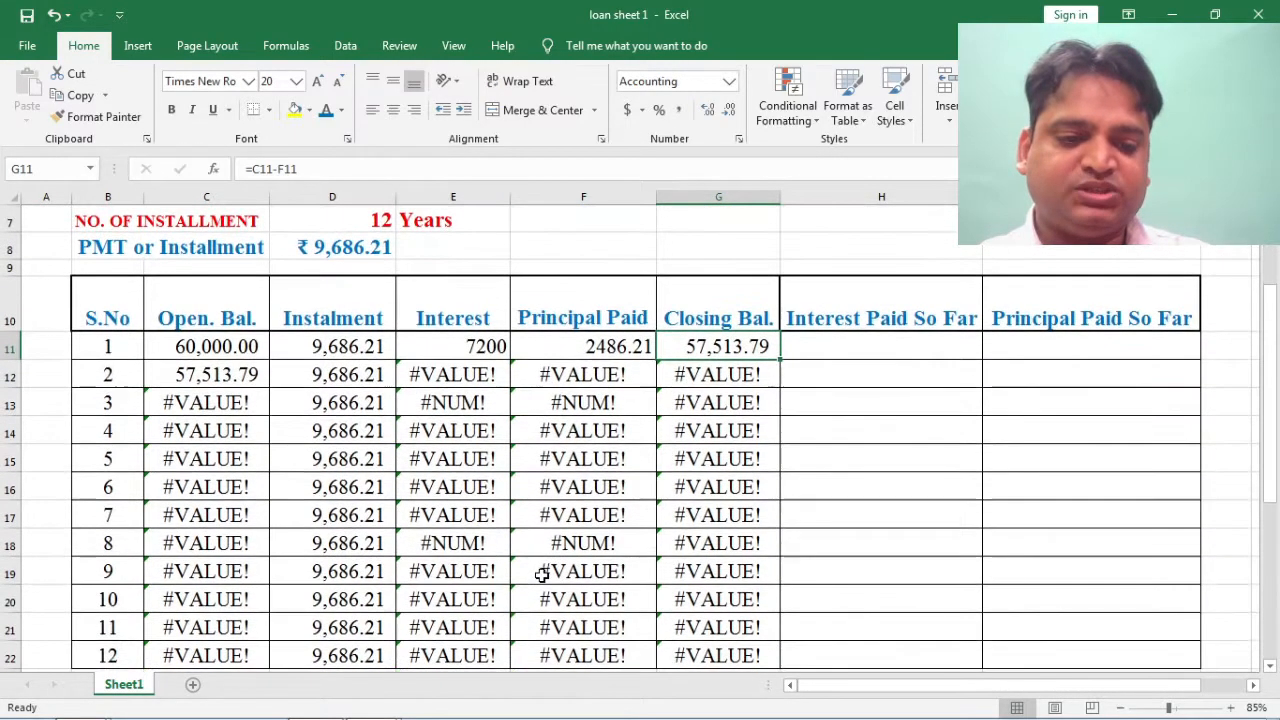
scroll(541, 575, "down", 1)
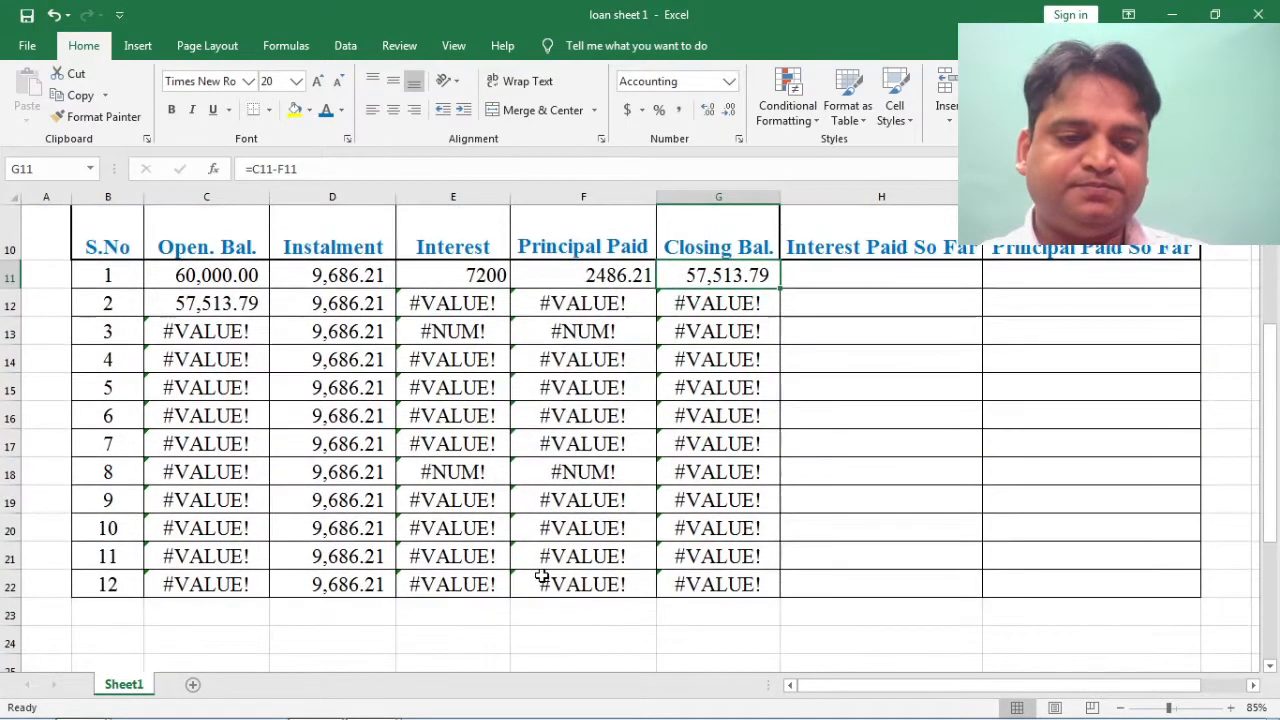
left_click(217, 310)
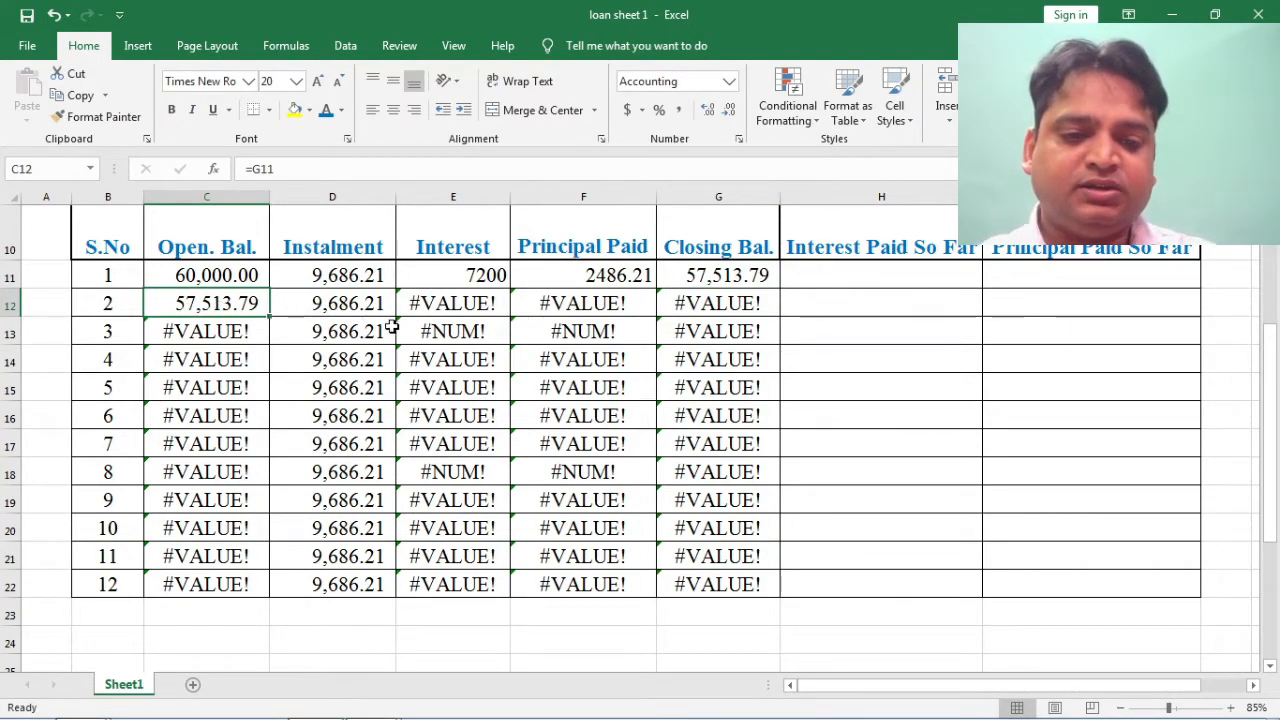
left_click(450, 276)
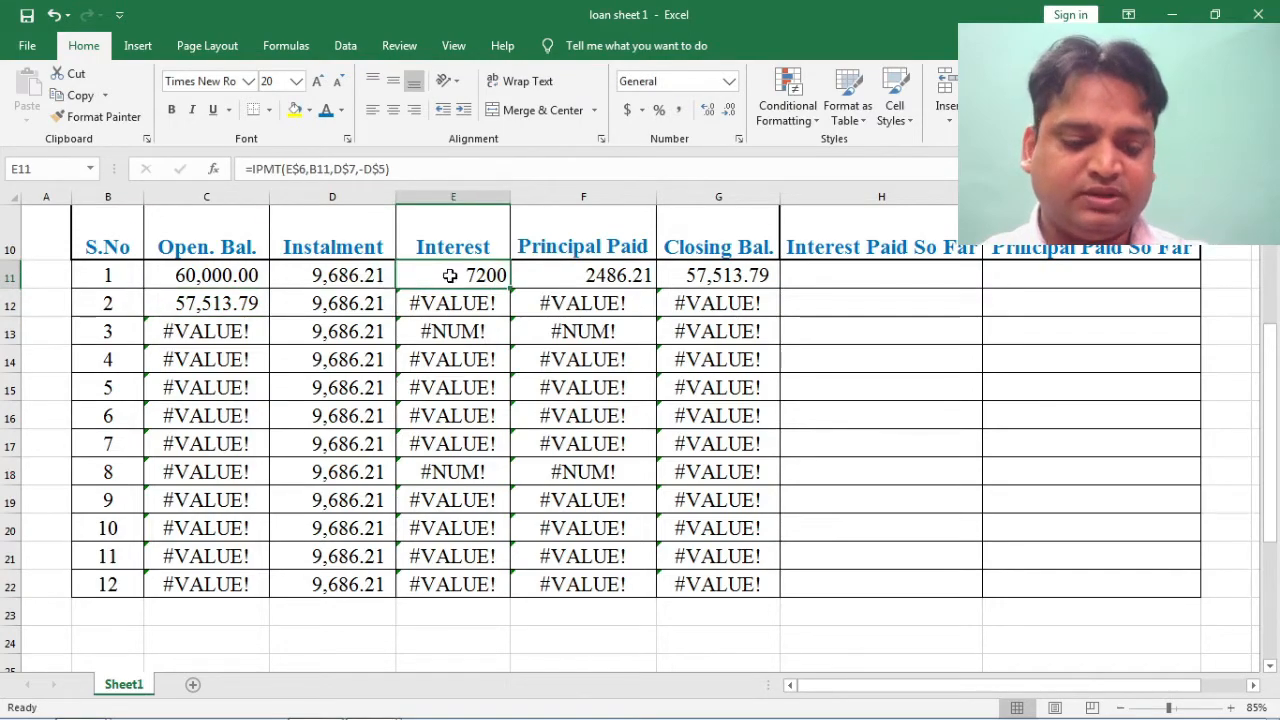
left_click_drag(450, 276, 718, 276)
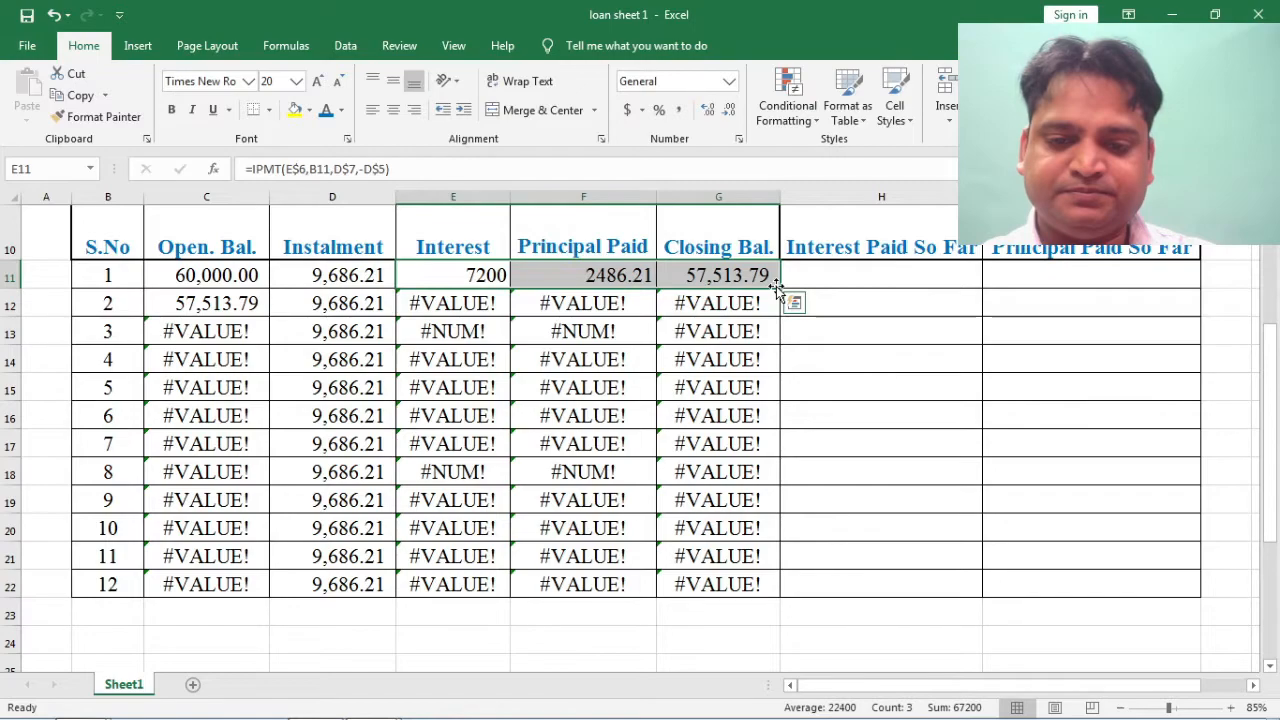
left_click_drag(777, 288, 778, 289)
left_click_drag(771, 369, 768, 592)
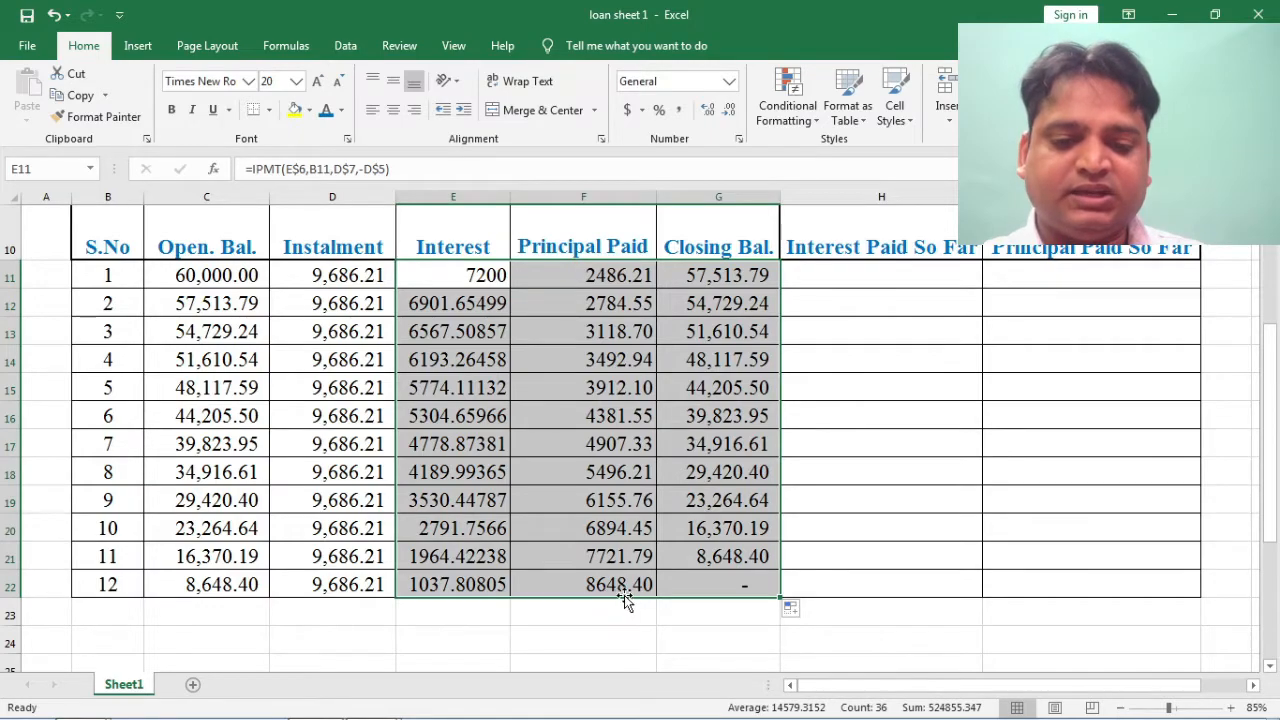
Step: Change the number format of the final closing balance in G22 to General
left_click(763, 589)
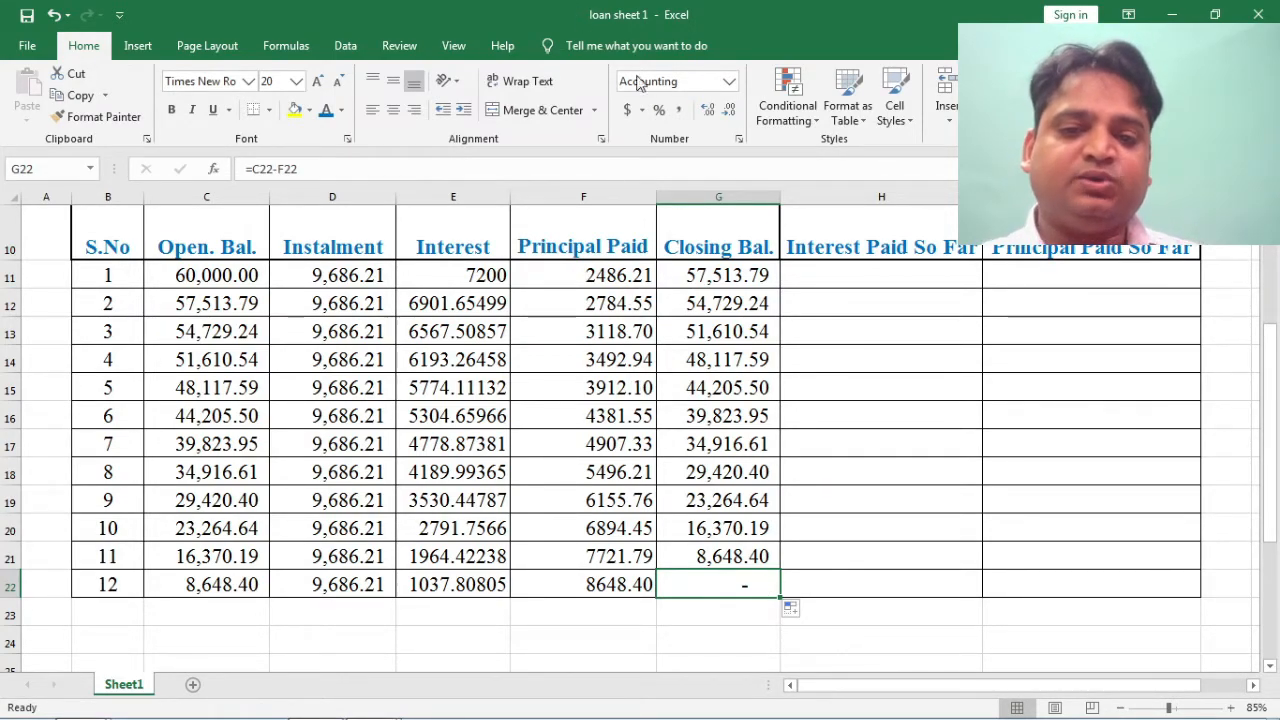
left_click(729, 86)
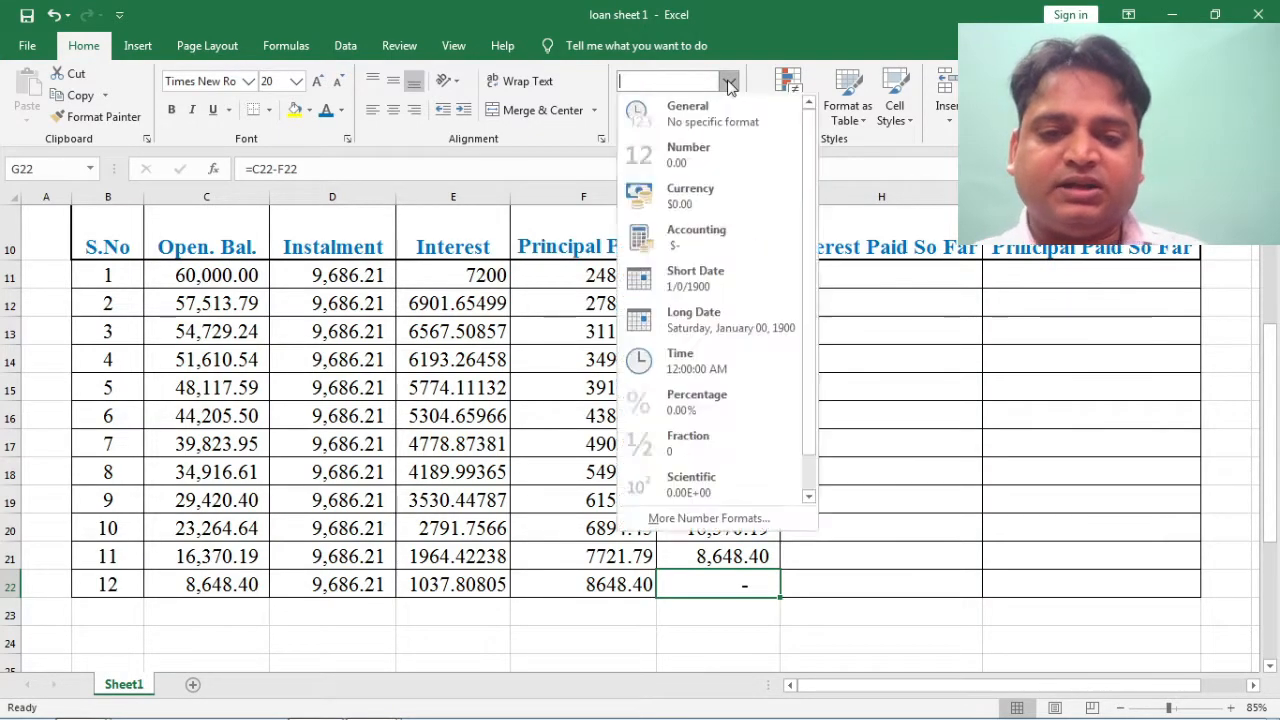
left_click(710, 110)
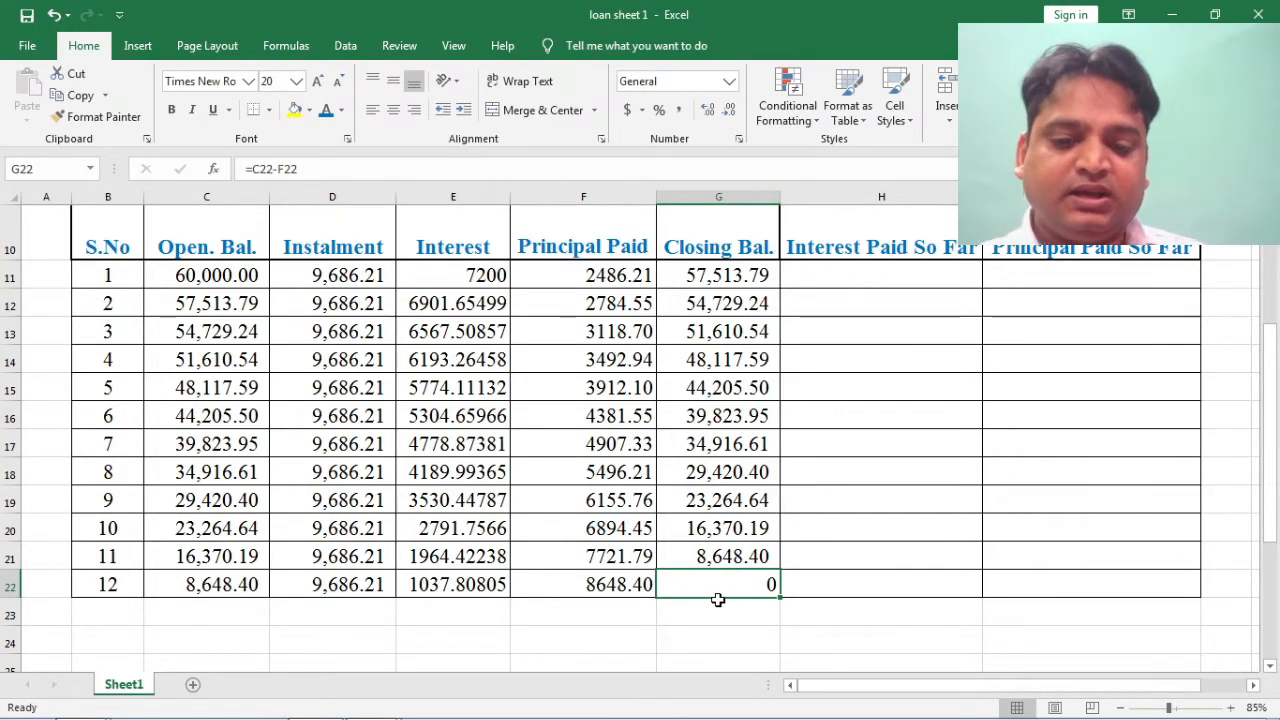
Step: Review the completed schedule against the loan inputs, checking the final closing balance and the empty Interest Paid So Far and Principal Paid So Far columns
scroll(722, 585, "up", 3)
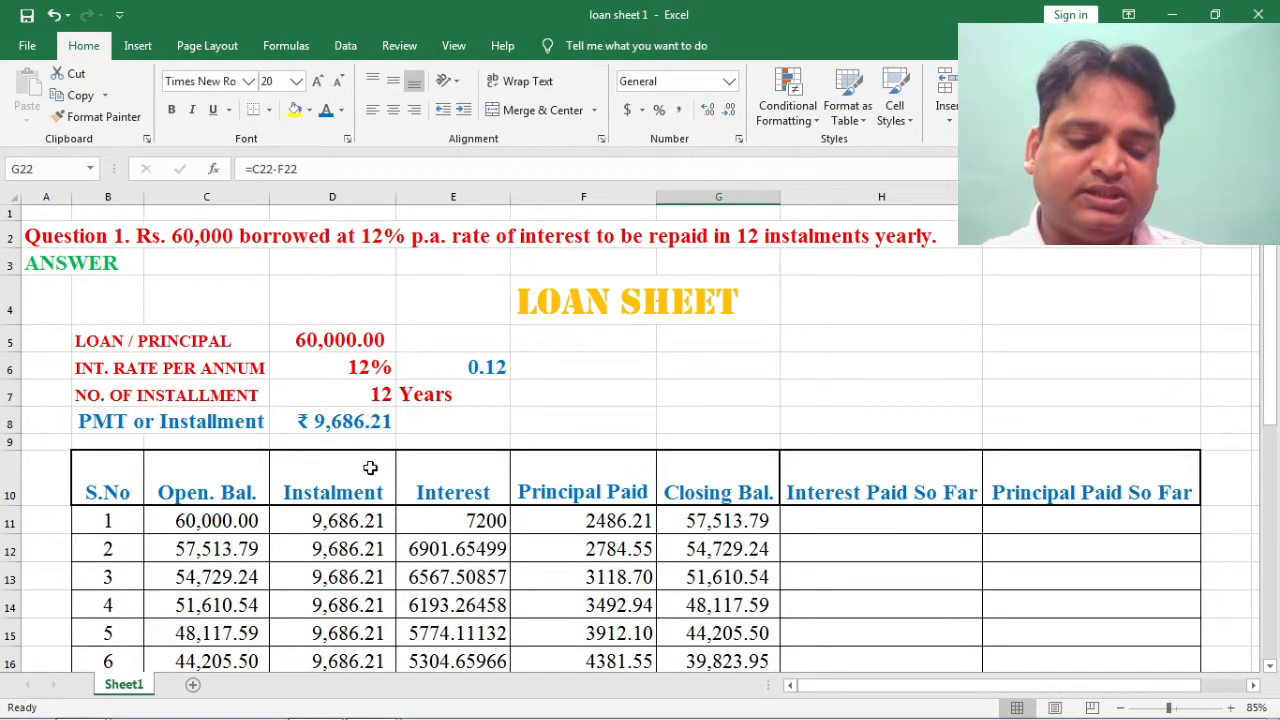
scroll(370, 468, "down", 3)
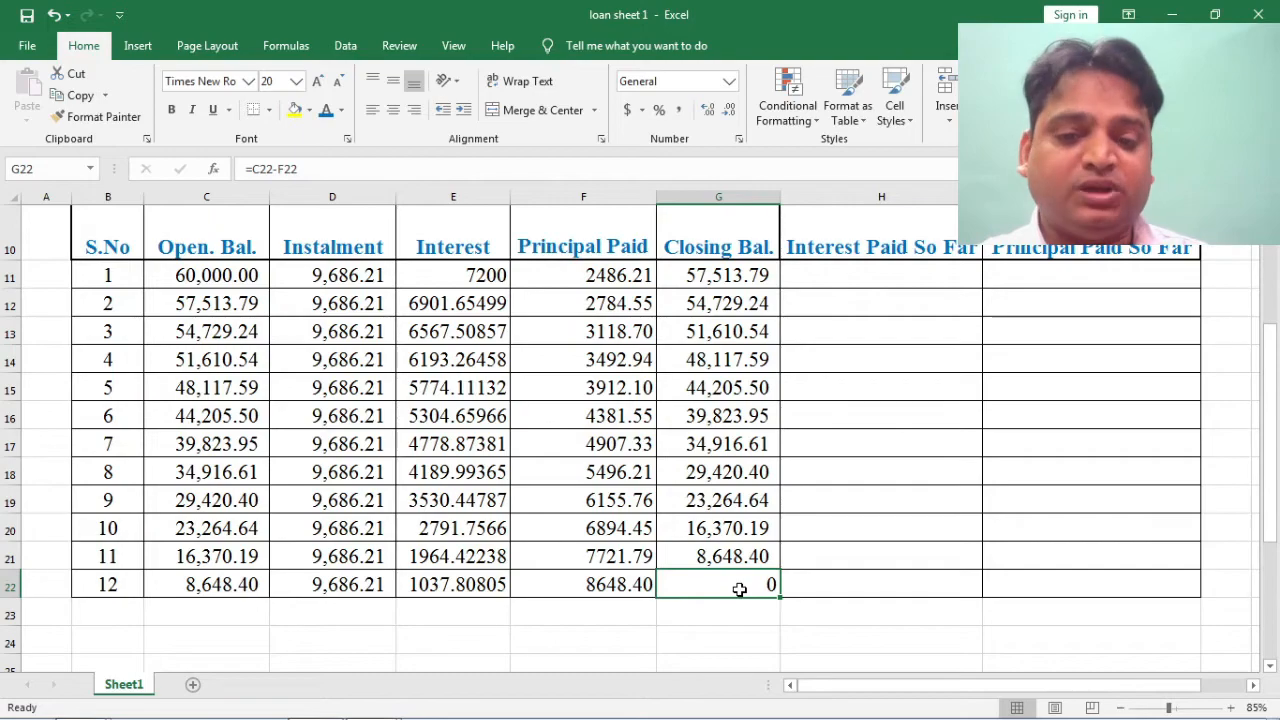
scroll(739, 590, "up", 1)
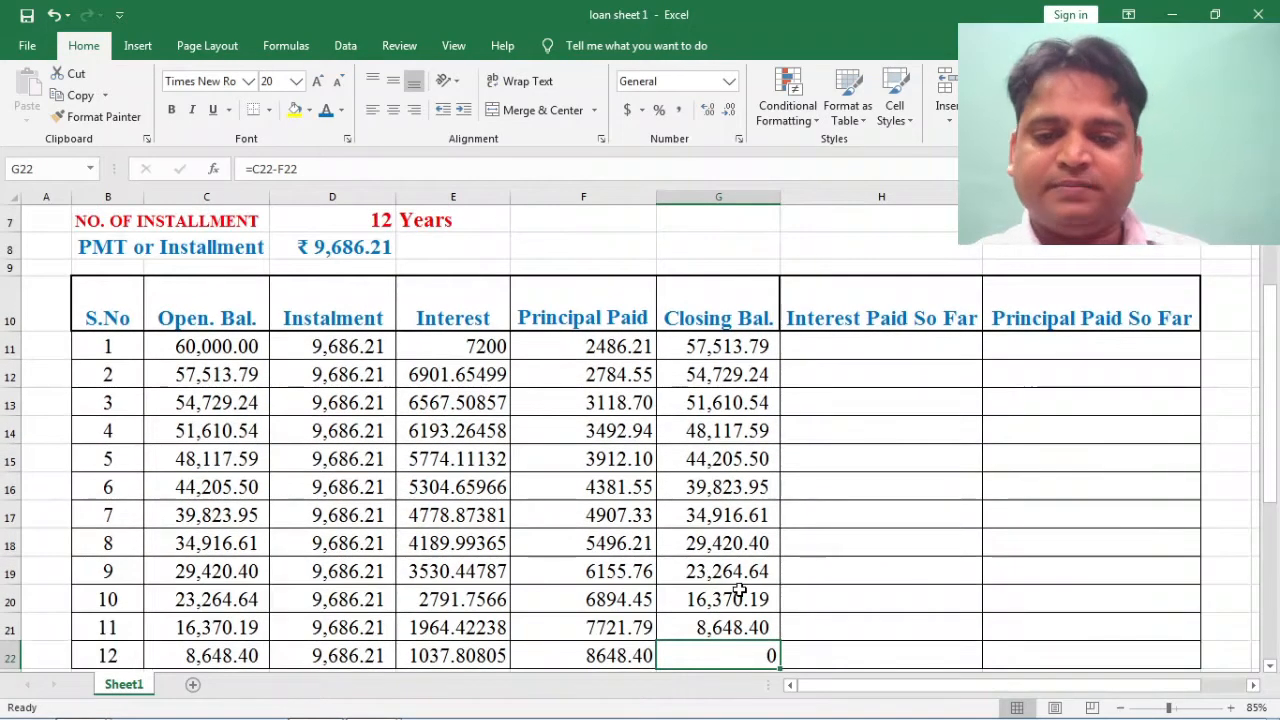
scroll(739, 590, "up", 2)
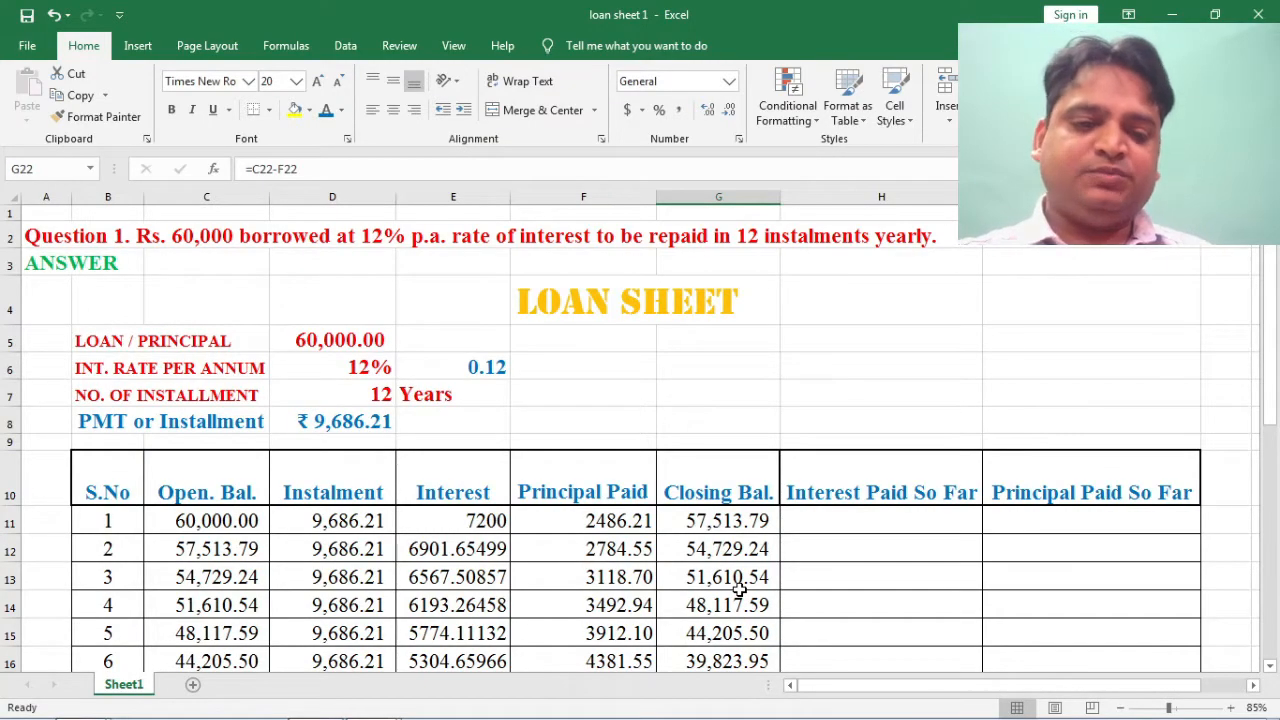
scroll(739, 590, "down", 1)
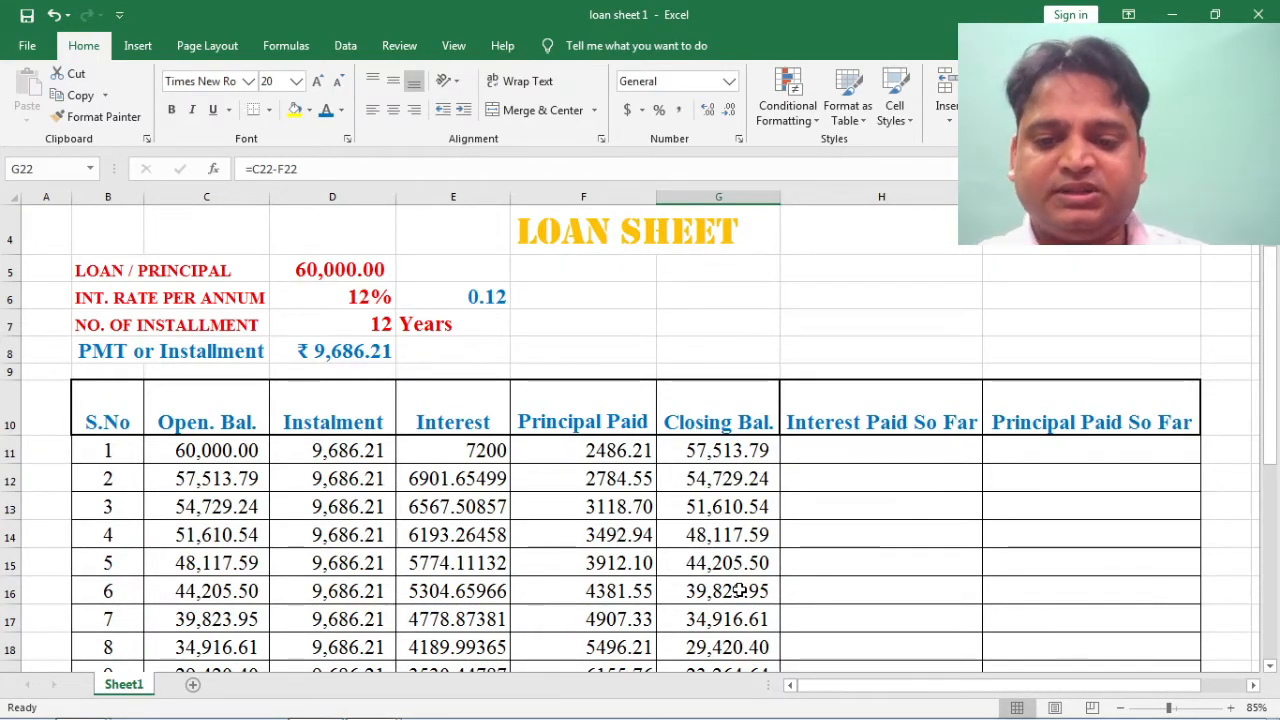
left_click(861, 452)
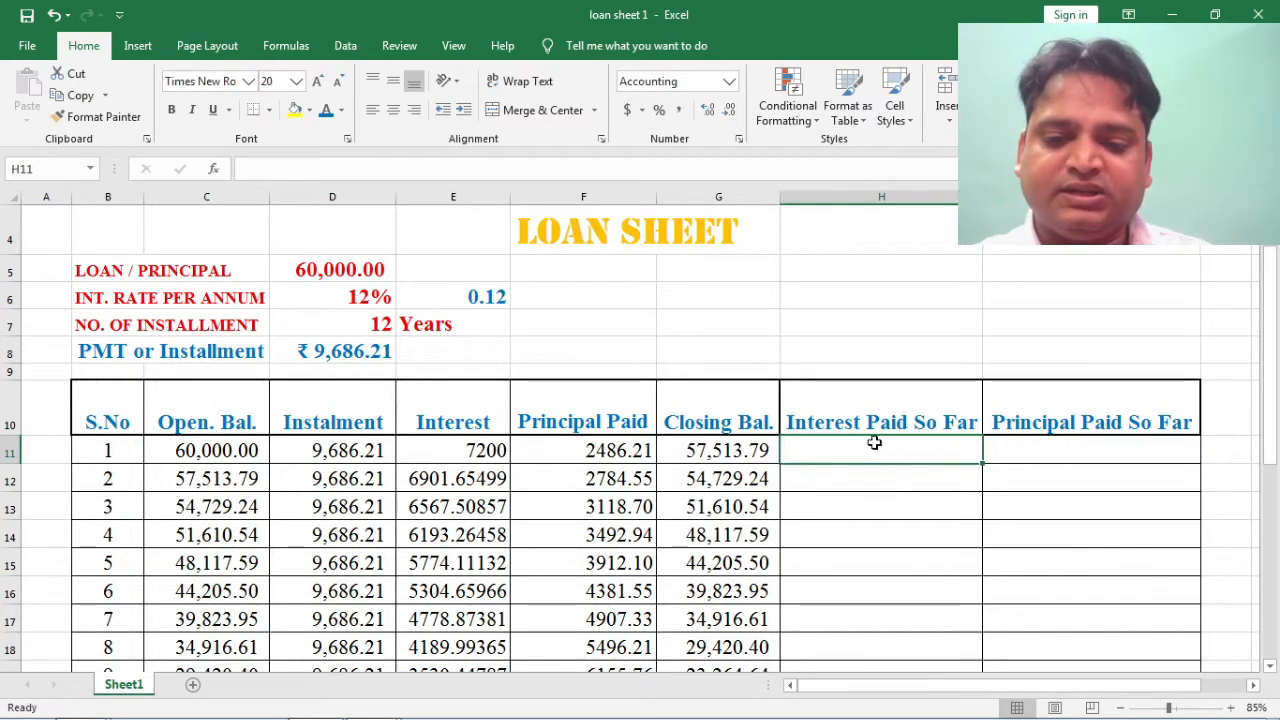
left_click(1061, 453)
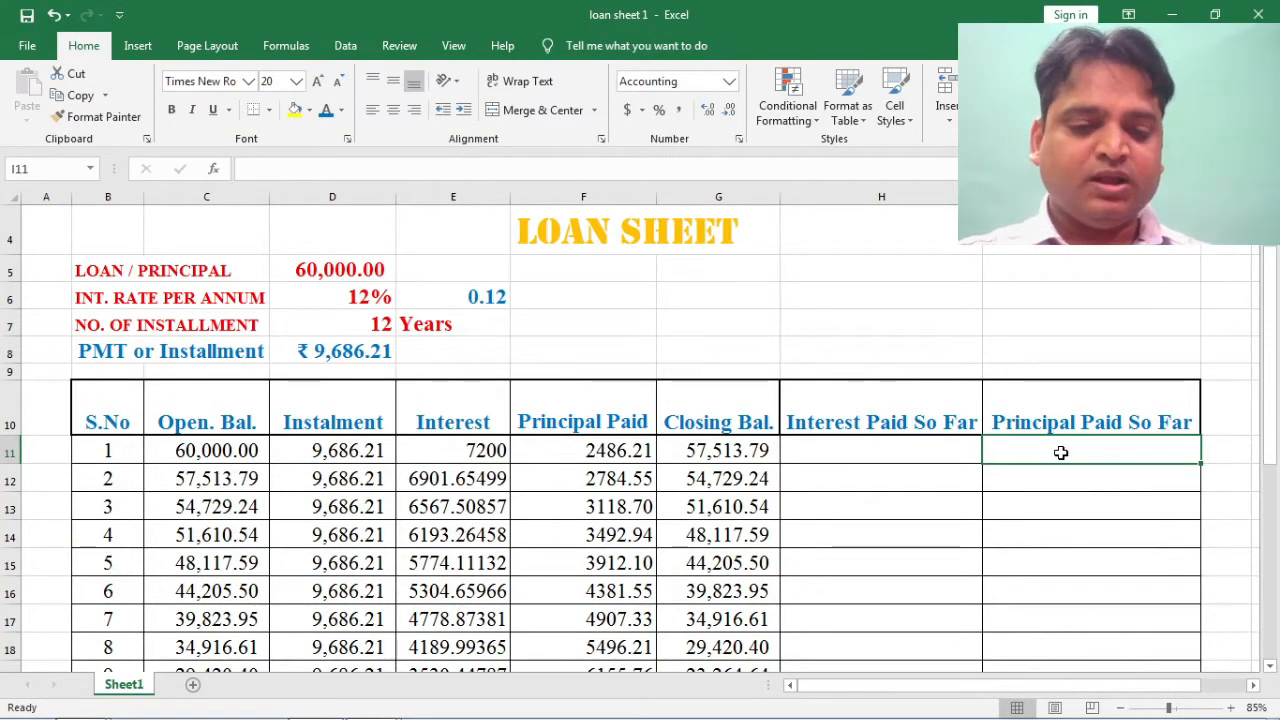
Step: Enter the formula =E11 in H11 to start the Interest Paid So Far column with the first year's interest
left_click(888, 452)
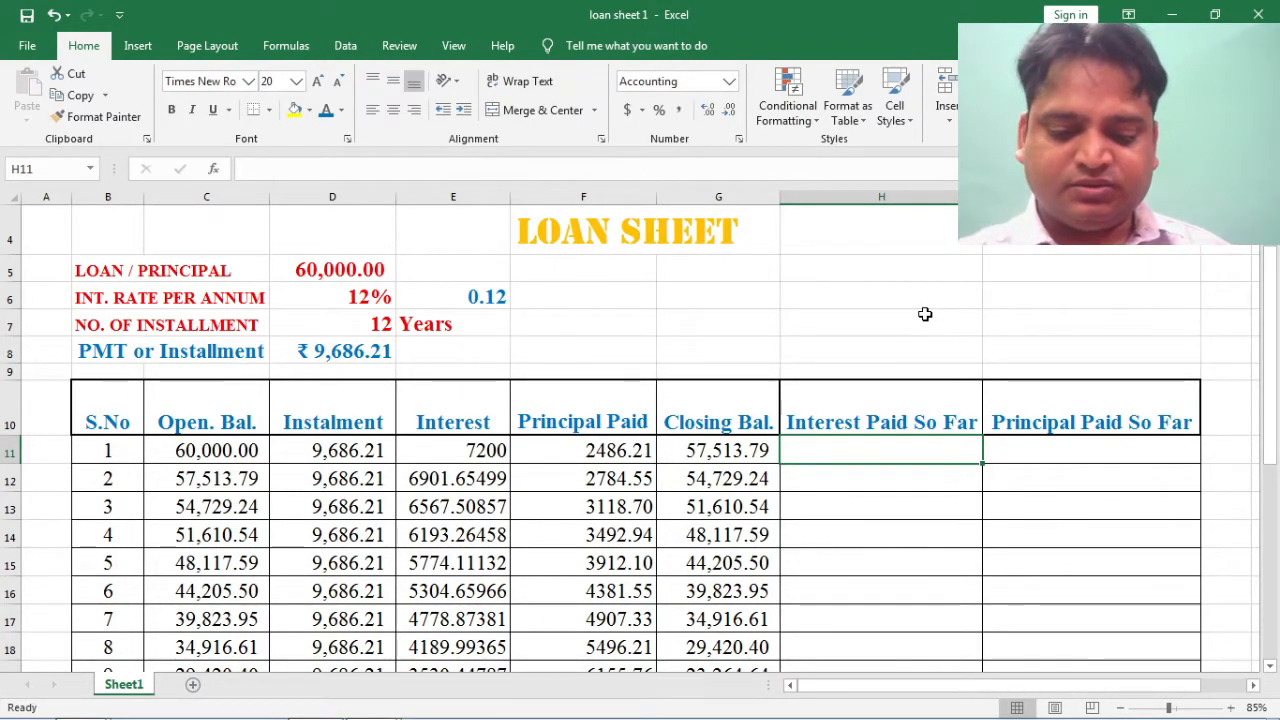
type("=")
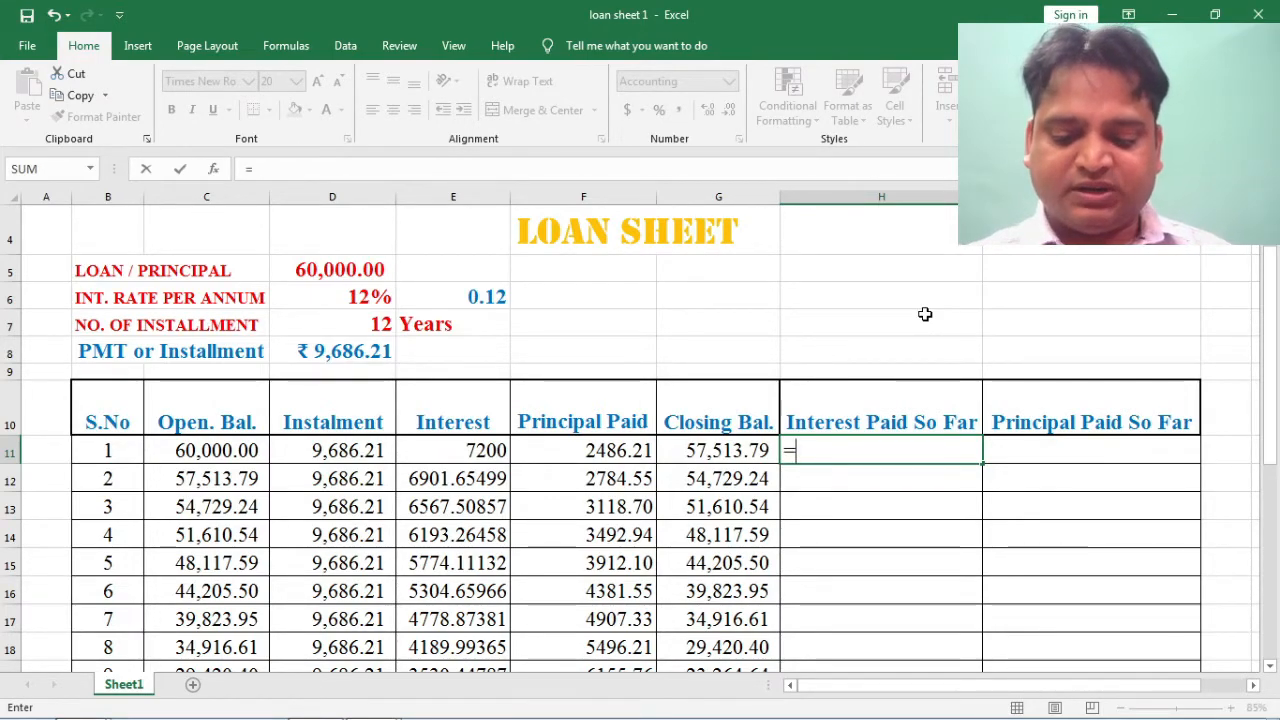
key("Left")
key("Left")
key("Left")
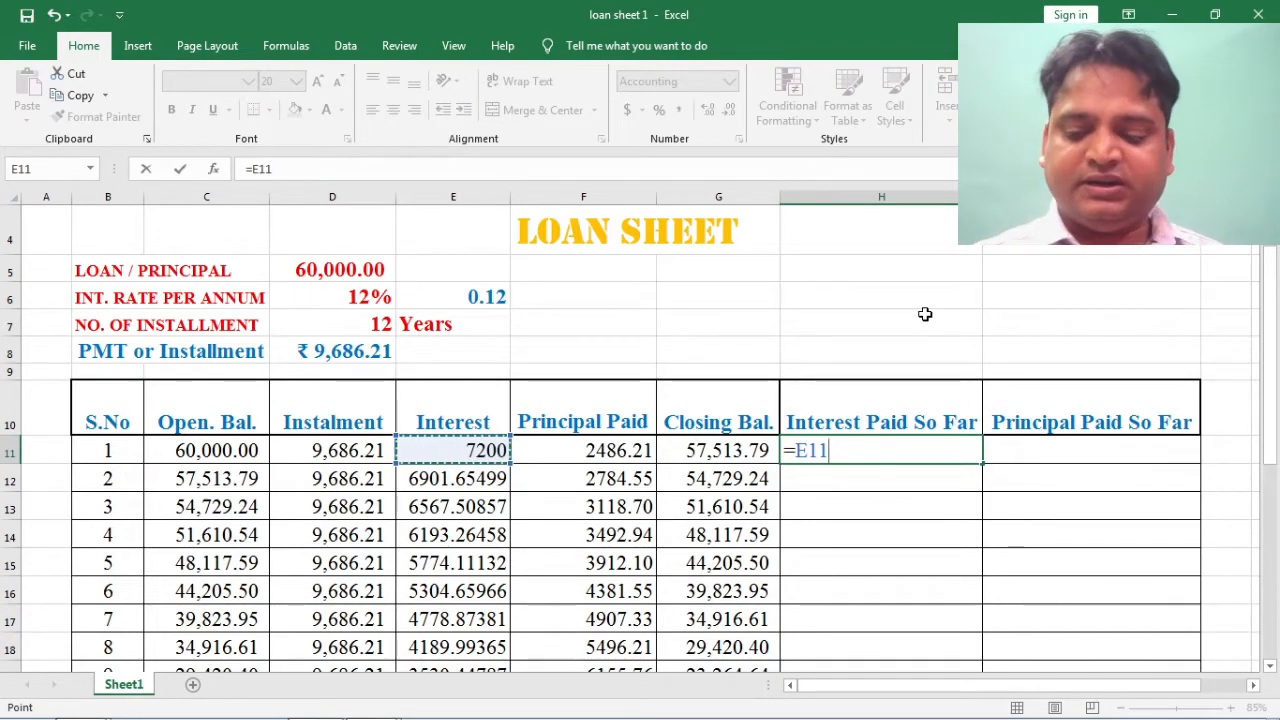
key("Return")
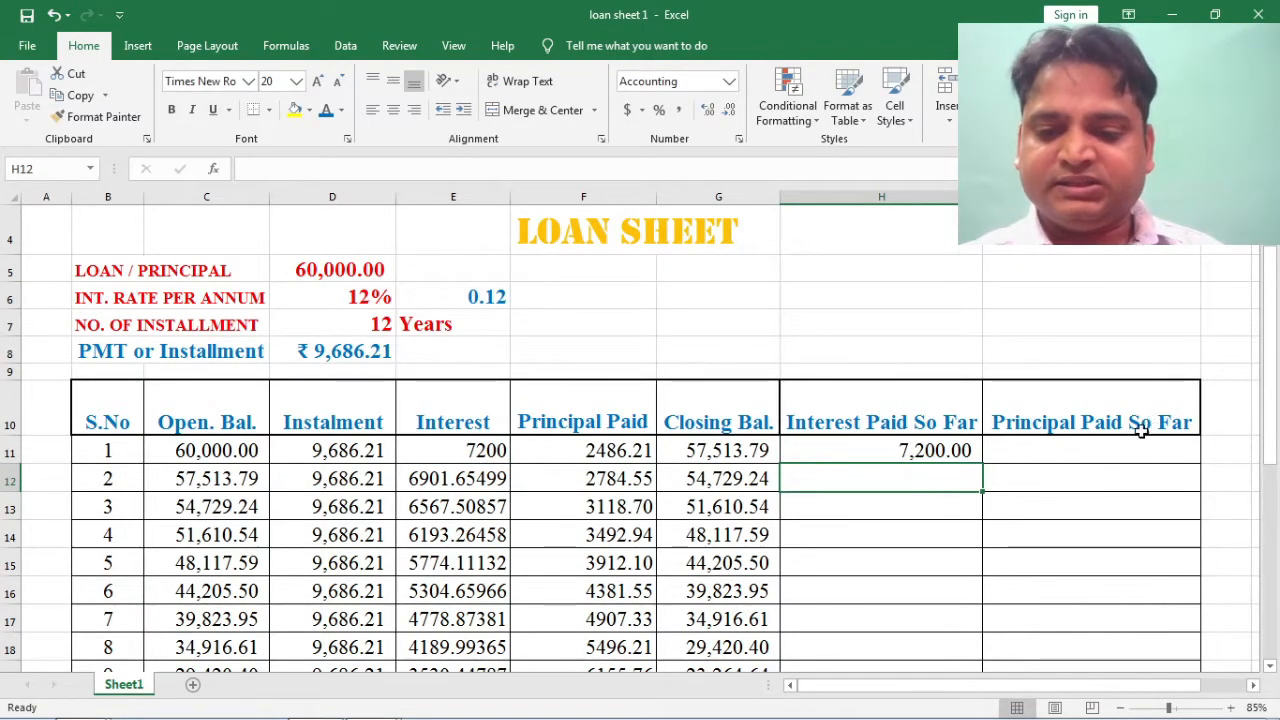
Step: Enter the formula =F11 in I11 to start the Principal Paid So Far column with the first principal payment
left_click(1080, 451)
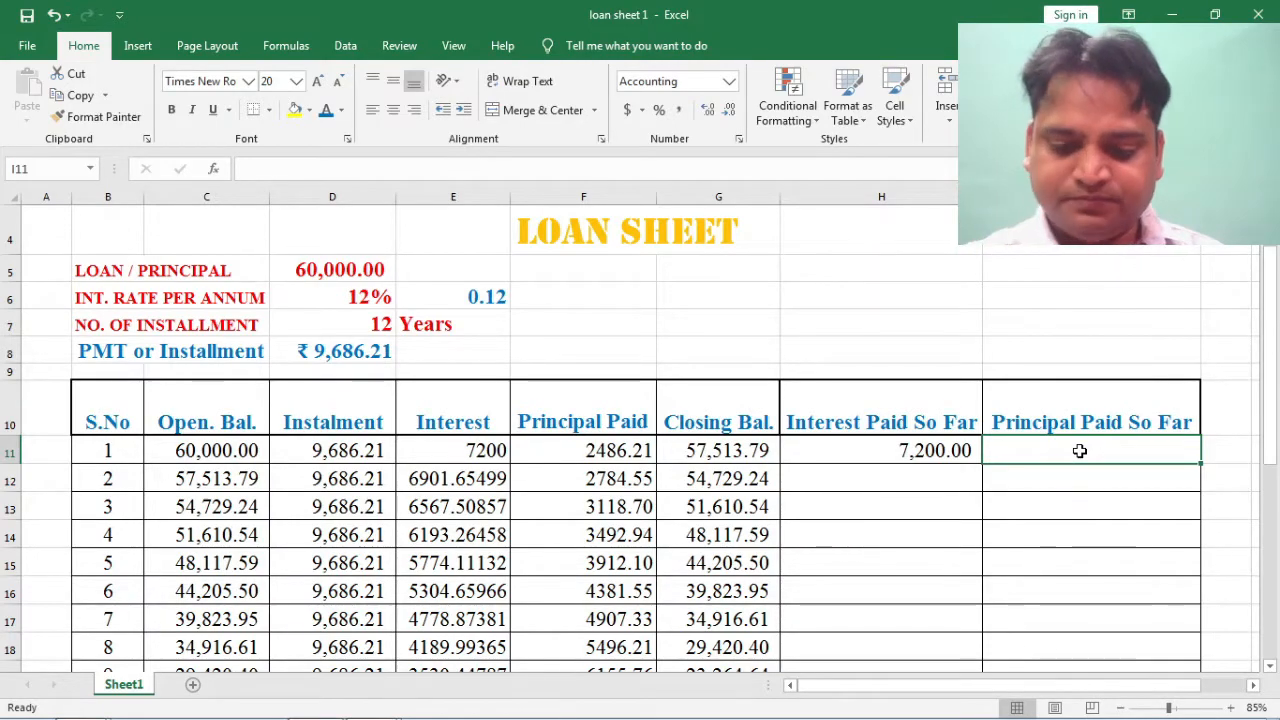
type("=")
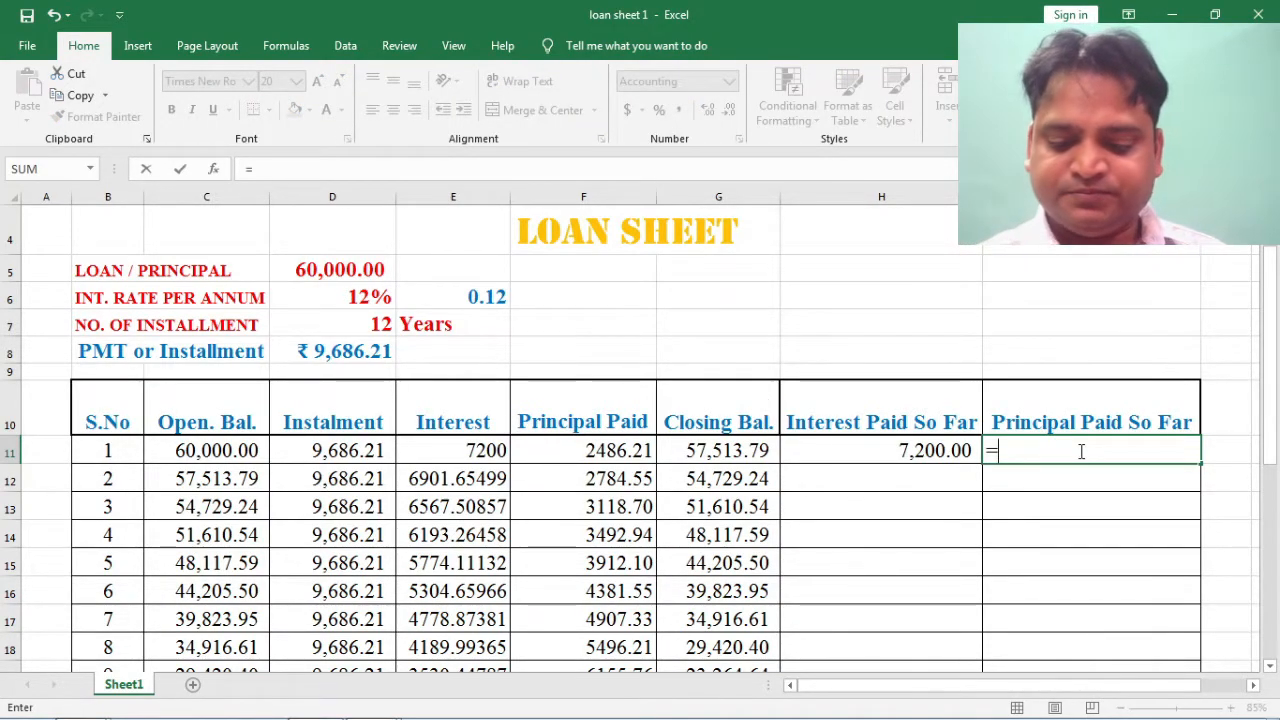
key("Left")
key("Left")
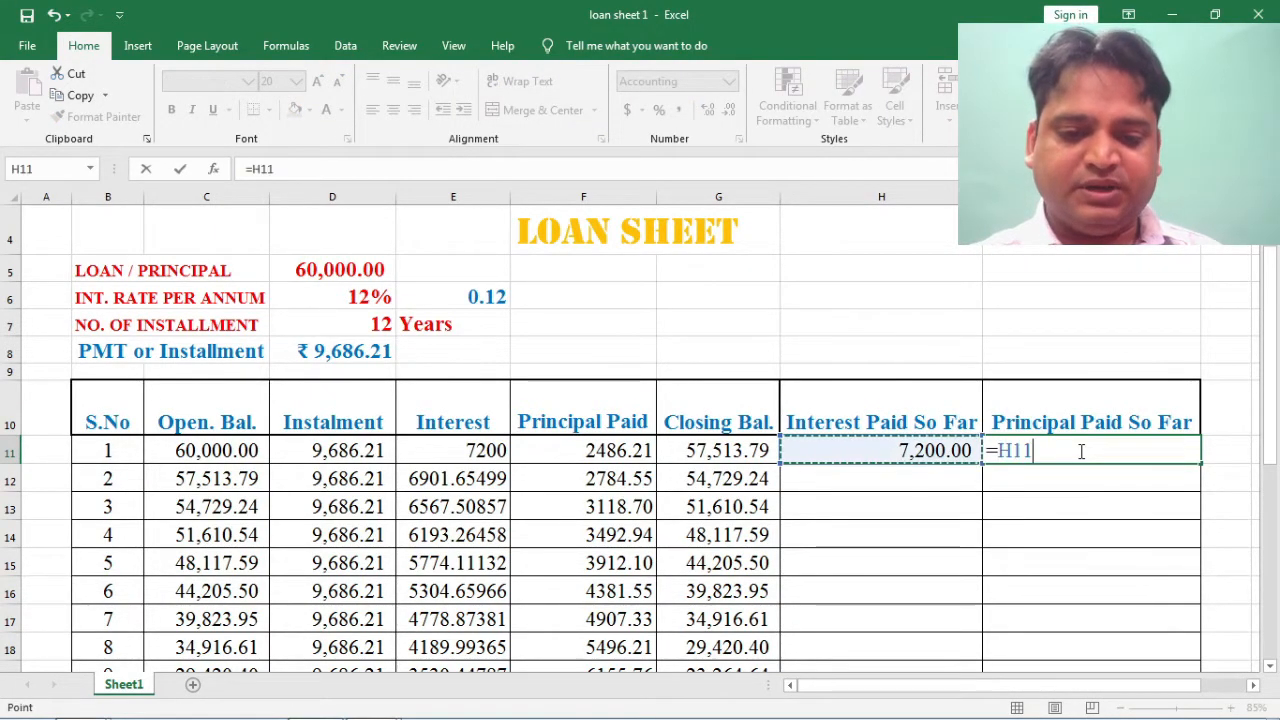
key("Left")
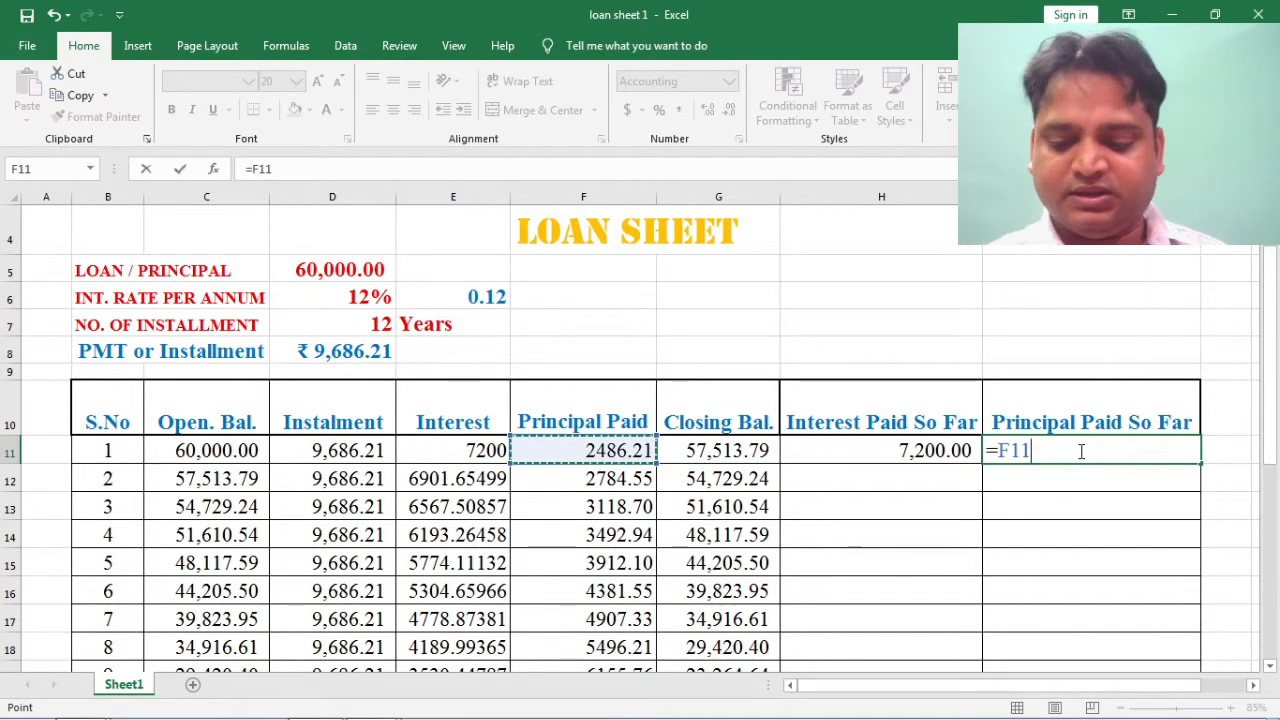
key("Return")
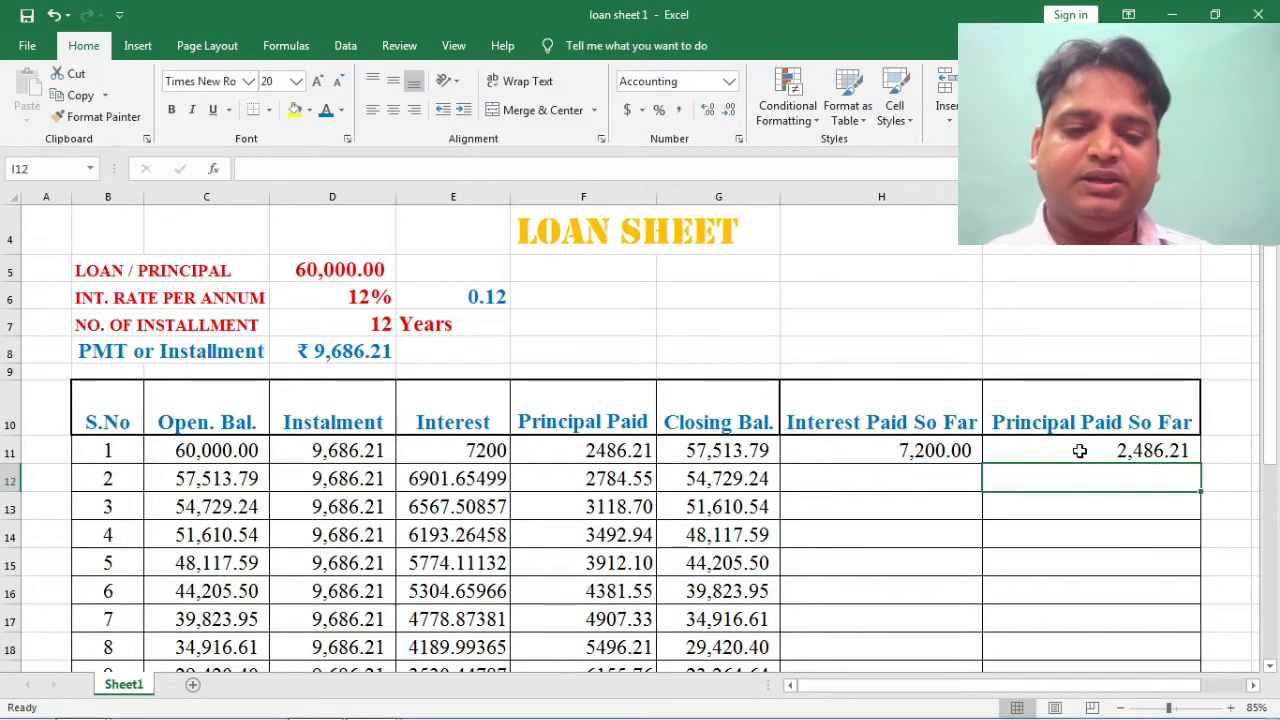
Step: Enter the running total formula =H11+E12 in H12 for the second instalment's cumulative interest
left_click(905, 483)
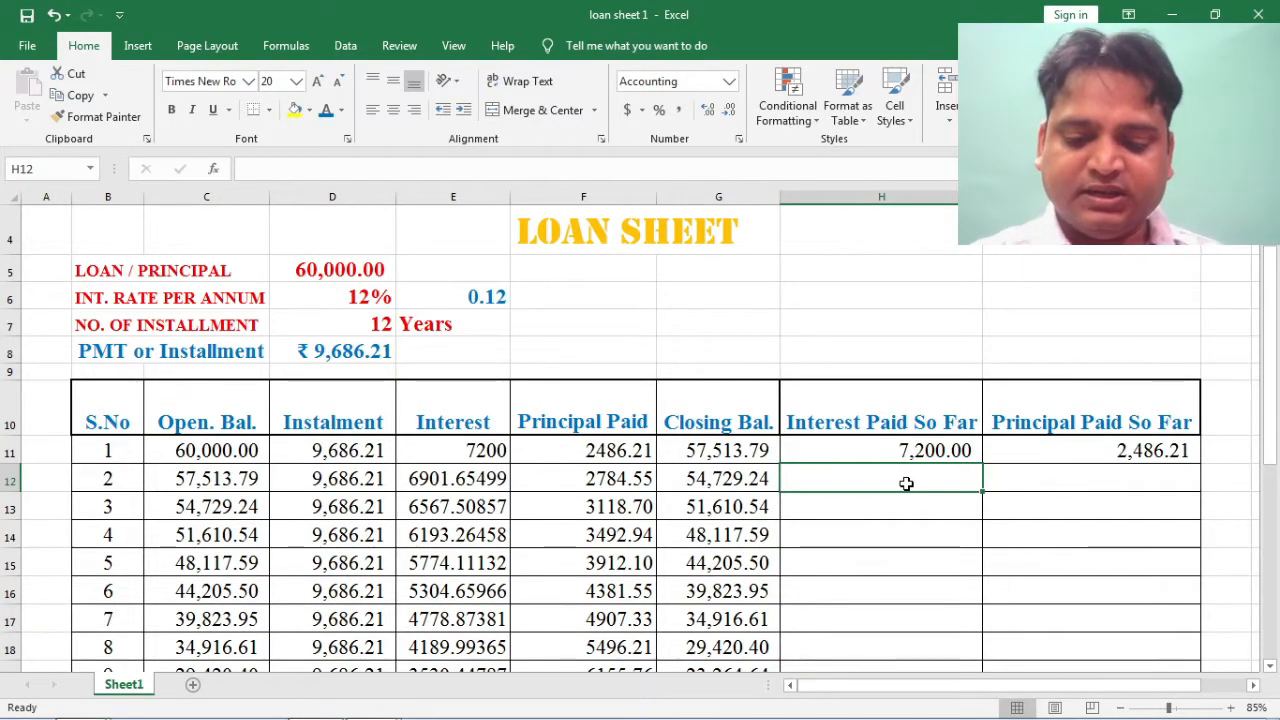
type("=")
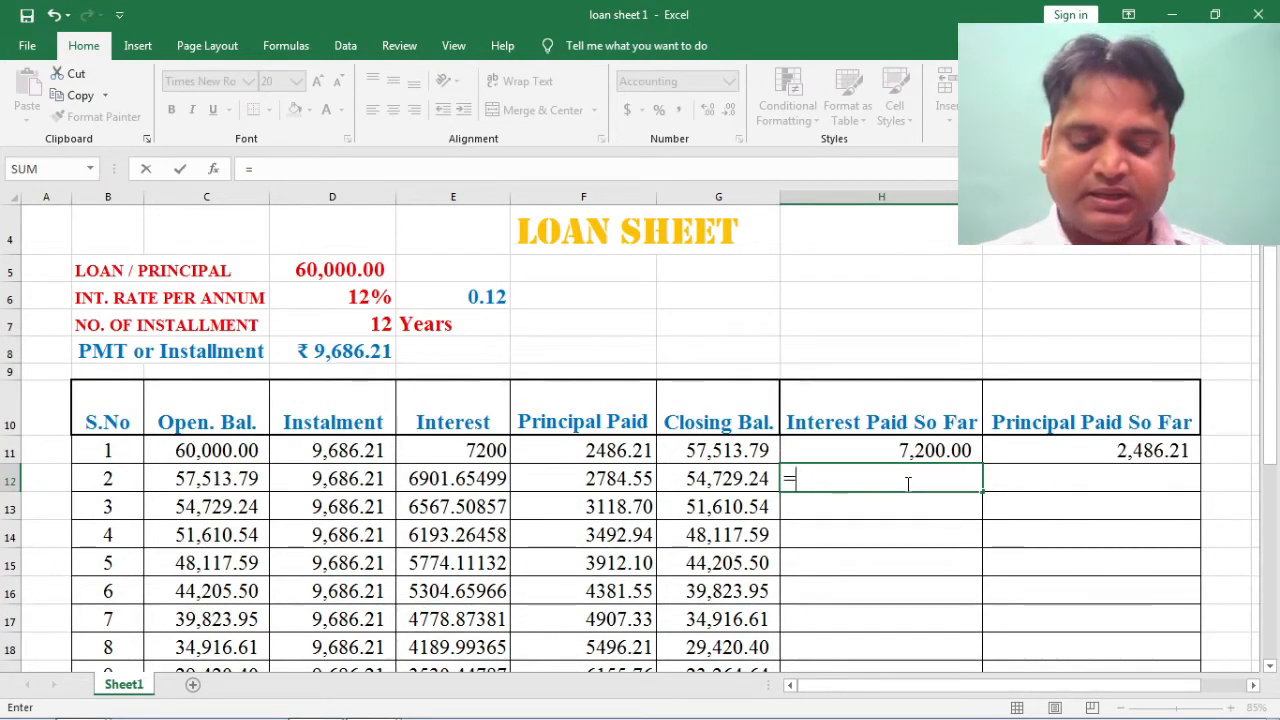
key("Up")
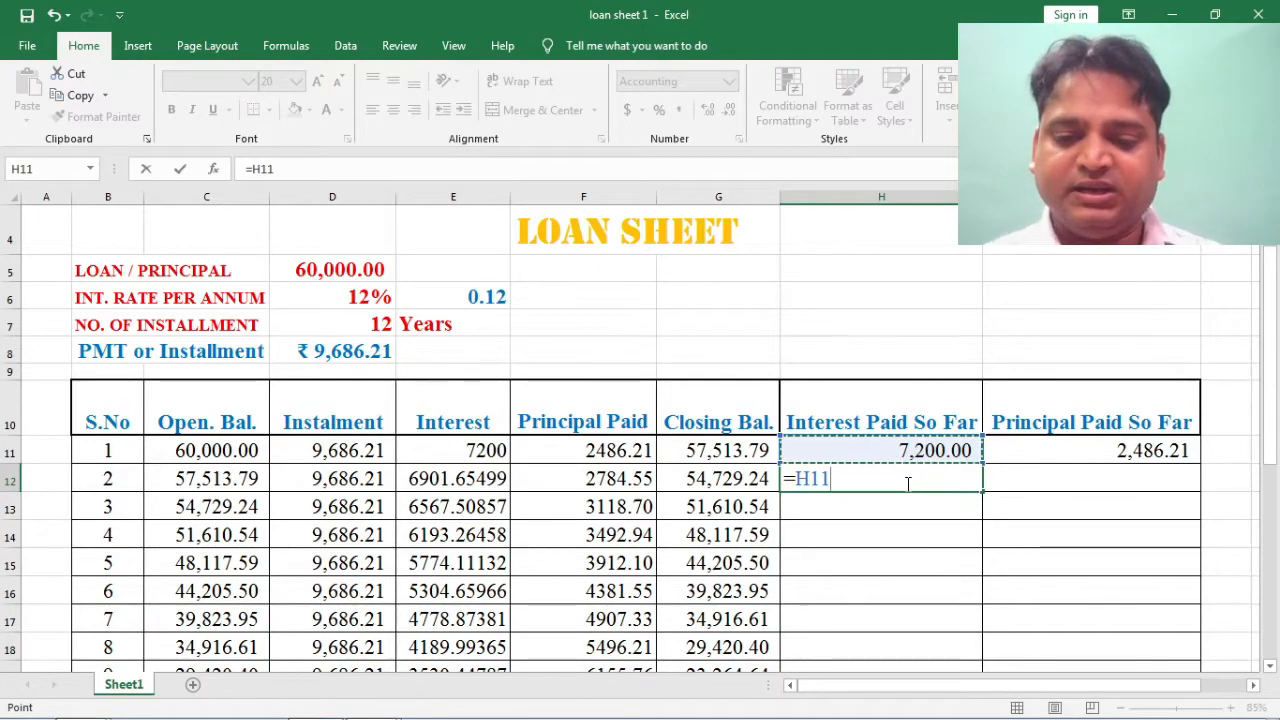
type("+")
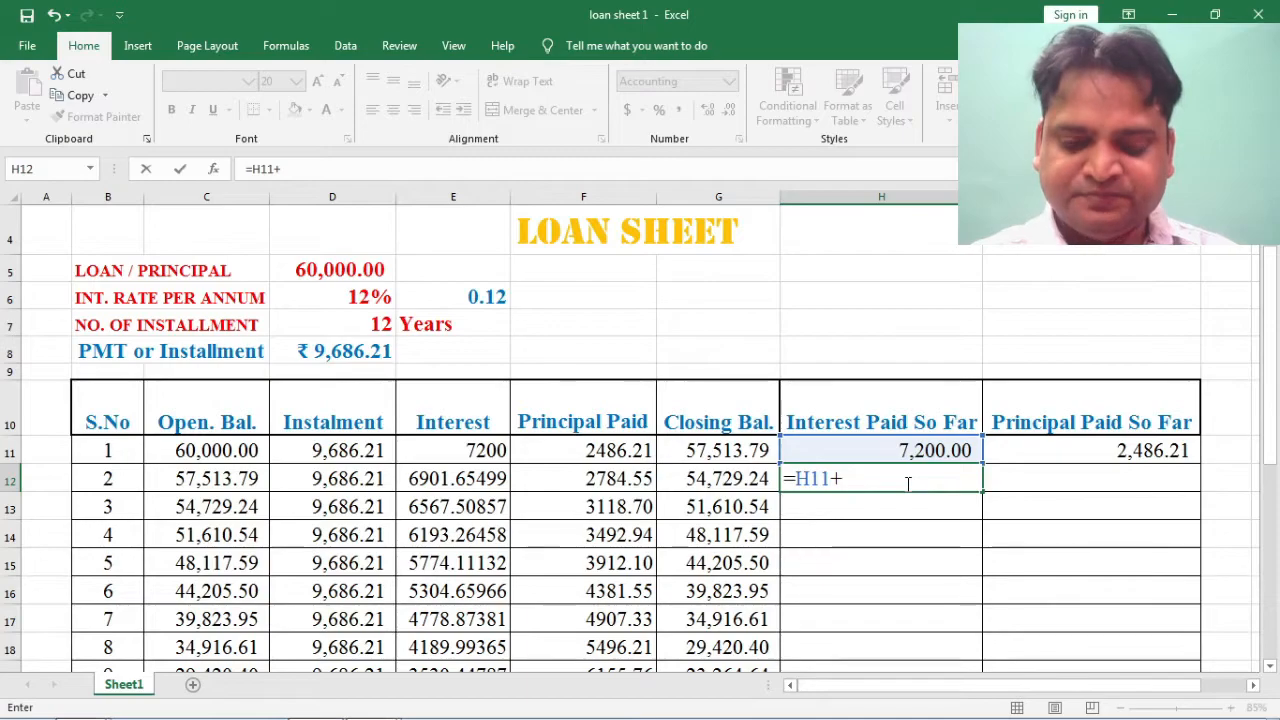
key("Left")
key("Left")
key("Left")
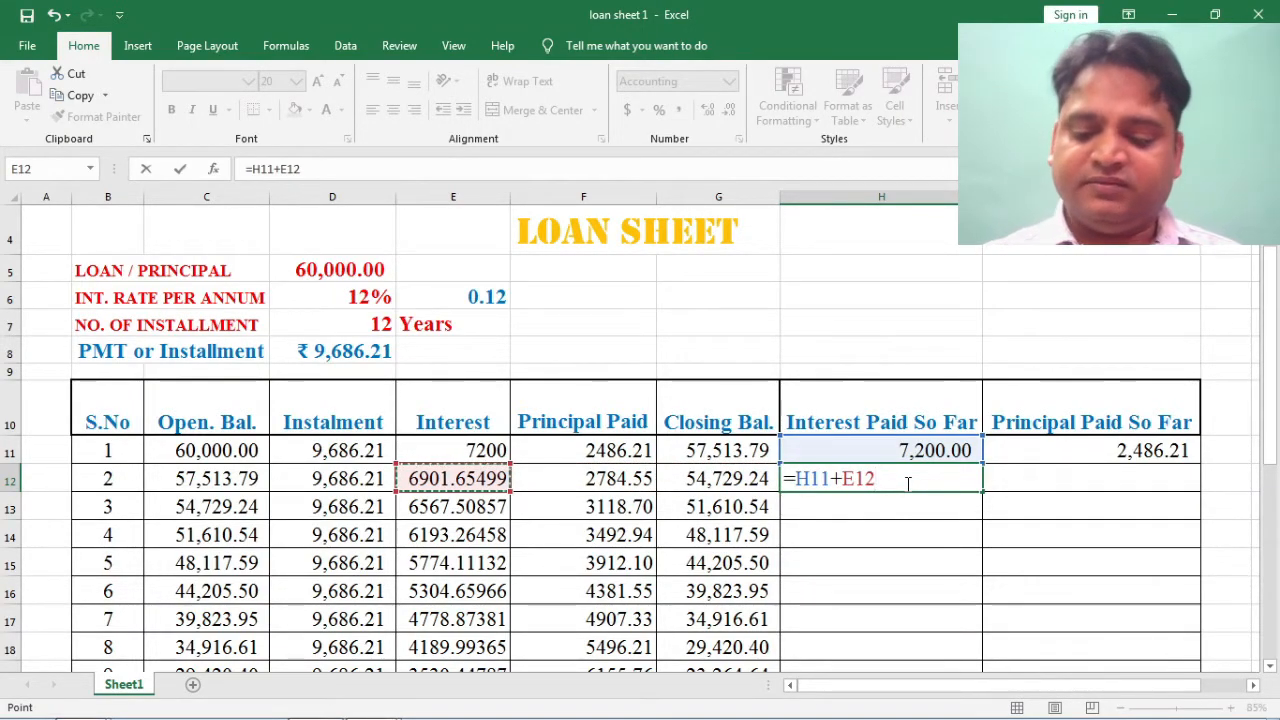
key("Return")
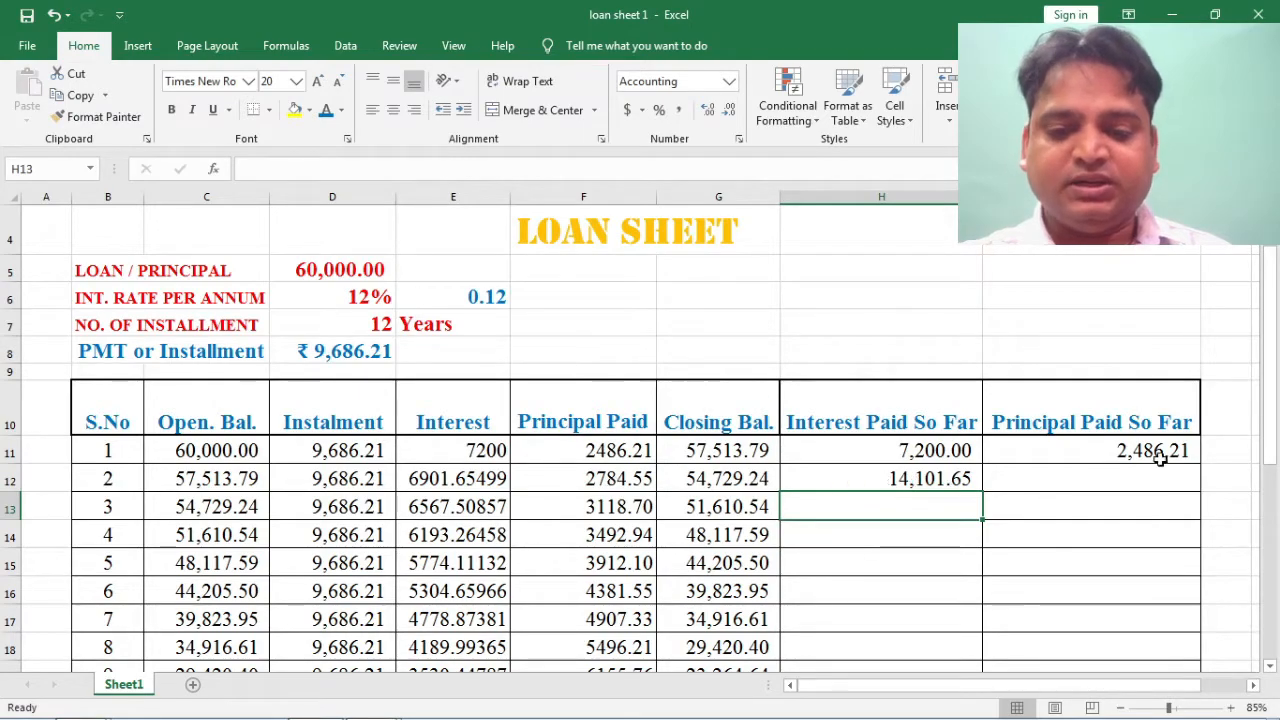
Step: Copy the running total formula from H12 to I12 and check its cell references for cumulative principal
left_click(925, 479)
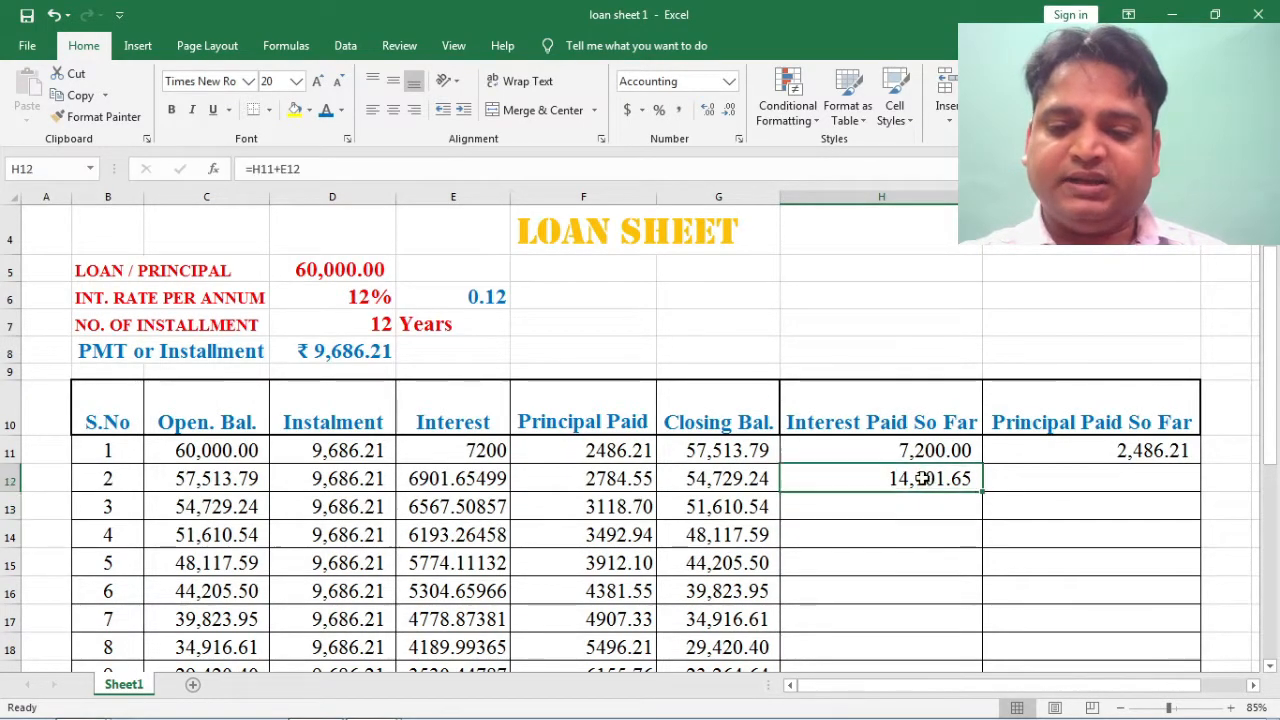
key("ctrl+c")
key("Right")
key("Return")
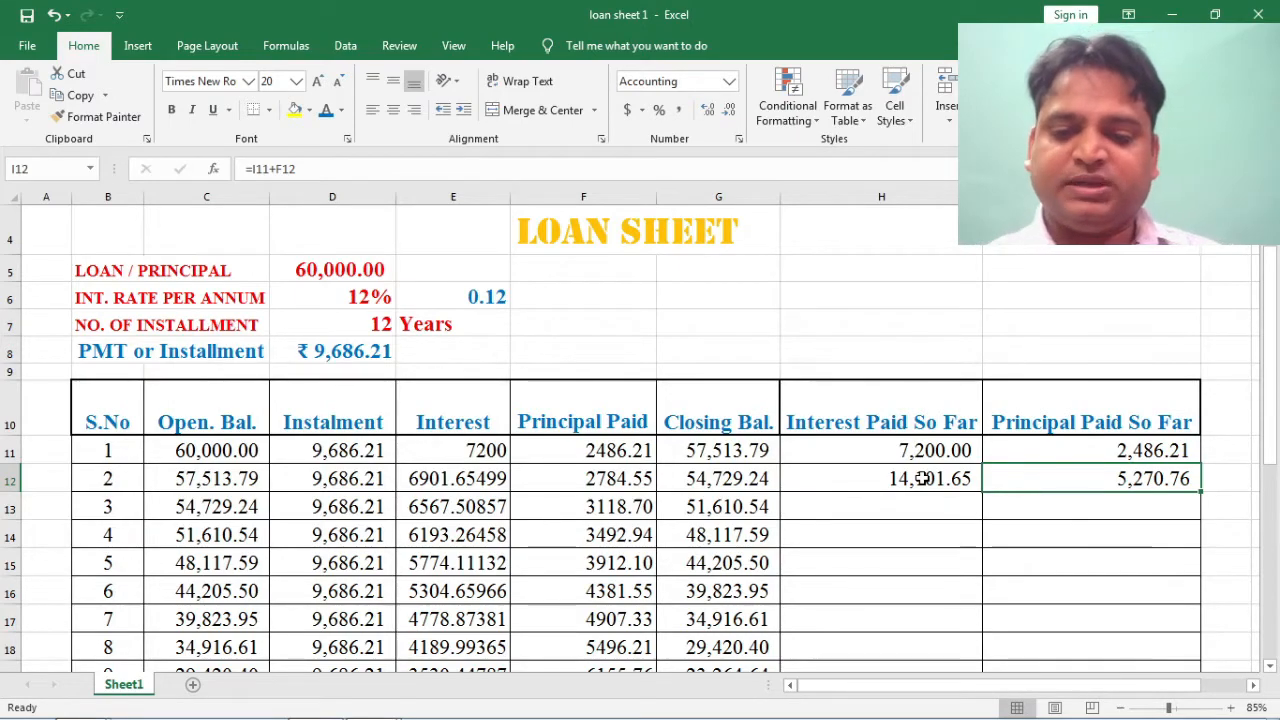
double_click(1048, 482)
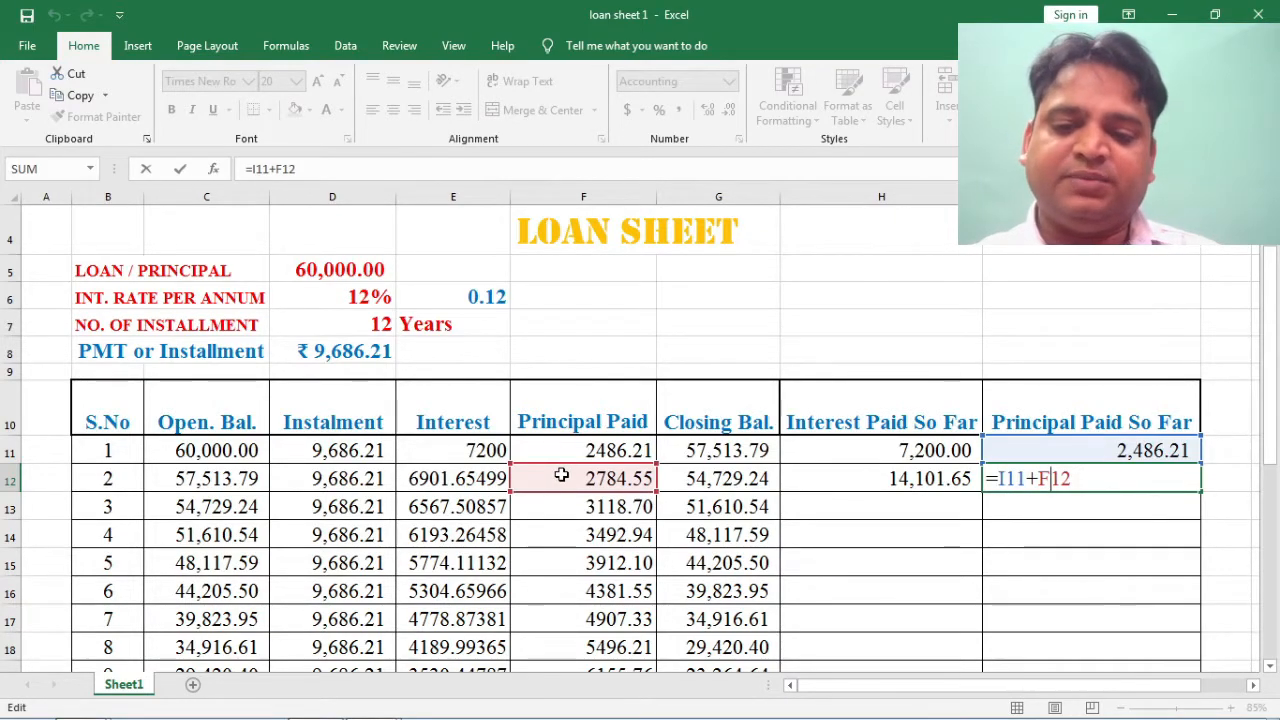
key("Return")
Step: Fill the cumulative interest and principal formulas in H12:I12 down to row 22
scroll(563, 474, "down", 2)
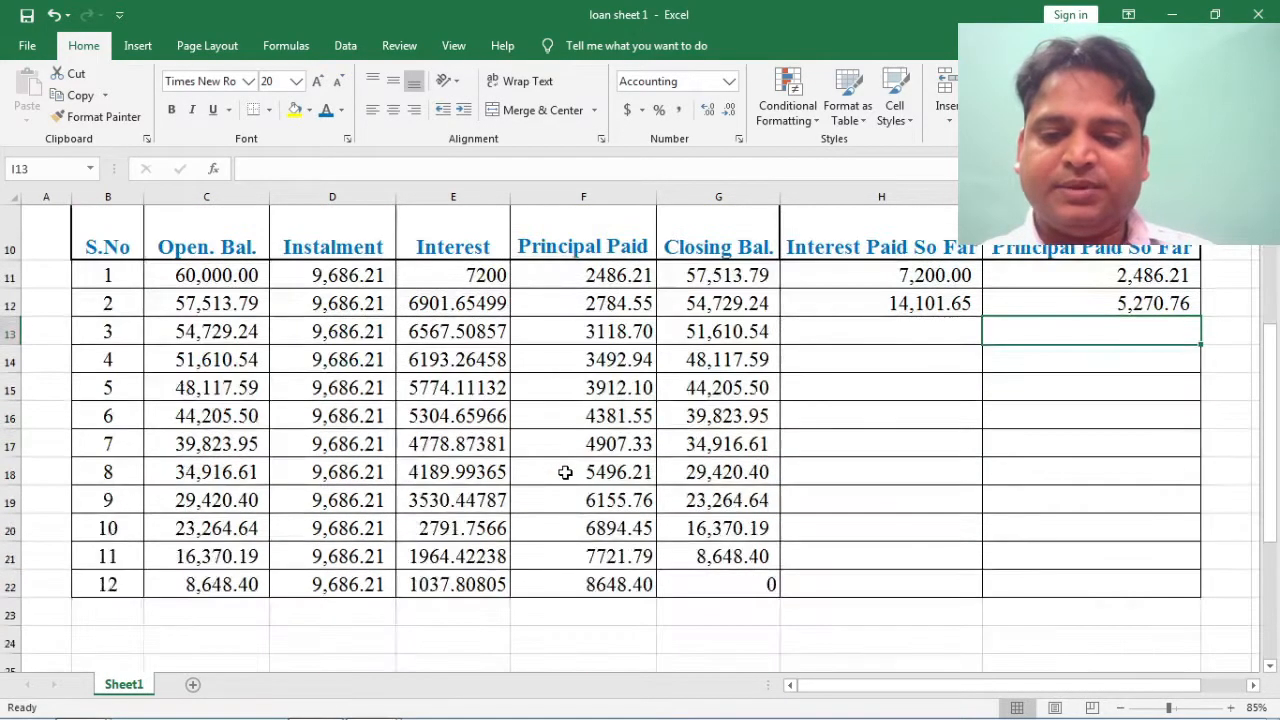
left_click(797, 311)
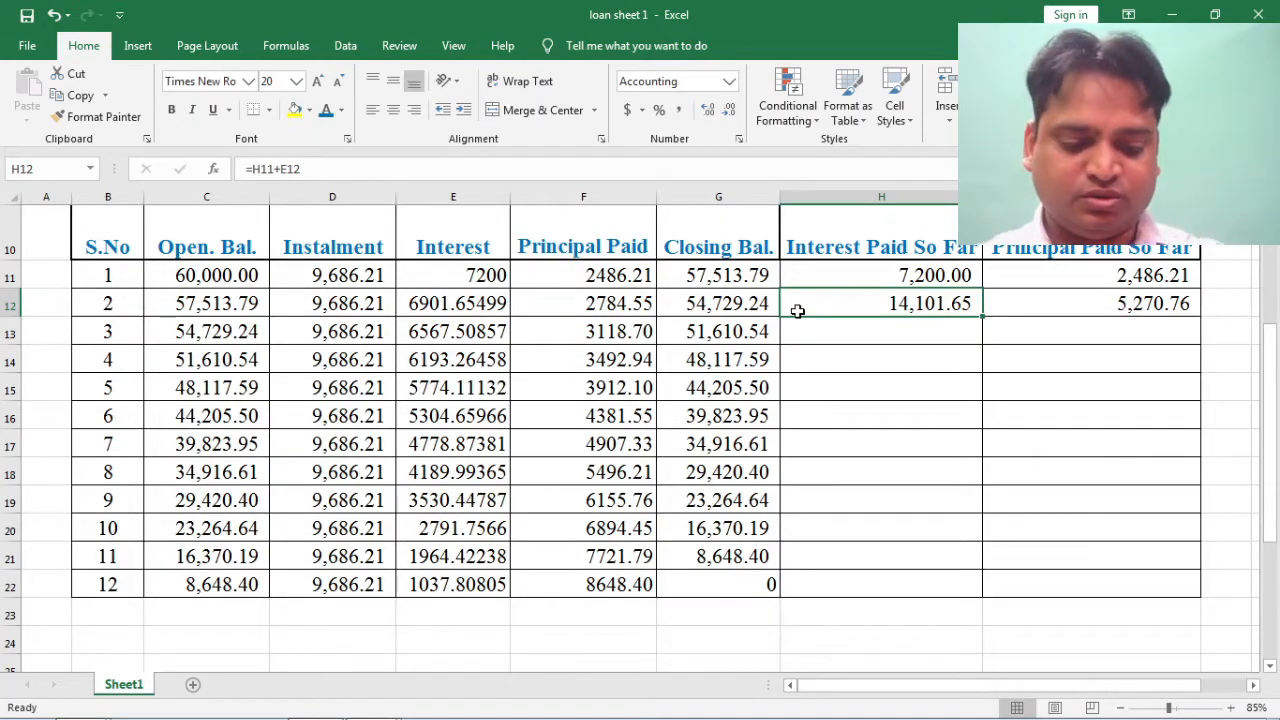
key("shift+Right")
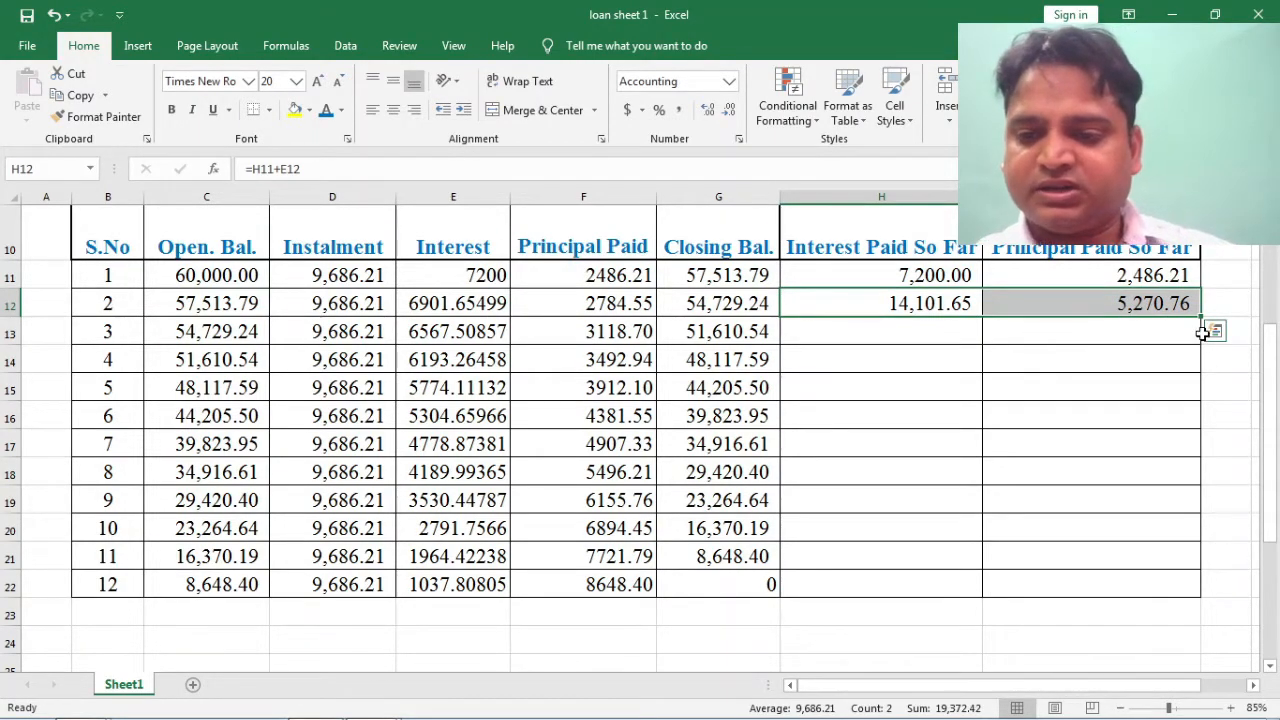
left_click_drag(1200, 318, 1197, 591)
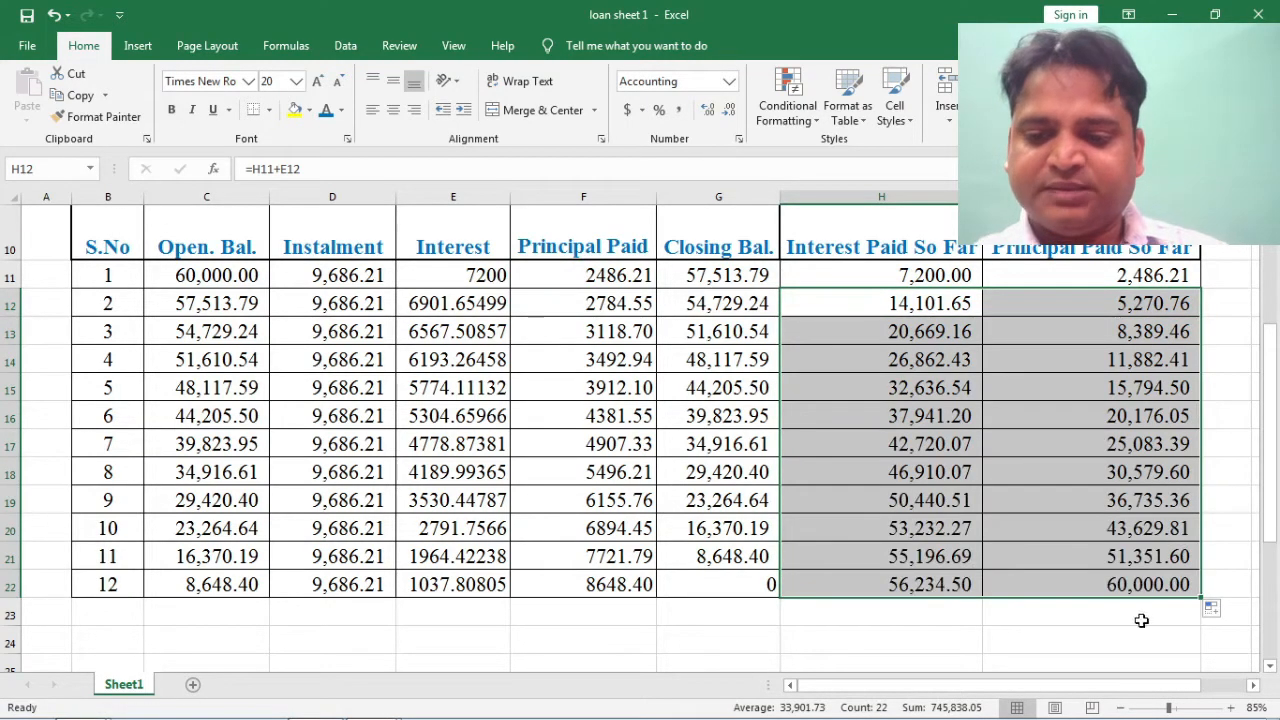
Step: Review the completed cumulative columns, comparing the final Principal Paid So Far in I22 with the loan amount in D5
left_click(1028, 624)
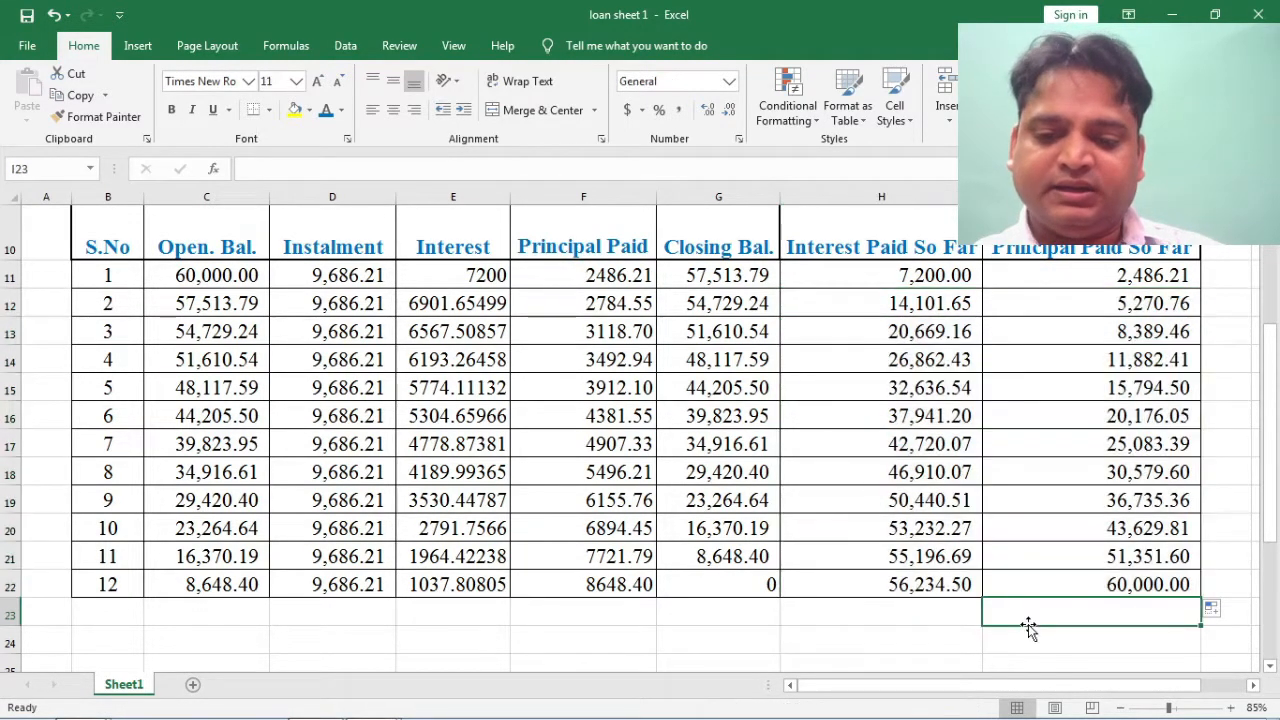
left_click(879, 632)
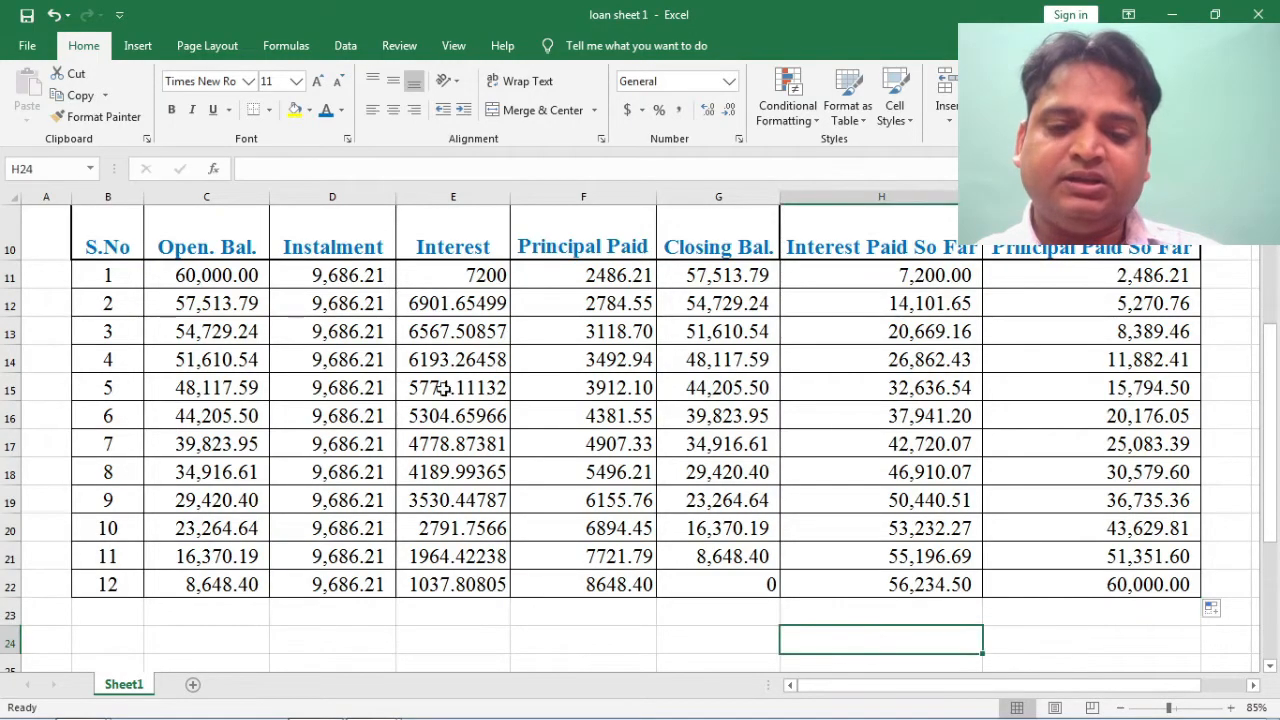
scroll(413, 375, "up", 3)
left_click(311, 339)
scroll(526, 352, "down", 5)
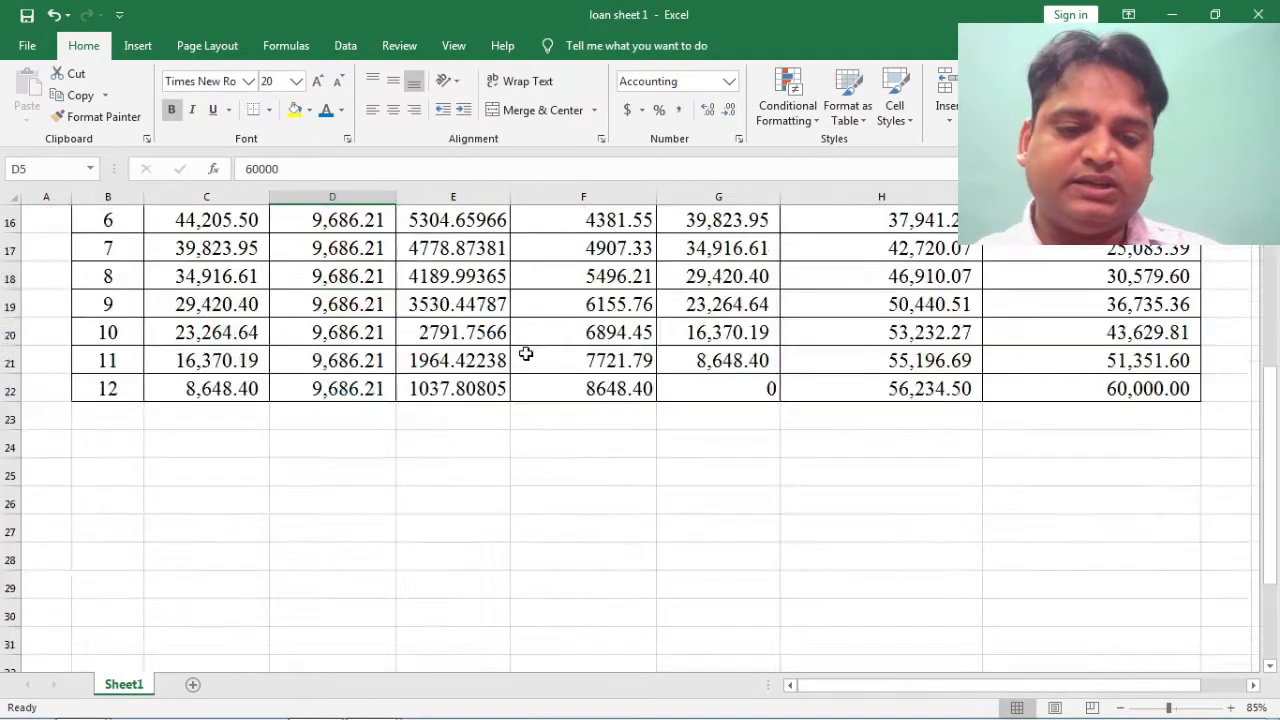
left_click(1156, 414)
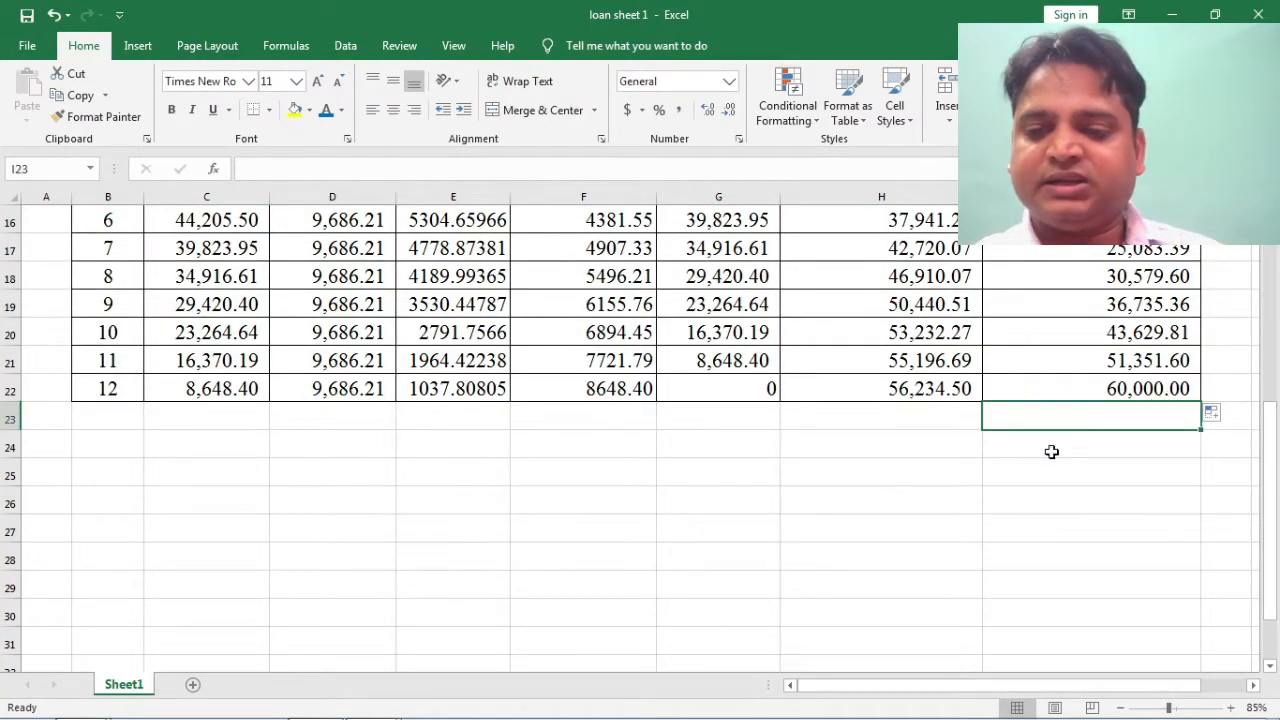
left_click(1146, 385)
scroll(909, 435, "up", 5)
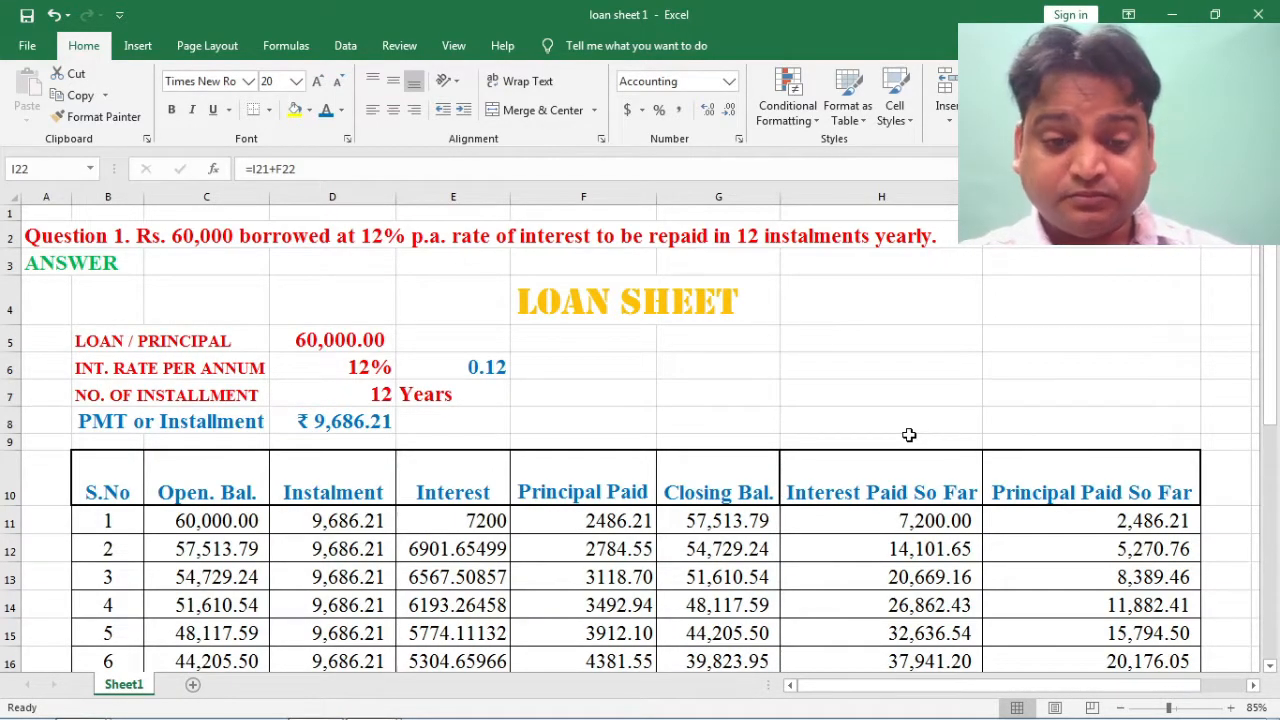
scroll(908, 434, "down", 2)
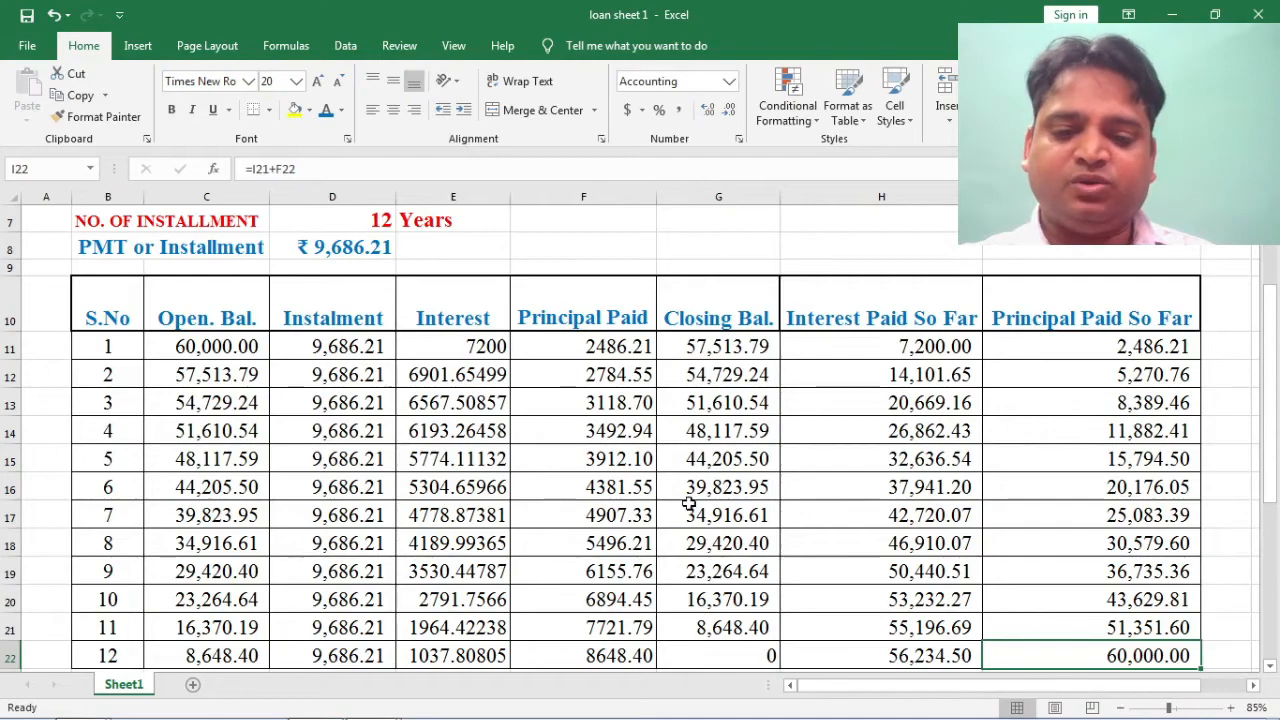
scroll(681, 614, "up", 2)
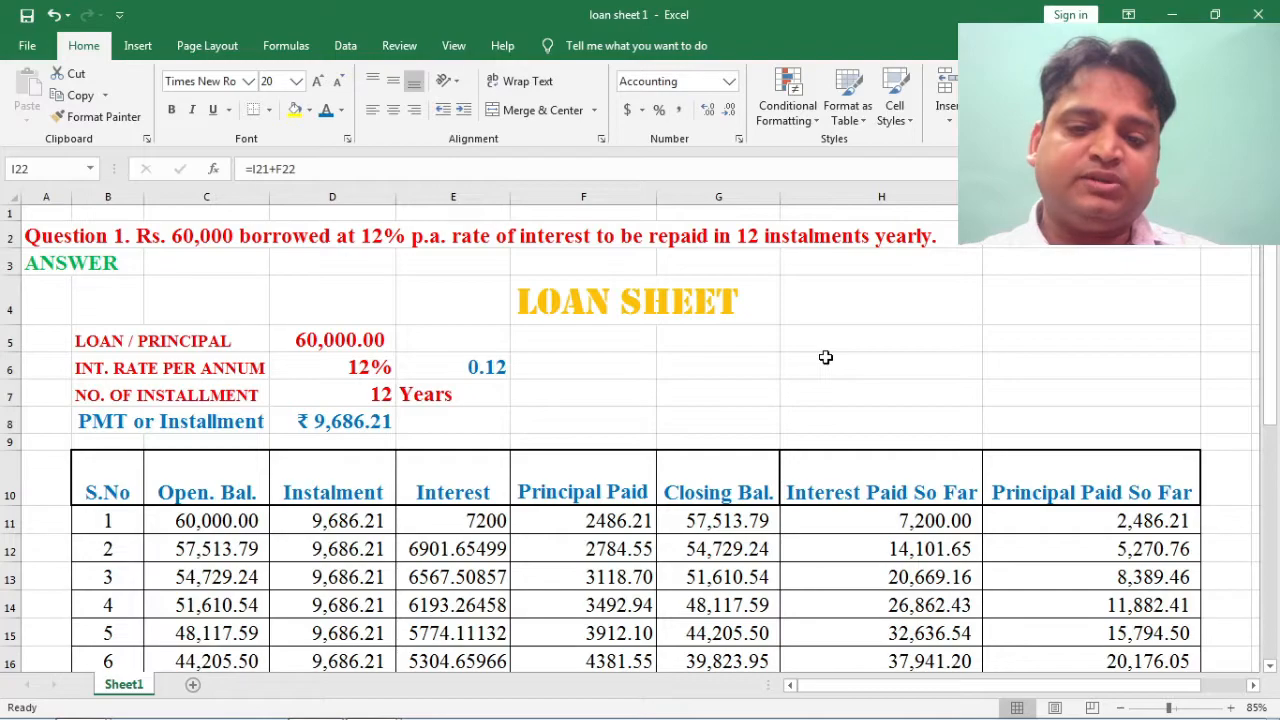
scroll(825, 357, "down", 2)
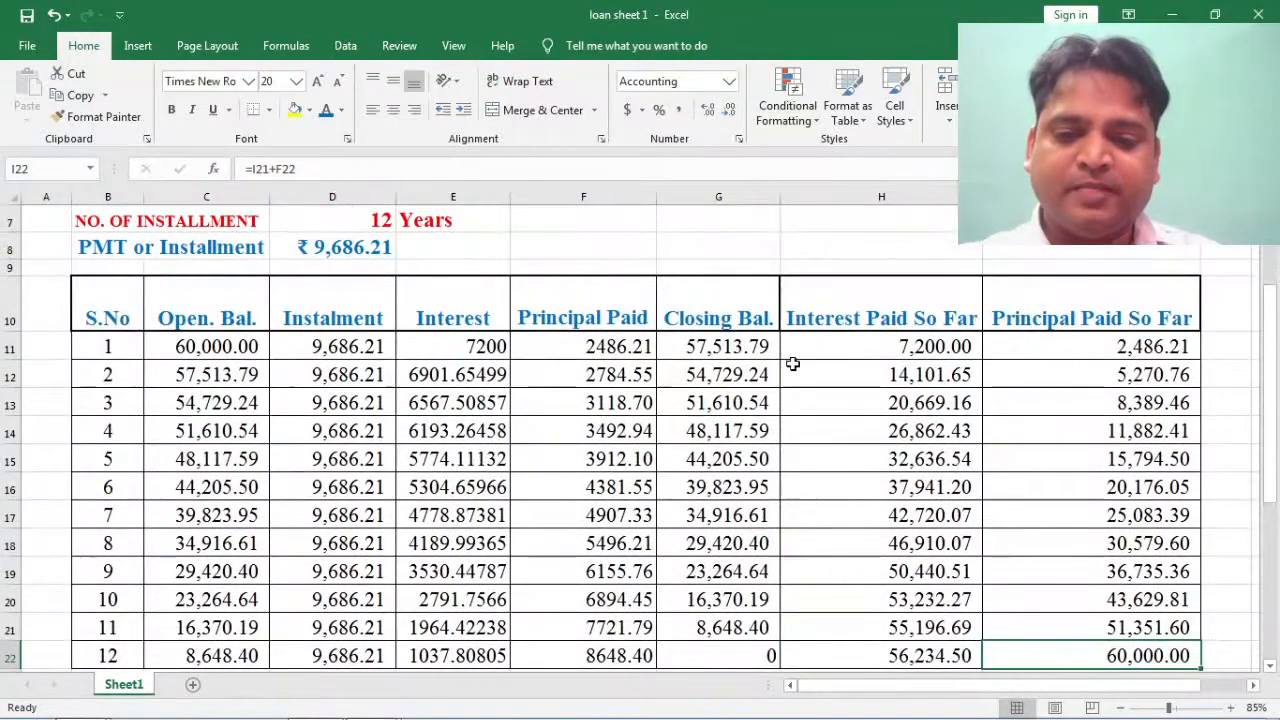
Step: Insert a Line chart of Closing Bal., Interest Paid So Far and Principal Paid So Far from G10:I22
left_click(710, 302)
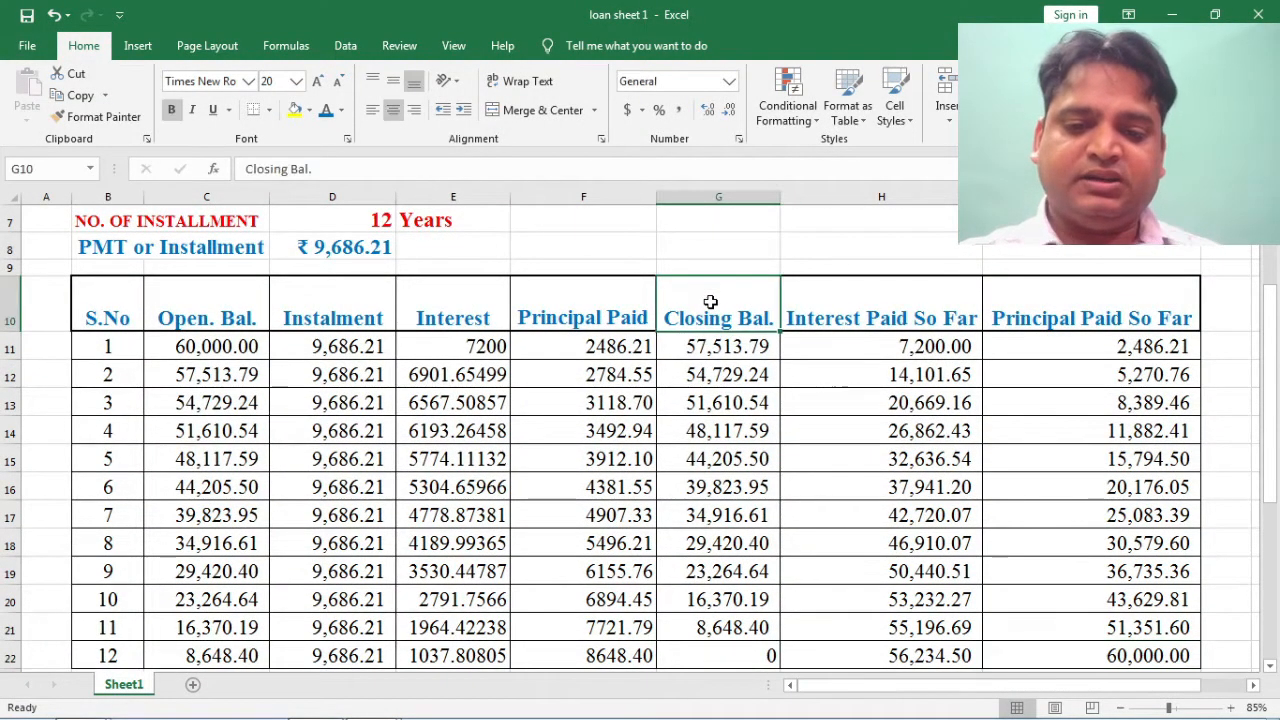
key("shift+Right")
key("shift+Right")
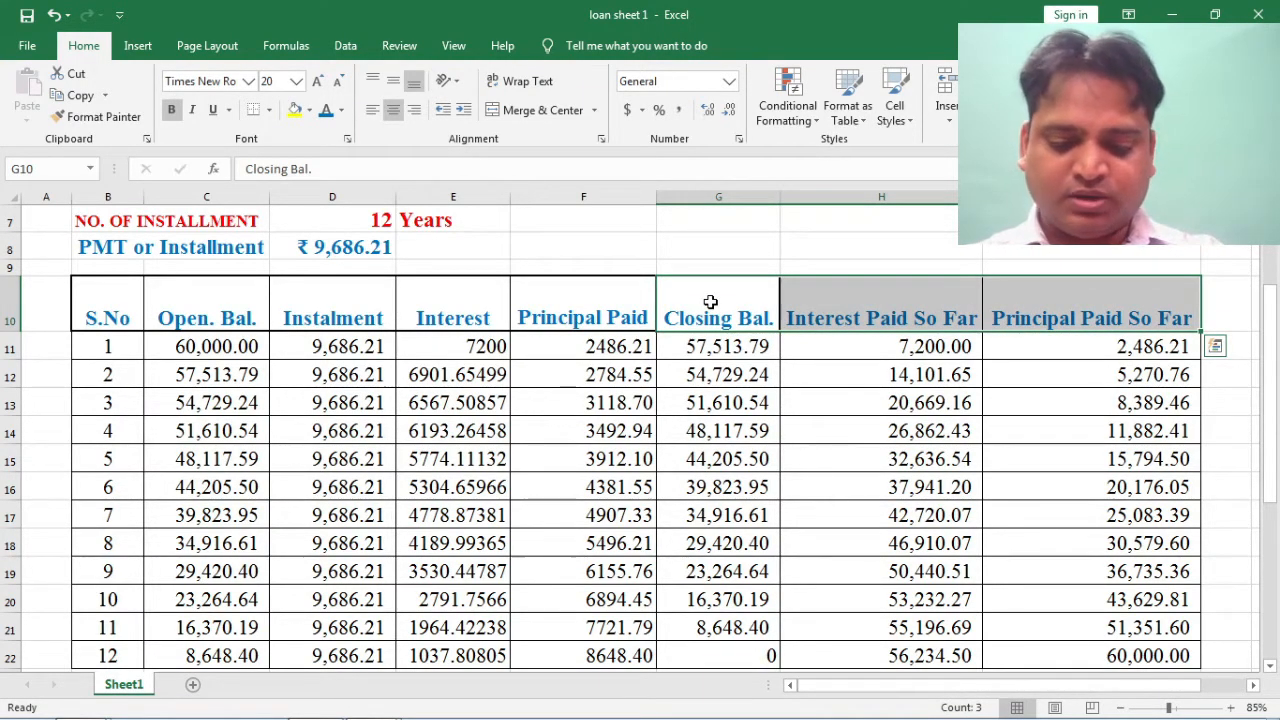
key("shift+Down")
key("shift+Down")
key("shift+Down")
key("shift+Down")
key("shift+Down")
key("shift+Down")
key("shift+Down")
key("shift+Down")
key("shift+Down")
key("shift+Down")
key("shift+Down")
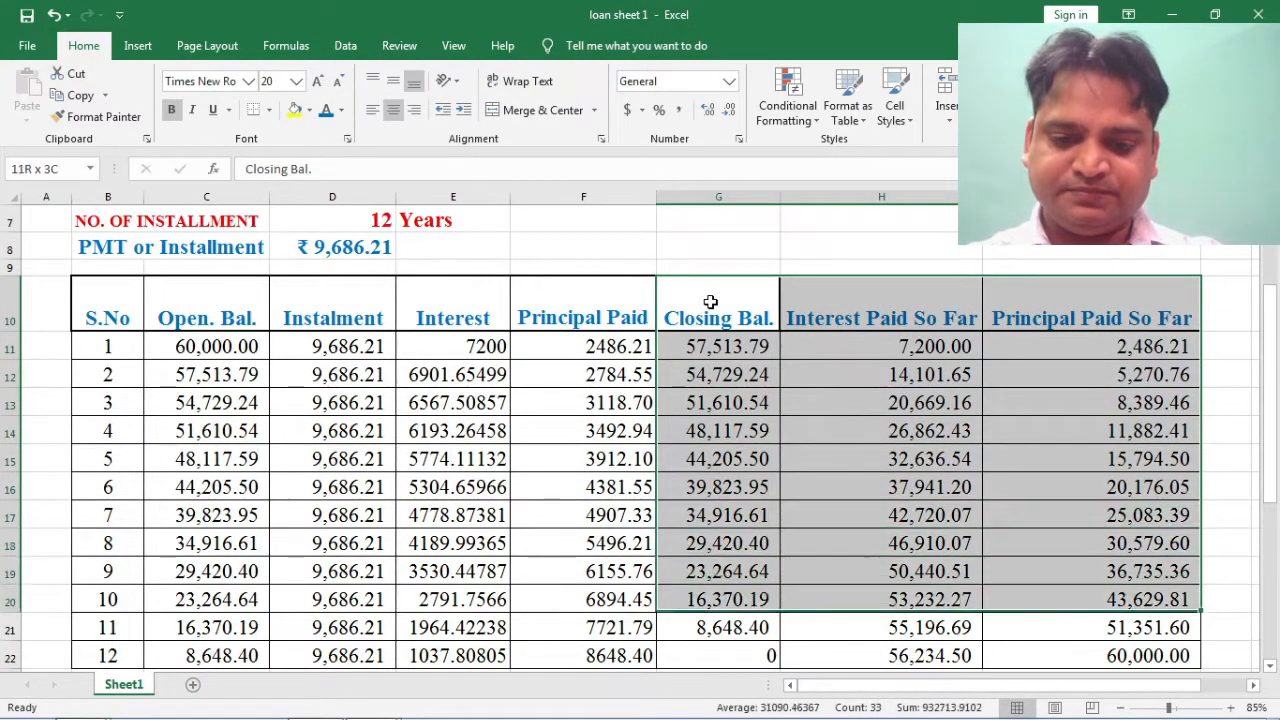
key("shift+Down")
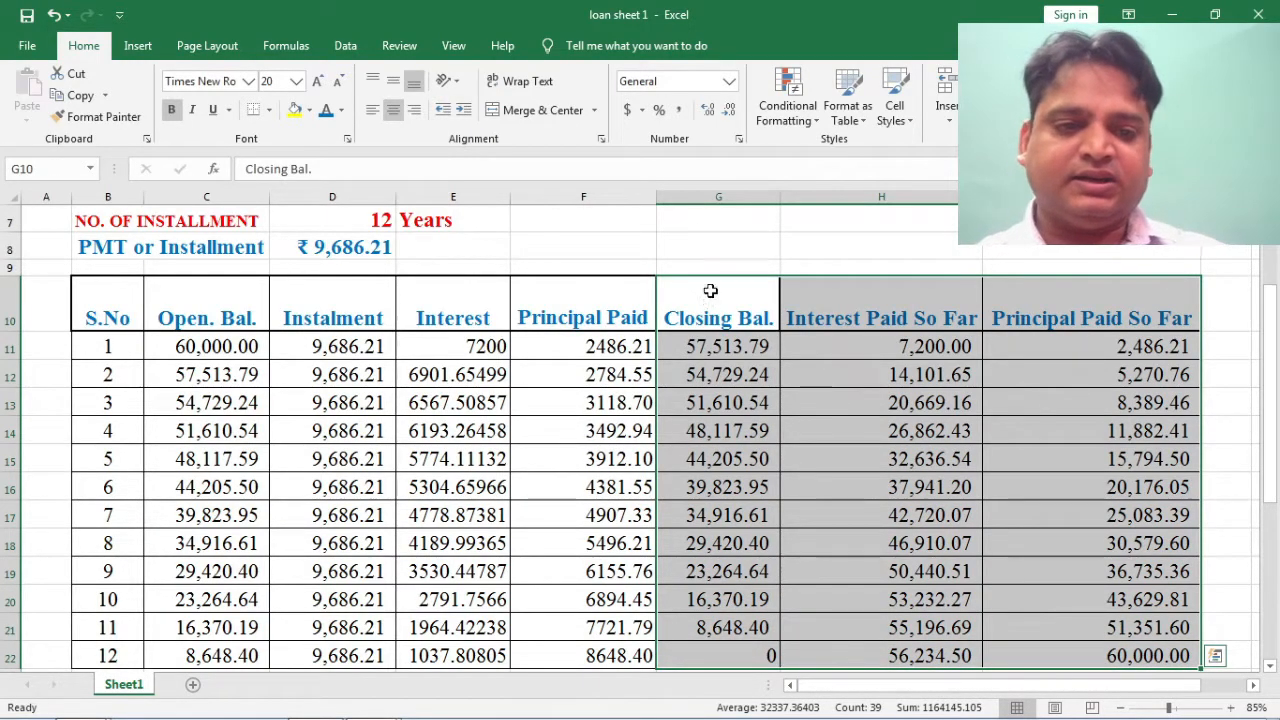
left_click(138, 48)
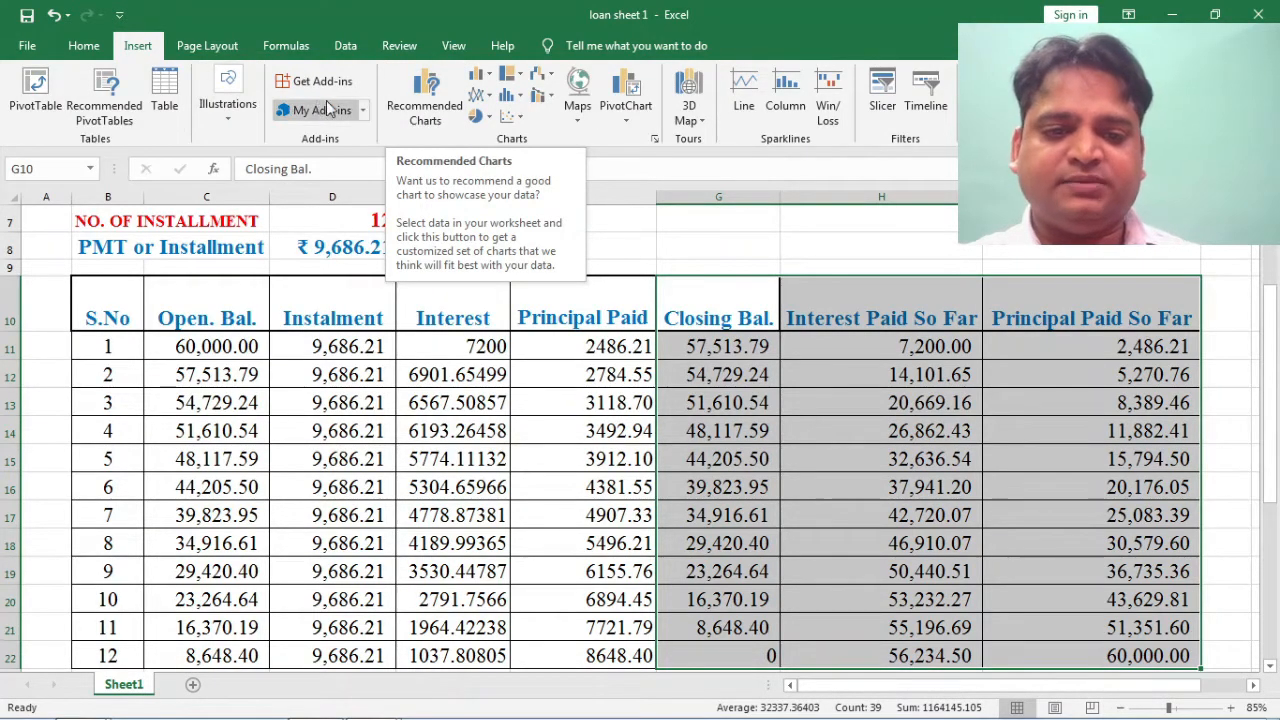
left_click(436, 98)
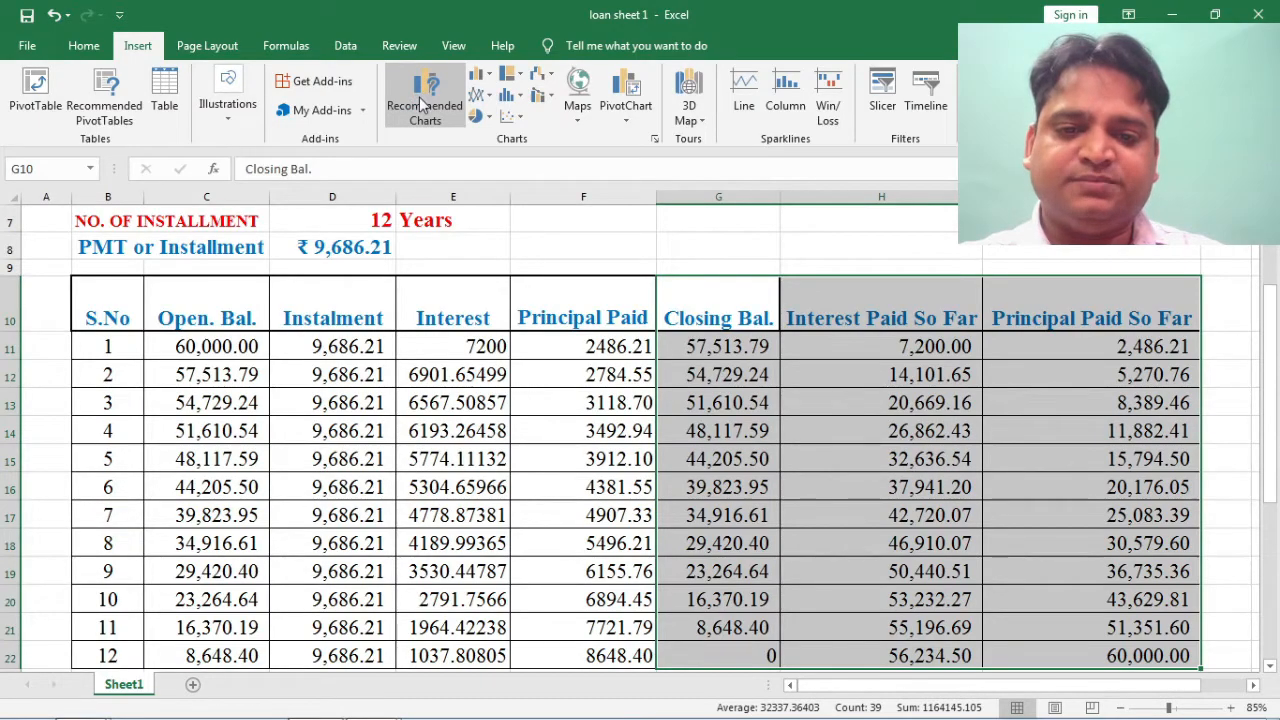
left_click(419, 97)
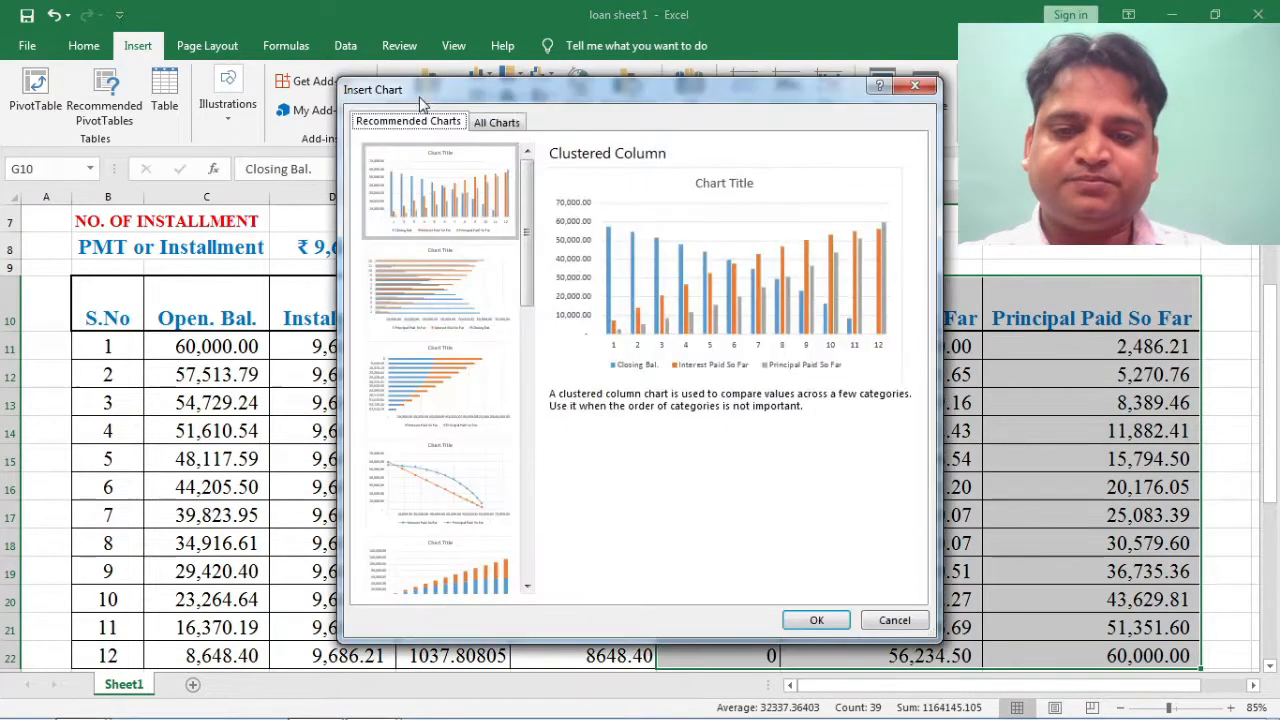
left_click(491, 128)
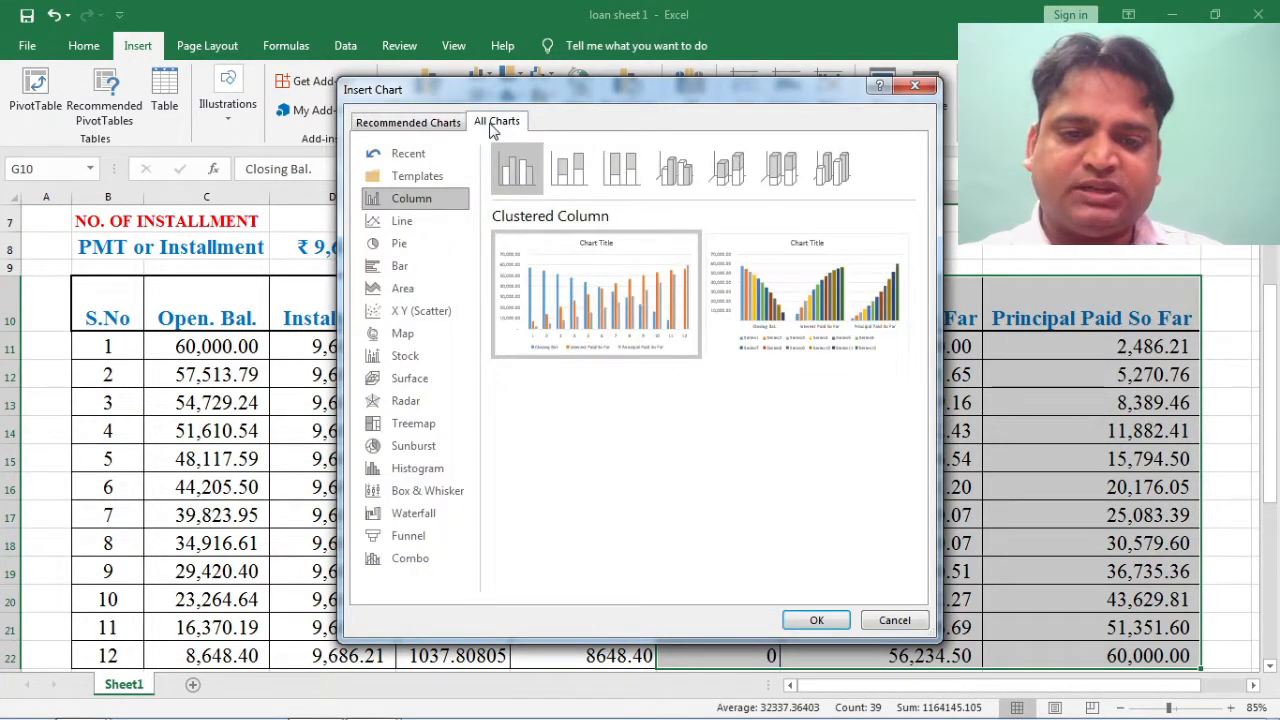
left_click(405, 222)
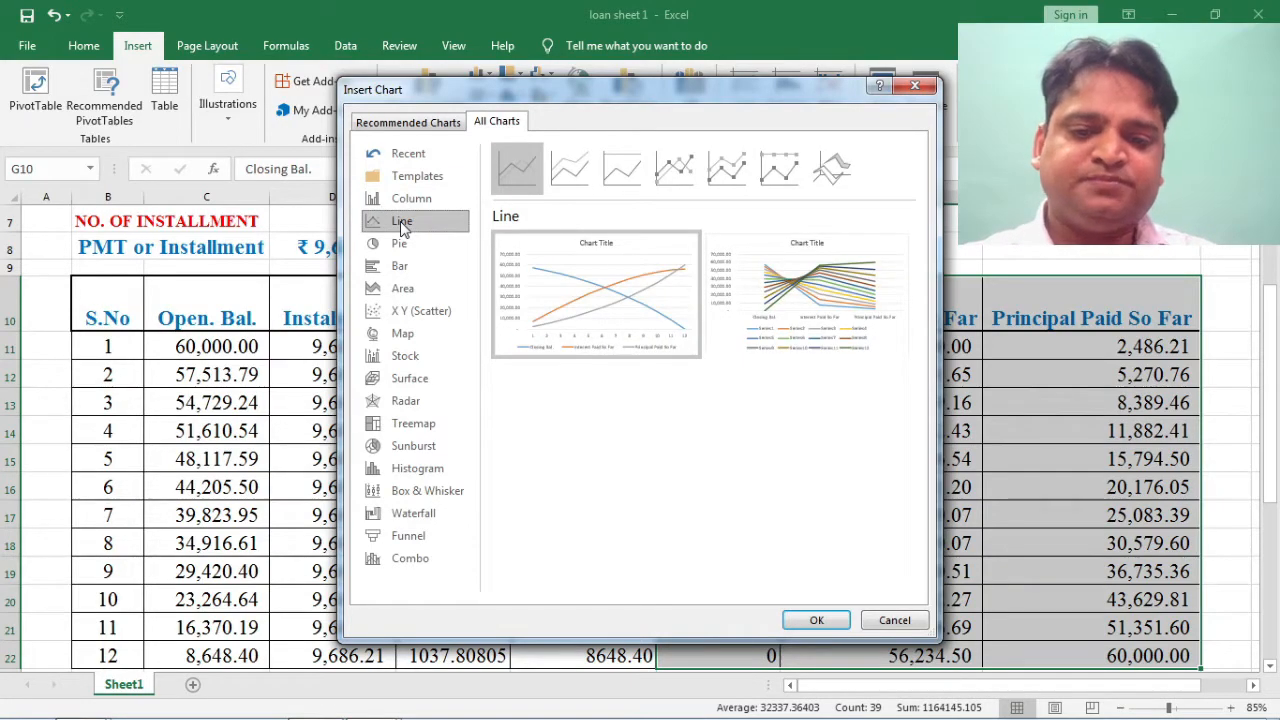
mouse_move(643, 313)
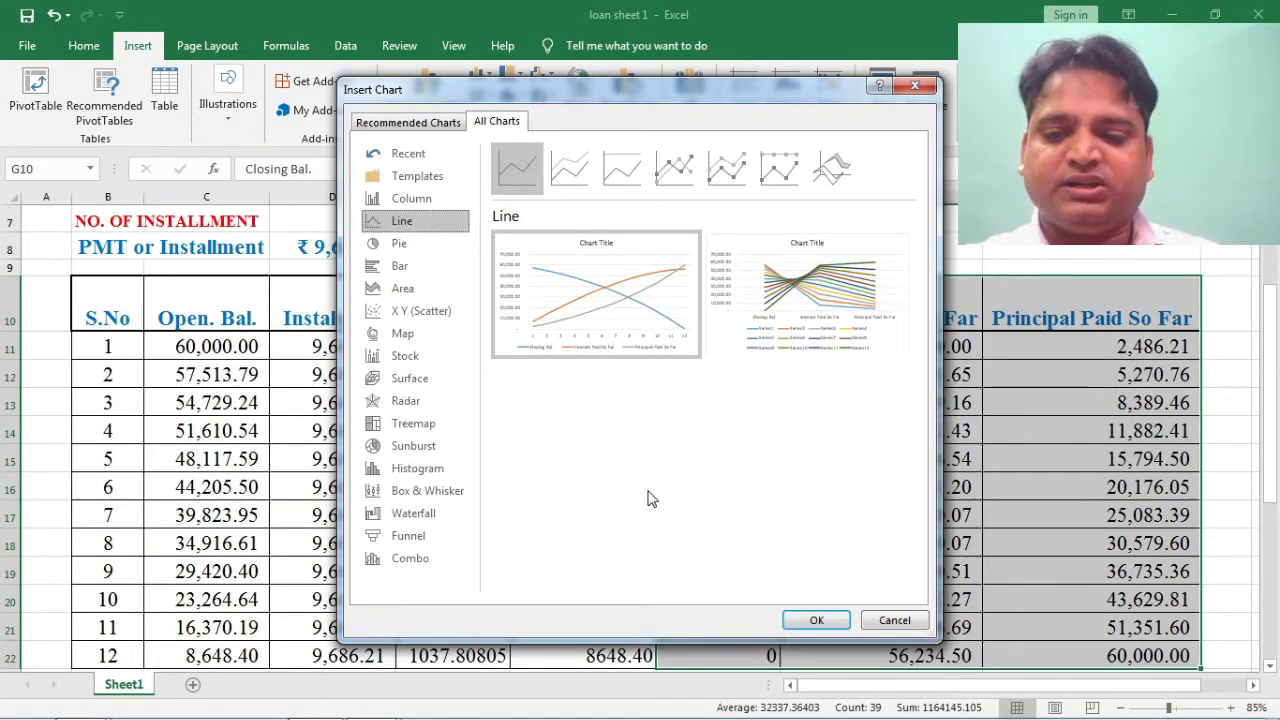
left_click(816, 620)
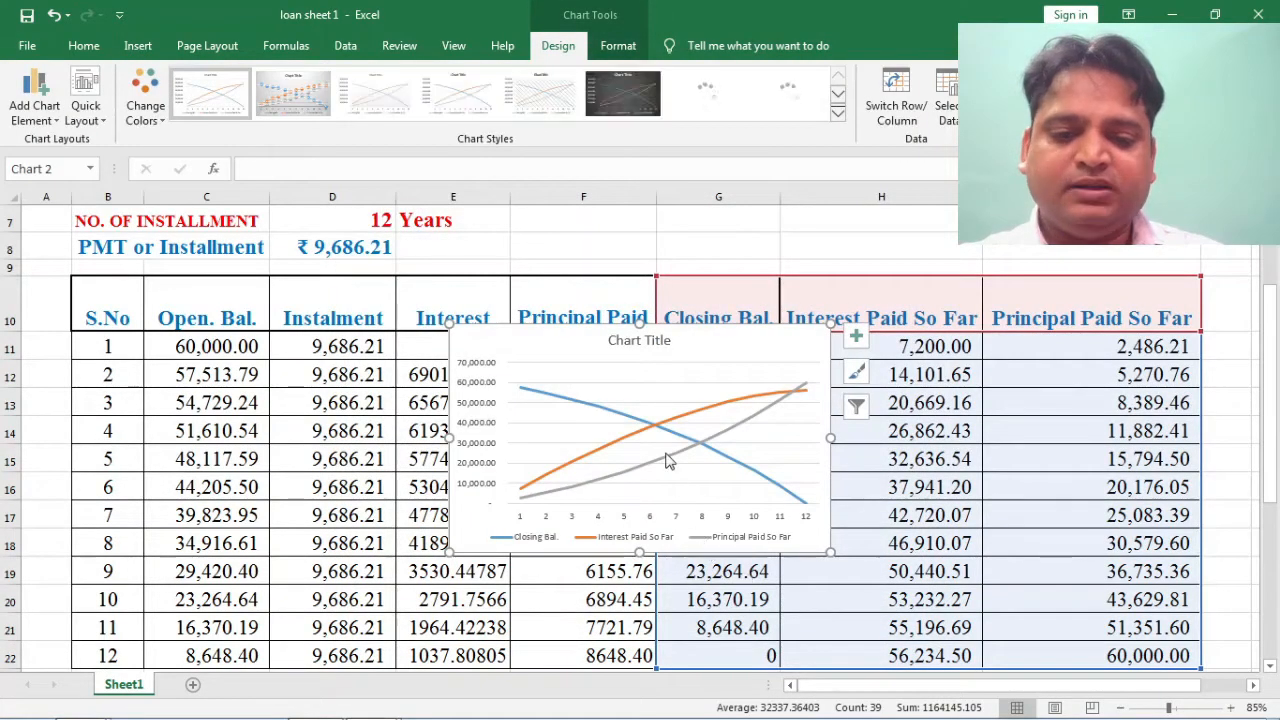
Step: Move the line chart straight down until it clears the last row of the loan table
left_click(611, 390)
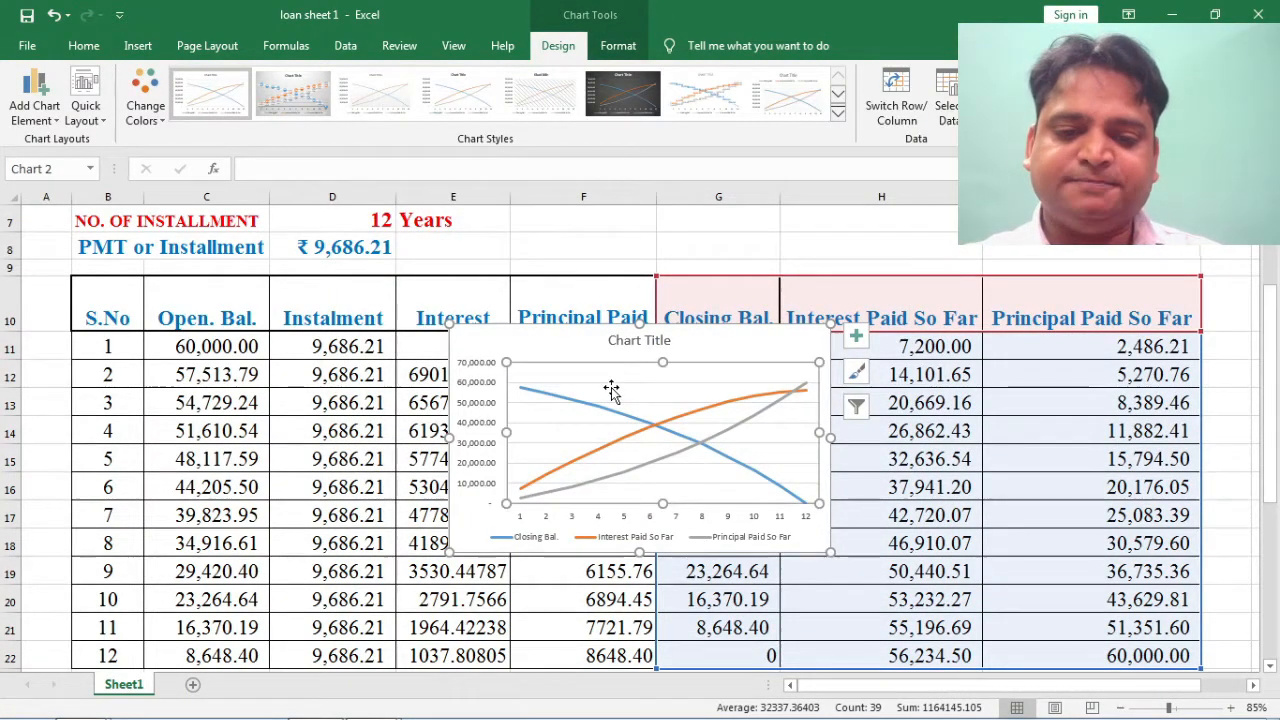
left_click(716, 340)
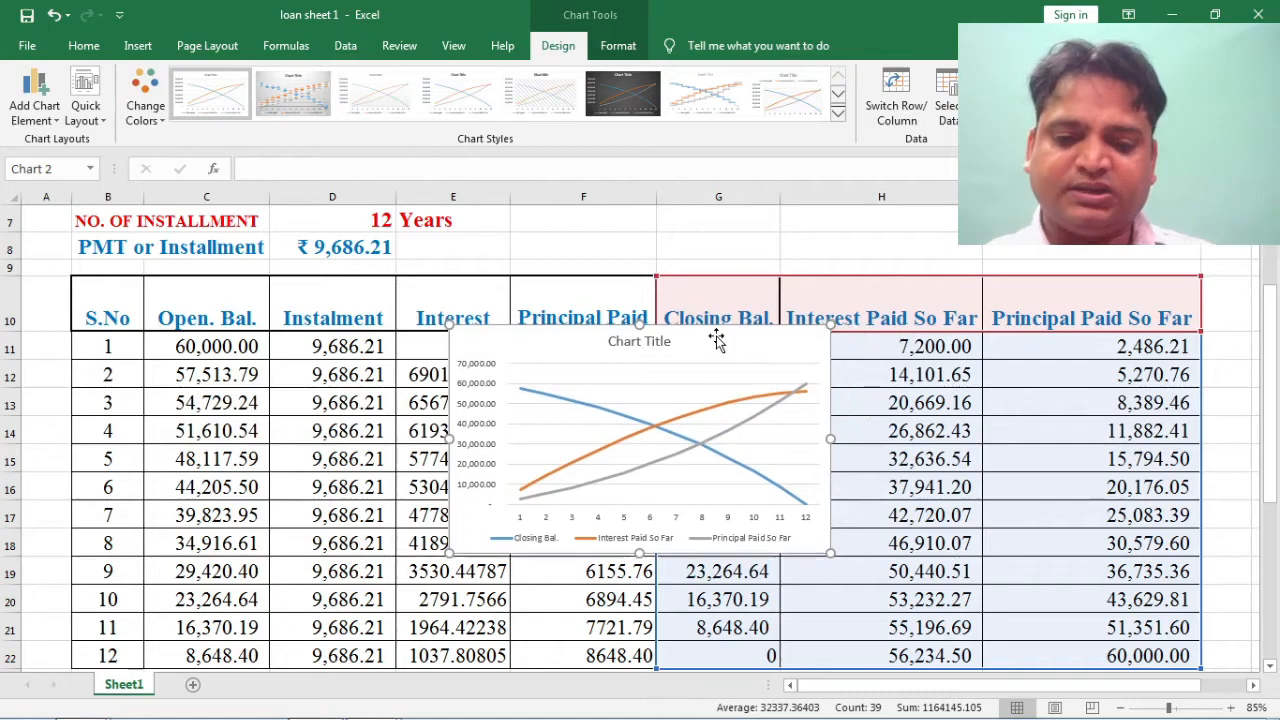
key("ctrl+Down")
key("ctrl+Down")
key("ctrl+Down")
key("ctrl+Down")
key("ctrl+Down")
key("ctrl+Down")
key("ctrl+Down")
key("ctrl+Down")
key("ctrl+Down")
key("ctrl+Down")
key("ctrl+Down")
key("ctrl+Down")
key("ctrl+Down")
key("ctrl+Down")
key("ctrl+Down")
key("ctrl+Down")
key("ctrl+Down")
key("ctrl+Down")
key("ctrl+Down")
key("ctrl+Down")
key("ctrl+Down")
key("ctrl+Down")
key("ctrl+Down")
key("ctrl+Down")
key("ctrl+Down")
key("ctrl+Down")
key("ctrl+Down")
key("ctrl+Down")
key("ctrl+Down")
key("ctrl+Down")
key("ctrl+Down")
key("ctrl+Down")
key("ctrl+Down")
key("ctrl+Down")
key("ctrl+Down")
key("ctrl+Down")
key("ctrl+Down")
key("ctrl+Down")
key("ctrl+Down")
key("ctrl+Down")
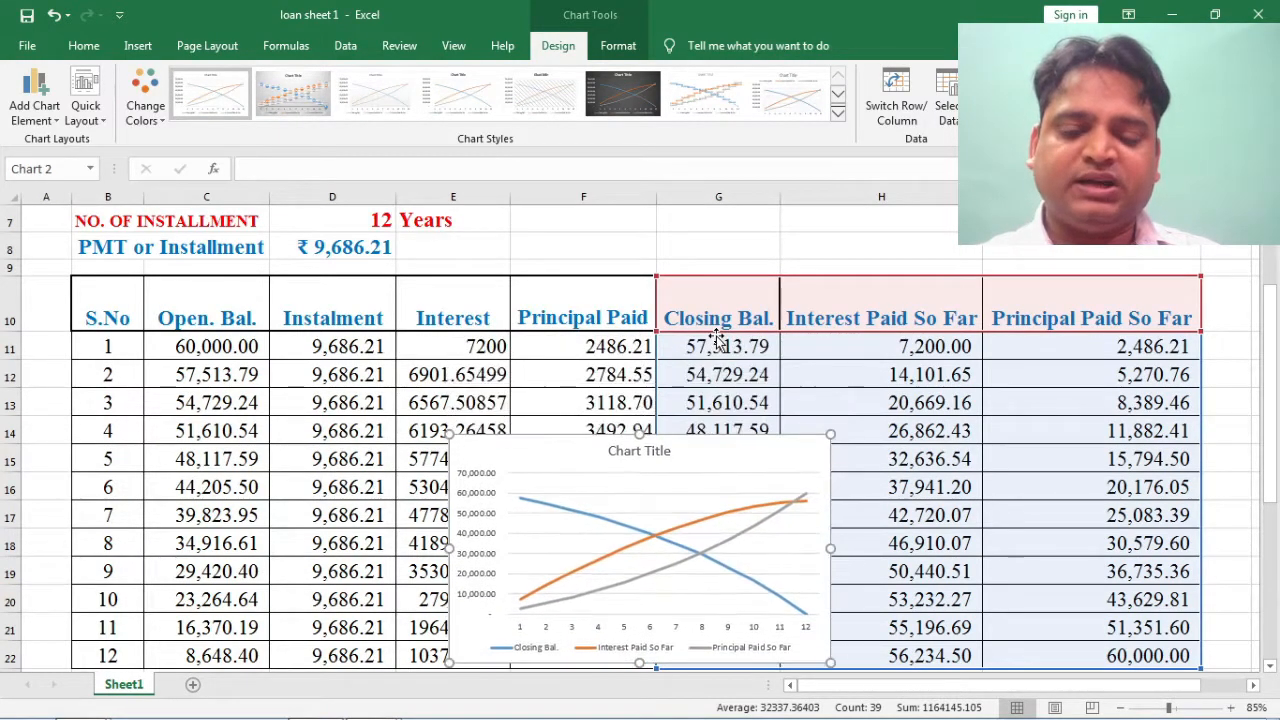
key("ctrl+Down")
key("ctrl+Down")
key("ctrl+Down")
key("ctrl+Down")
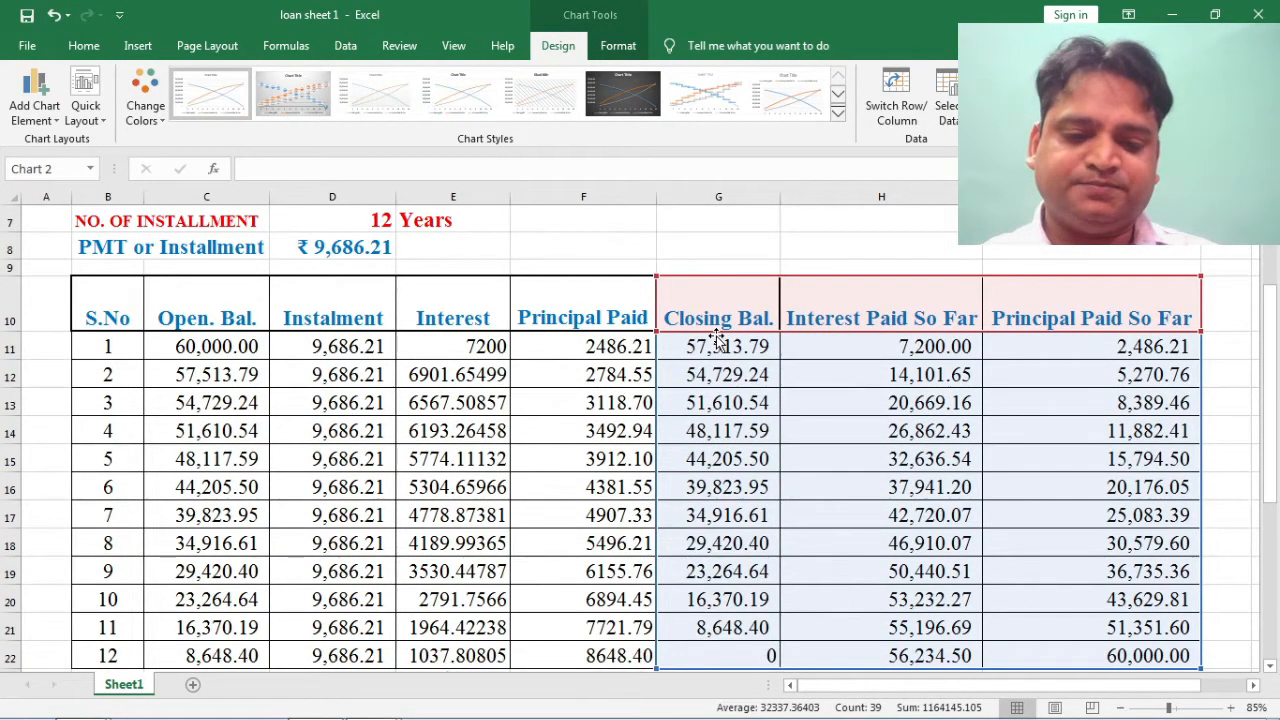
Step: Move the line chart back up to sit just beneath the loan table, with its upper edge in row 23
left_click(671, 230)
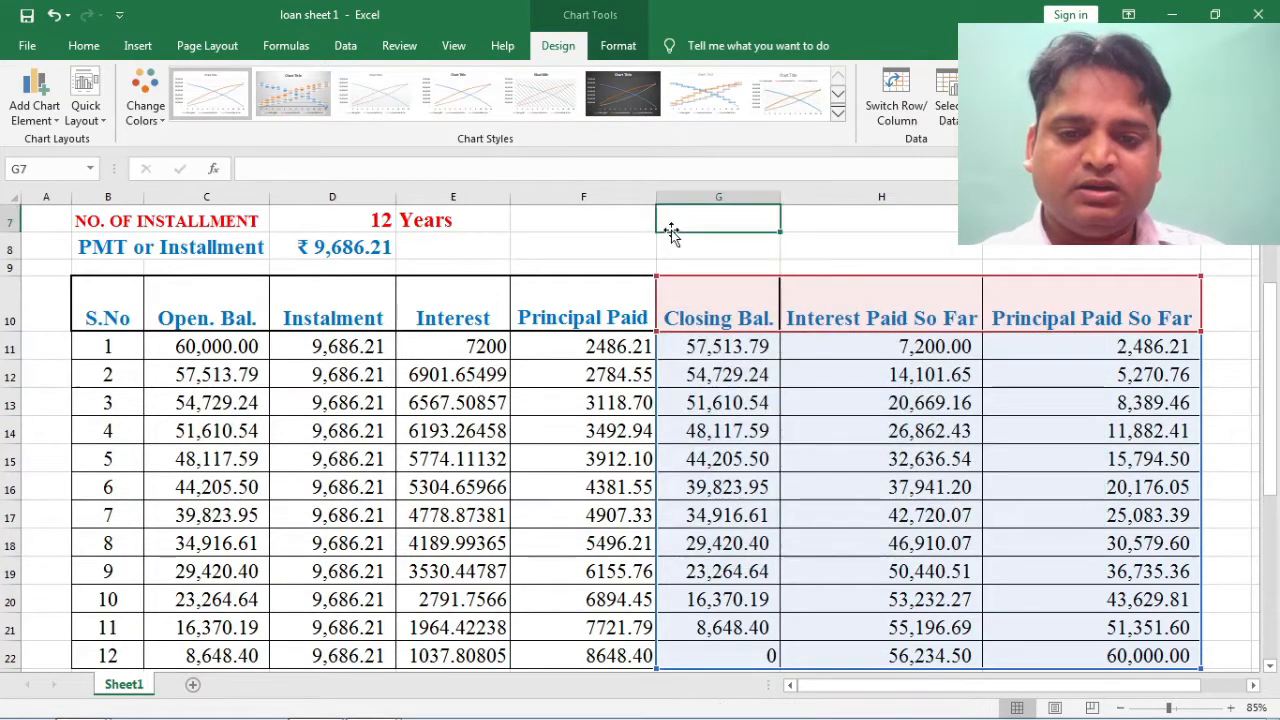
scroll(668, 231, "down", 3)
scroll(665, 232, "down", 1)
left_click(685, 426)
key("ctrl+Up")
key("ctrl+Up")
key("ctrl+Up")
key("ctrl+Up")
key("ctrl+Up")
key("ctrl+Up")
key("ctrl+Up")
key("ctrl+Up")
key("ctrl+Up")
key("ctrl+Up")
key("ctrl+Up")
key("ctrl+Up")
key("ctrl+Up")
key("ctrl+Up")
key("ctrl+Up")
key("ctrl+Up")
key("ctrl+Up")
key("ctrl+Up")
key("ctrl+Up")
key("ctrl+Up")
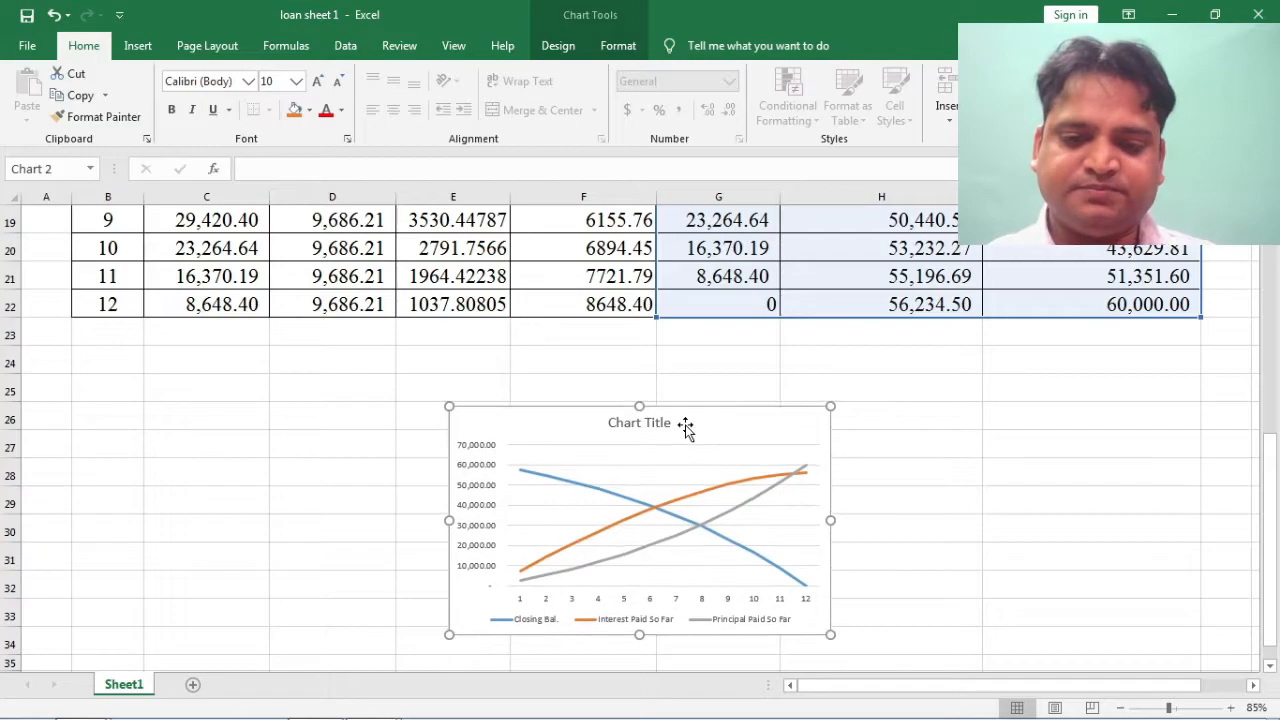
key("ctrl+Up")
key("ctrl+Up")
key("ctrl+Up")
key("ctrl+Up")
key("ctrl+Up")
key("ctrl+Up")
key("ctrl+Up")
key("ctrl+Up")
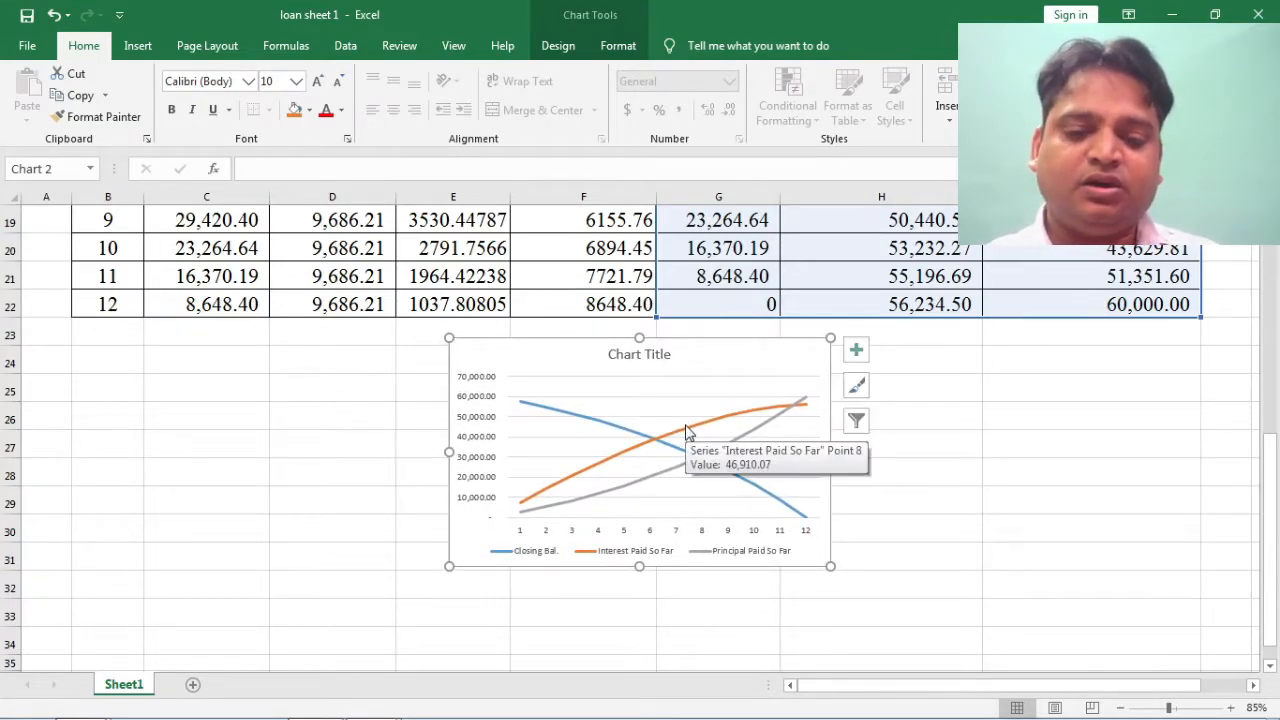
Step: Deselect the chart and review the loan details and instalment table above it
double_click(964, 451)
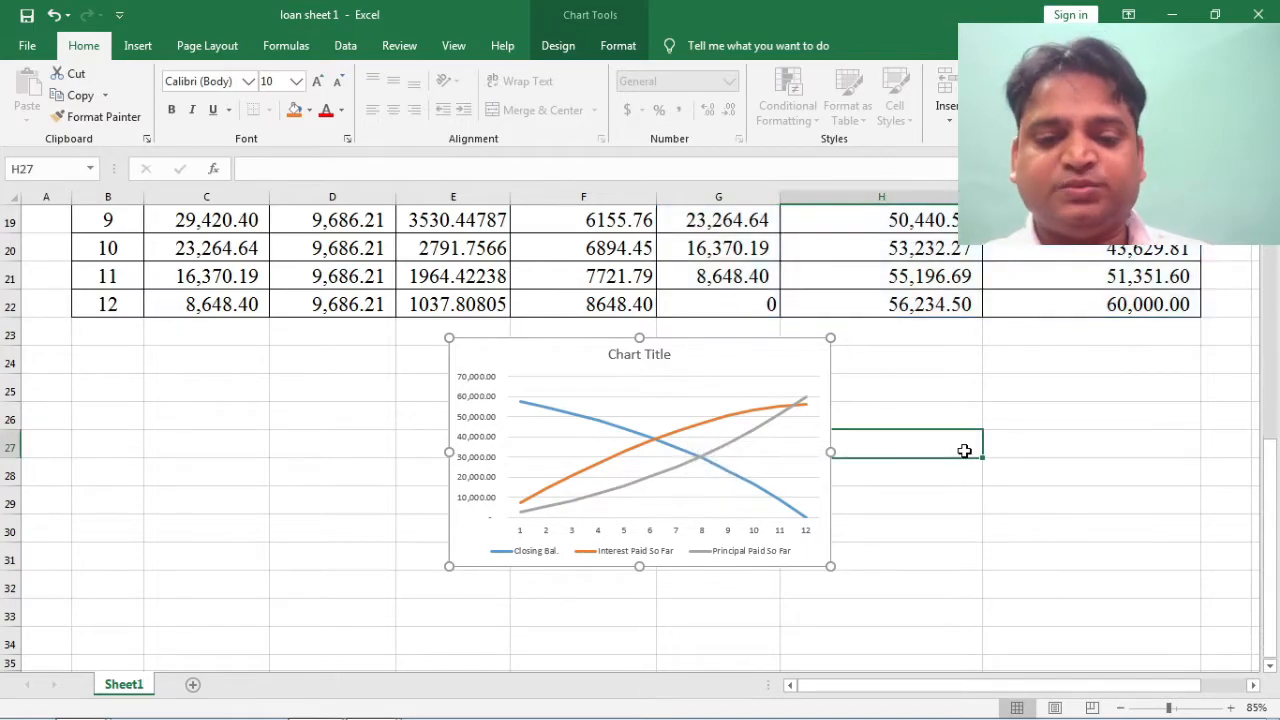
scroll(966, 451, "up", 2)
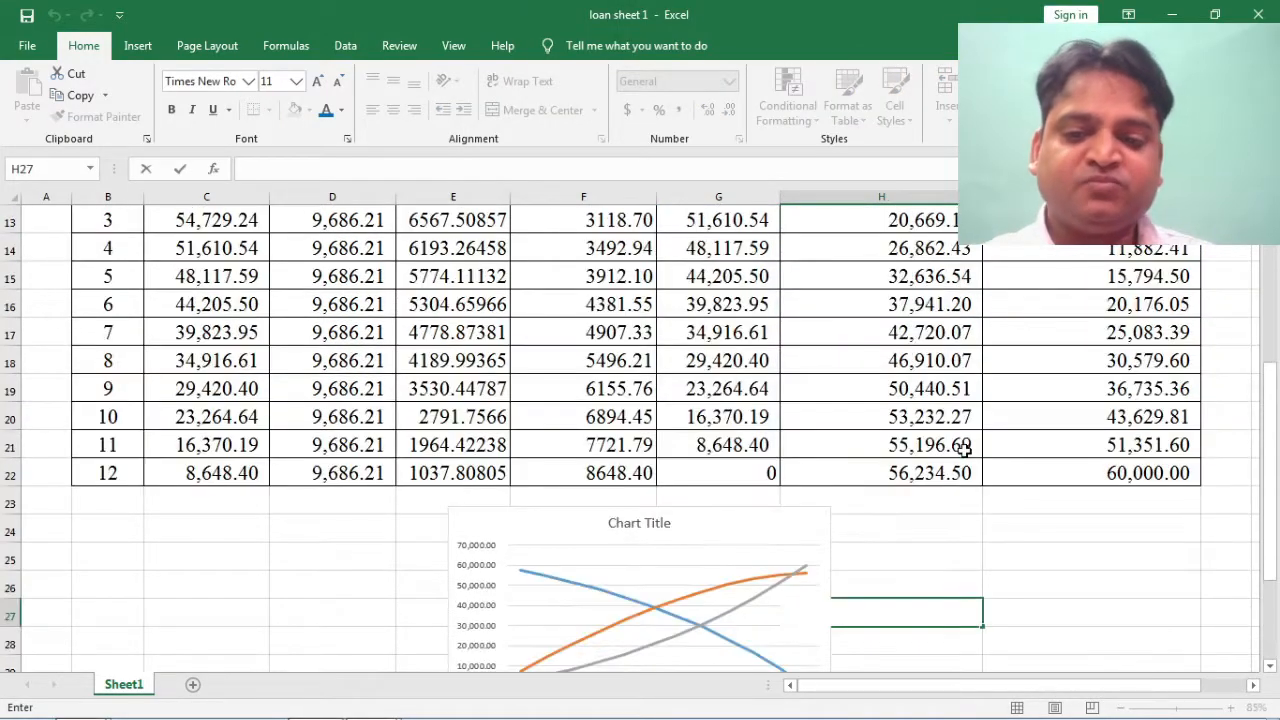
scroll(964, 451, "up", 4)
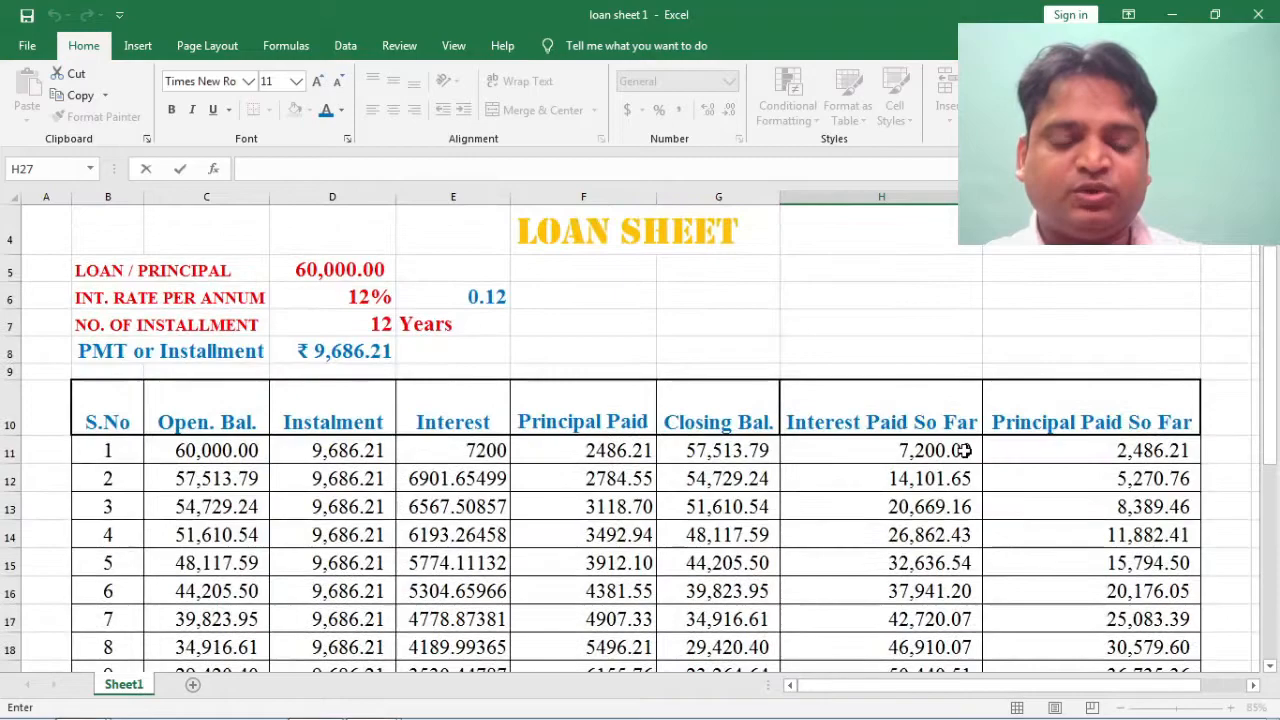